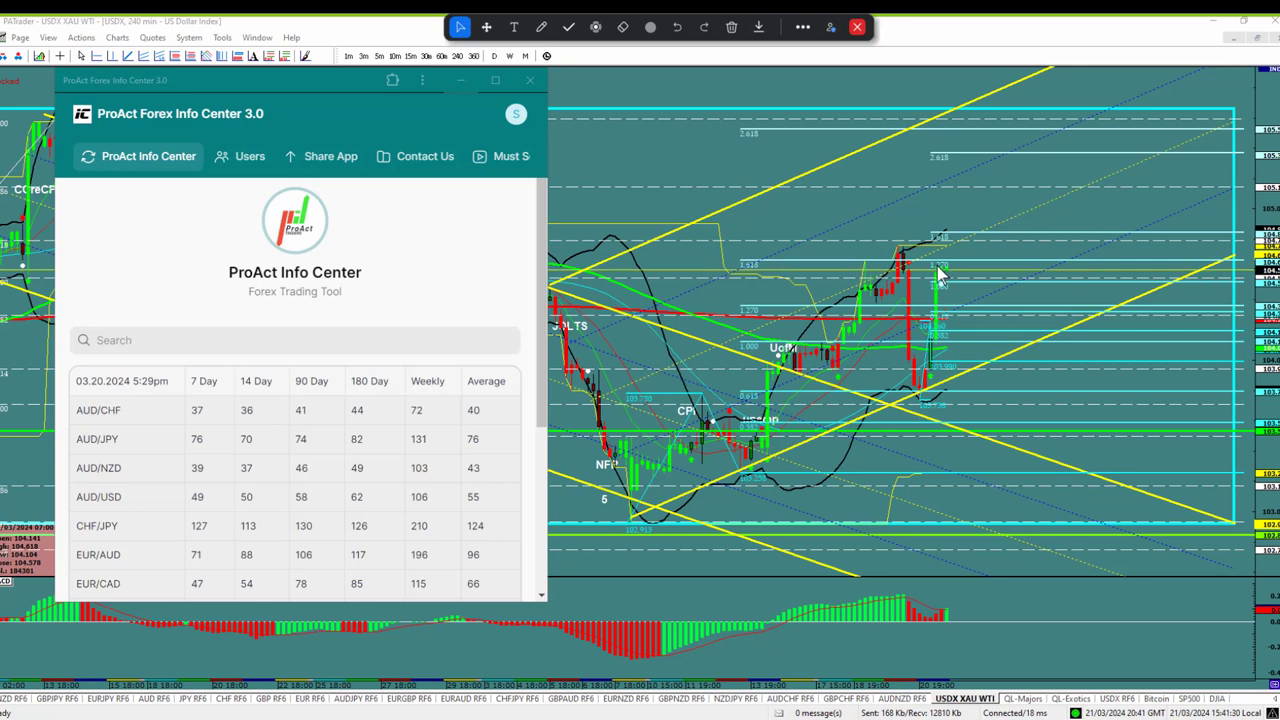
- Box the area above the recent high and the latest MACD bars with screen rectangles, then erase them
click(541, 27)
click(524, 155)
mouse_move(897, 110)
mouse_down()
mouse_move(1017, 209)
mouse_move(1194, 247)
mouse_up()
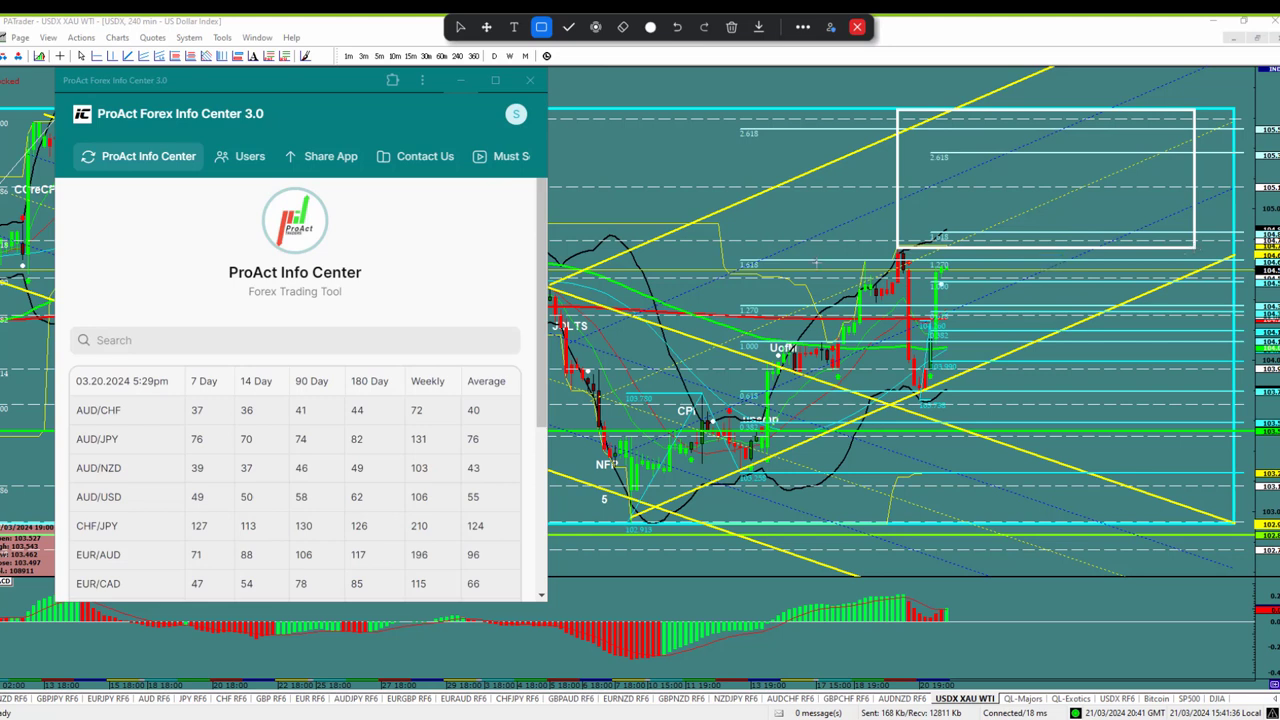
drag(816, 263, 958, 262)
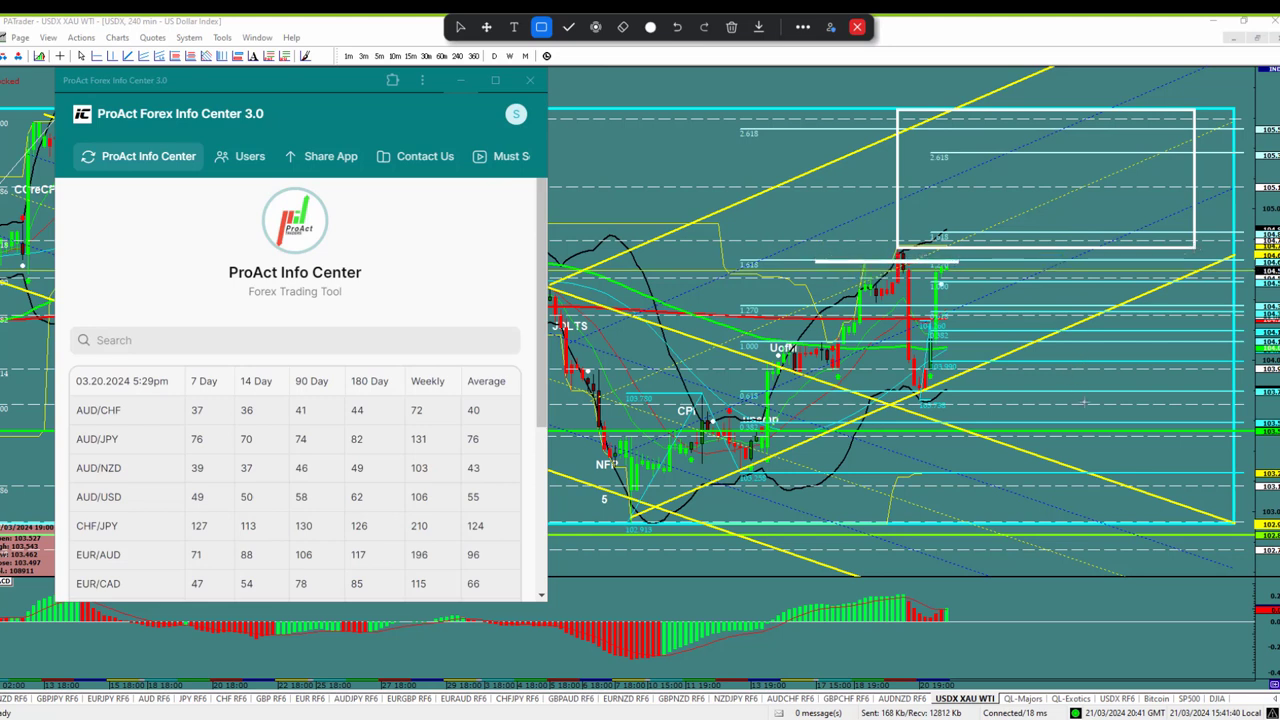
drag(886, 576, 972, 637)
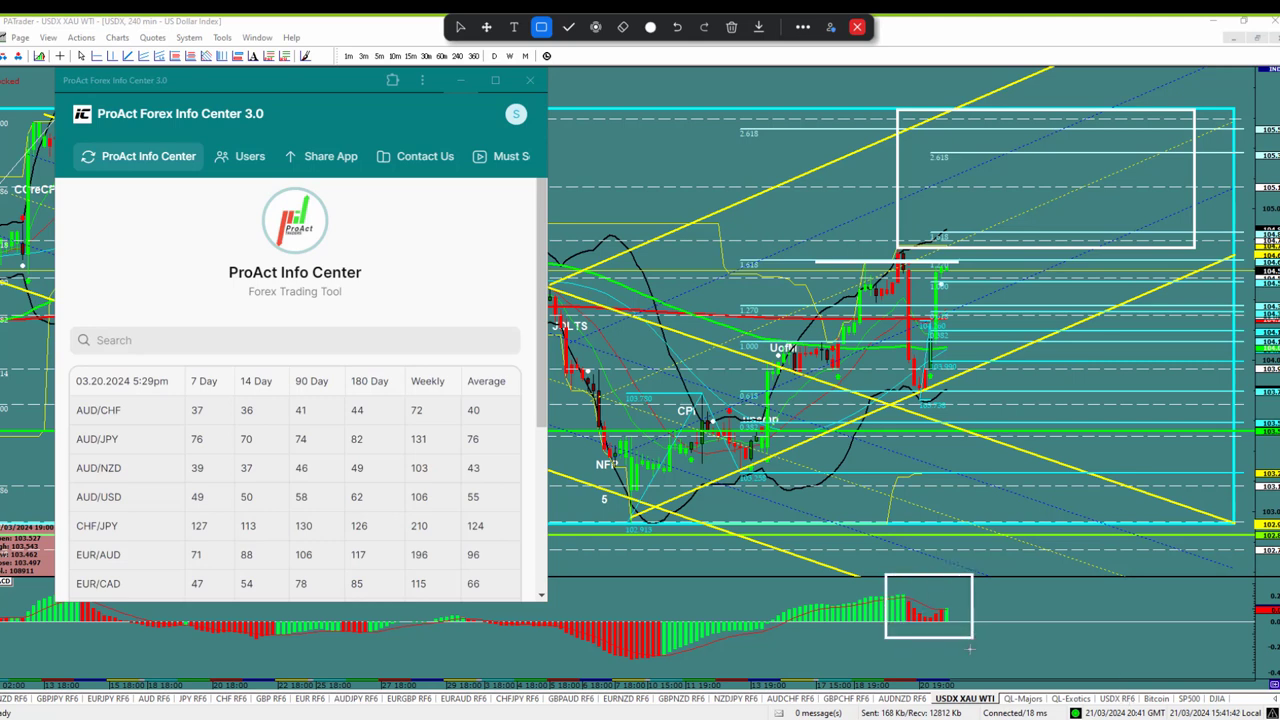
key(Escape)
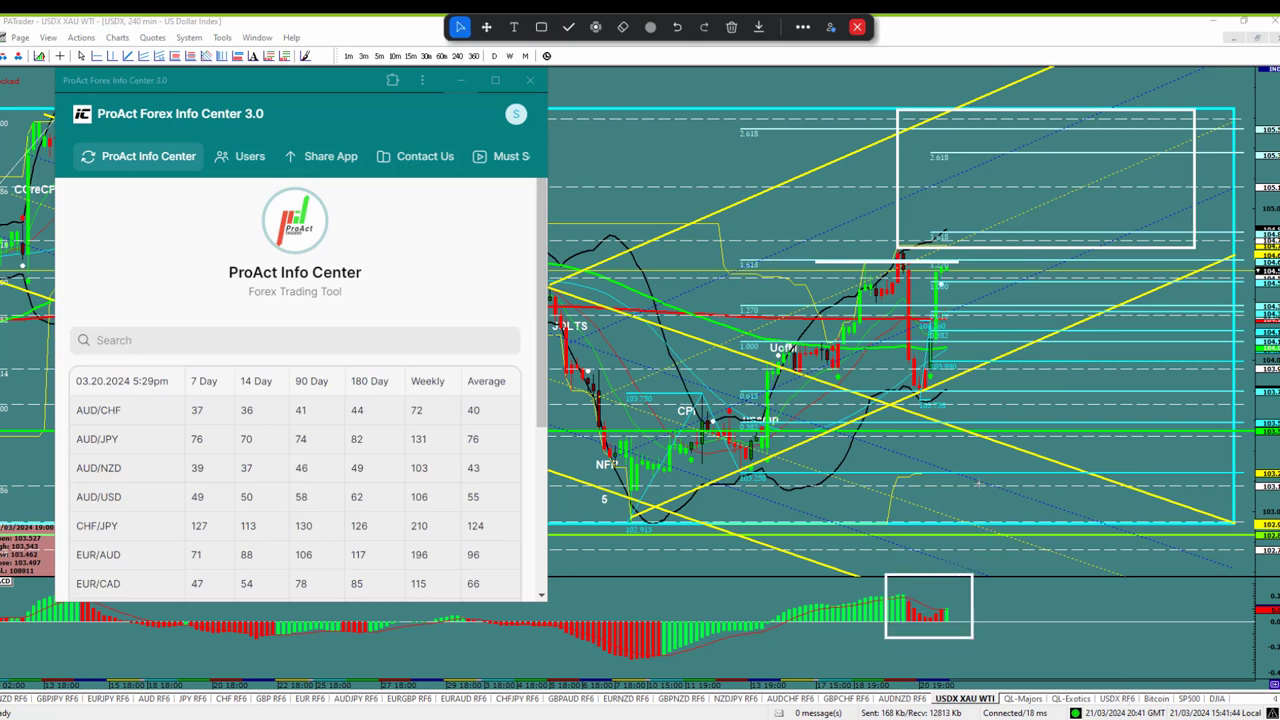
click(731, 27)
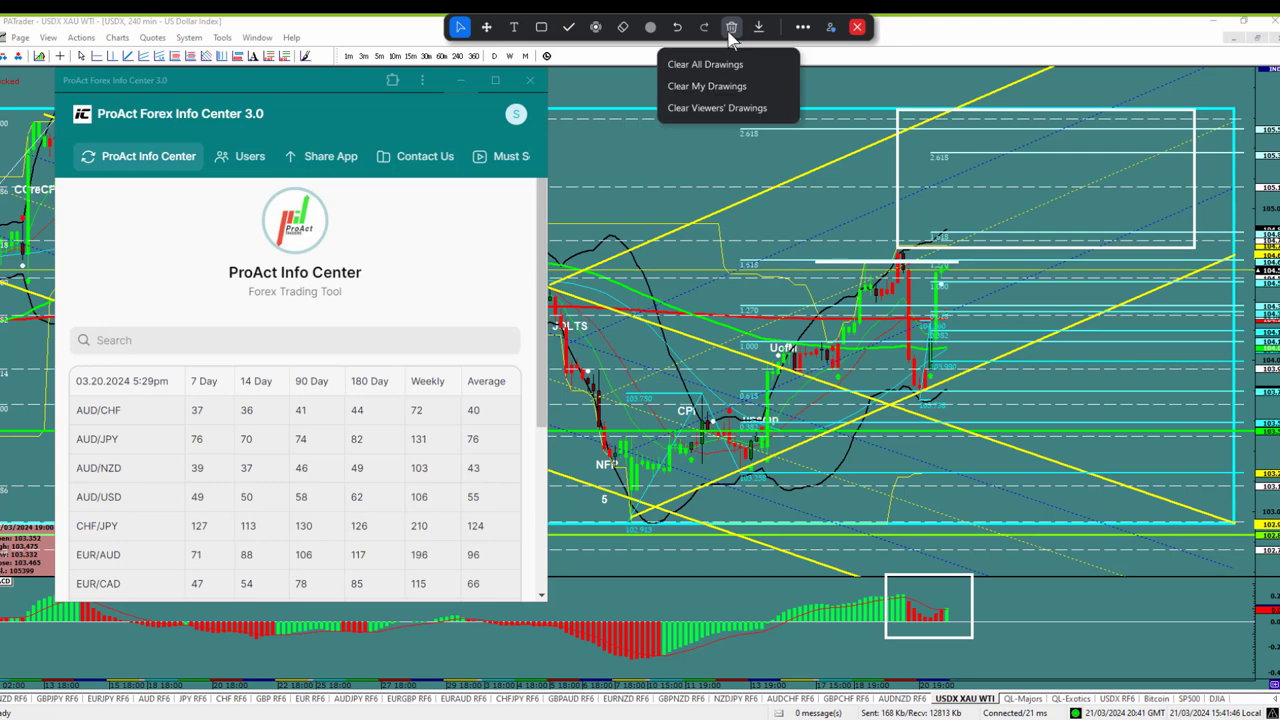
click(734, 66)
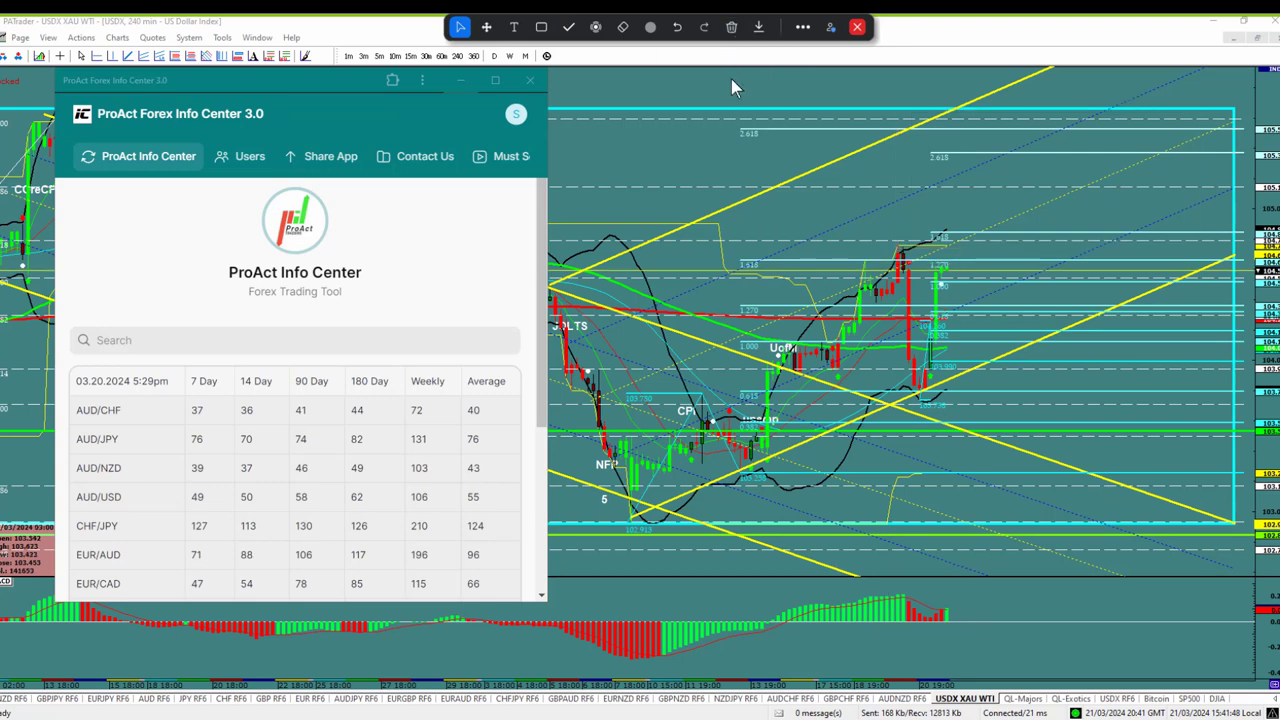
- On the EUR RF6 page, check EUR/USD's 14 Day range of 51, then go to GBP RF6
click(309, 698)
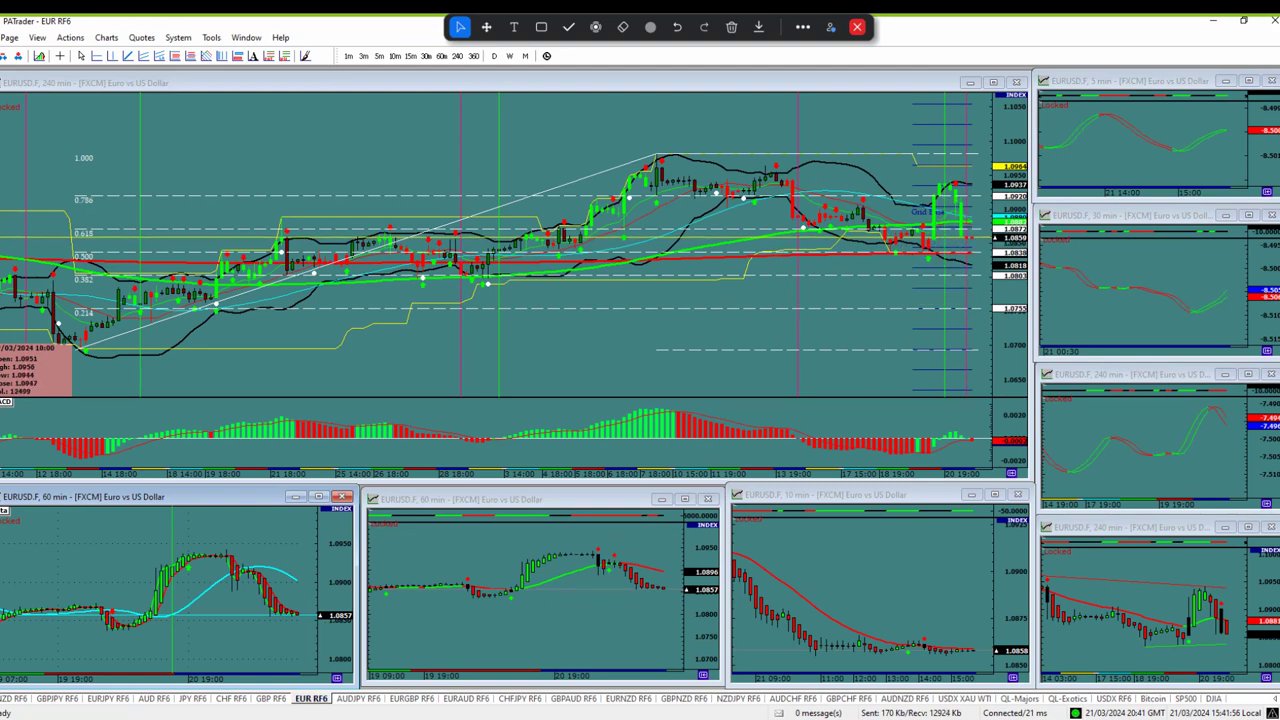
scroll(285, 395, down, 5)
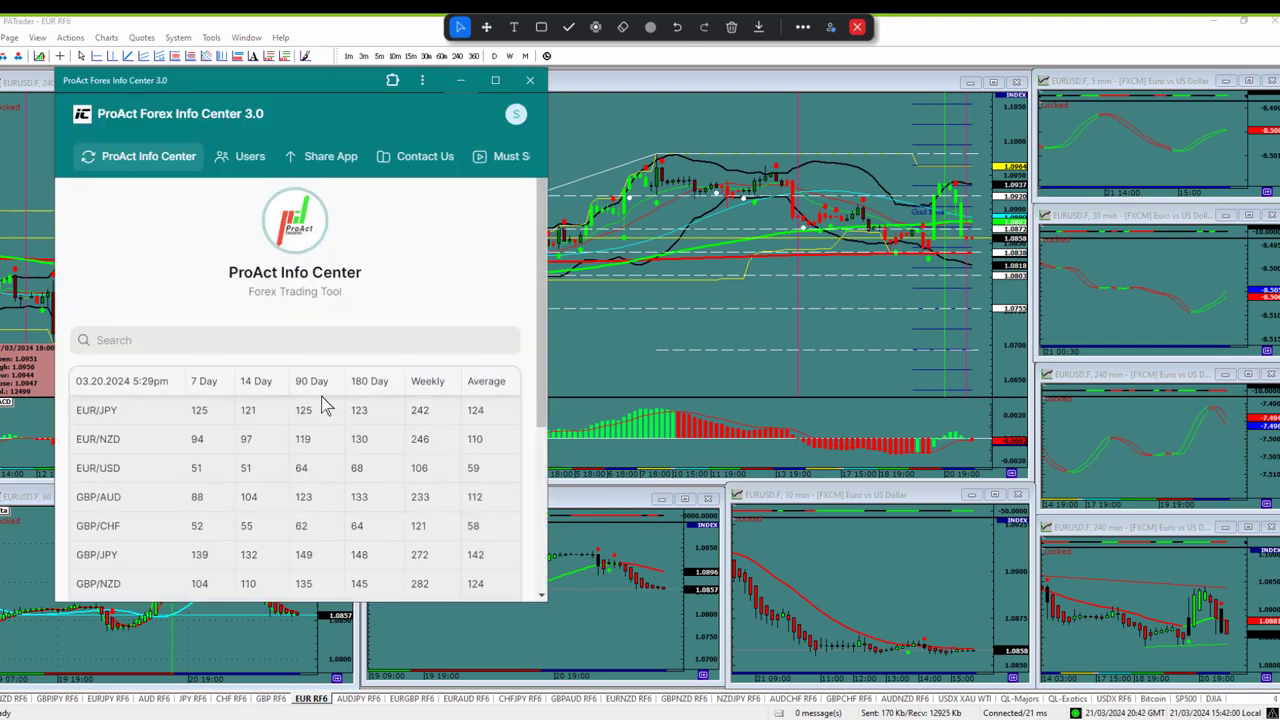
click(257, 472)
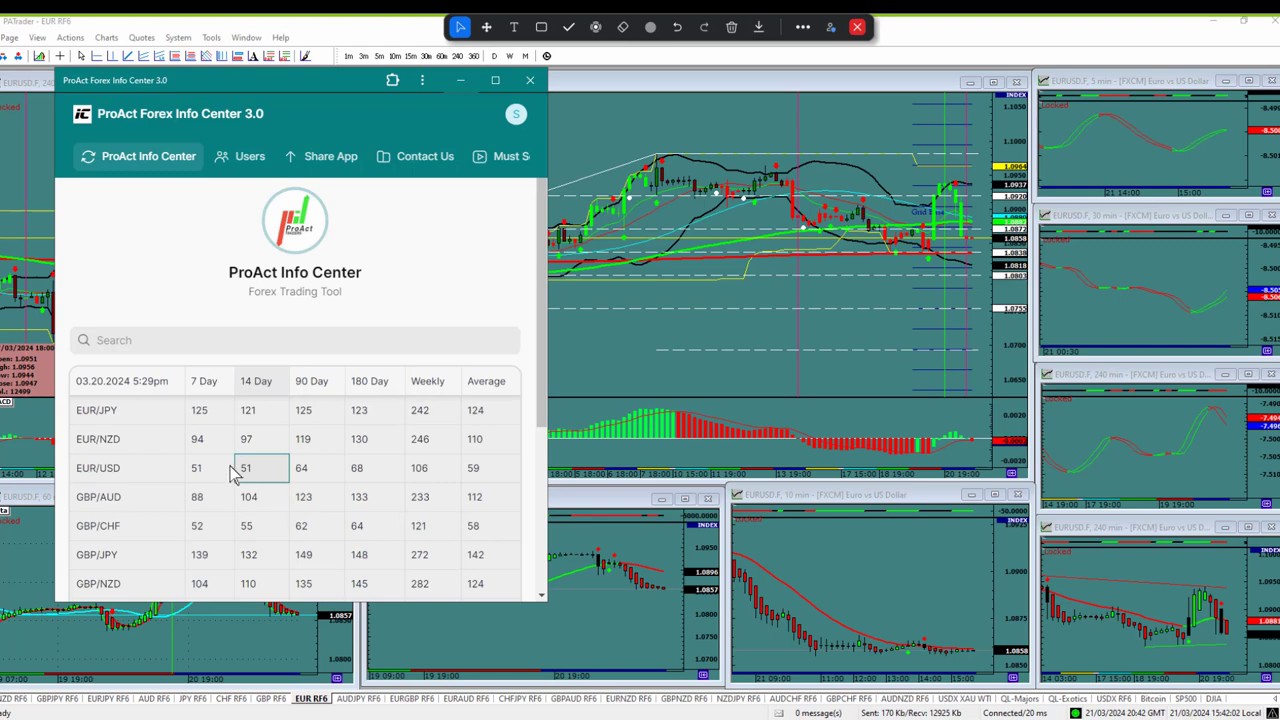
click(272, 700)
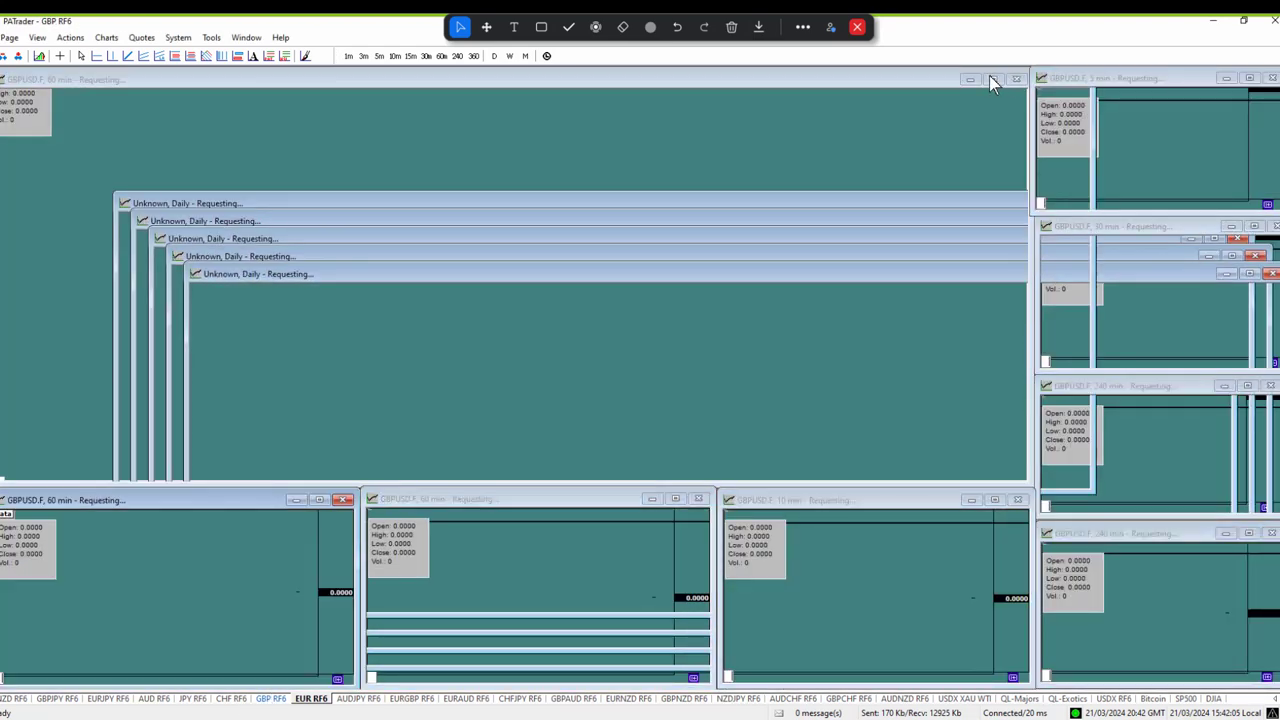
- Maximize the GBPUSD 60 min chart, pan to leave space after the latest candles, then restore it
click(993, 79)
drag(868, 145, 437, 91)
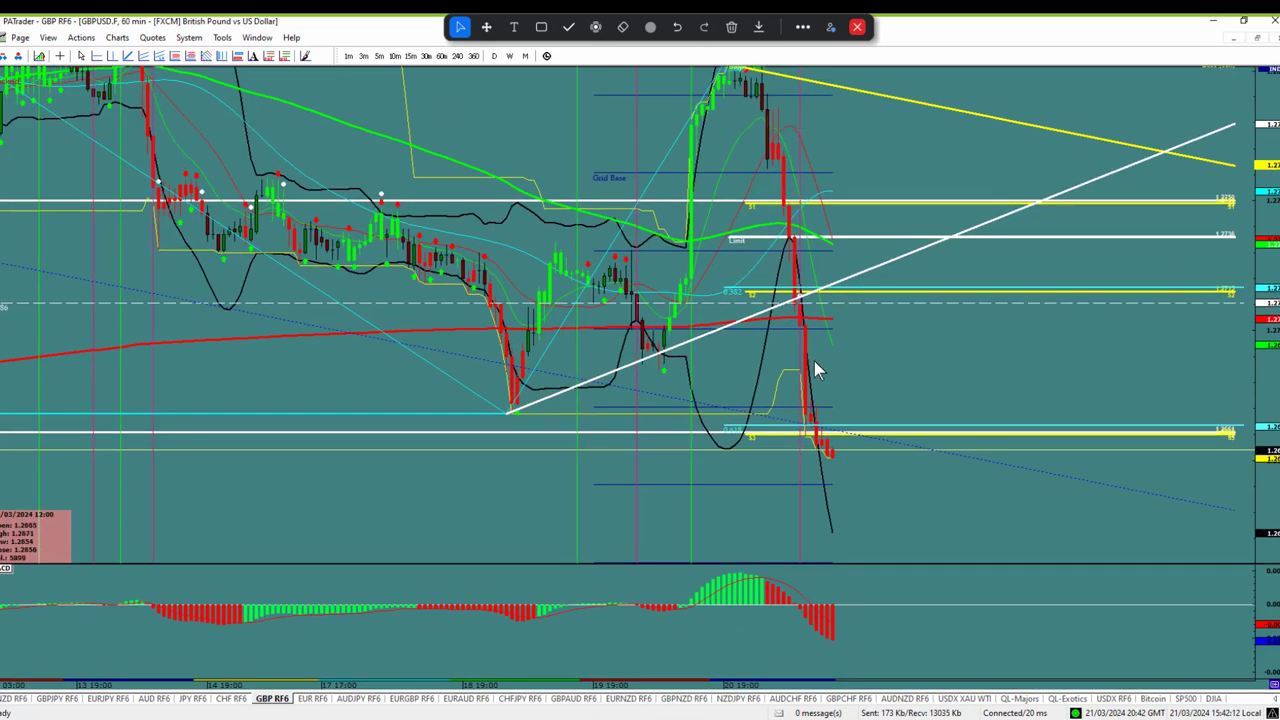
drag(535, 496, 537, 335)
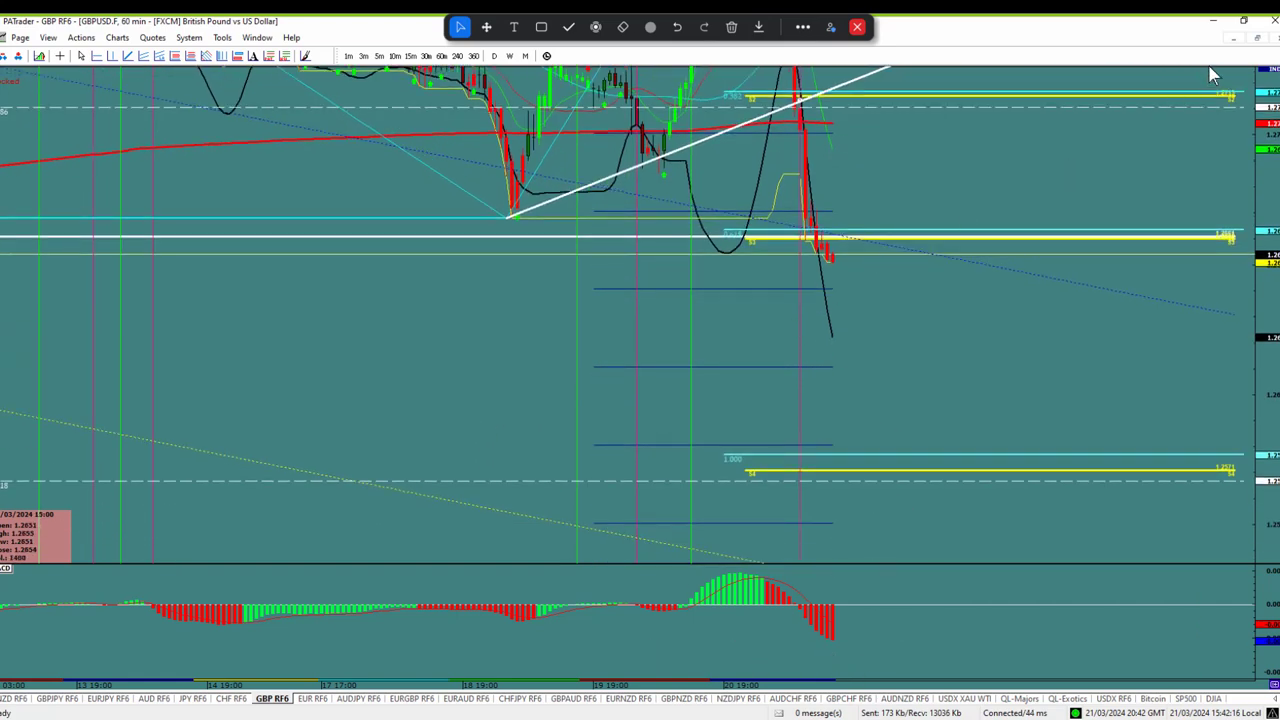
click(1255, 38)
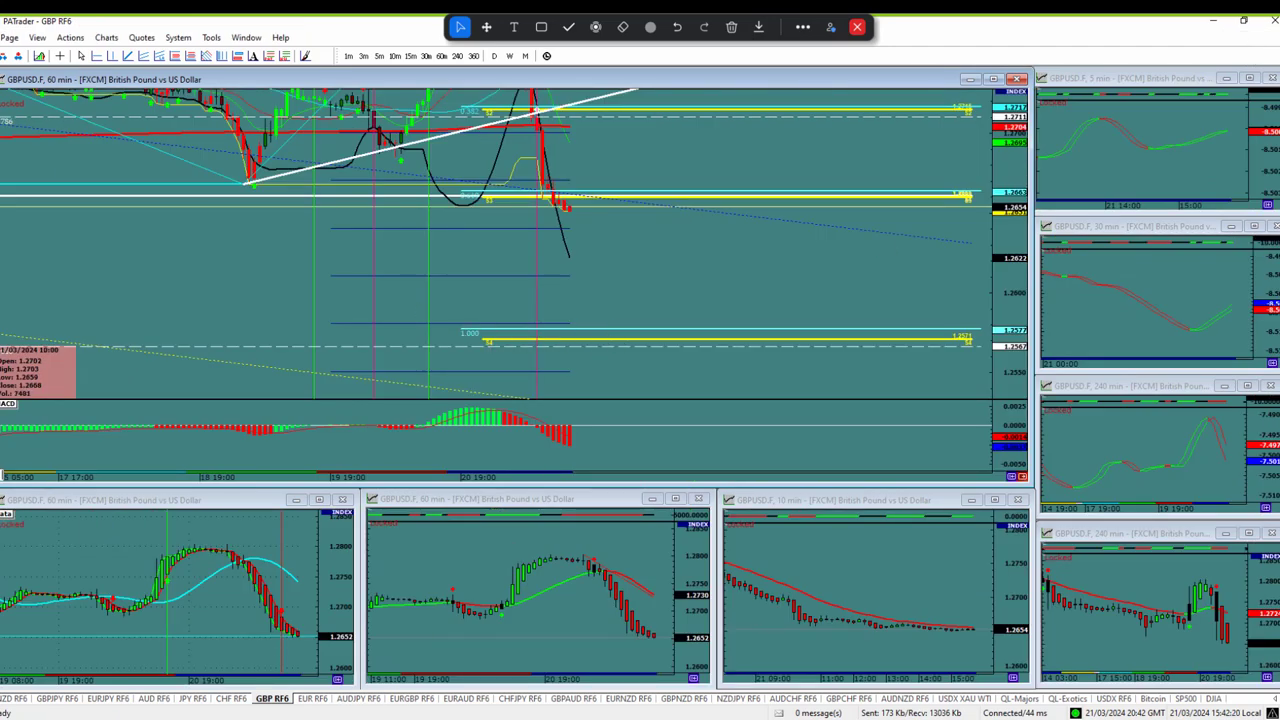
- Check GBP/USD's 14 Day range of 67 in the Info Center, then put it away and recentre the chart
click(238, 690)
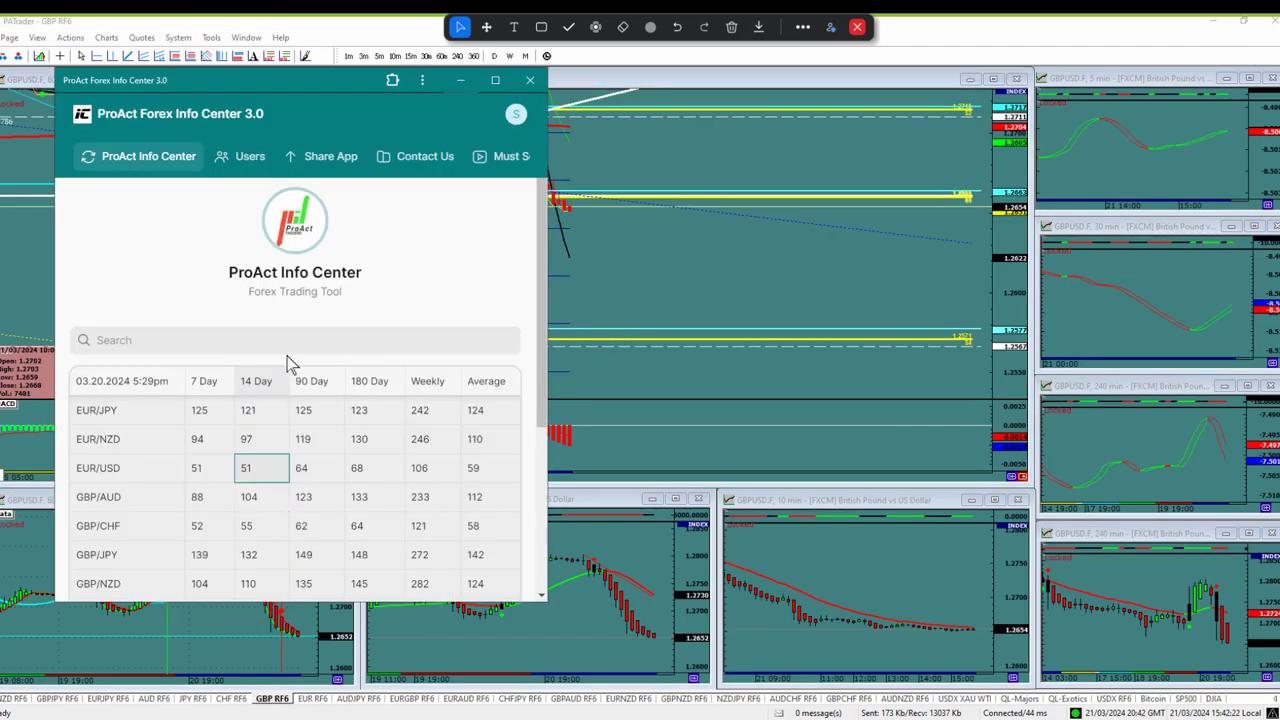
scroll(405, 260, down, 3)
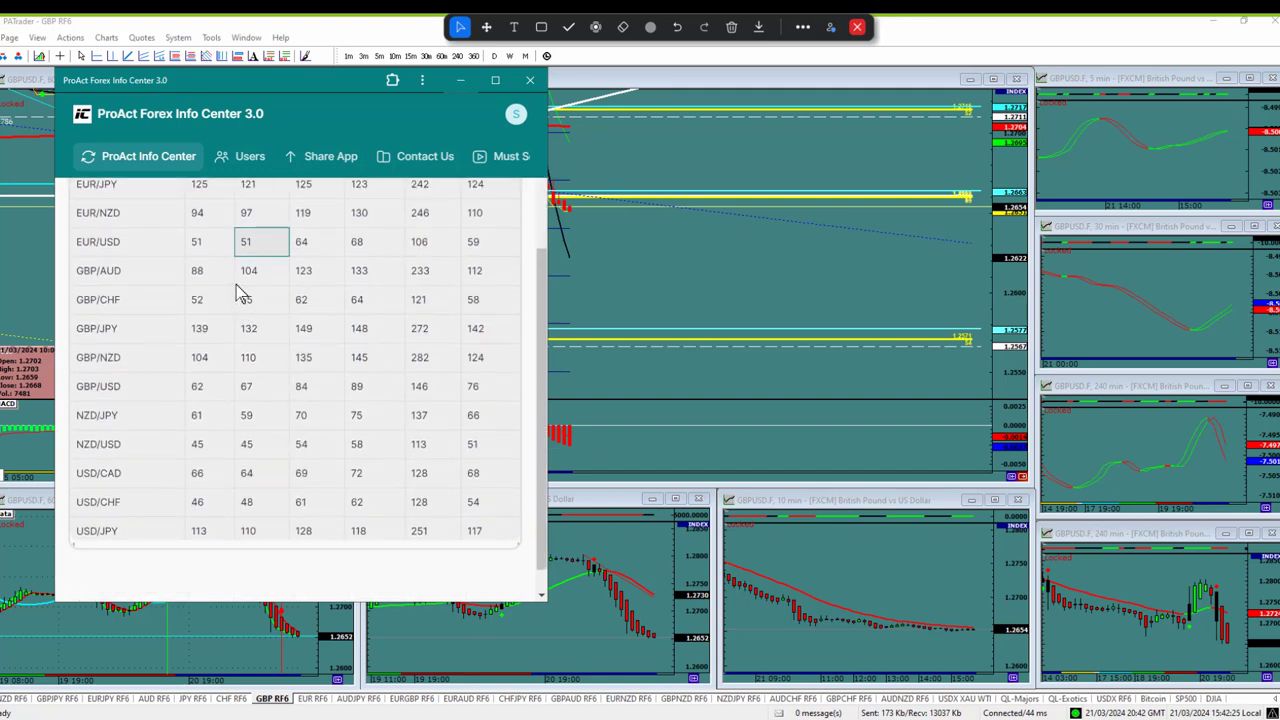
click(250, 395)
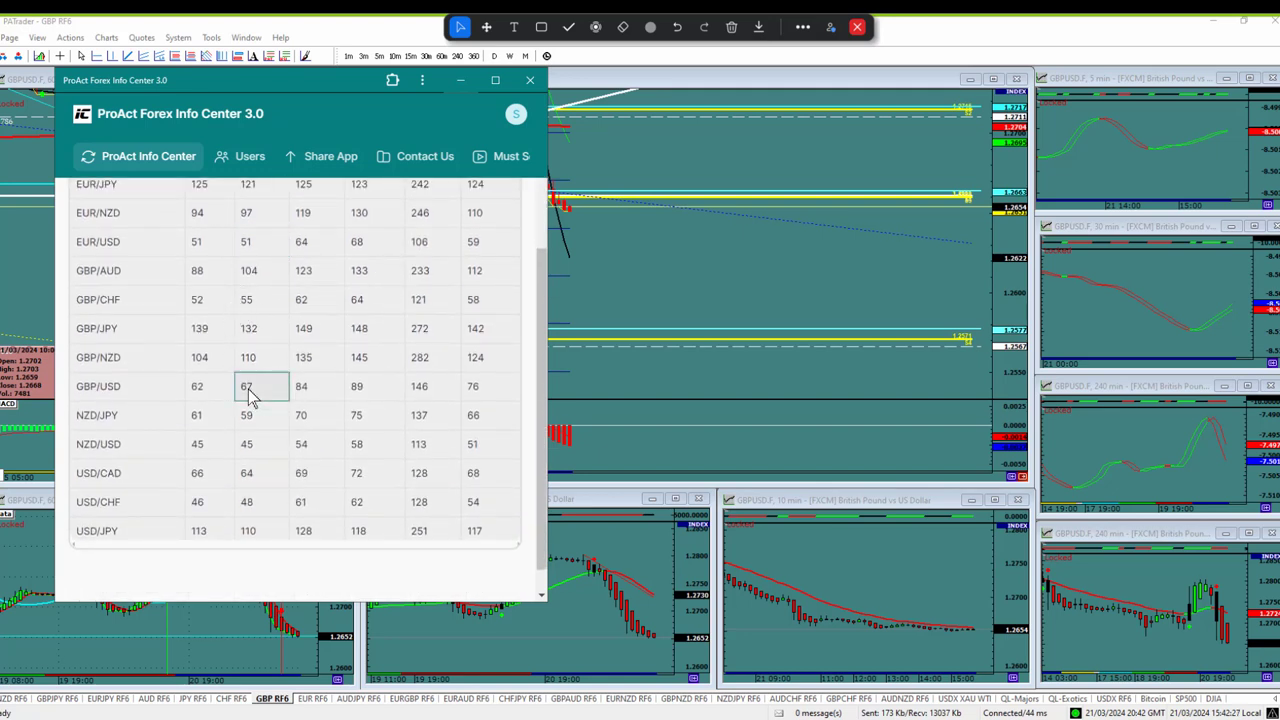
click(495, 80)
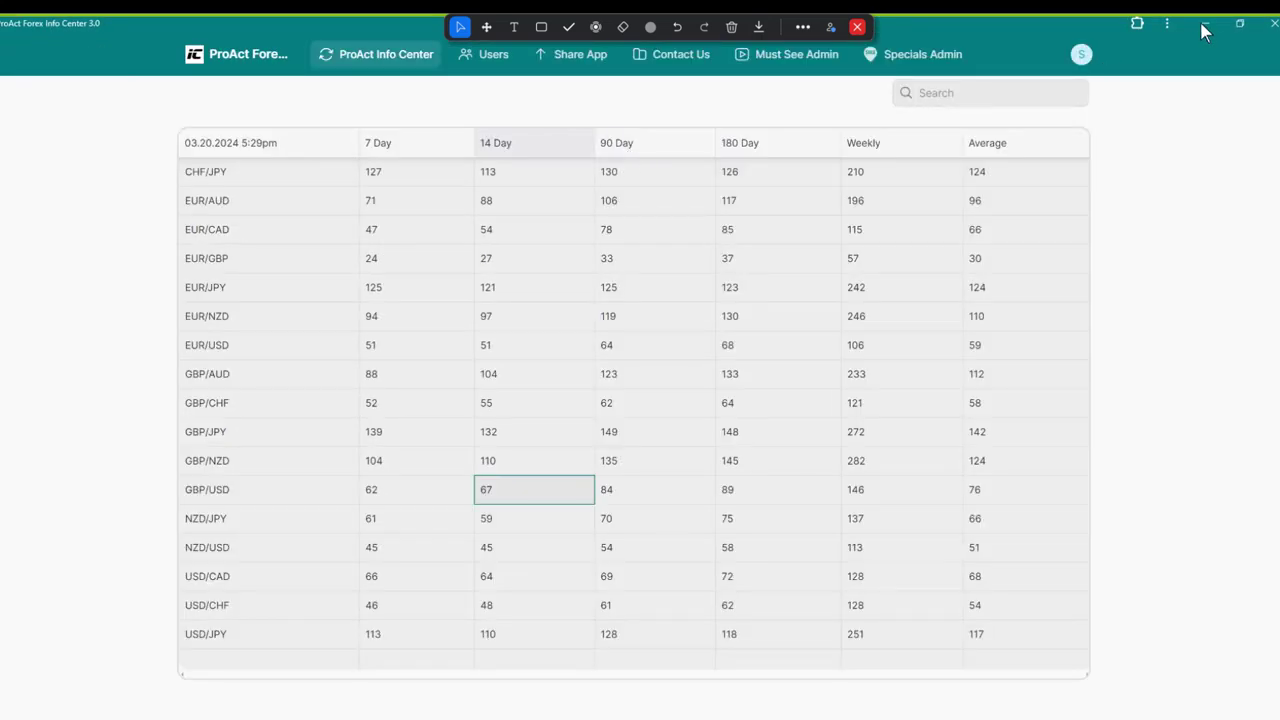
click(1239, 22)
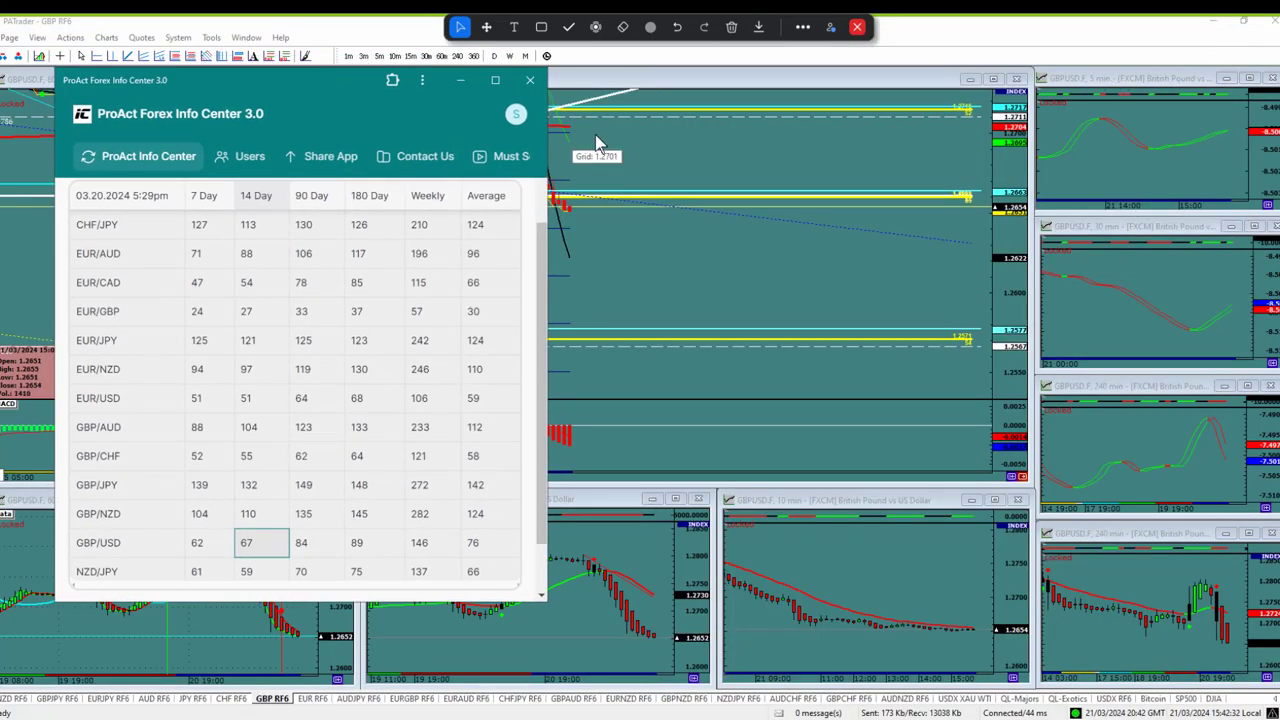
click(660, 167)
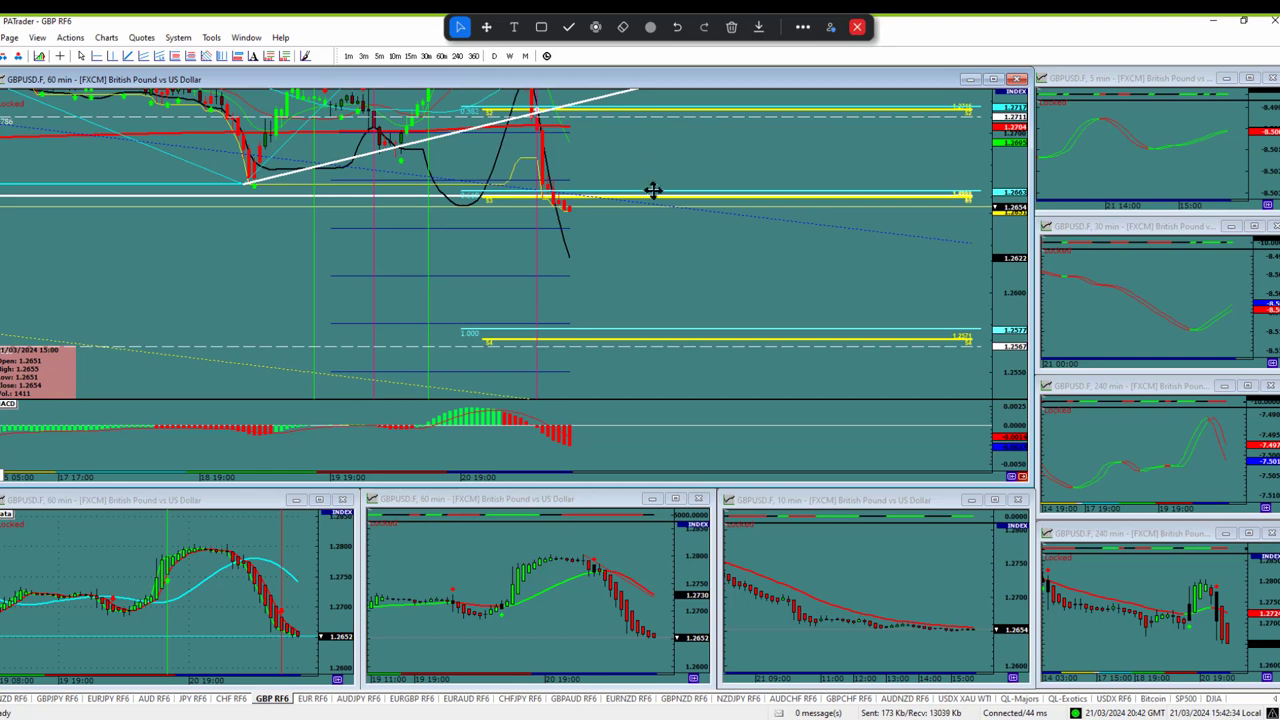
mouse_move(652, 190)
mouse_down()
mouse_move(657, 340)
mouse_move(686, 237)
mouse_move(674, 266)
mouse_move(633, 187)
mouse_up()
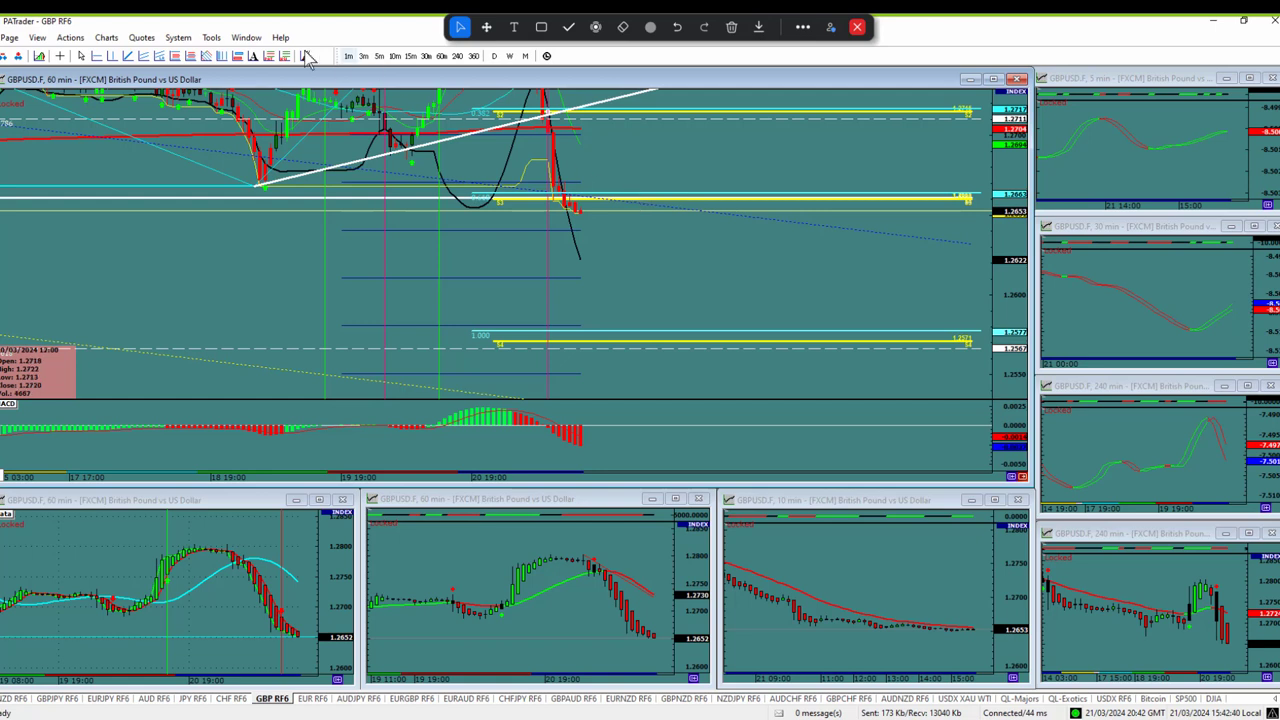
- Place a sell PA Trader Projection with a 62-pip Limit at the latest GBPUSD candle, then go to JPY RF6
click(268, 56)
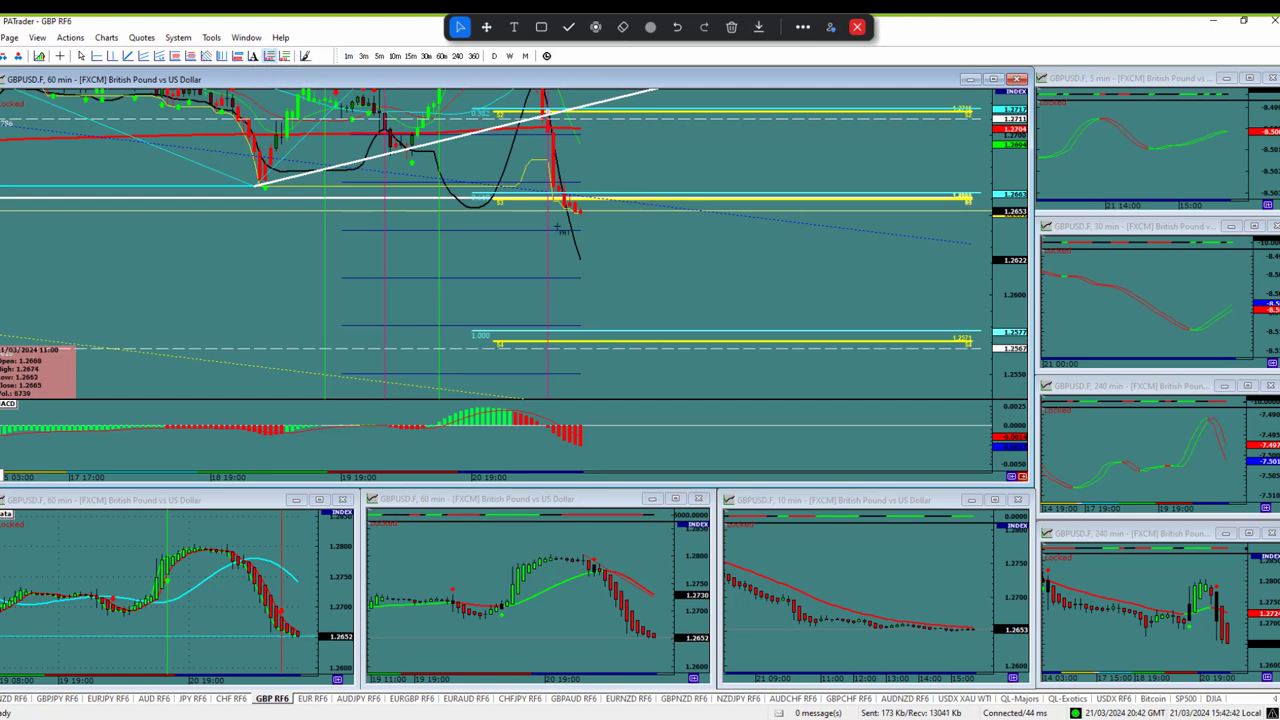
click(578, 212)
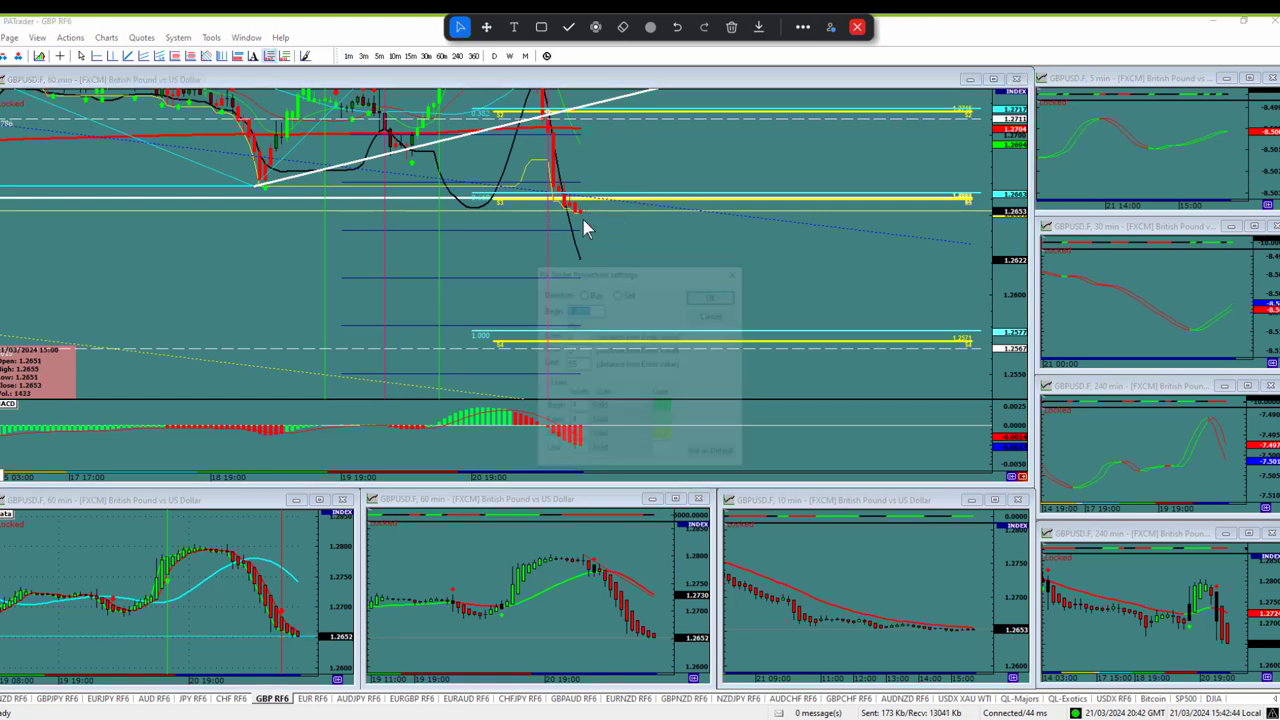
click(616, 292)
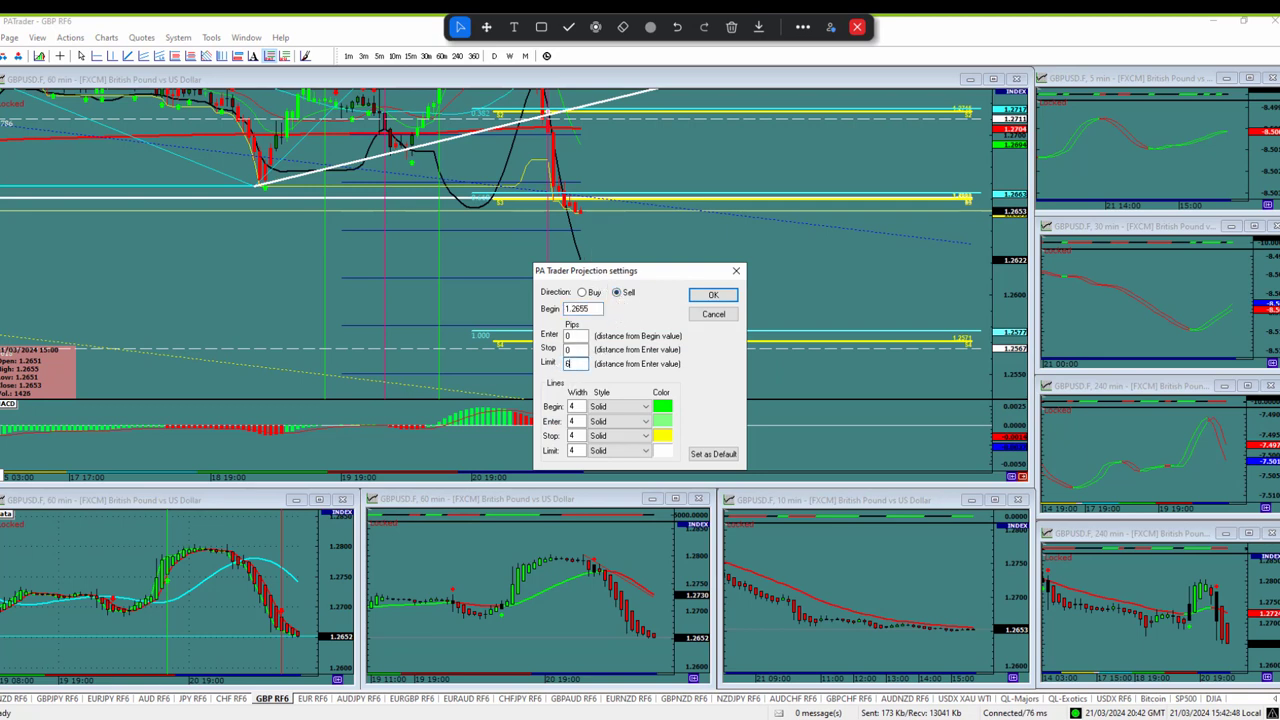
text(62)
click(713, 295)
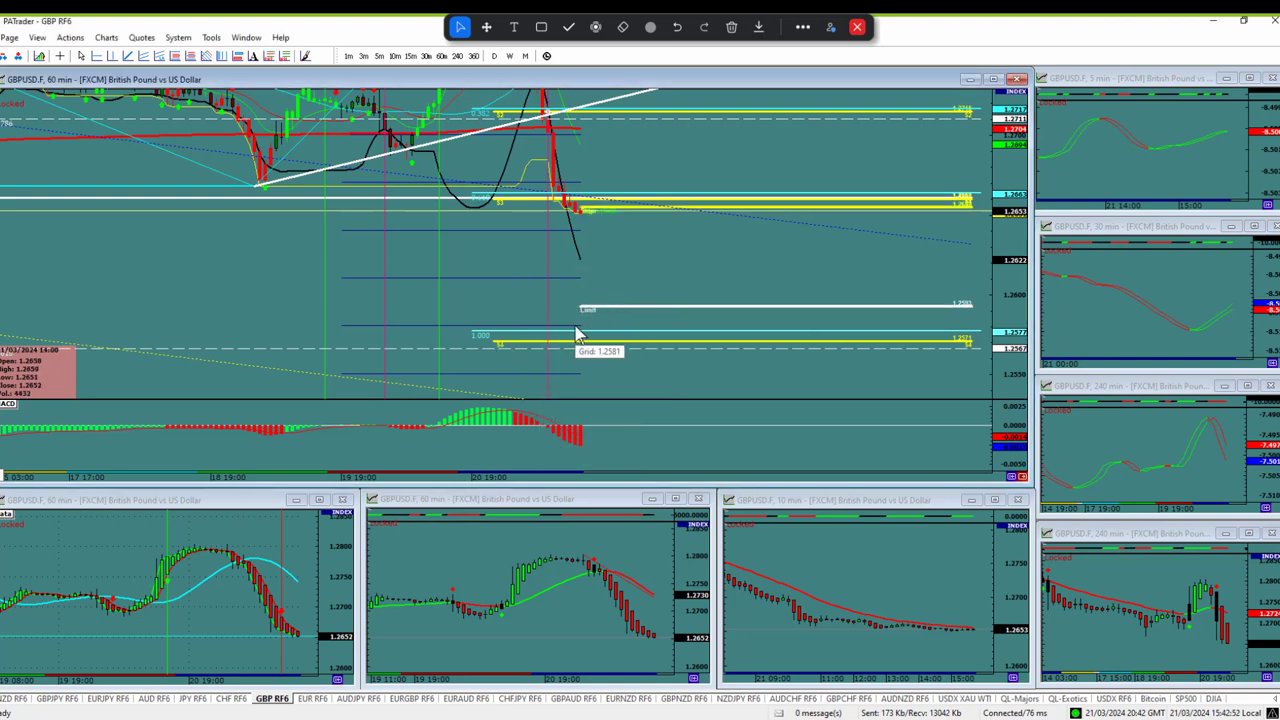
drag(597, 213, 718, 176)
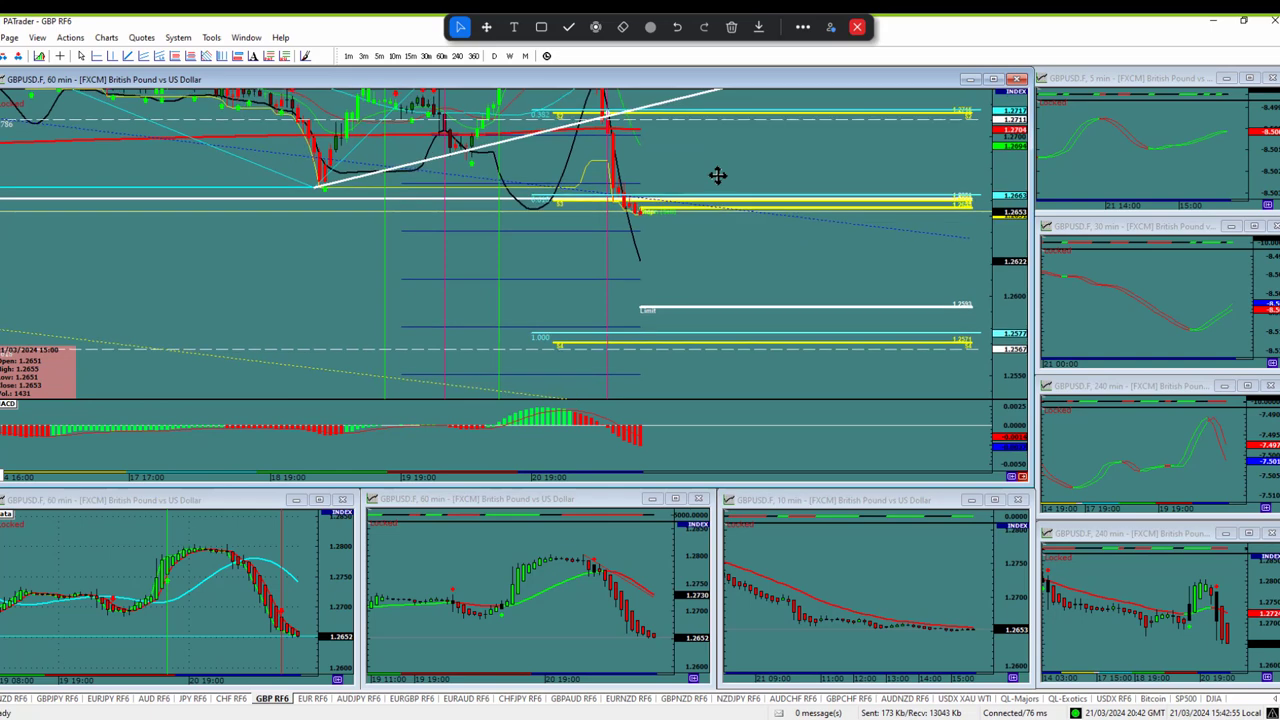
click(196, 701)
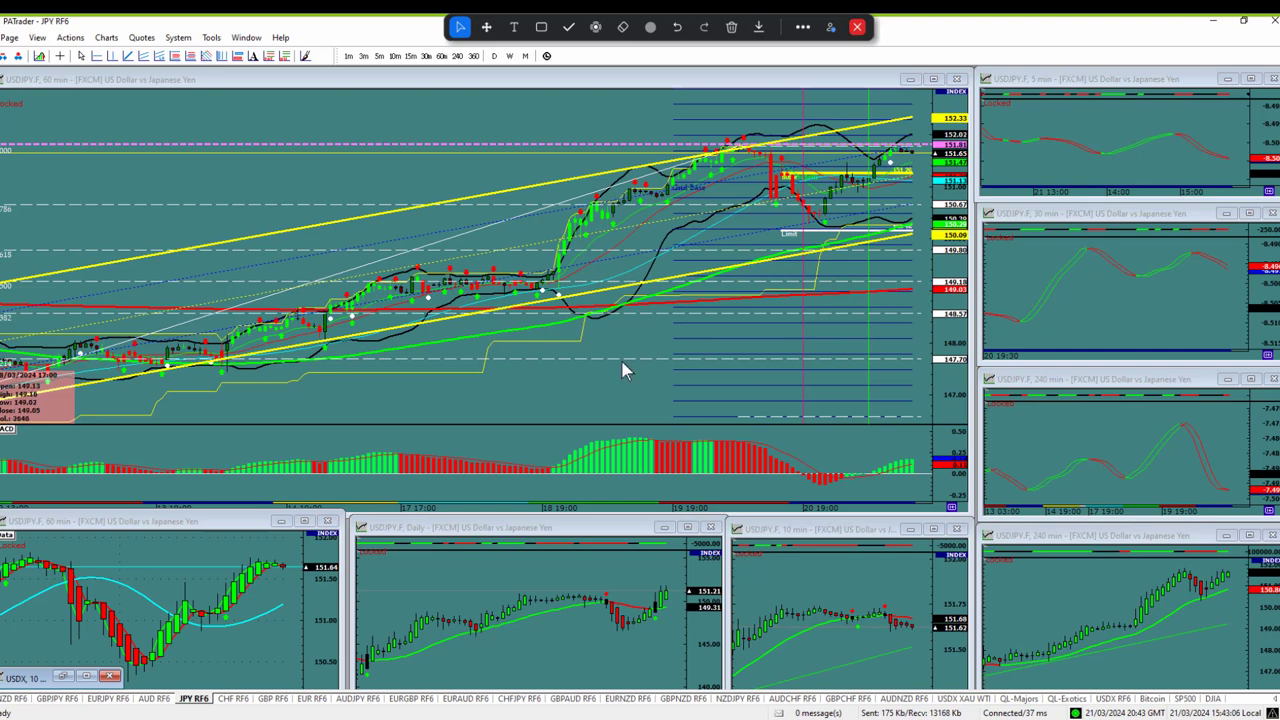
- Maximize the USD/JPY 60-min chart and remove its old 110-pip-limit PA Trader Projection
click(933, 79)
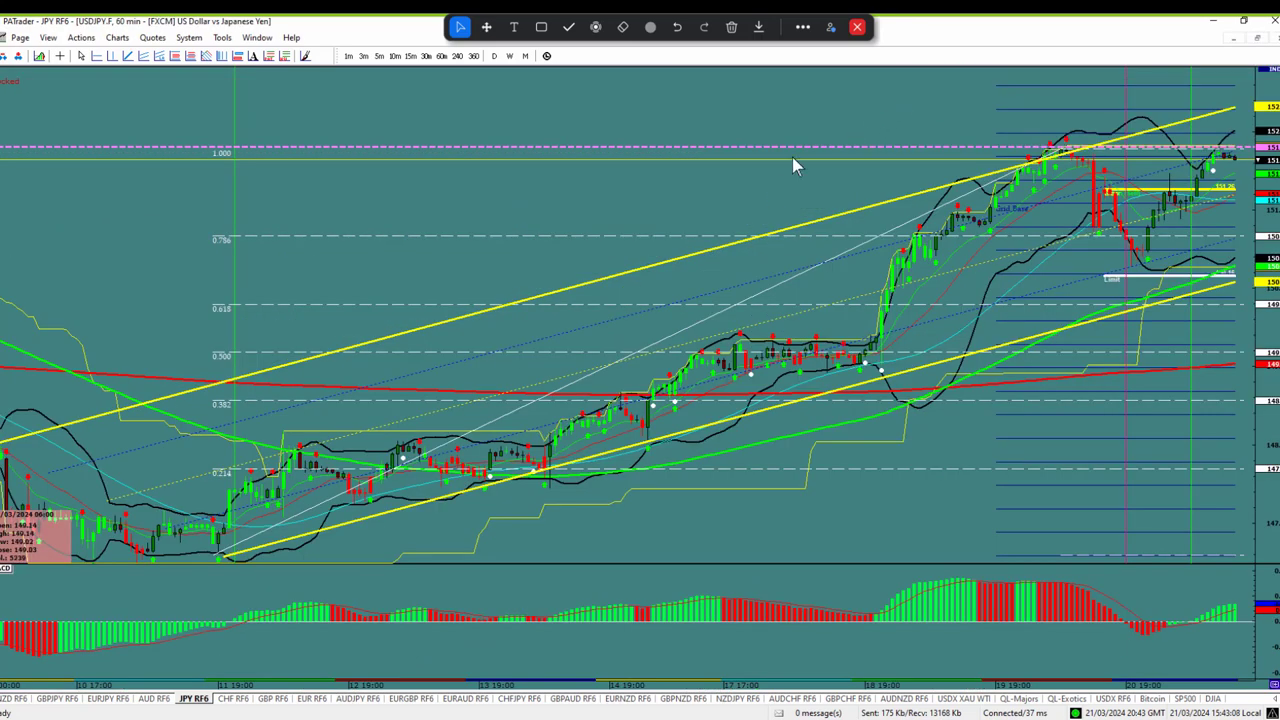
drag(792, 165, 380, 194)
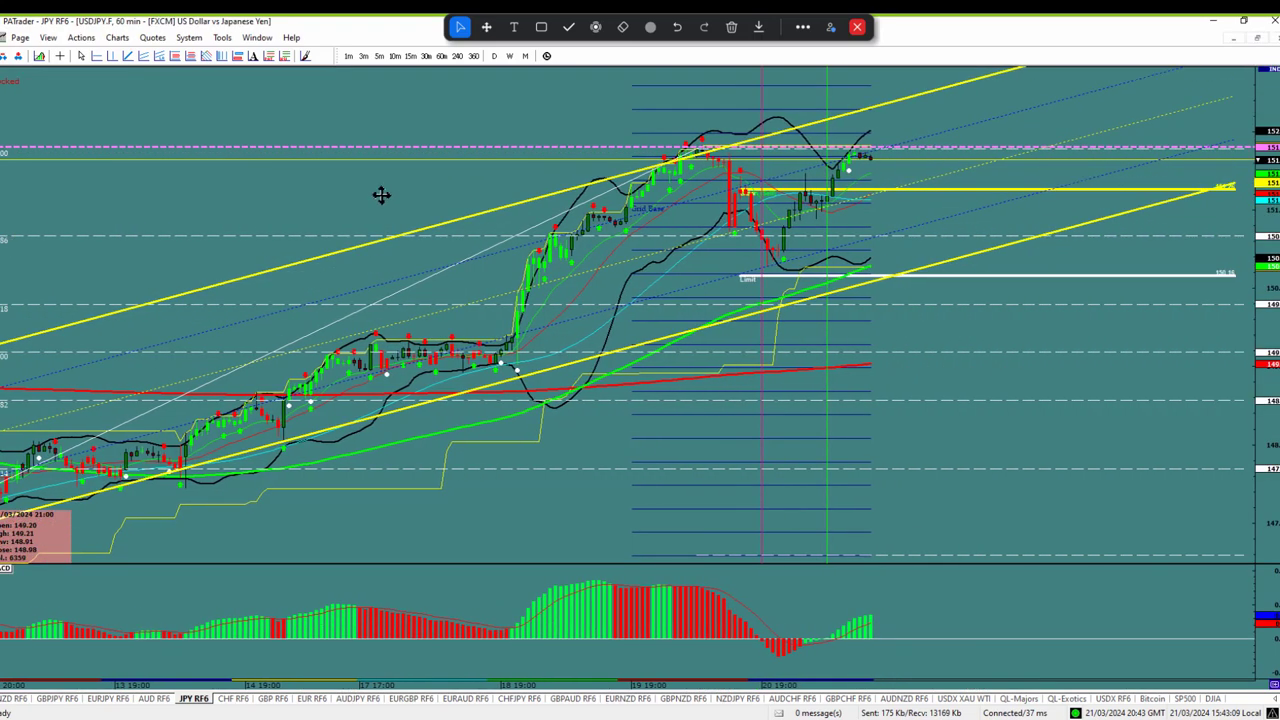
right_click(751, 279)
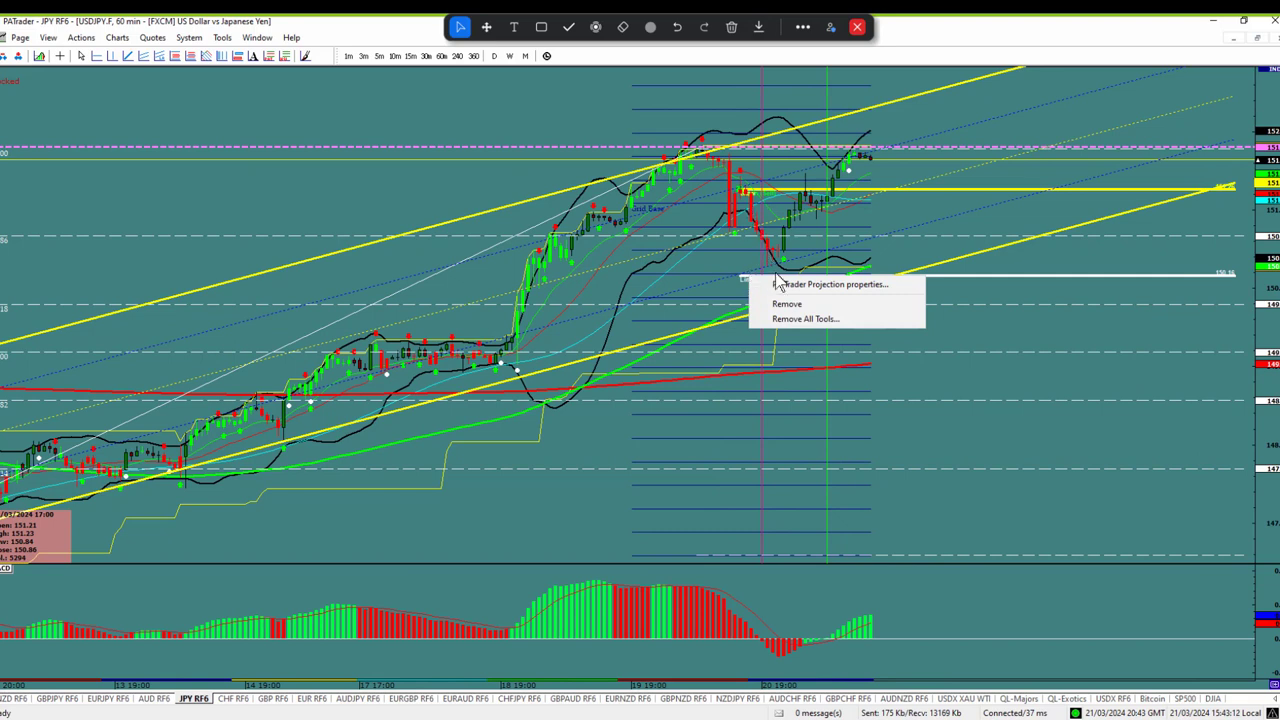
right_click(744, 281)
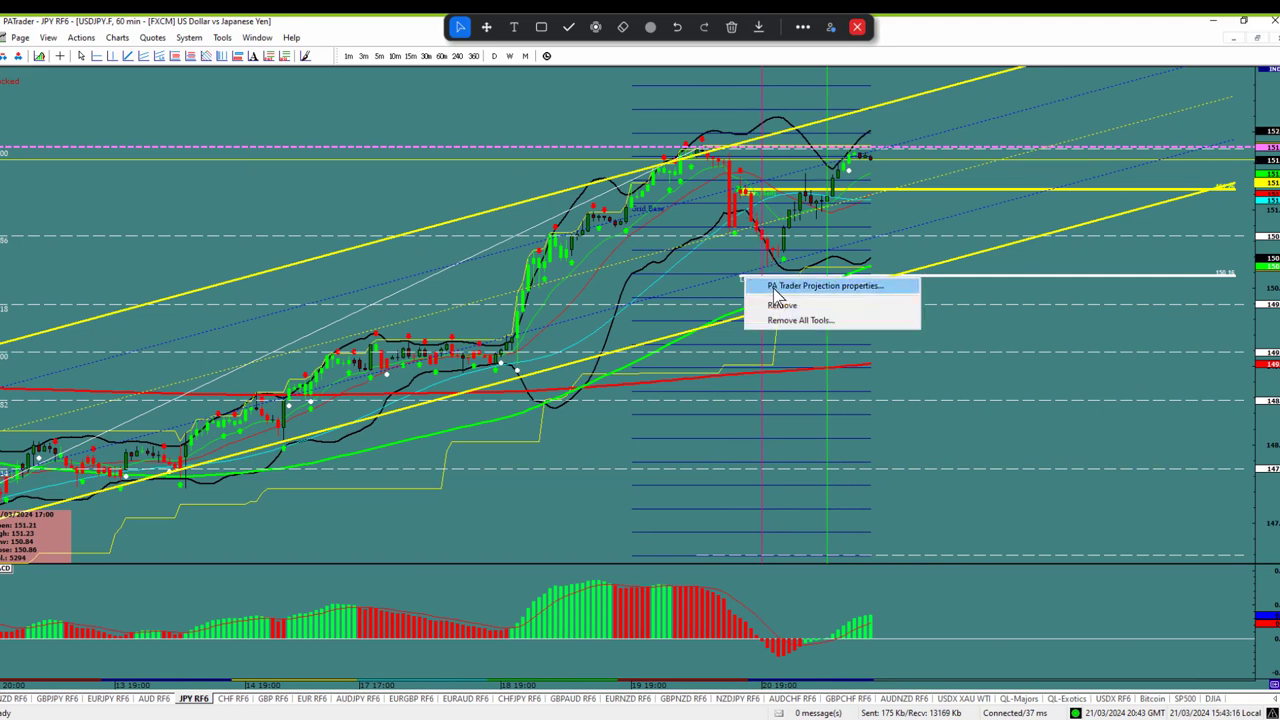
click(777, 288)
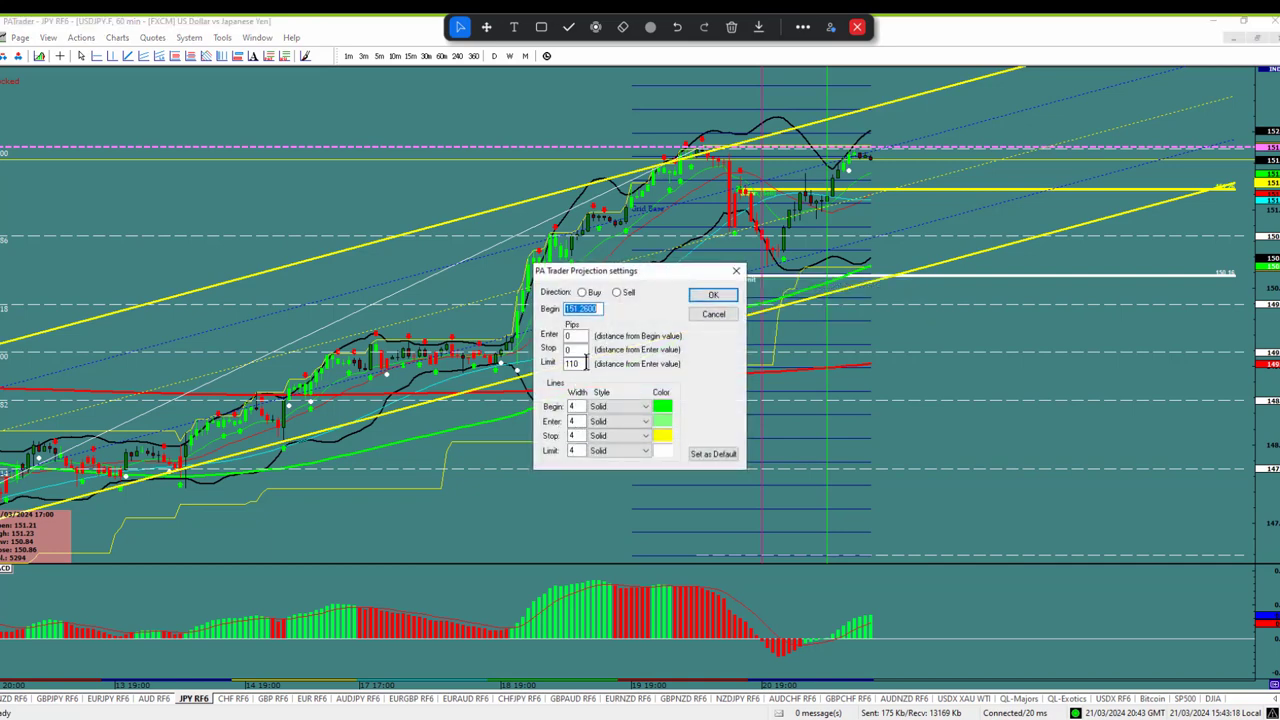
click(700, 297)
right_click(744, 281)
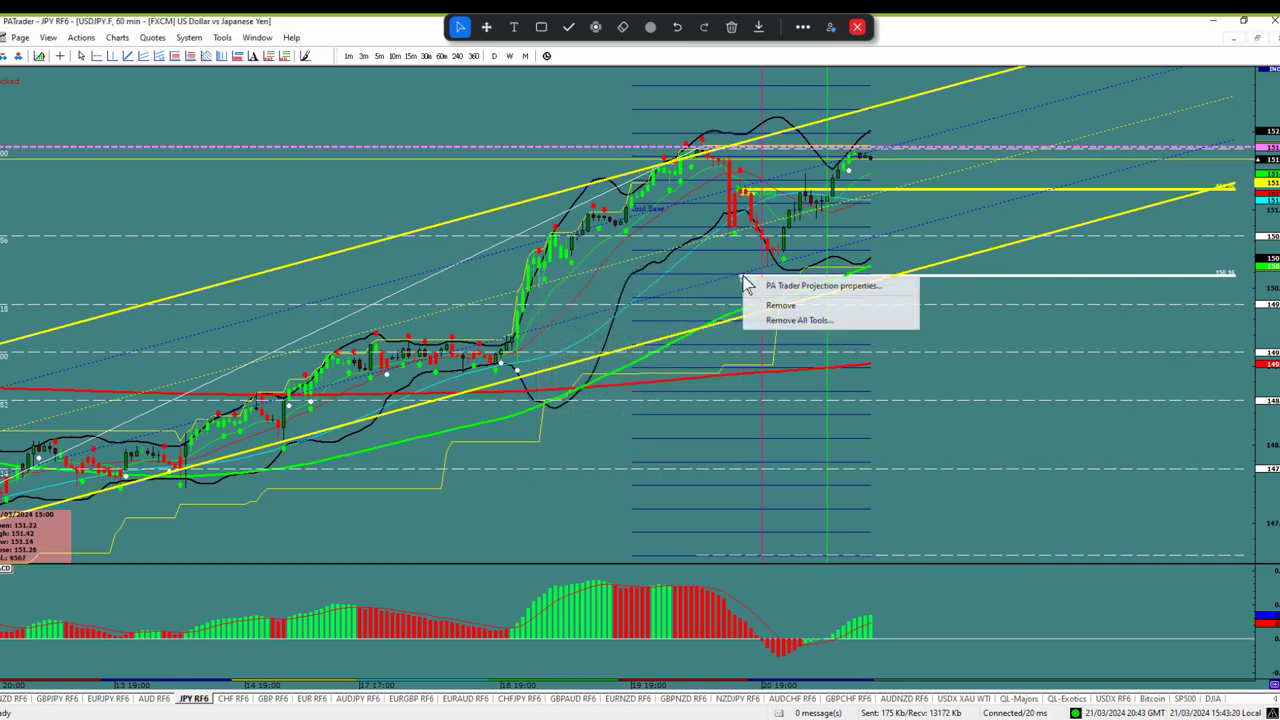
click(781, 305)
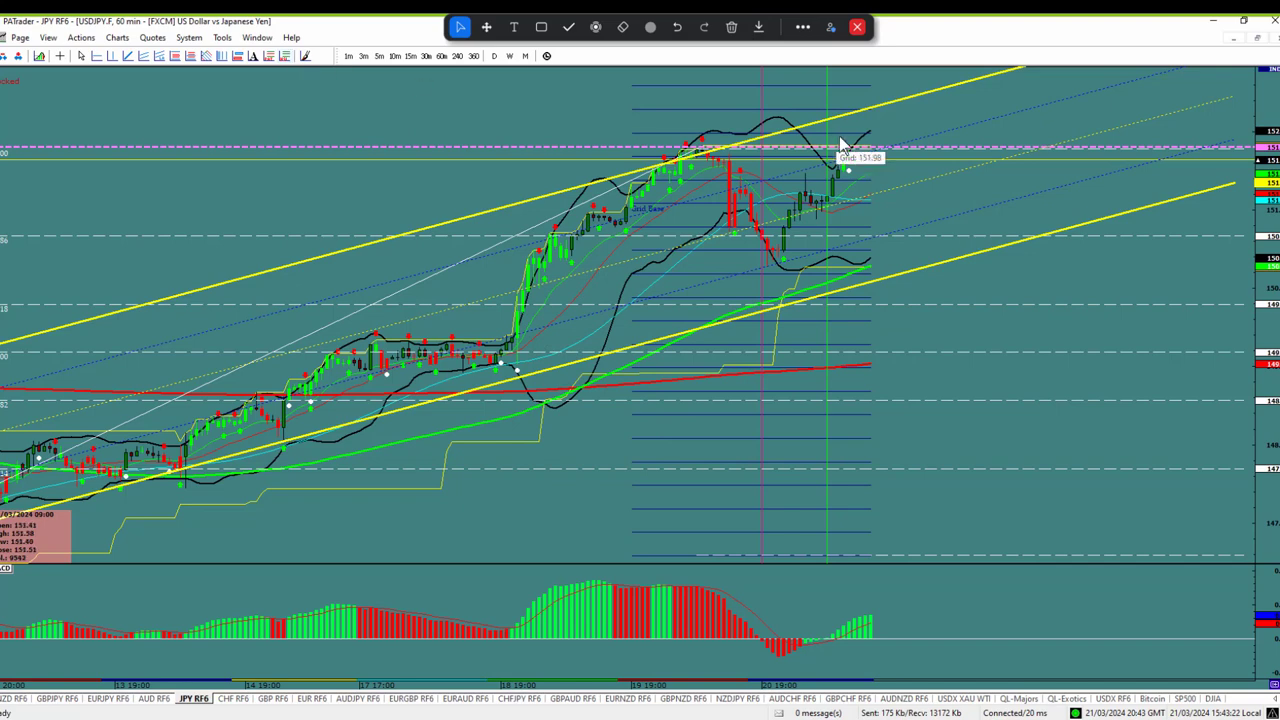
drag(657, 98, 420, 157)
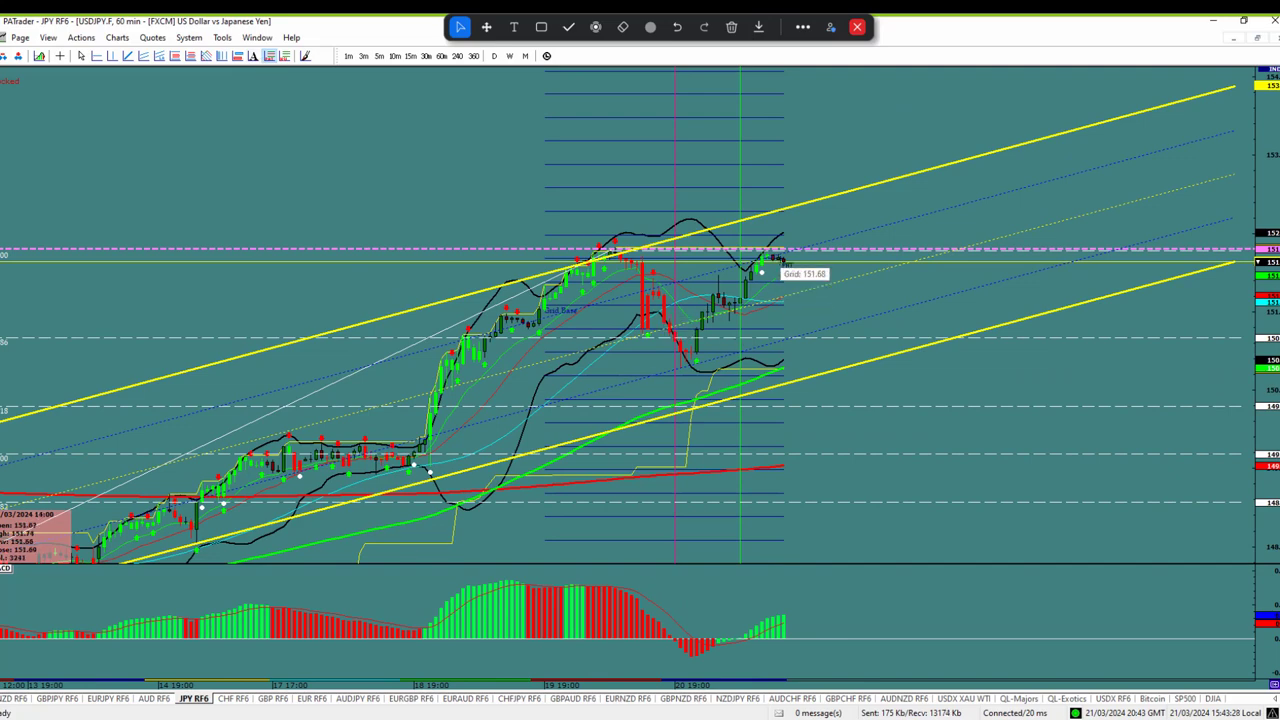
- Place a buy PA Trader Projection from 151.7400 on the latest USD/JPY bar with an edited Limit
click(775, 262)
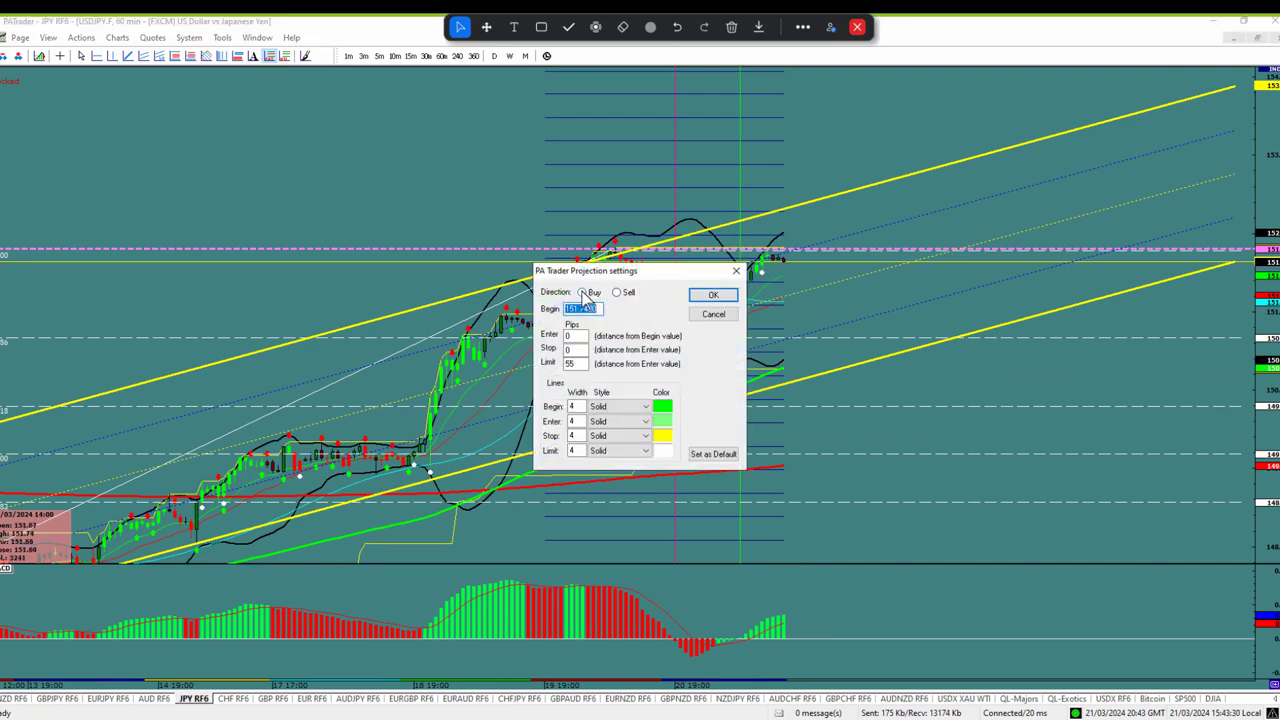
click(582, 292)
click(575, 362)
drag(575, 362, 547, 364)
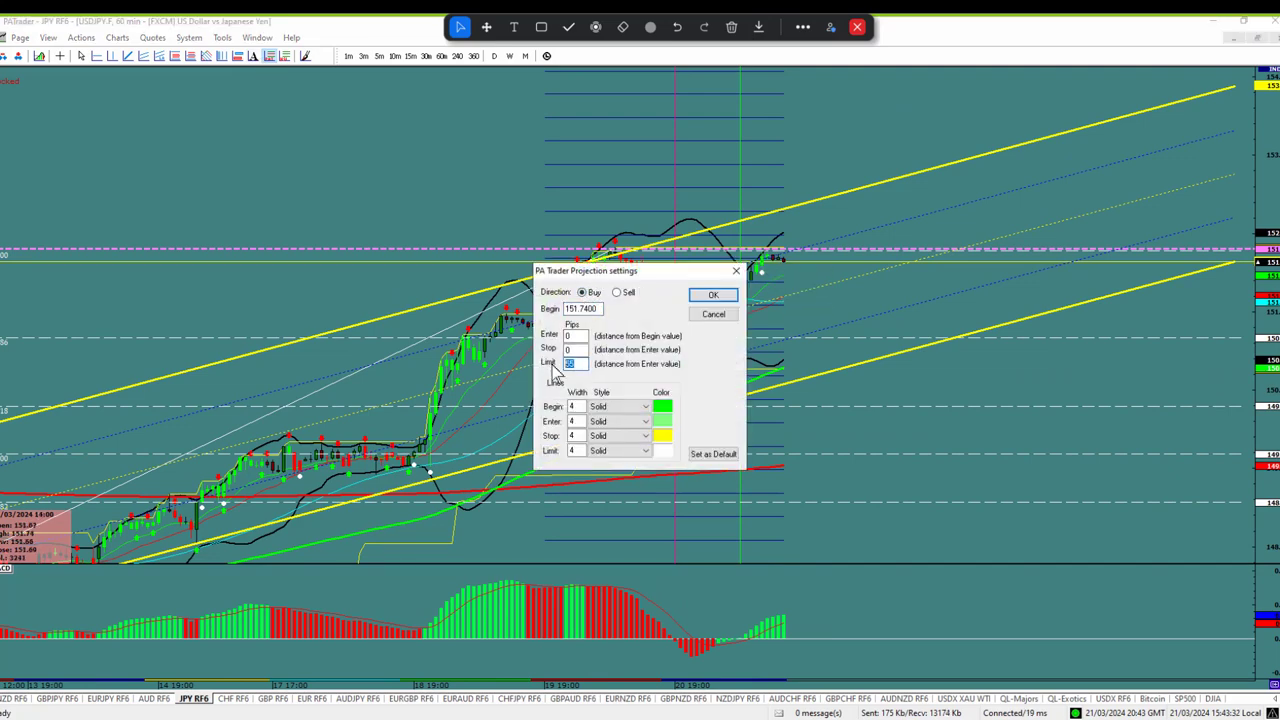
text(11)
click(726, 293)
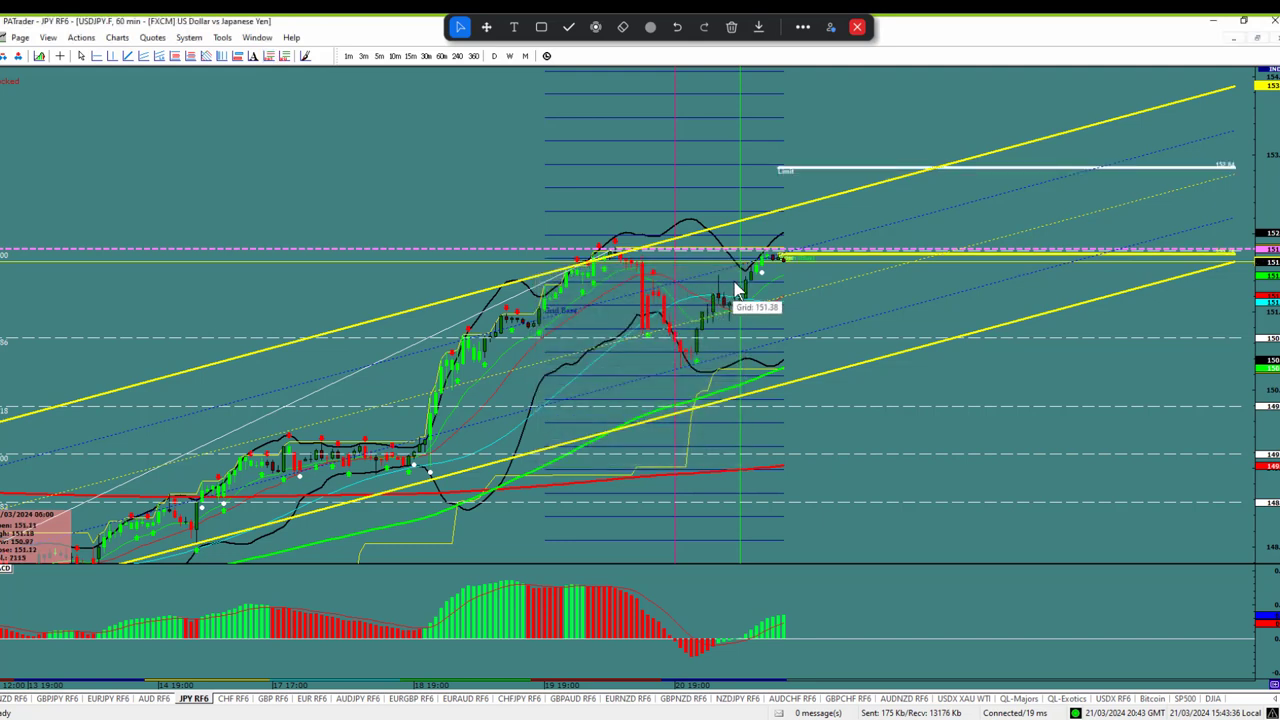
- Sketch screen arrows showing the expected move toward the Limit line, then clear them
click(545, 32)
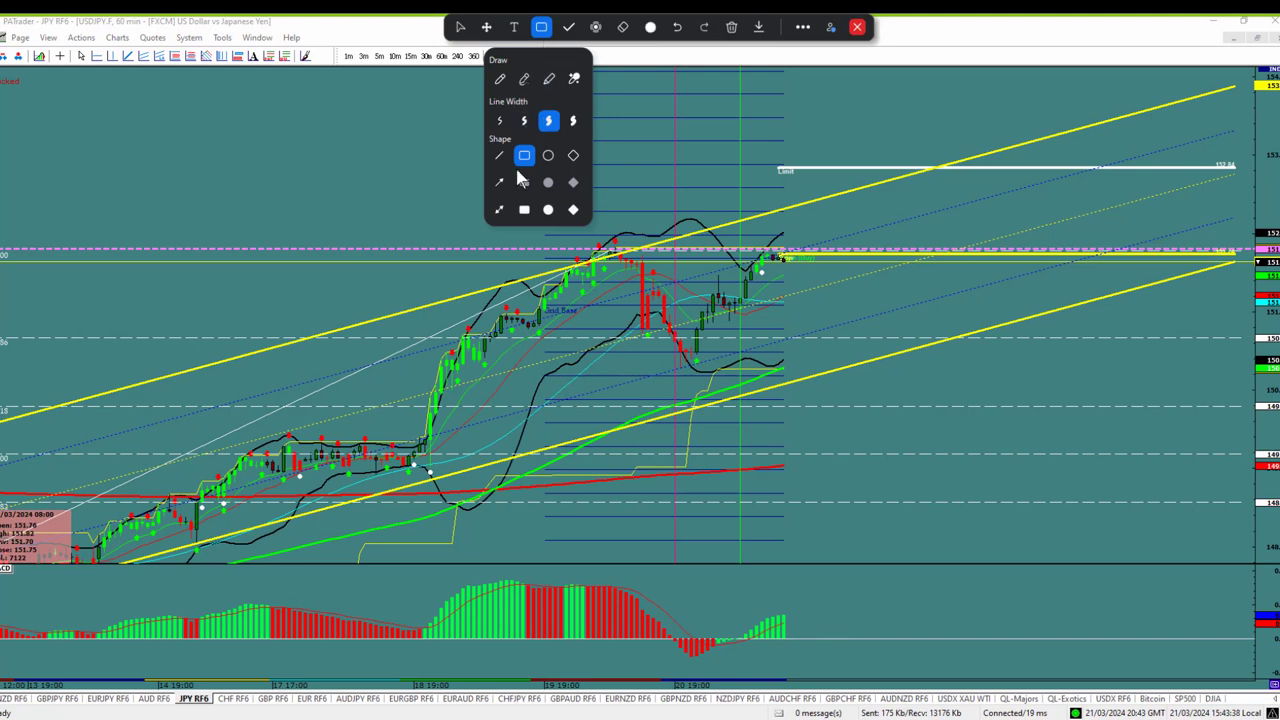
click(499, 182)
mouse_move(795, 260)
mouse_down()
mouse_move(798, 206)
mouse_move(885, 252)
mouse_move(960, 165)
mouse_up()
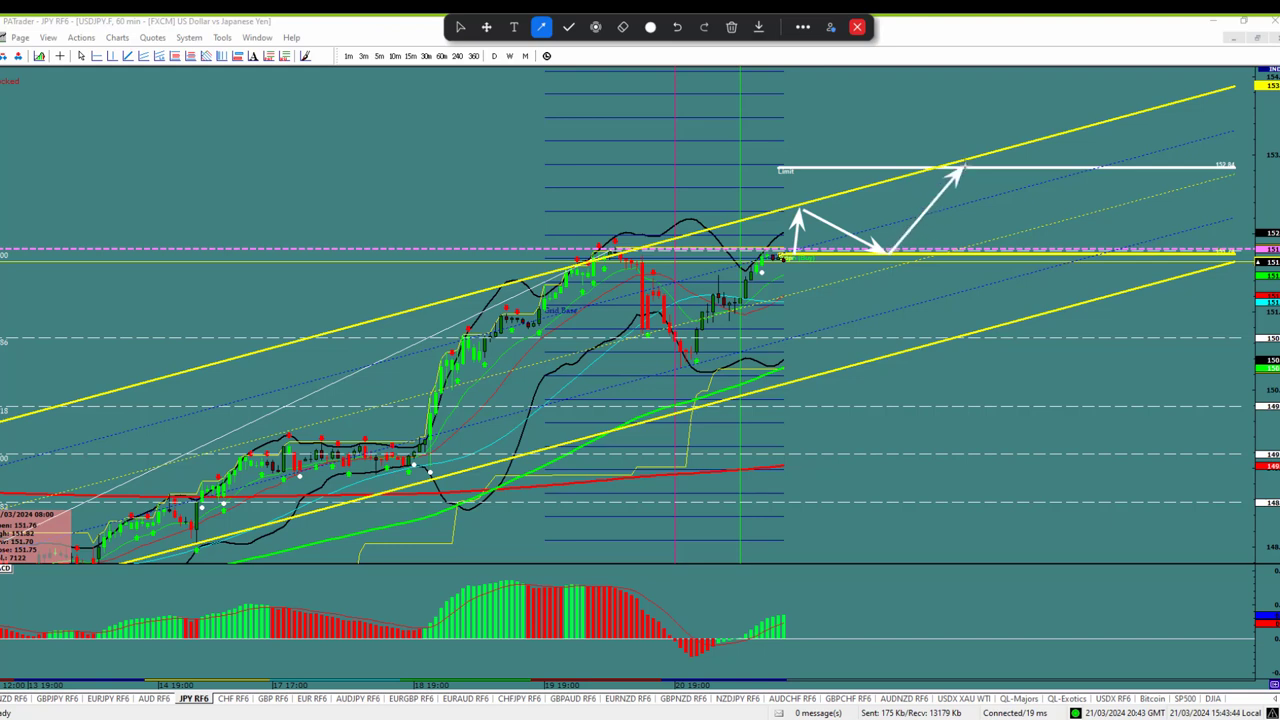
drag(782, 258, 885, 259)
key(Escape)
click(731, 27)
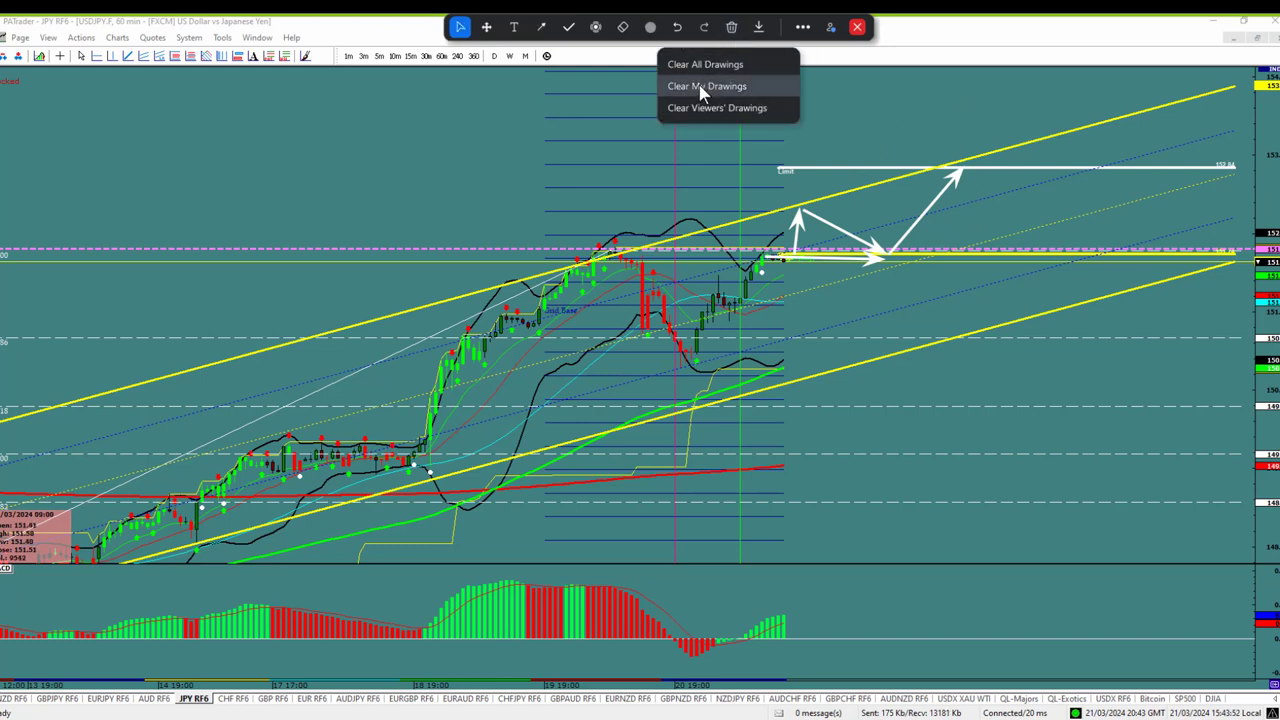
click(695, 65)
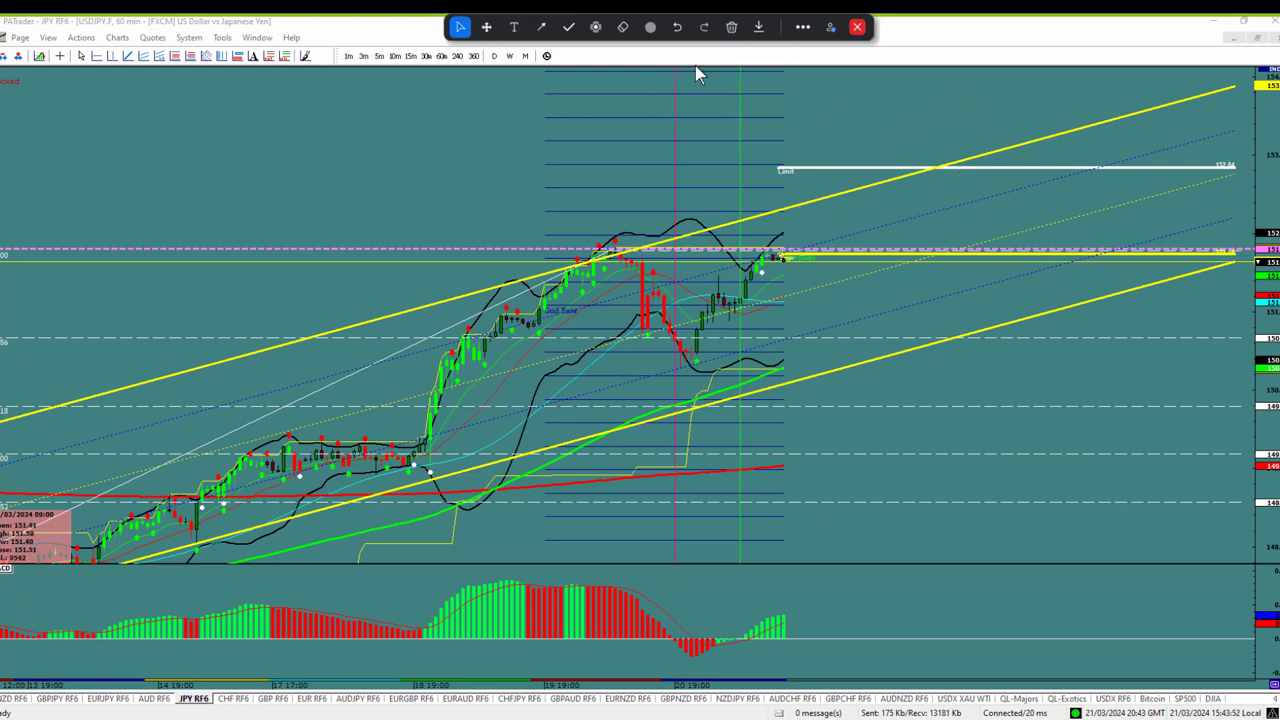
- Draw a Fibonacci extension with 1.00 and 1.20 levels over the recent swing, then go to EURJPY
click(190, 56)
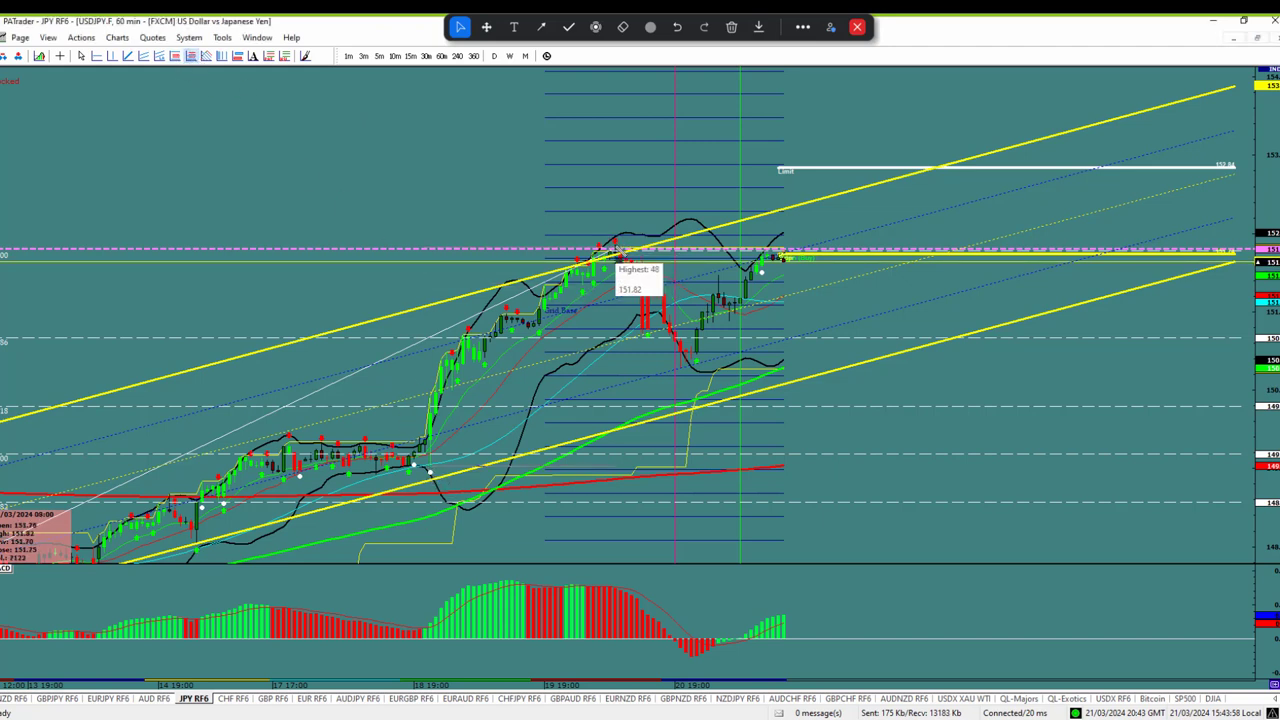
drag(670, 148, 673, 375)
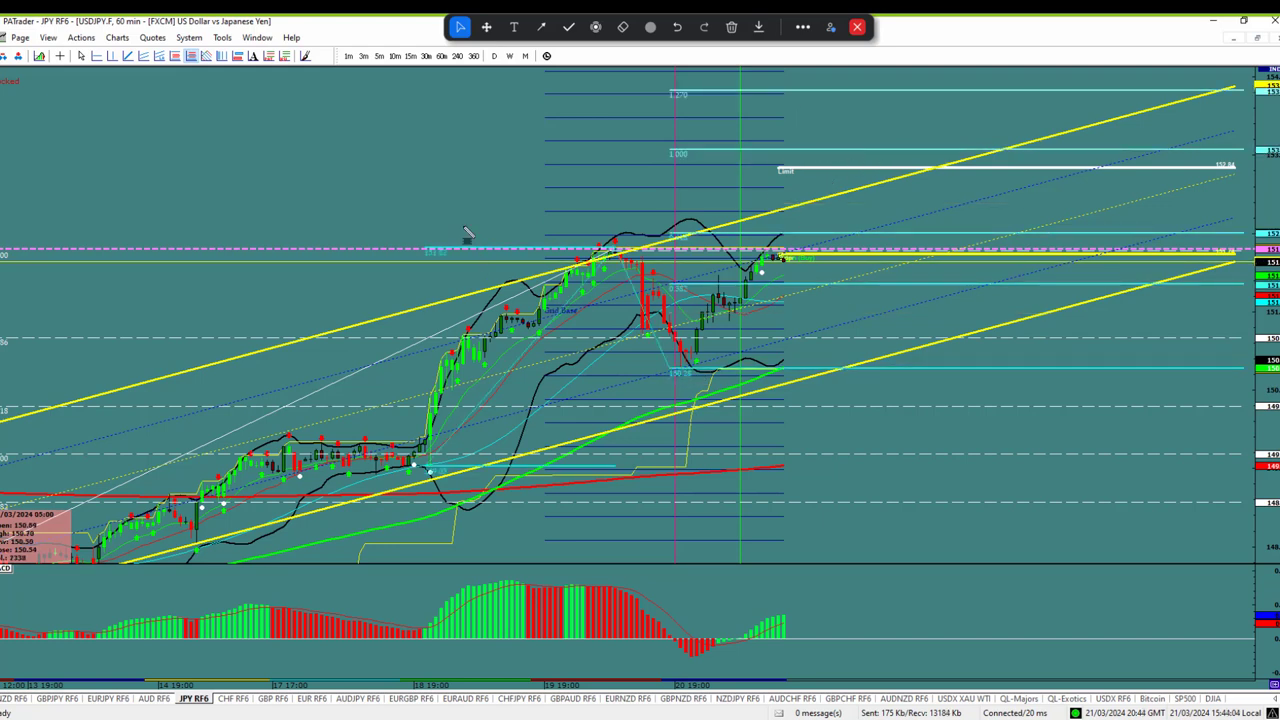
click(106, 698)
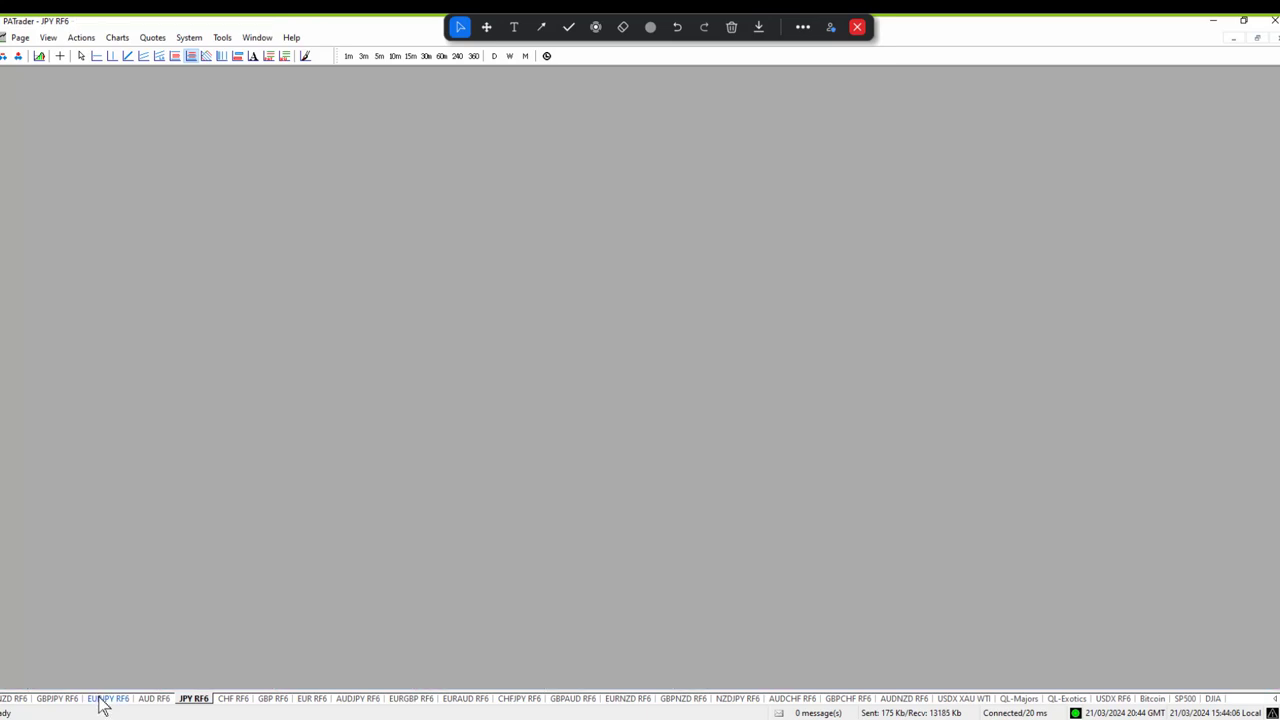
- Maximize the EURJPY 60-minute chart, pan past the latest bars, and bring up the Info Center
double_click(893, 92)
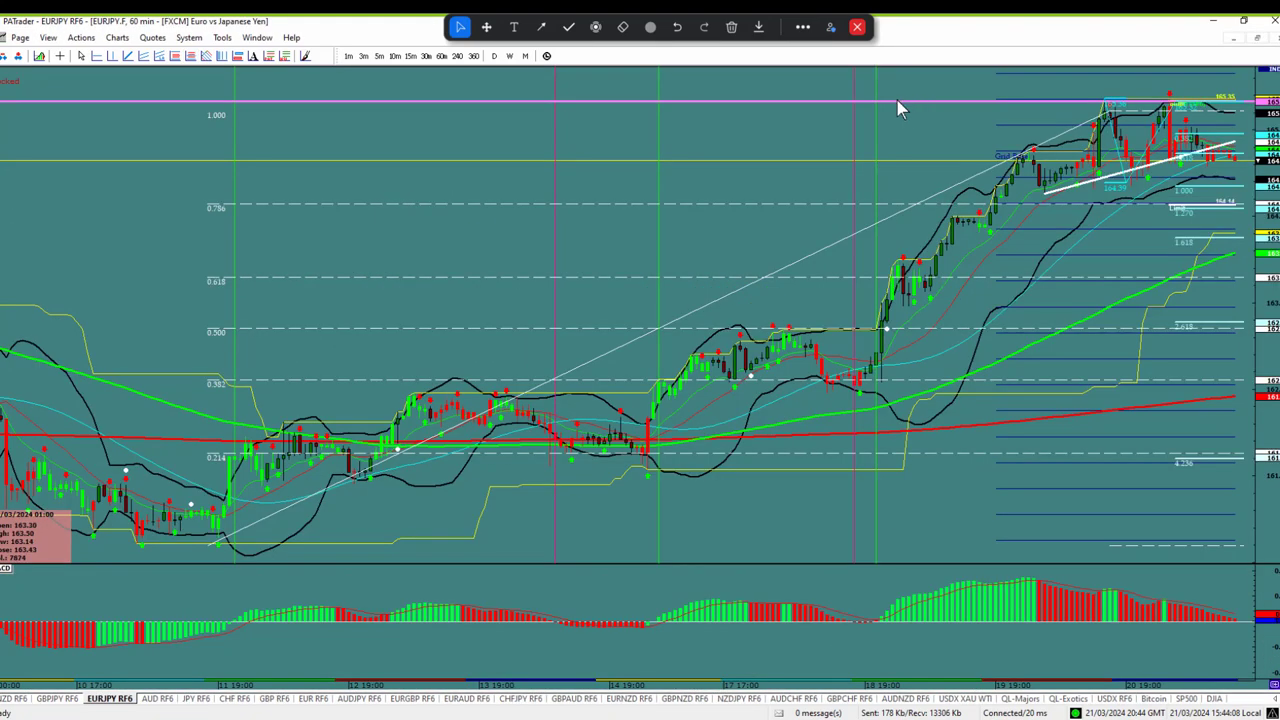
drag(792, 127, 600, 163)
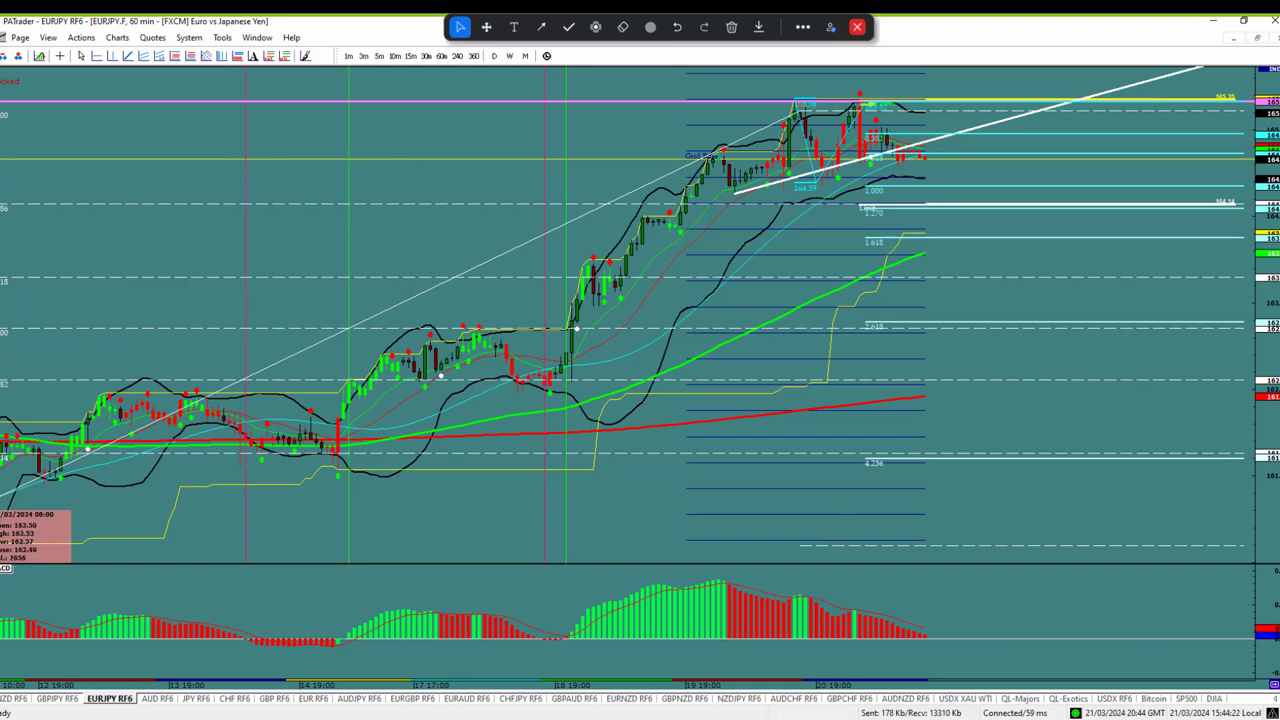
key(alt+Tab)
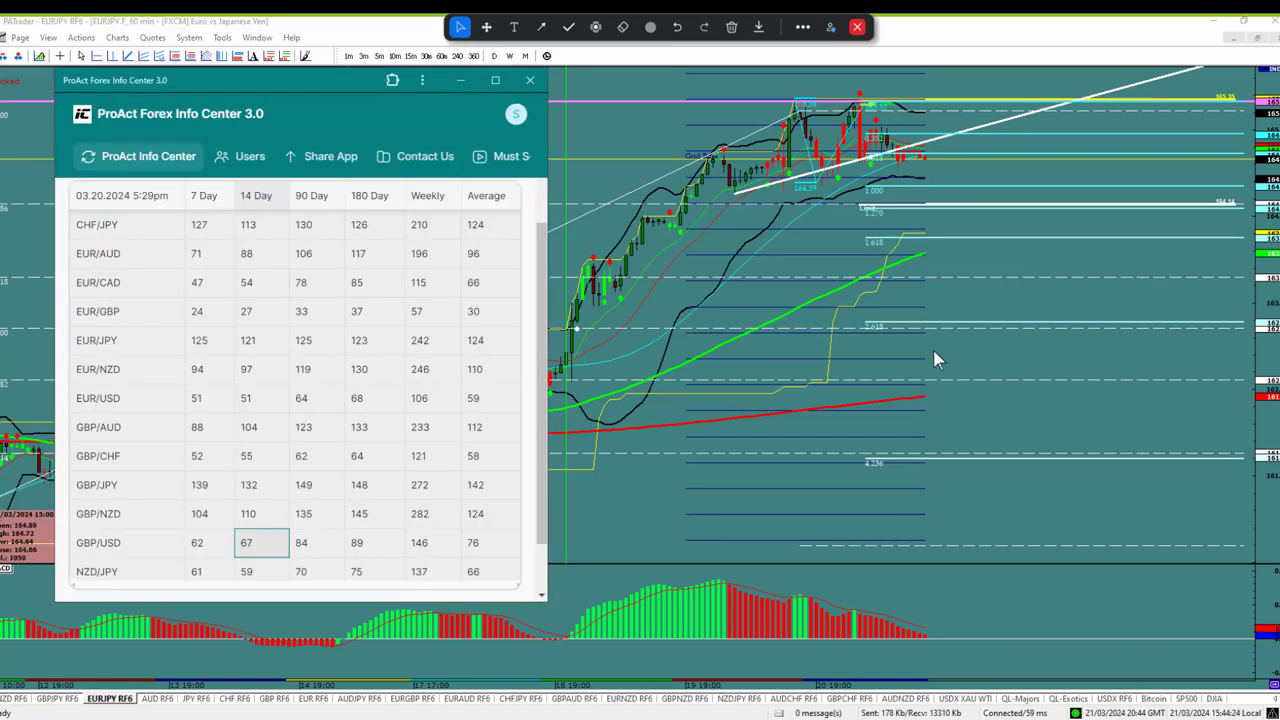
- Remove the old grid lines and projection line, then anchor a Fibonacci retracement at the swing high
right_click(942, 206)
click(961, 250)
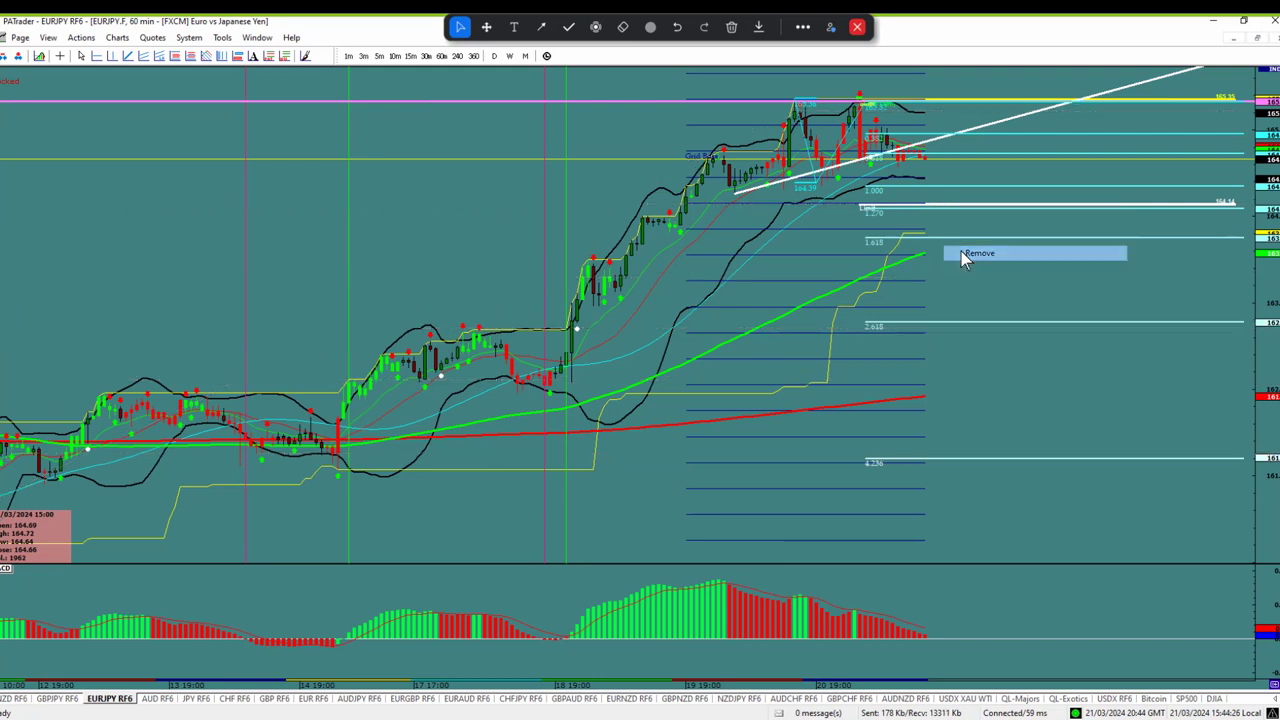
right_click(962, 204)
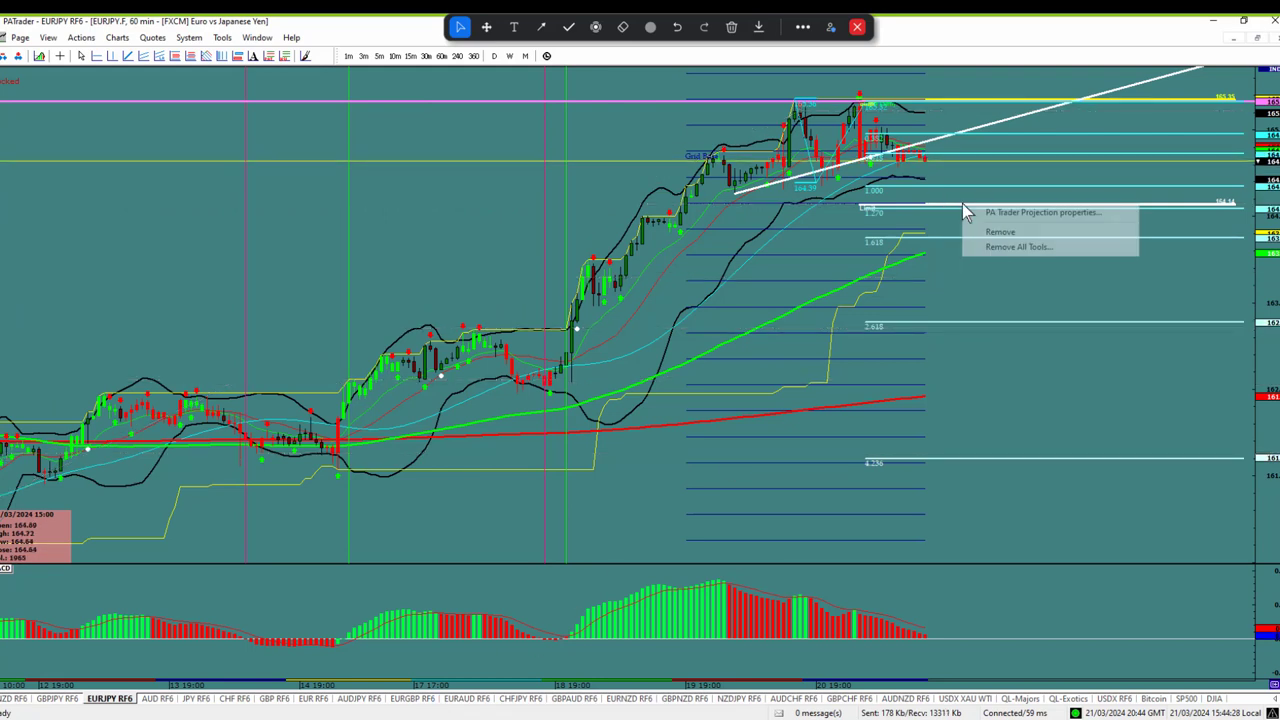
click(990, 236)
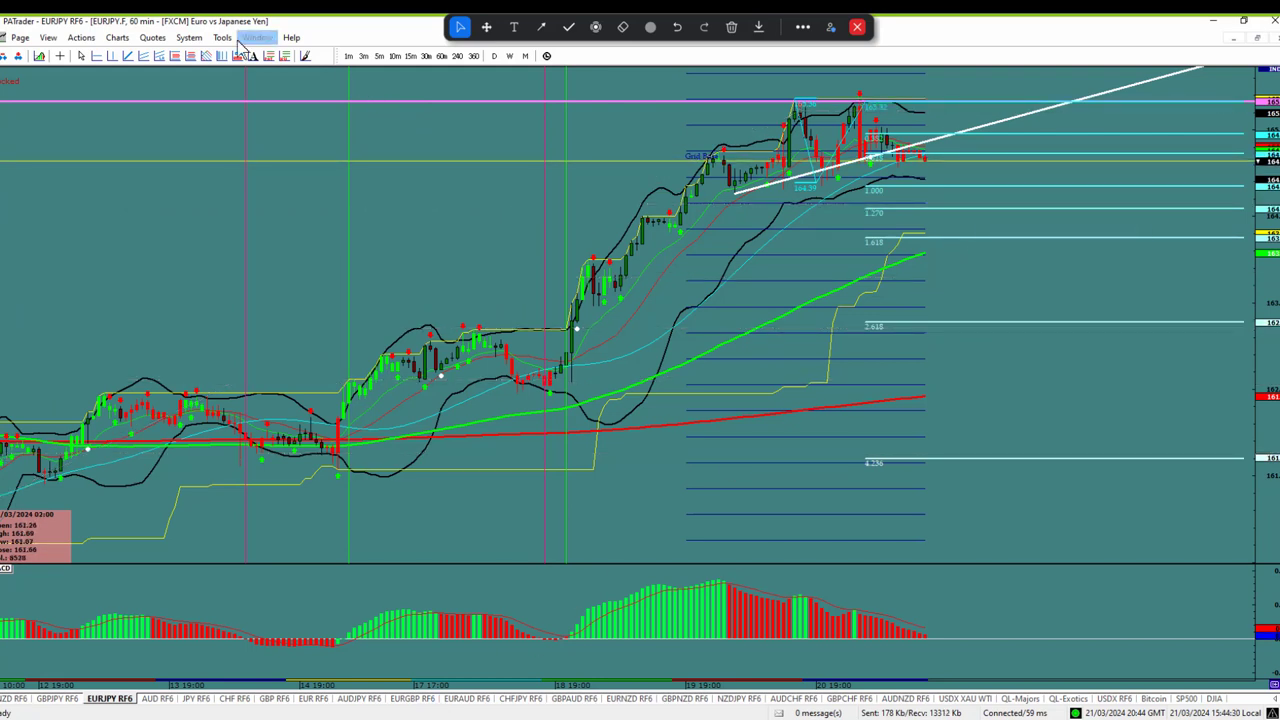
click(173, 56)
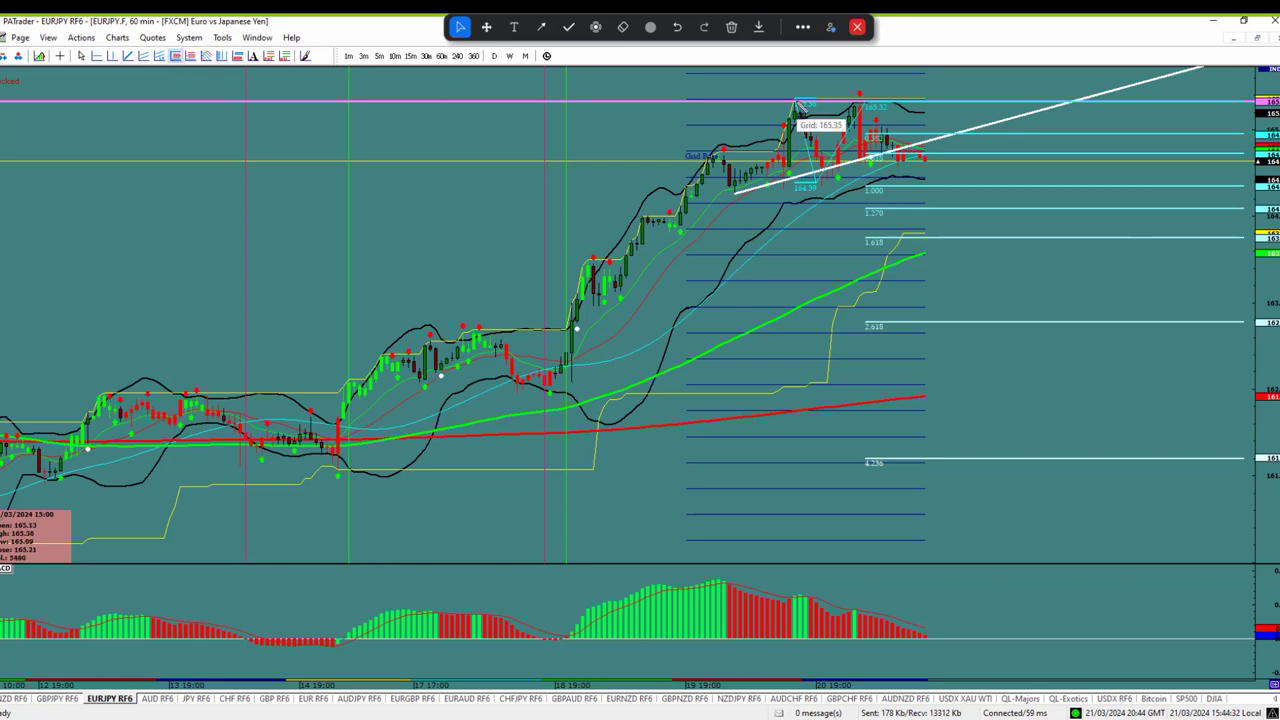
click(46, 486)
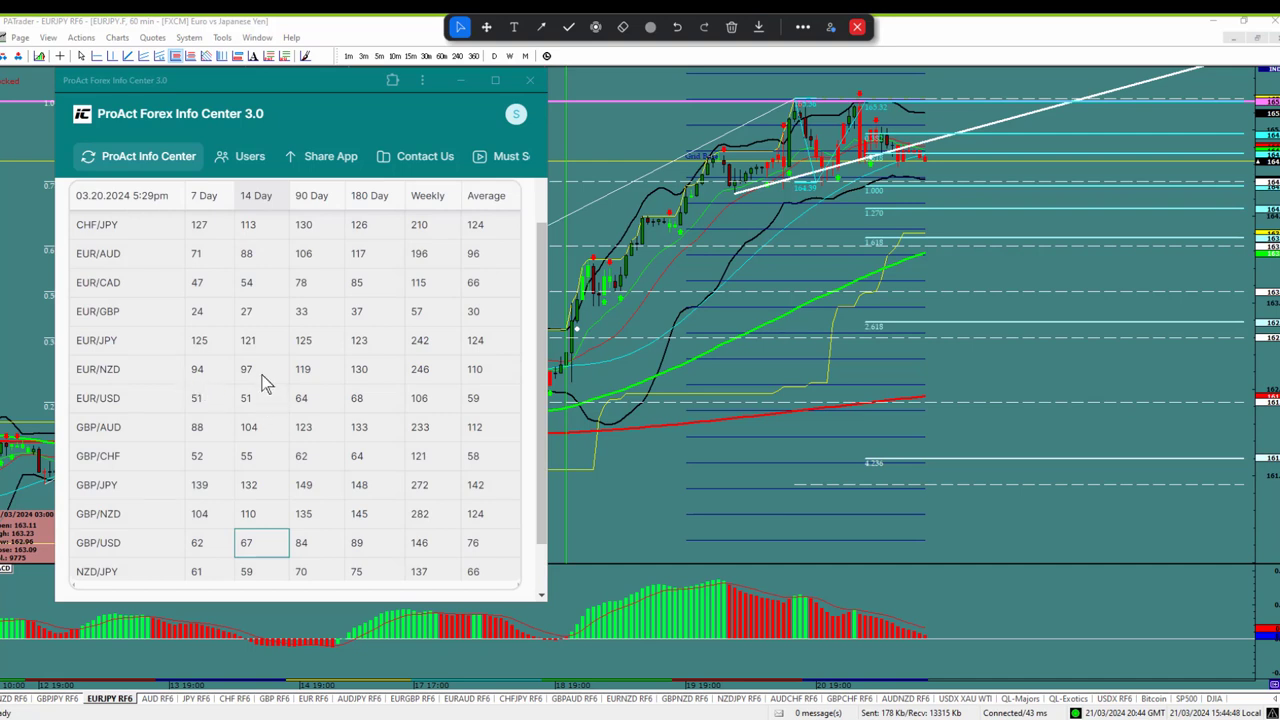
- Add a sell projection from 164.6600 on EURJPY with a 121-pip Limit, then go to GBPJPY
click(257, 345)
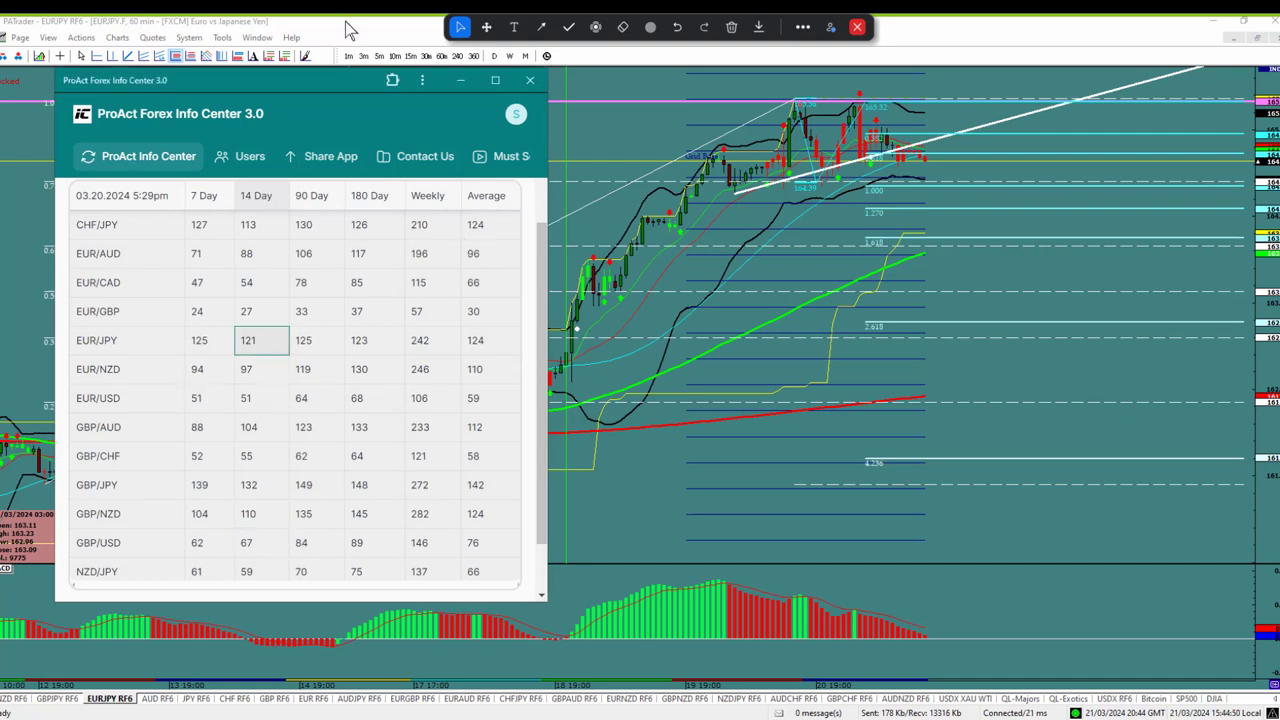
click(272, 58)
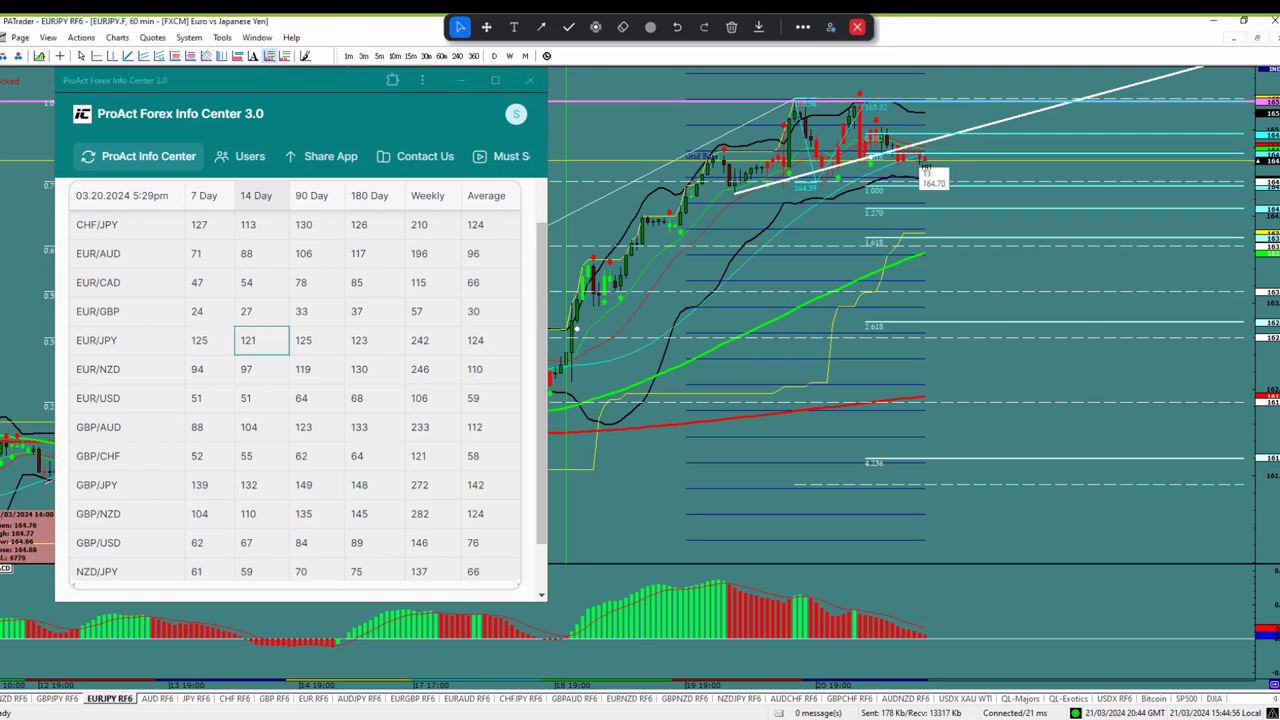
click(925, 170)
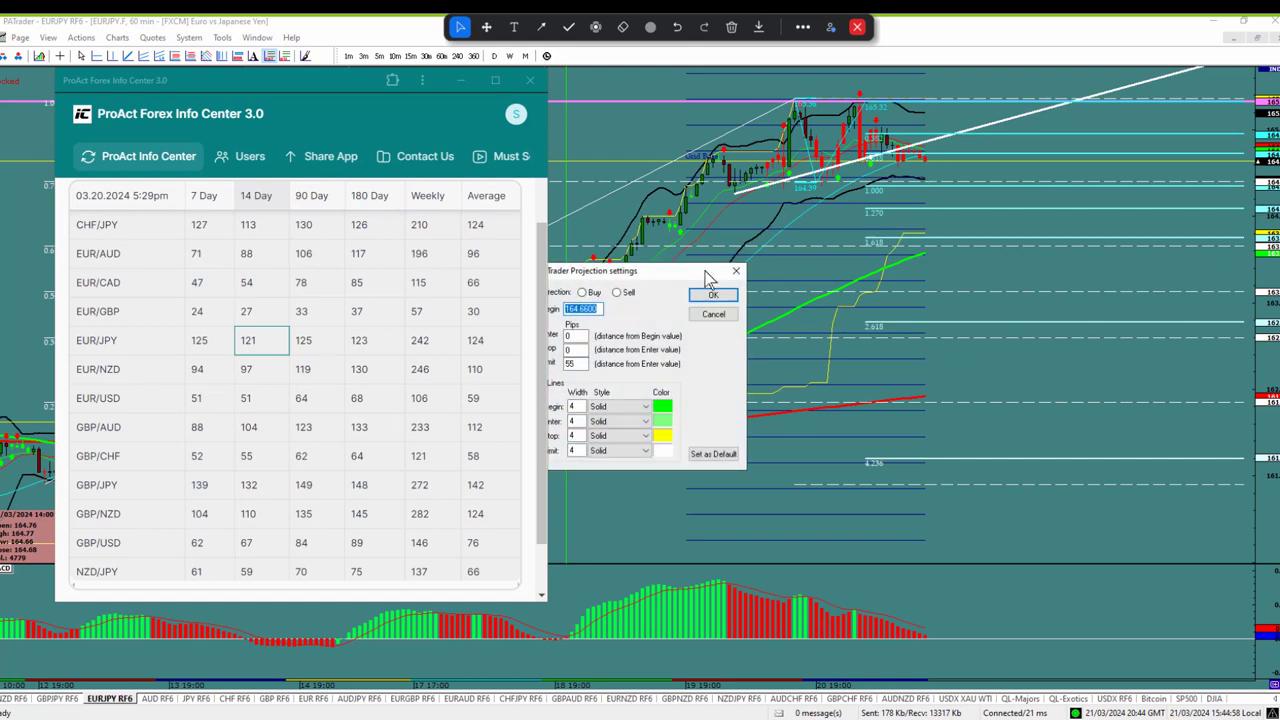
double_click(573, 363)
text(121)
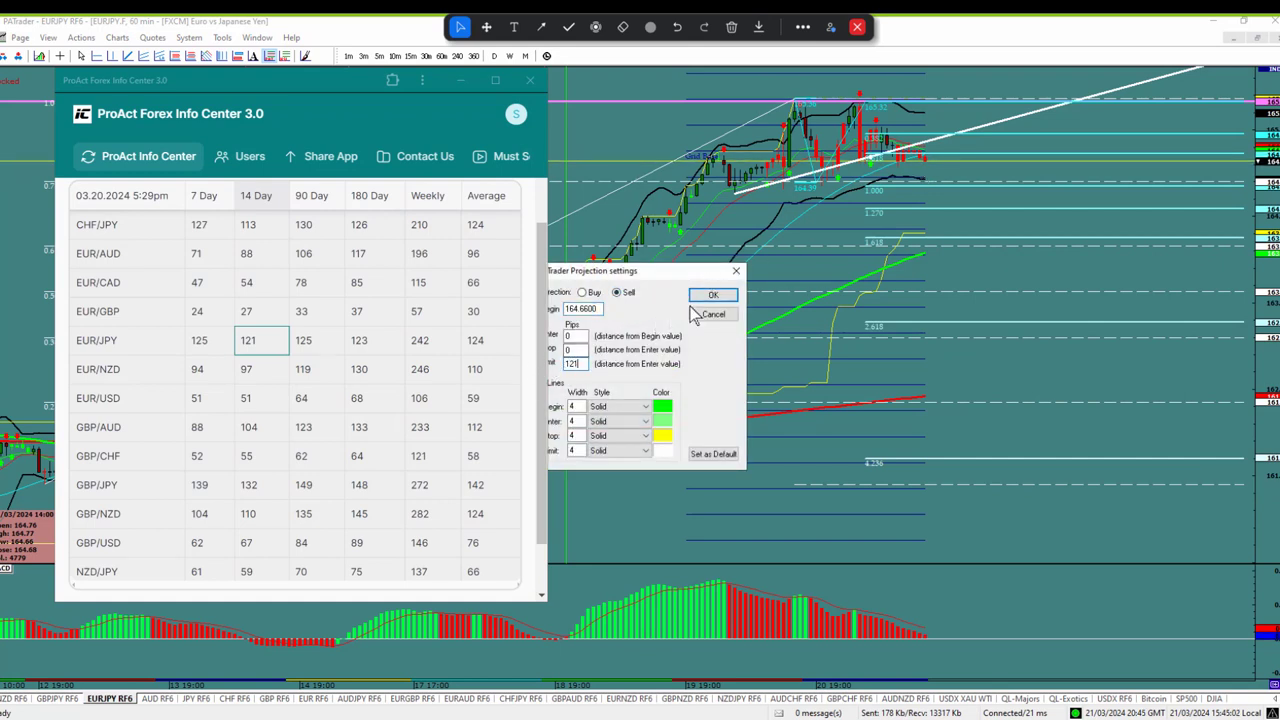
click(713, 295)
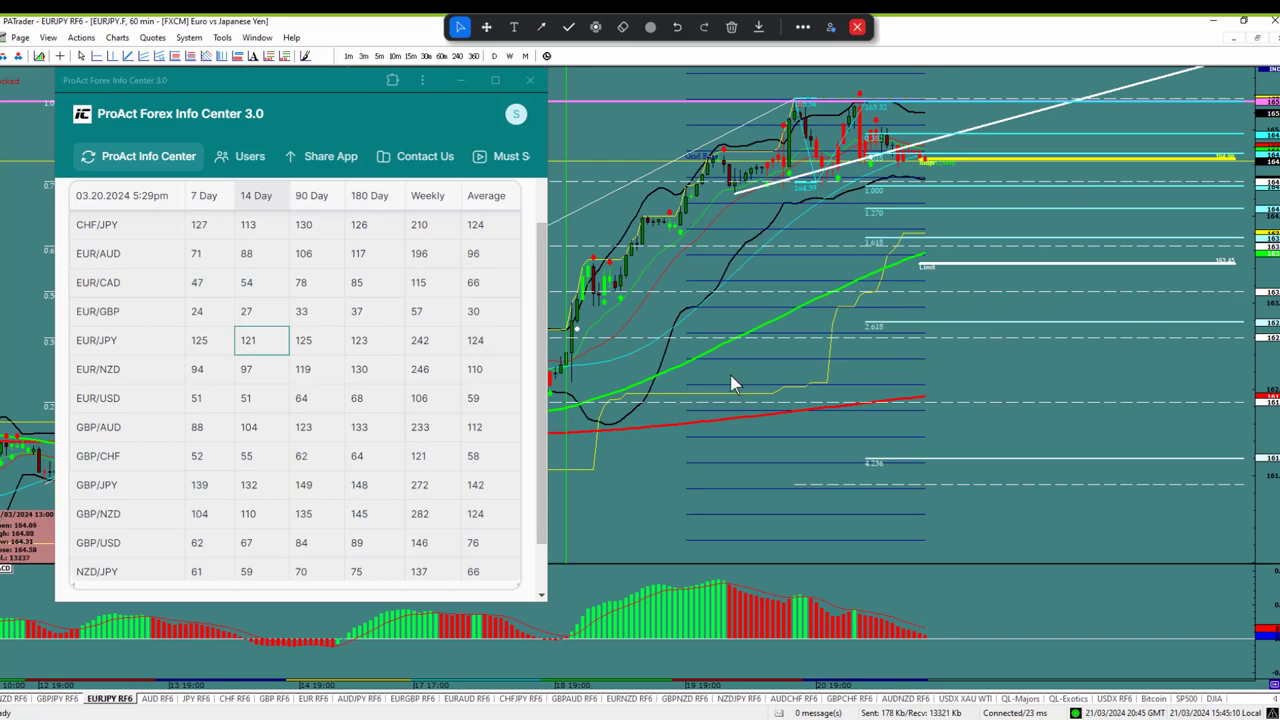
click(60, 699)
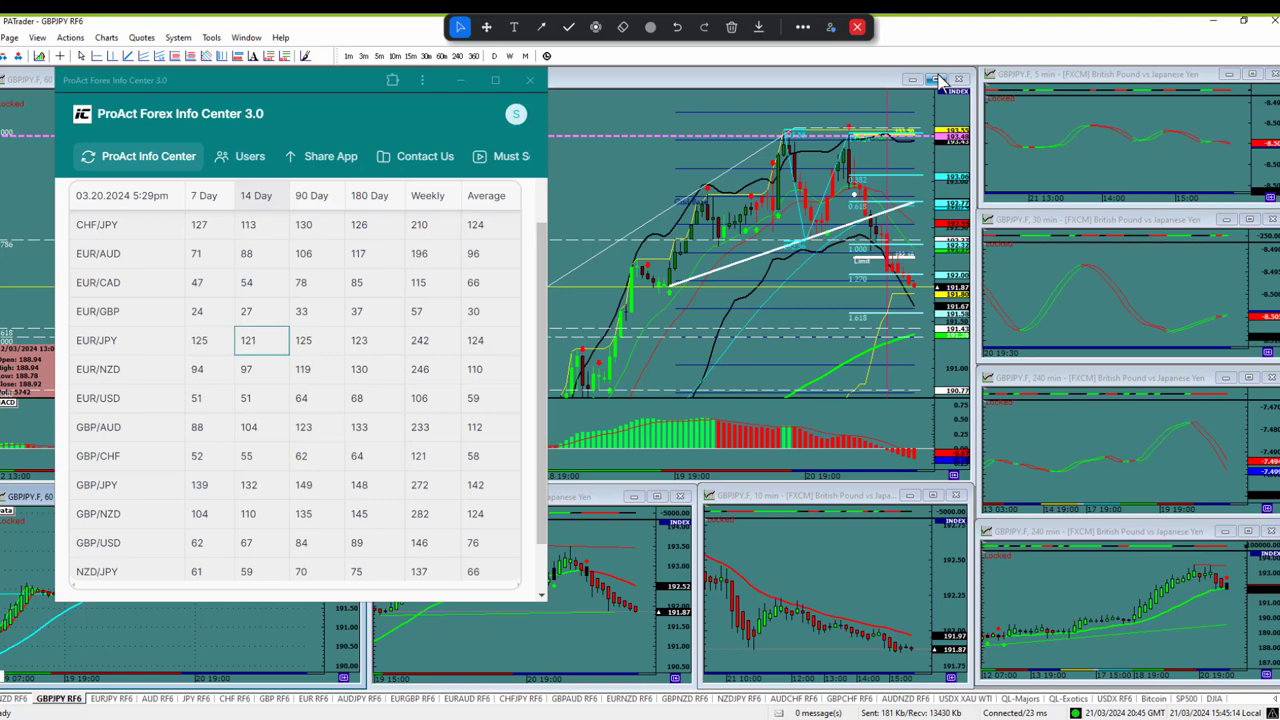
- Maximize the GBPJPY 60-minute chart and remove its old Limit projection line
click(935, 79)
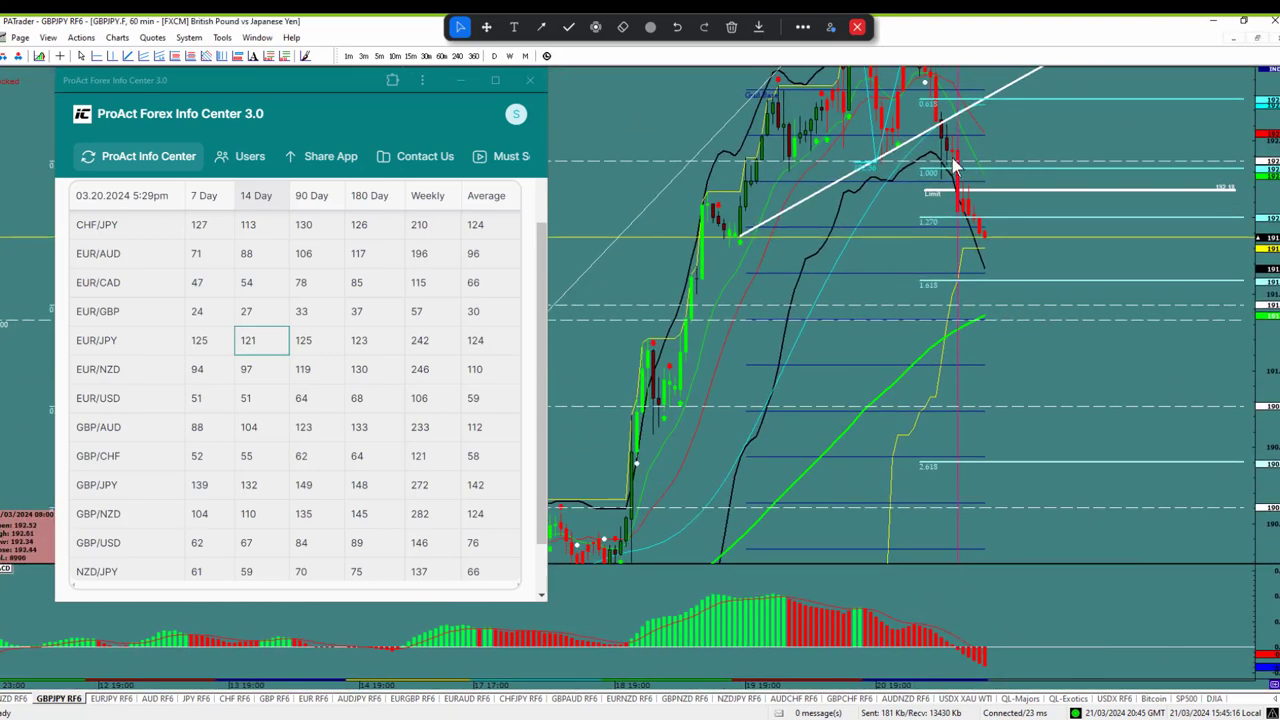
right_click(990, 191)
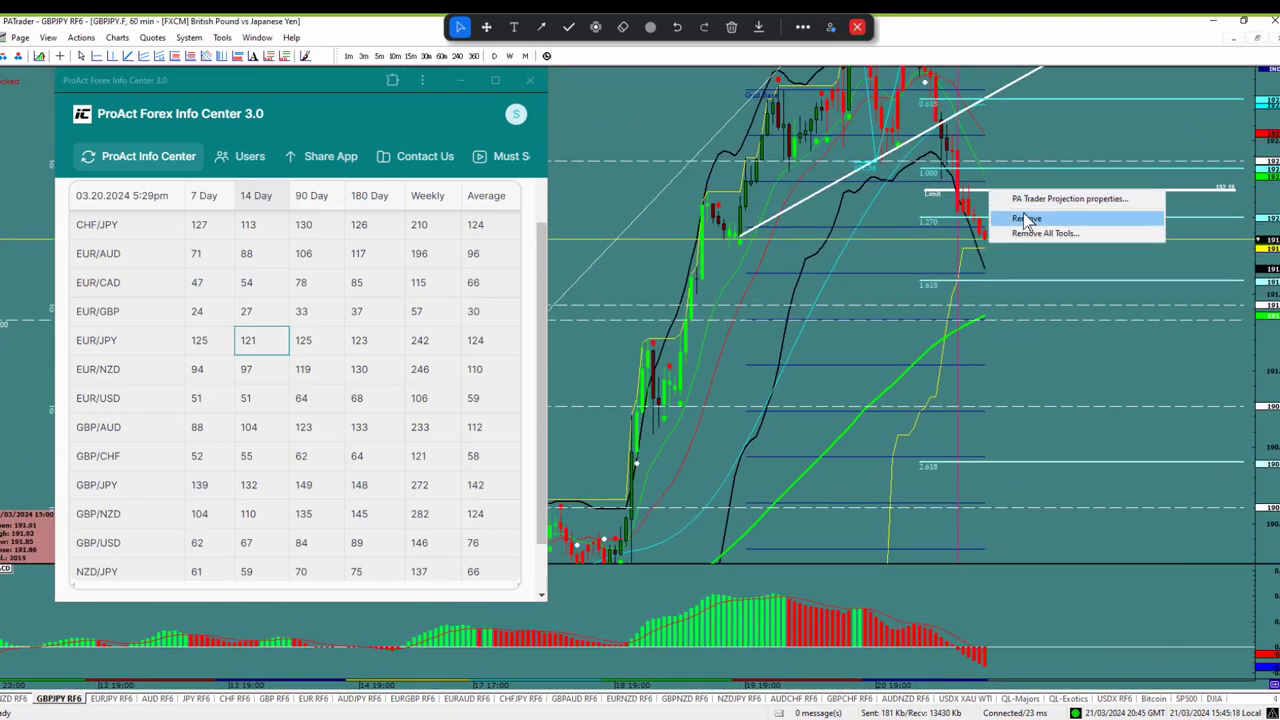
click(1027, 220)
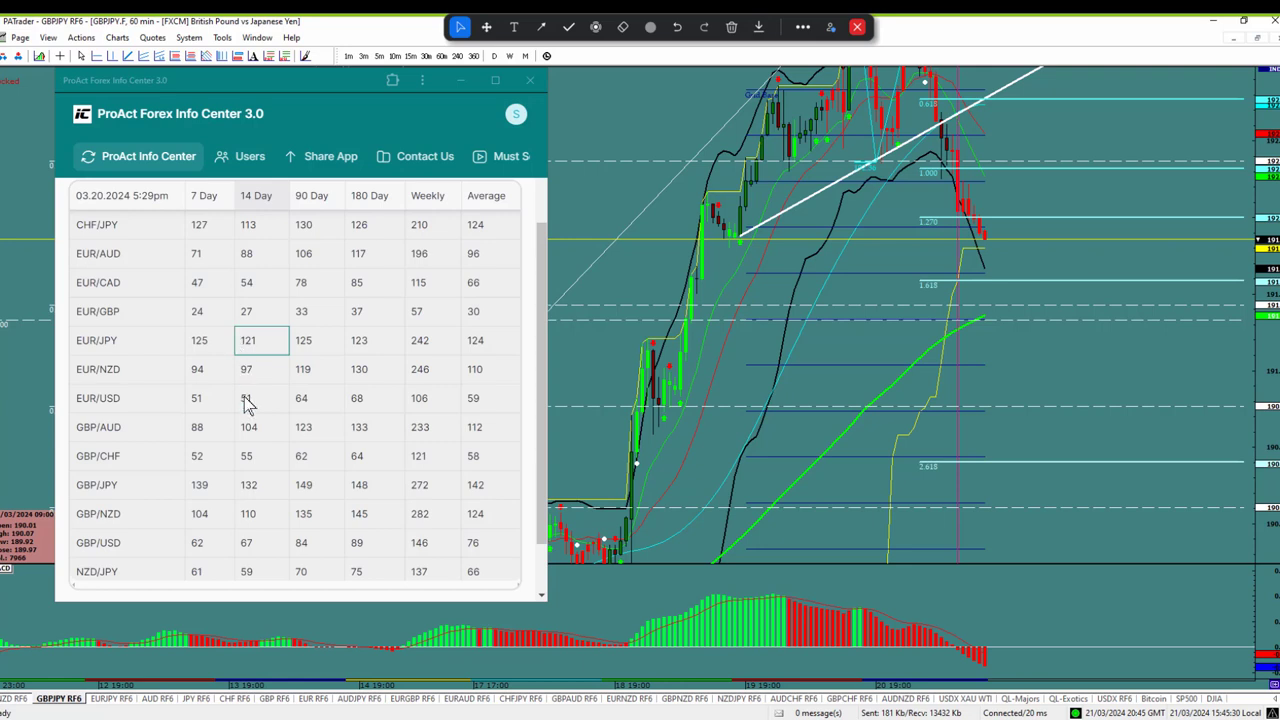
- Add a sell projection from 191.8500 with a 132-pip Limit matching GBP/JPY's 14-day range, then open AUDJPY
click(248, 482)
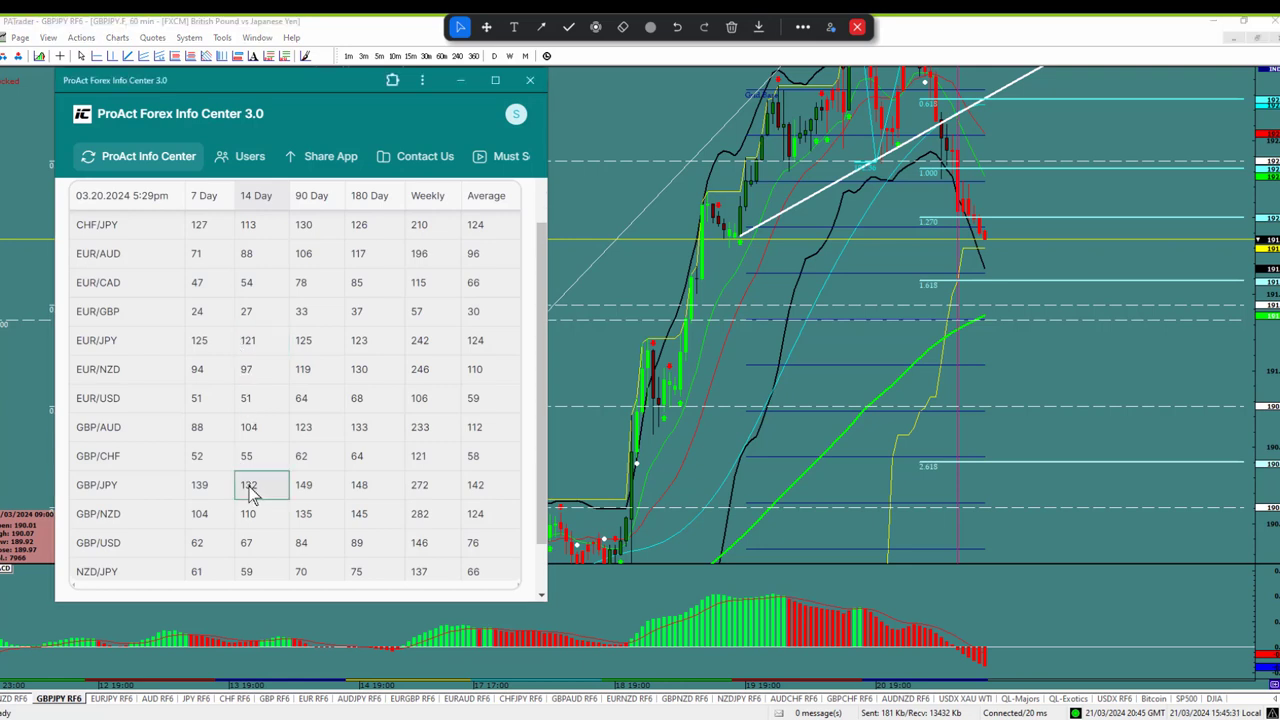
click(270, 57)
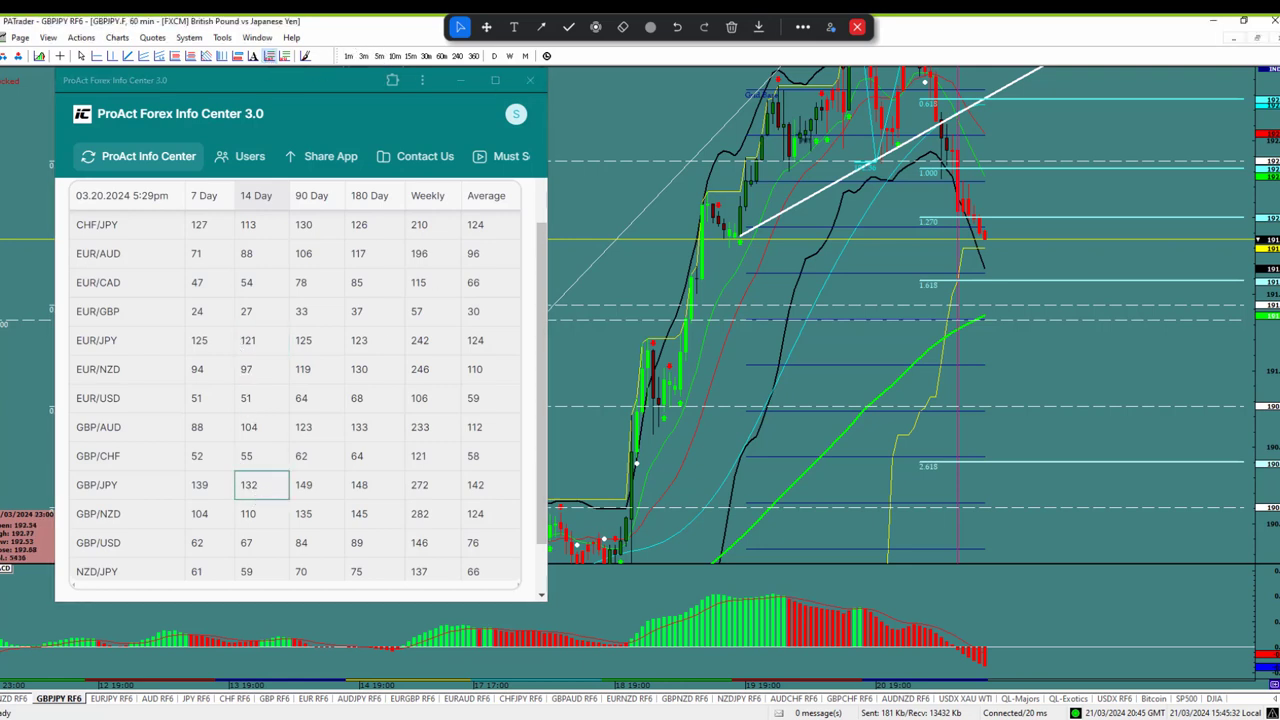
click(988, 242)
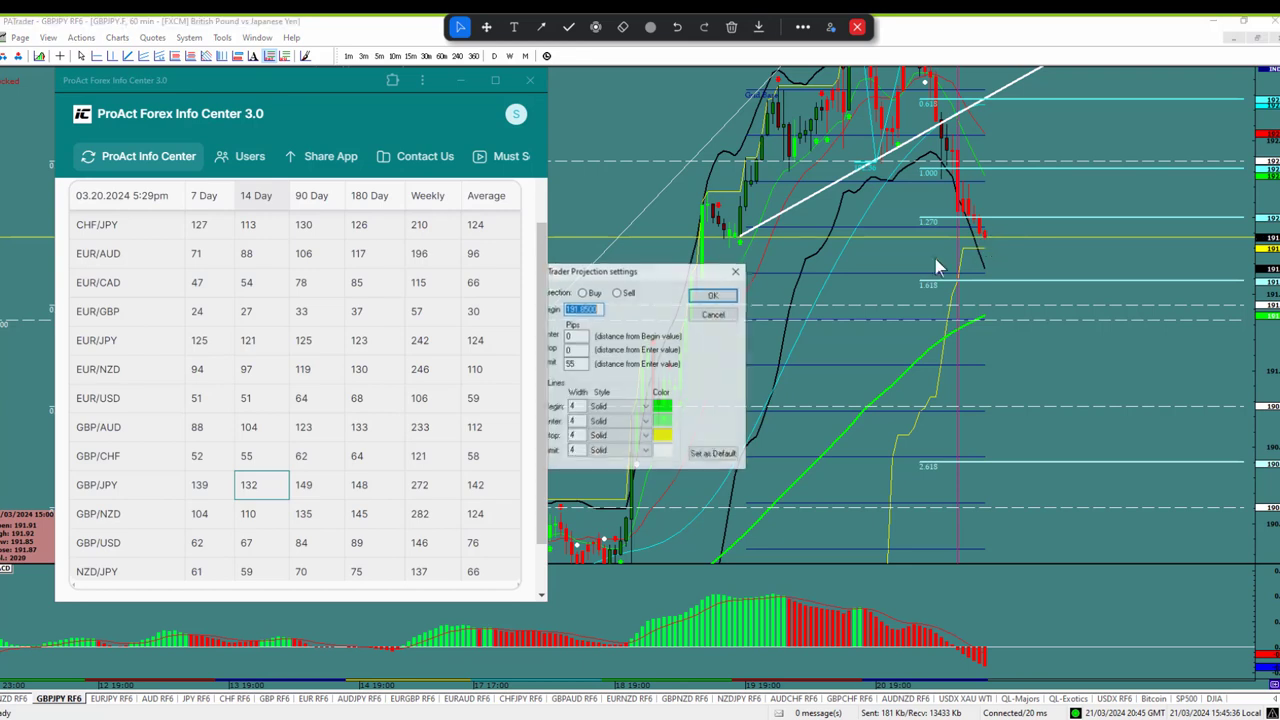
click(617, 292)
double_click(578, 363)
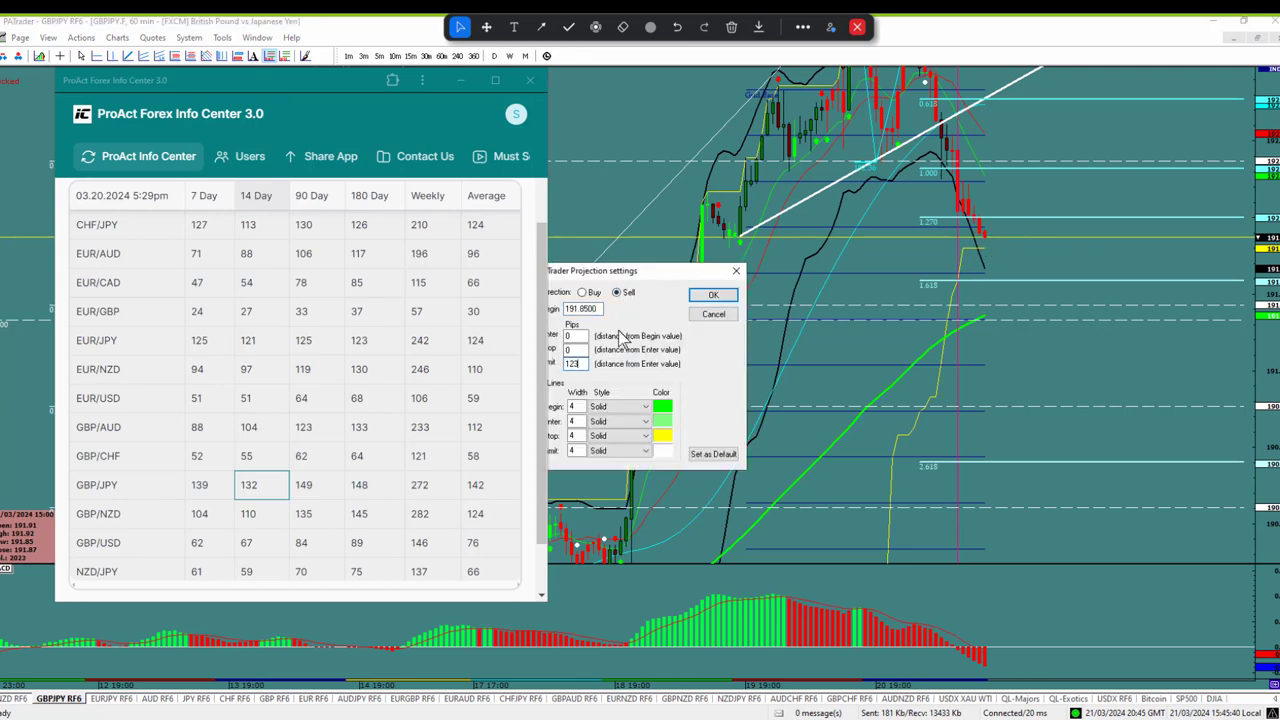
text(132)
click(713, 296)
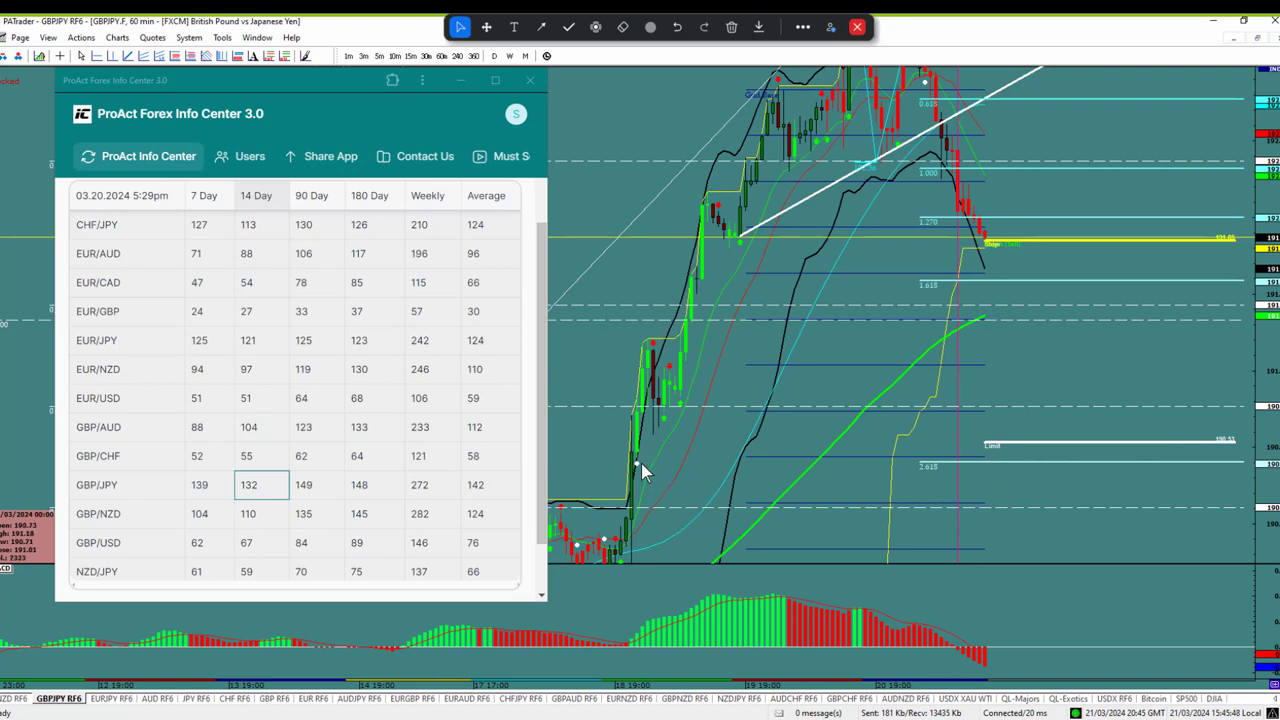
click(362, 699)
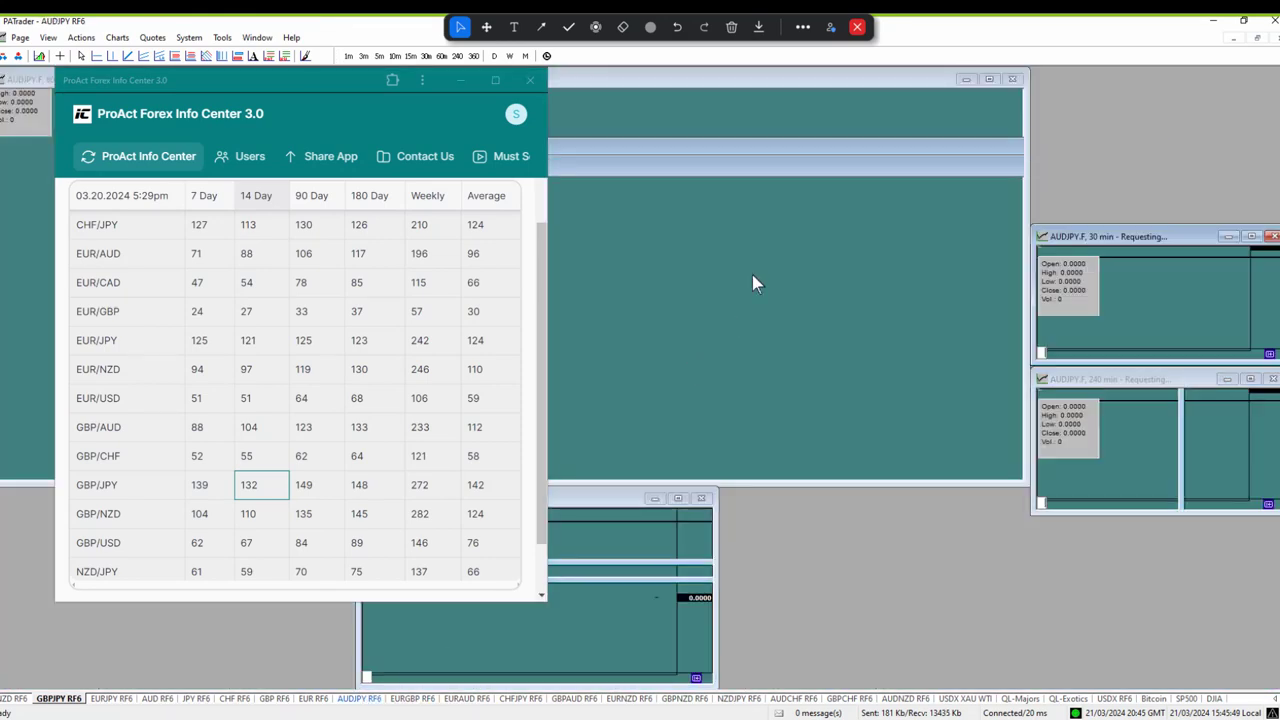
- Maximize the AUDJPY 60-minute chart and remove its old projection lines
click(989, 78)
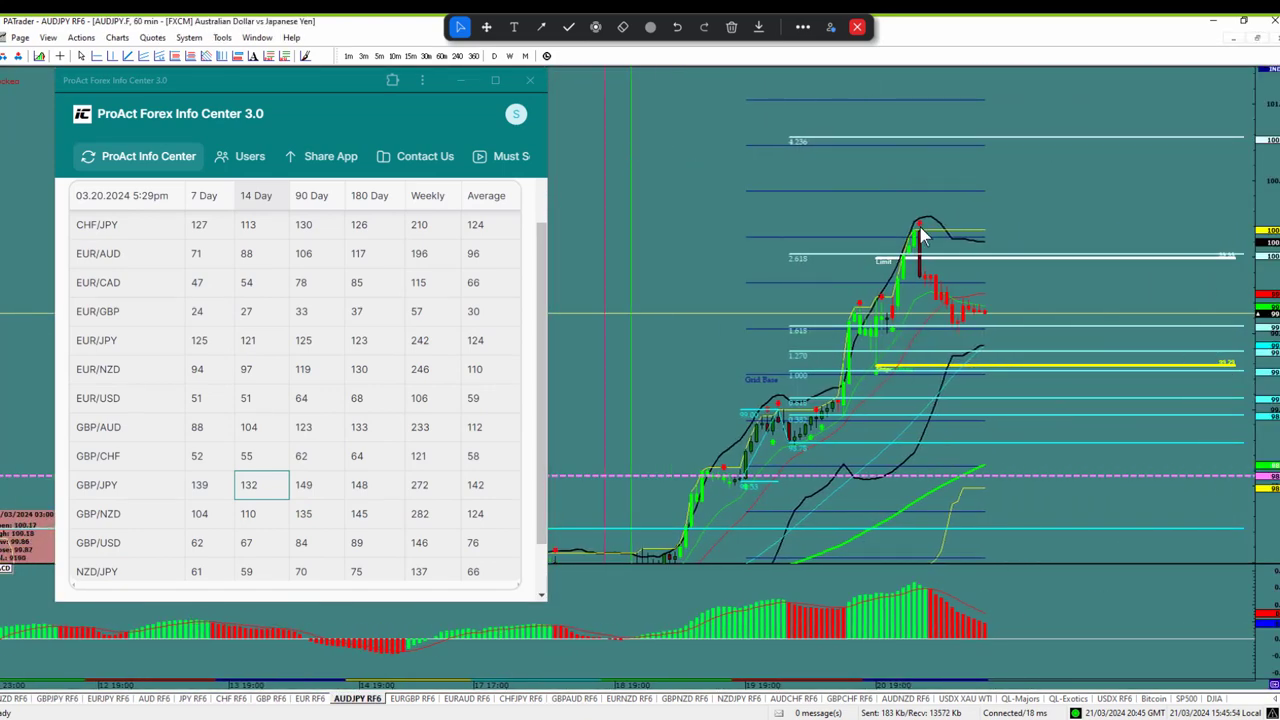
right_click(1034, 260)
click(1057, 291)
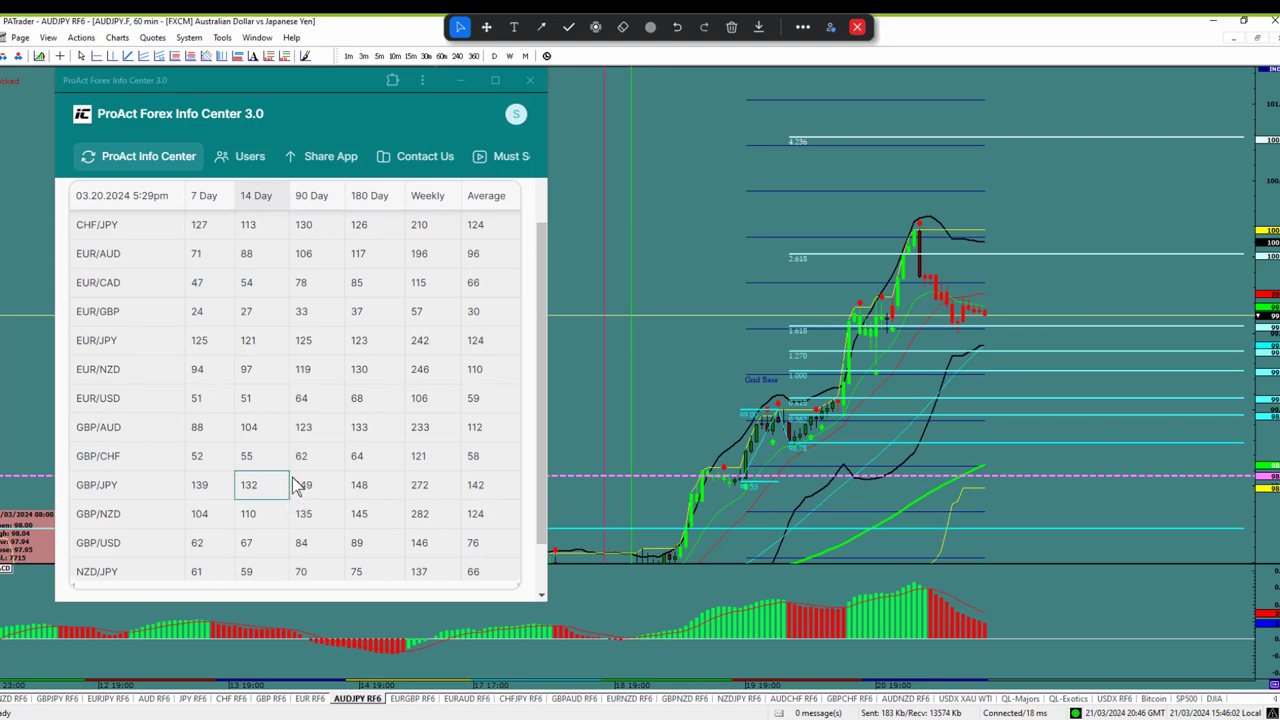
- Add a sell projection from 99.6200 with a 70-pip Limit matching AUD/JPY's 14-day range
scroll(276, 301, up, 2)
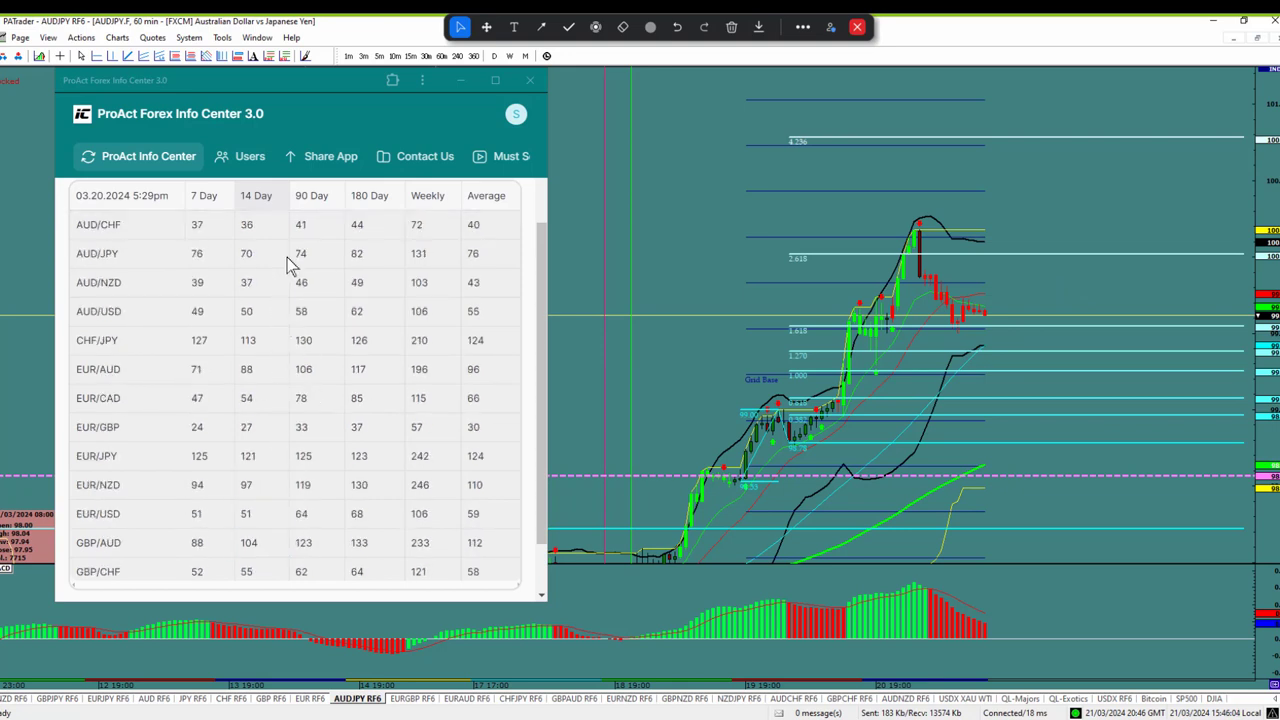
click(278, 265)
click(270, 57)
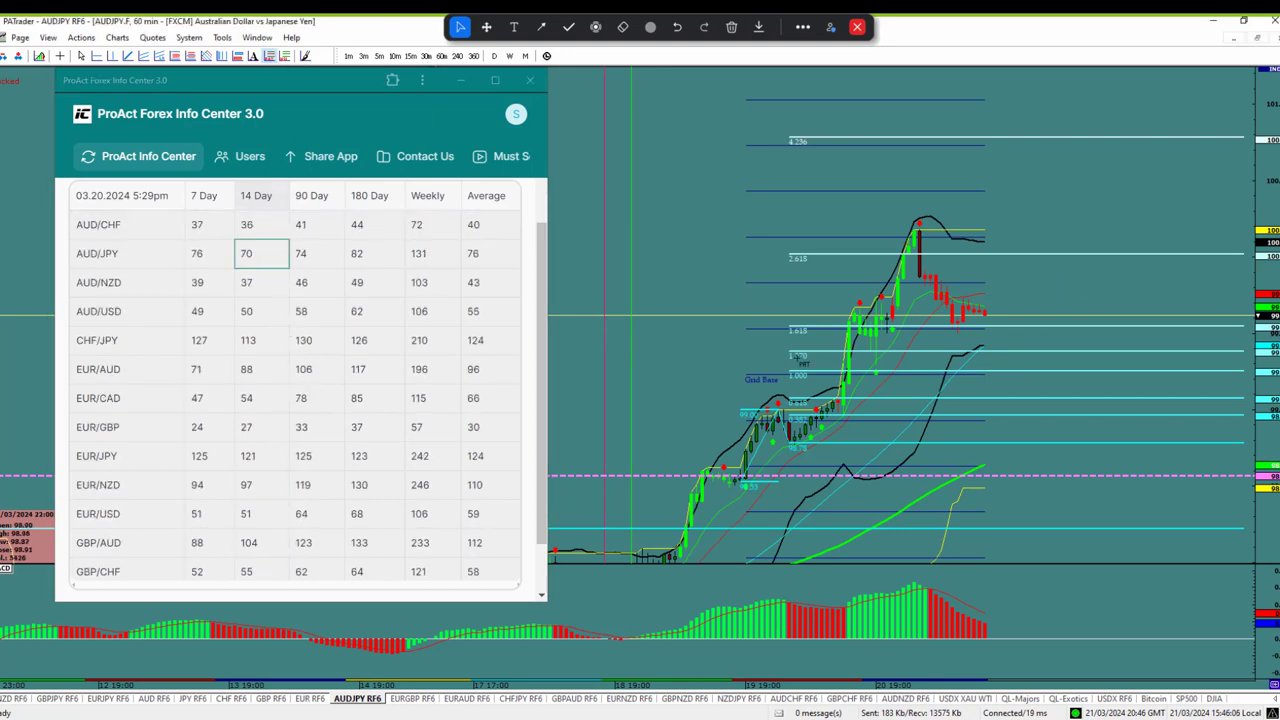
click(986, 338)
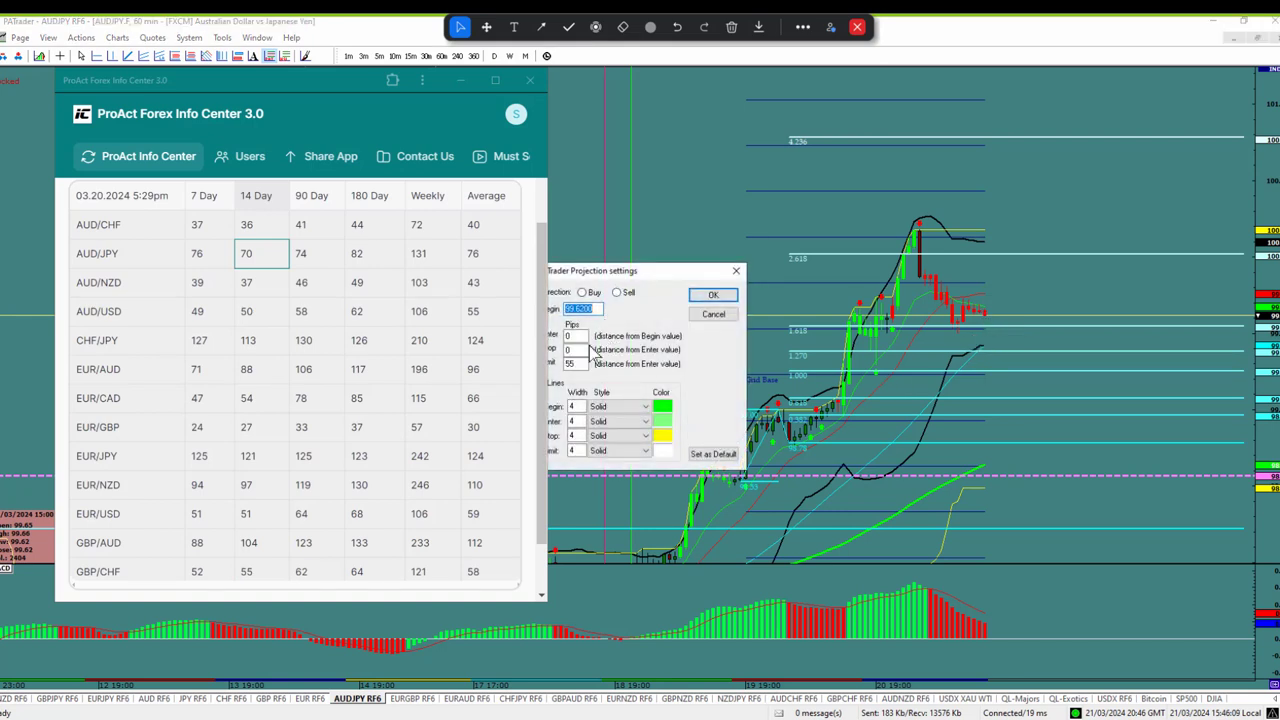
click(618, 292)
drag(580, 363, 557, 367)
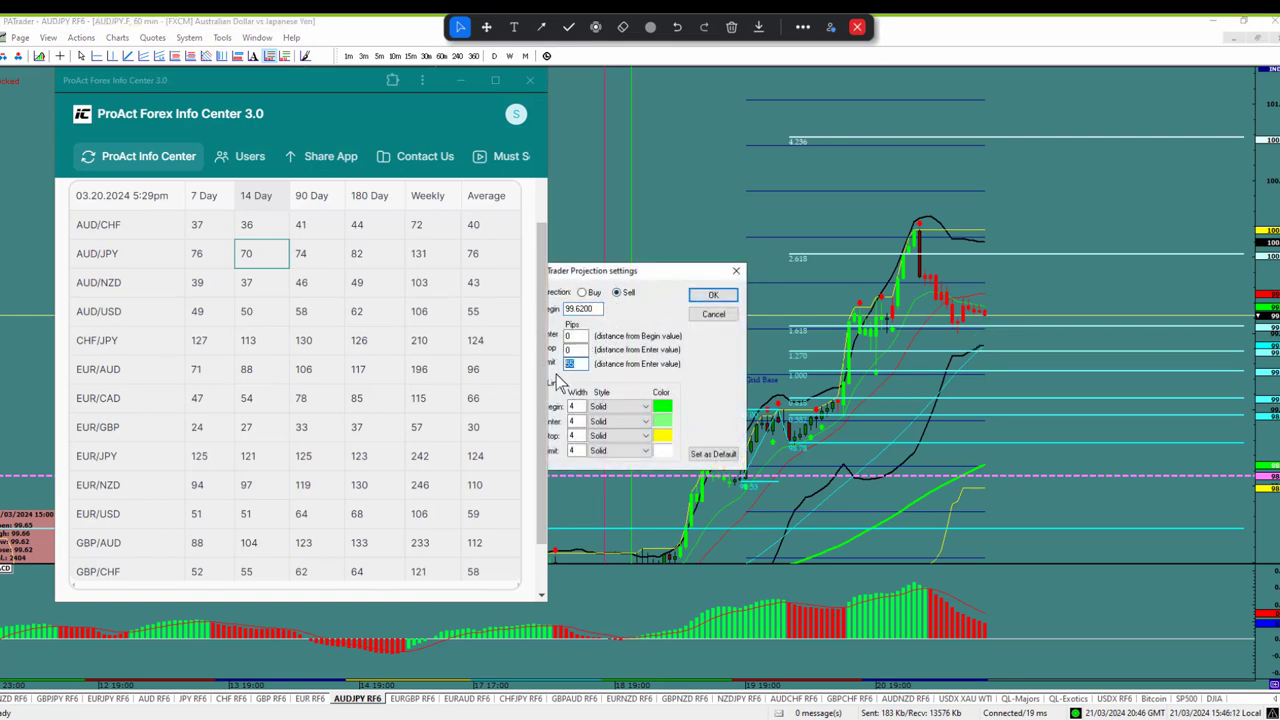
text(70)
click(713, 295)
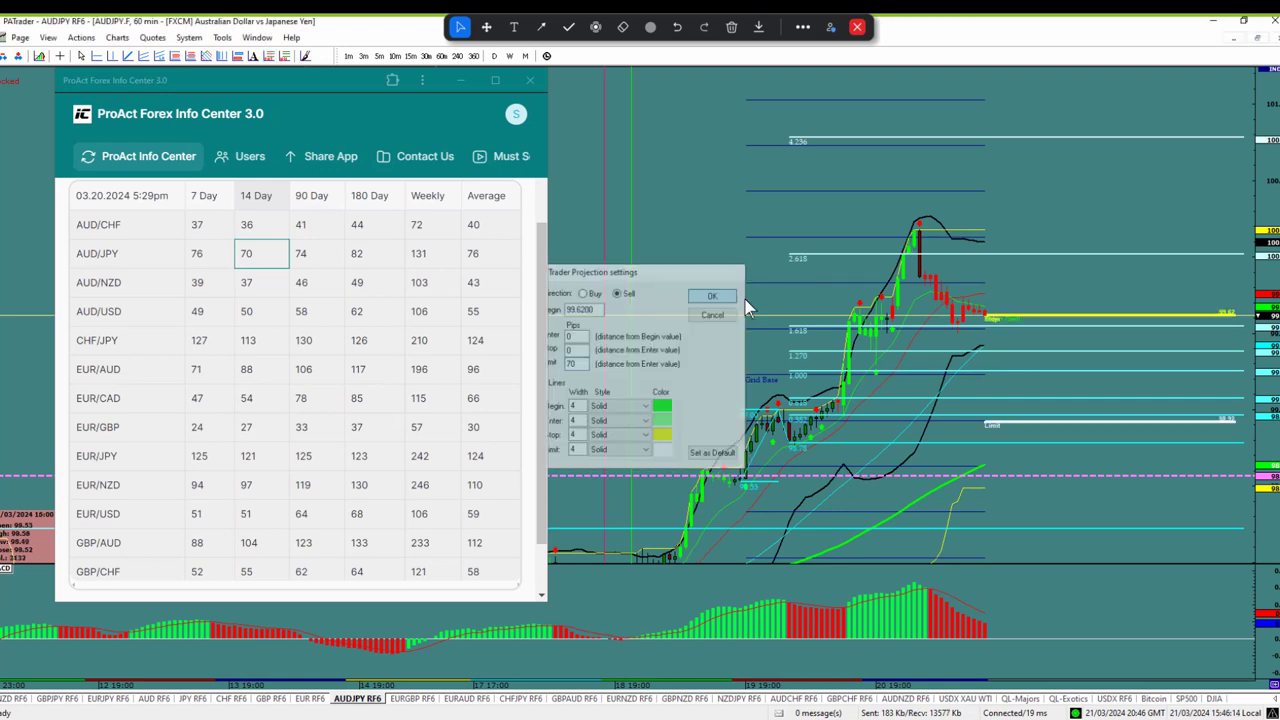
- Replace AUDJPY's Fibonacci extension with a retracement from the rally's swing low to the high, then open EURAUD
right_click(926, 373)
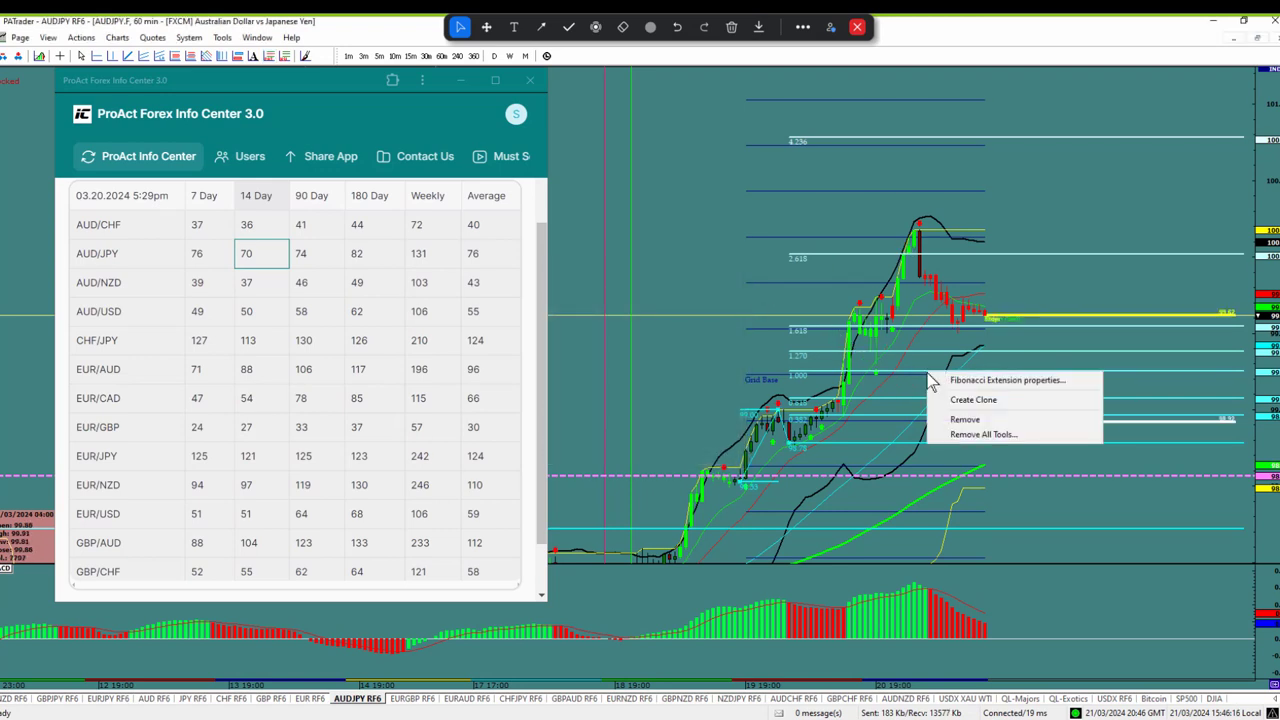
click(962, 420)
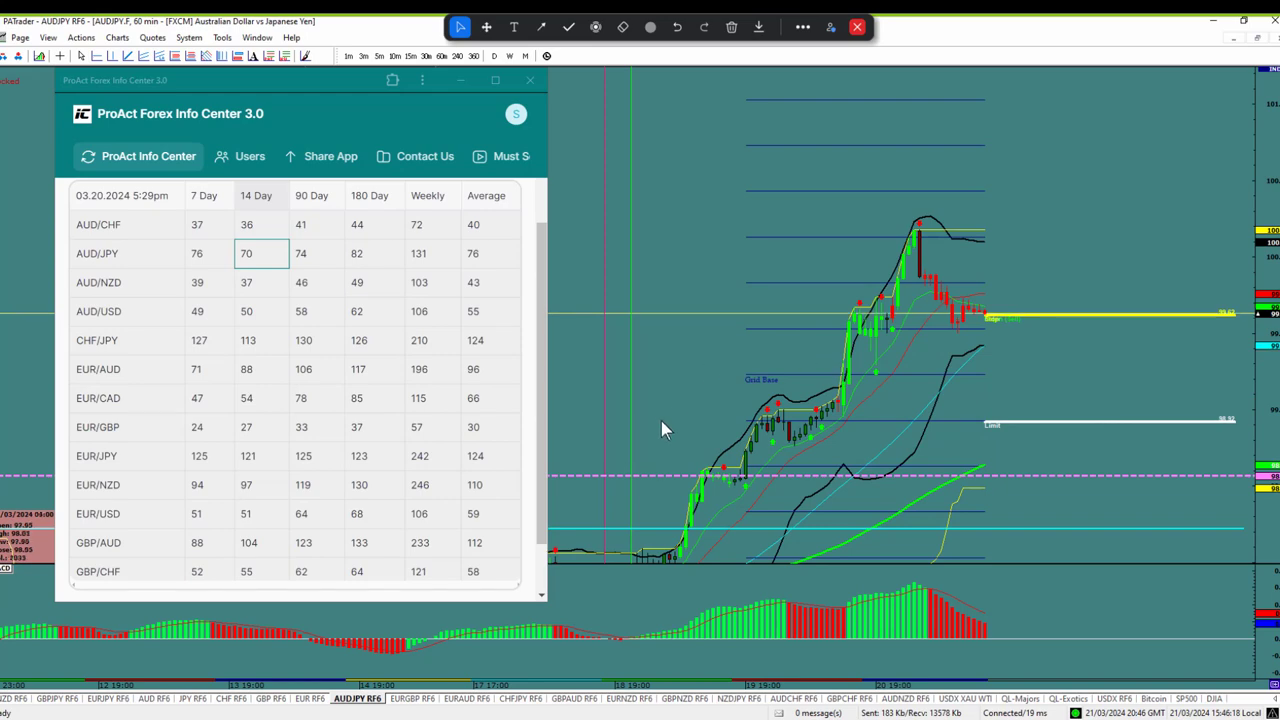
drag(684, 420, 737, 289)
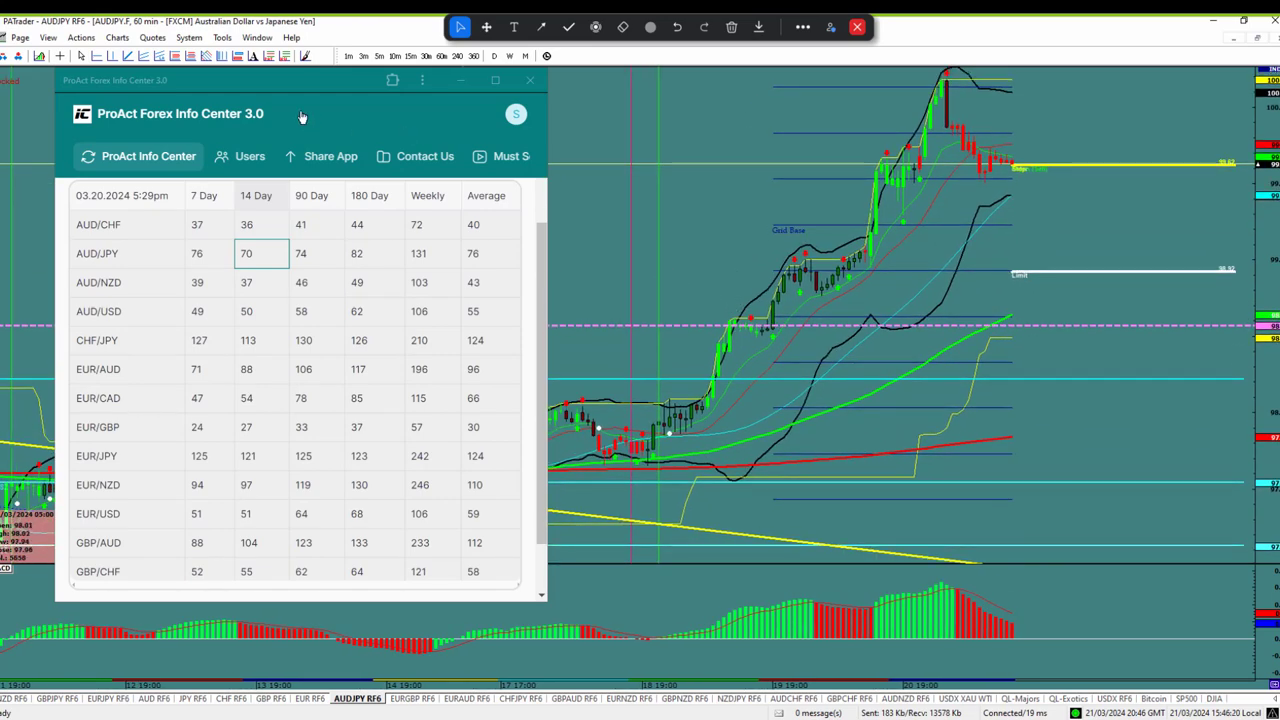
click(175, 57)
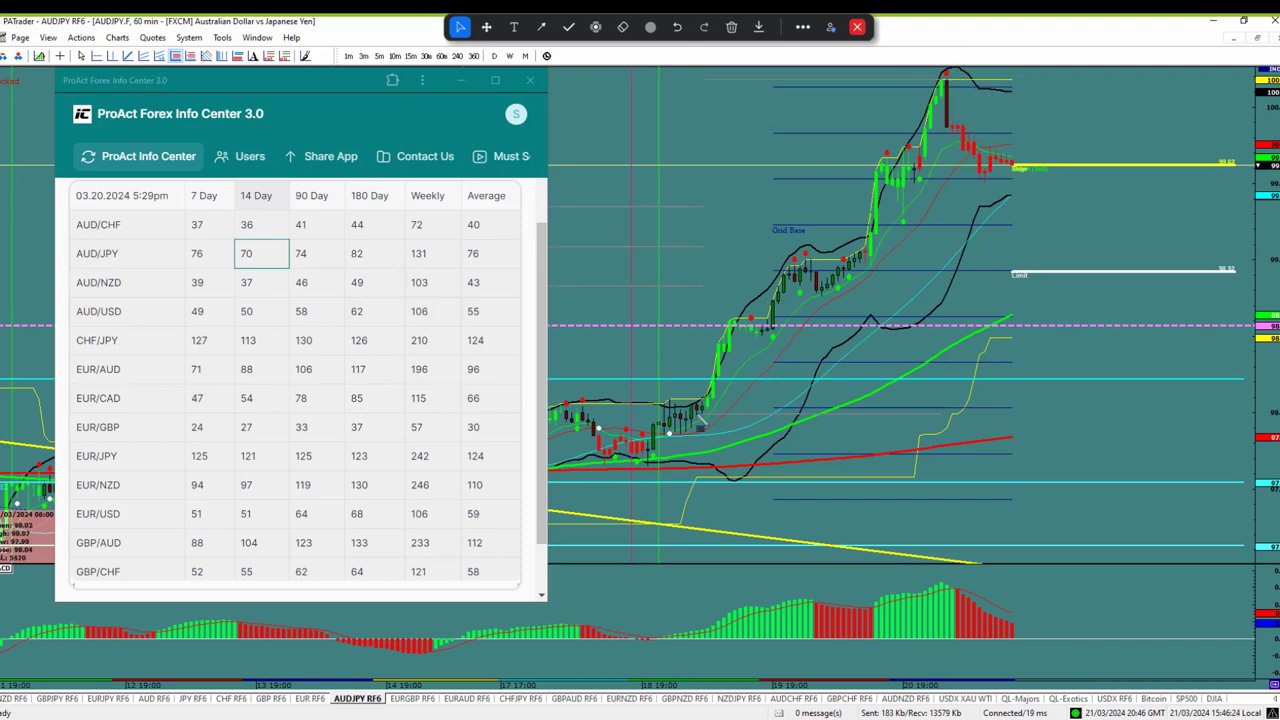
click(616, 476)
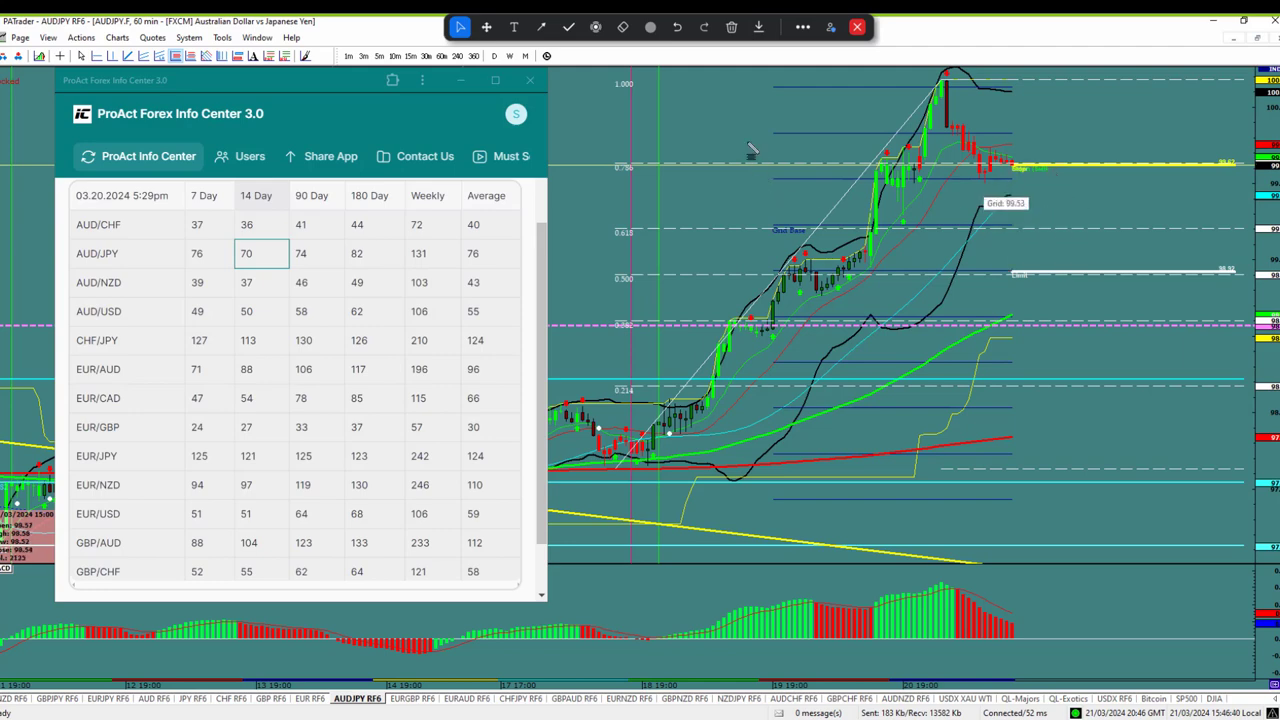
click(463, 699)
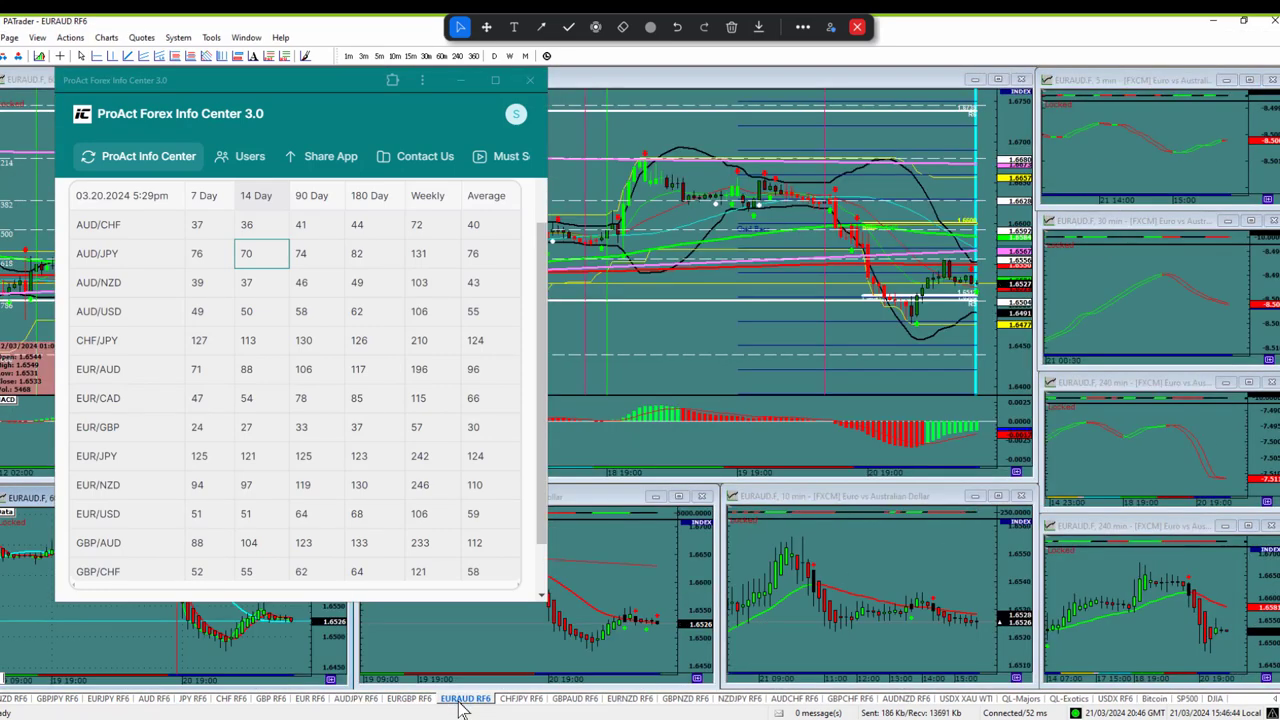
- Maximize the EURAUD 60-minute chart and remove its old PA Trader Projection
click(998, 80)
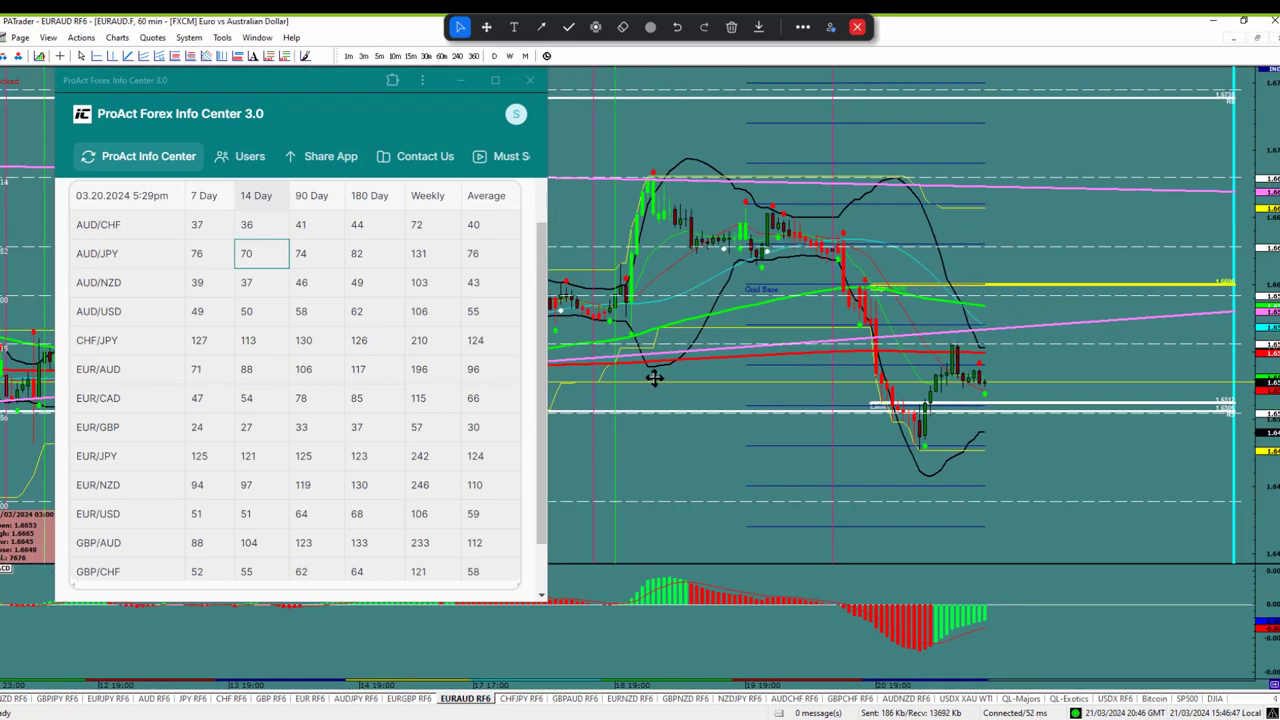
right_click(961, 412)
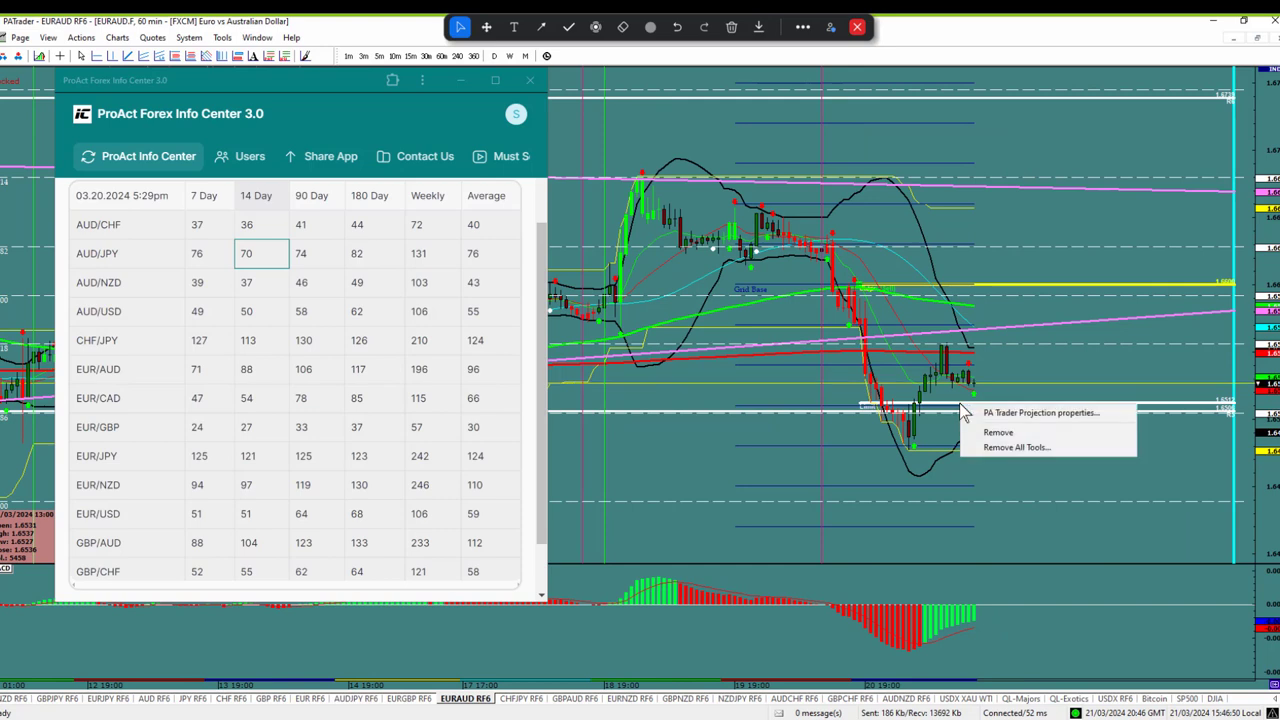
click(988, 432)
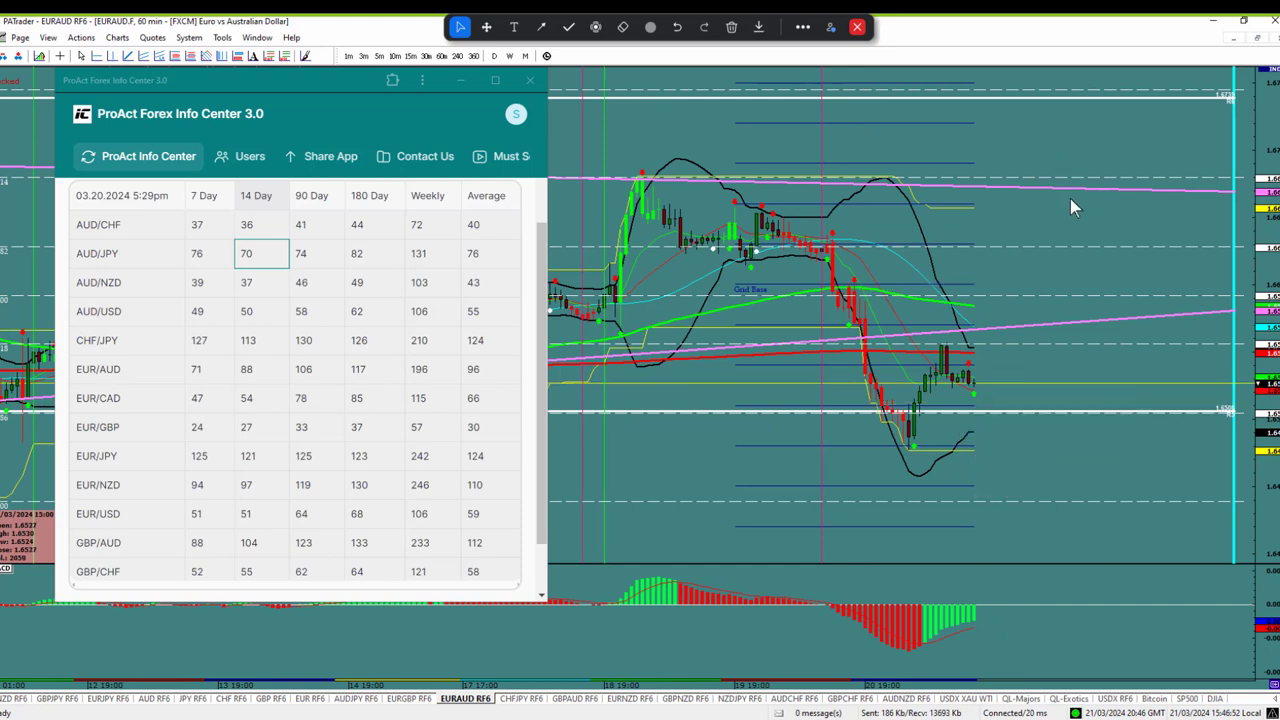
- Place a buy projection with an 88-pip limit from EUR/AUD's 14-day range, then show CHFJPY
click(251, 367)
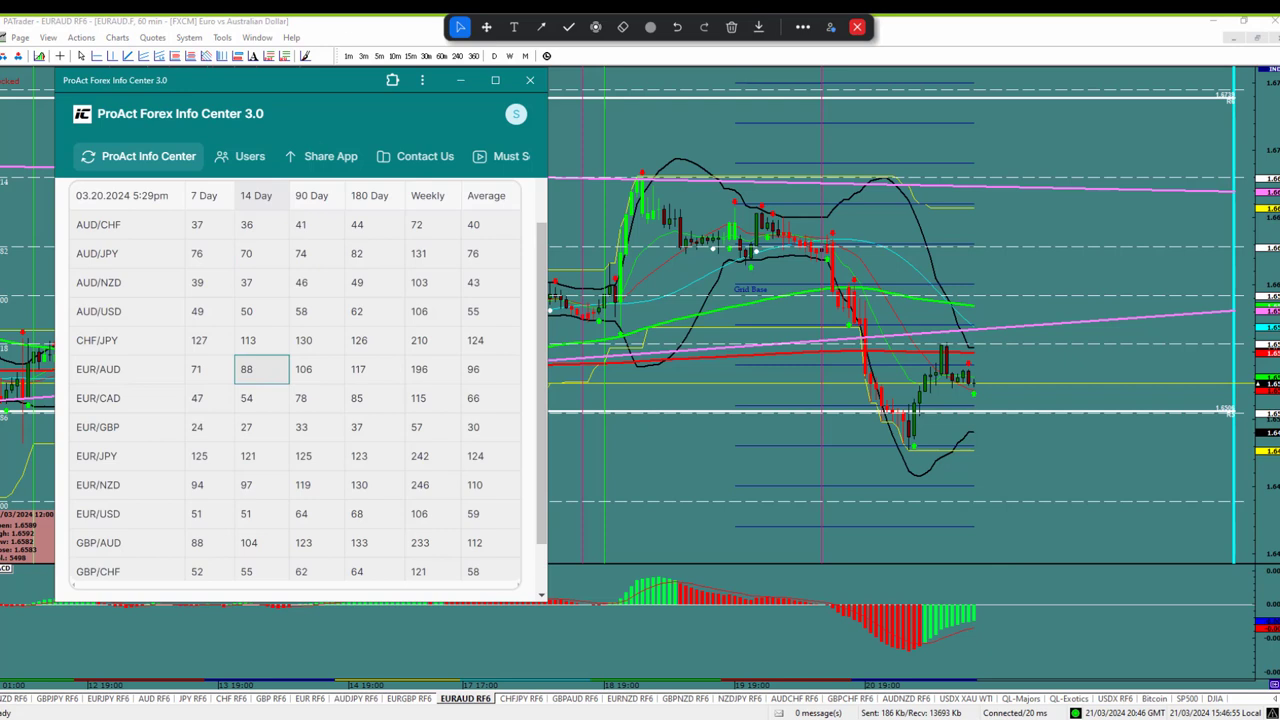
click(269, 55)
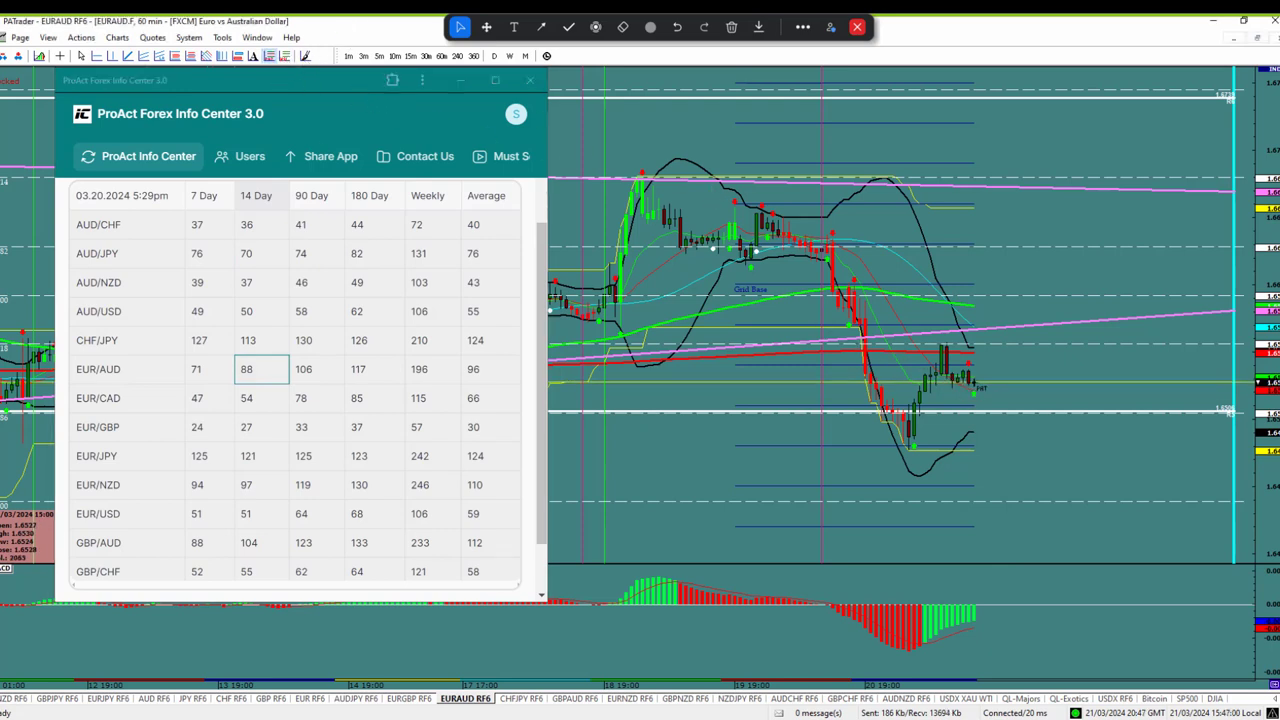
click(971, 381)
click(586, 293)
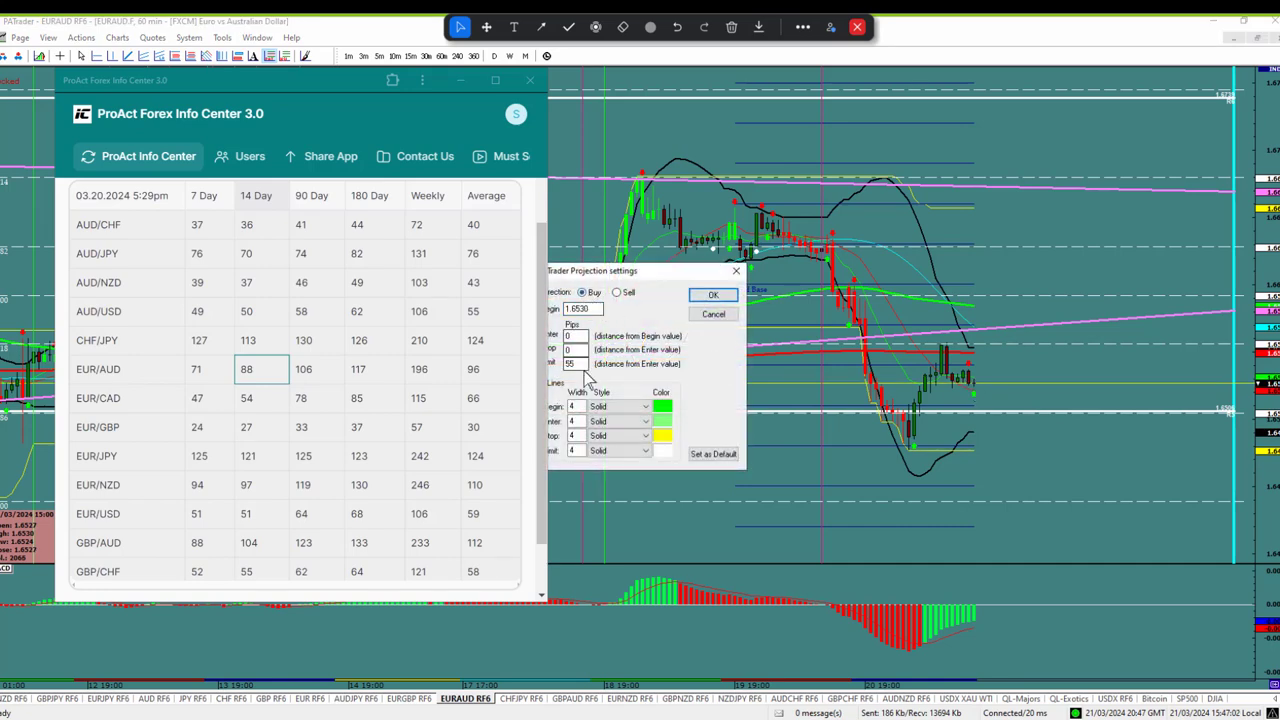
double_click(574, 363)
text(88)
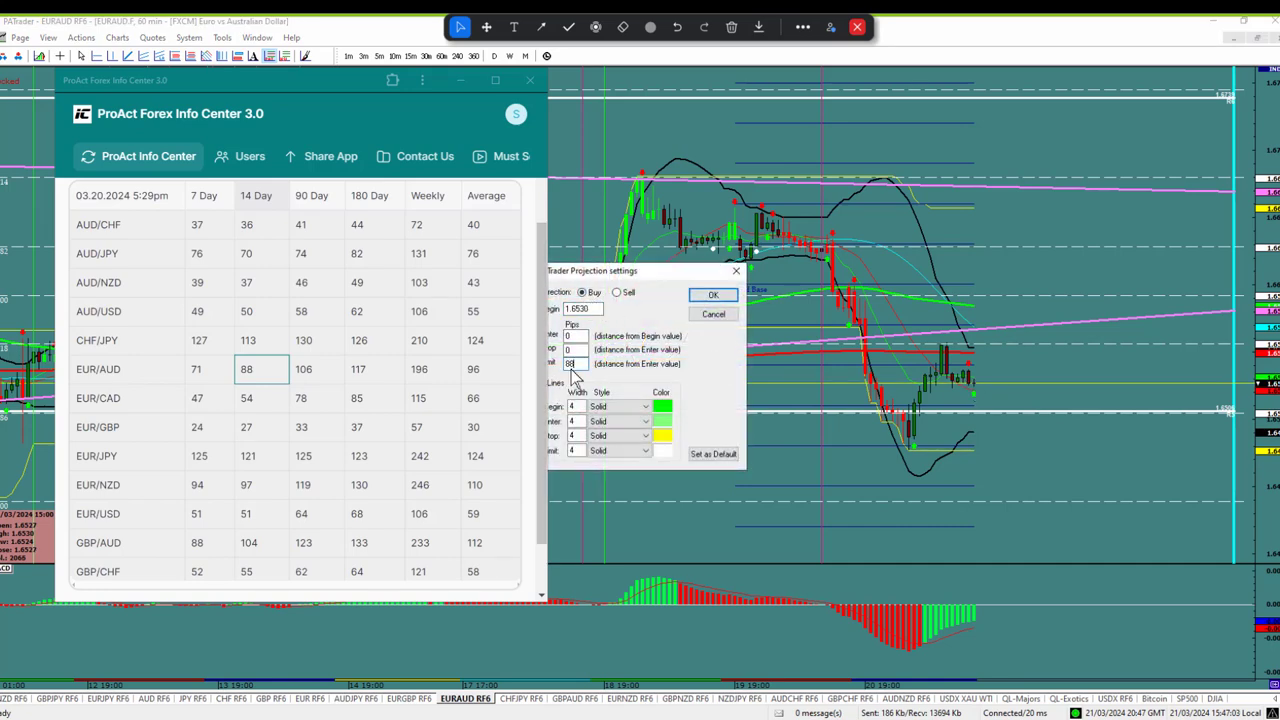
click(713, 295)
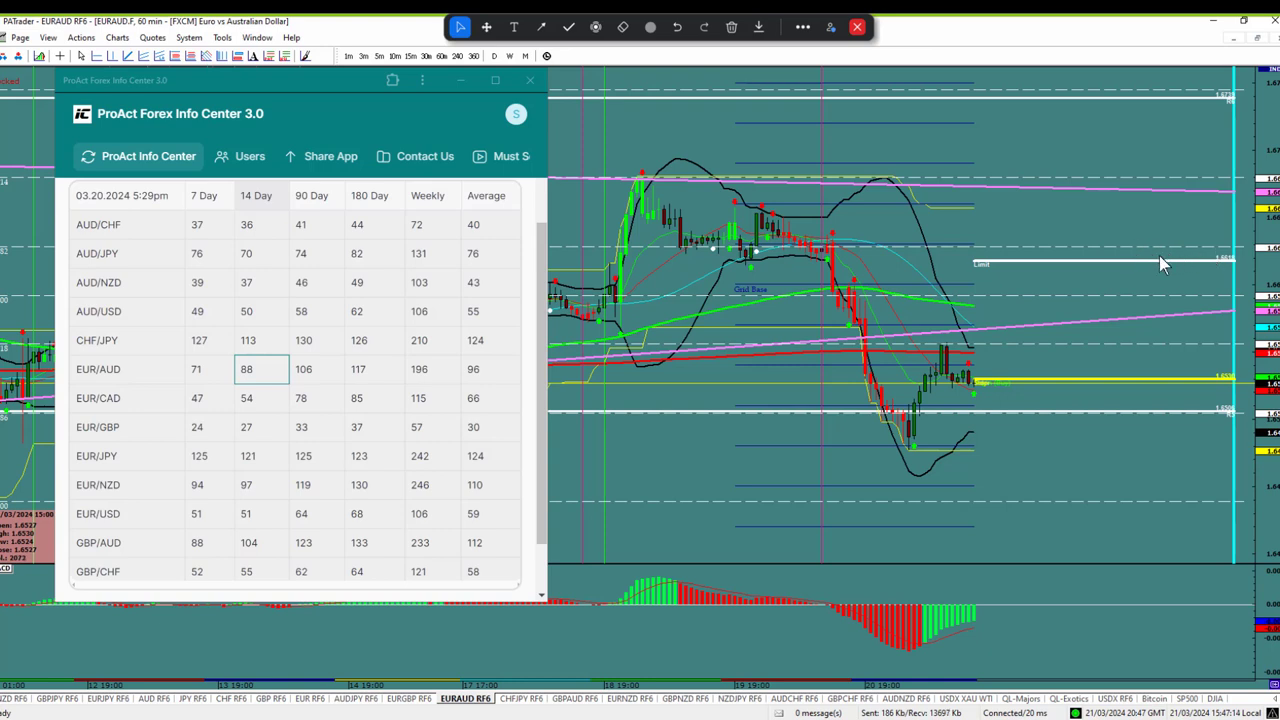
click(526, 698)
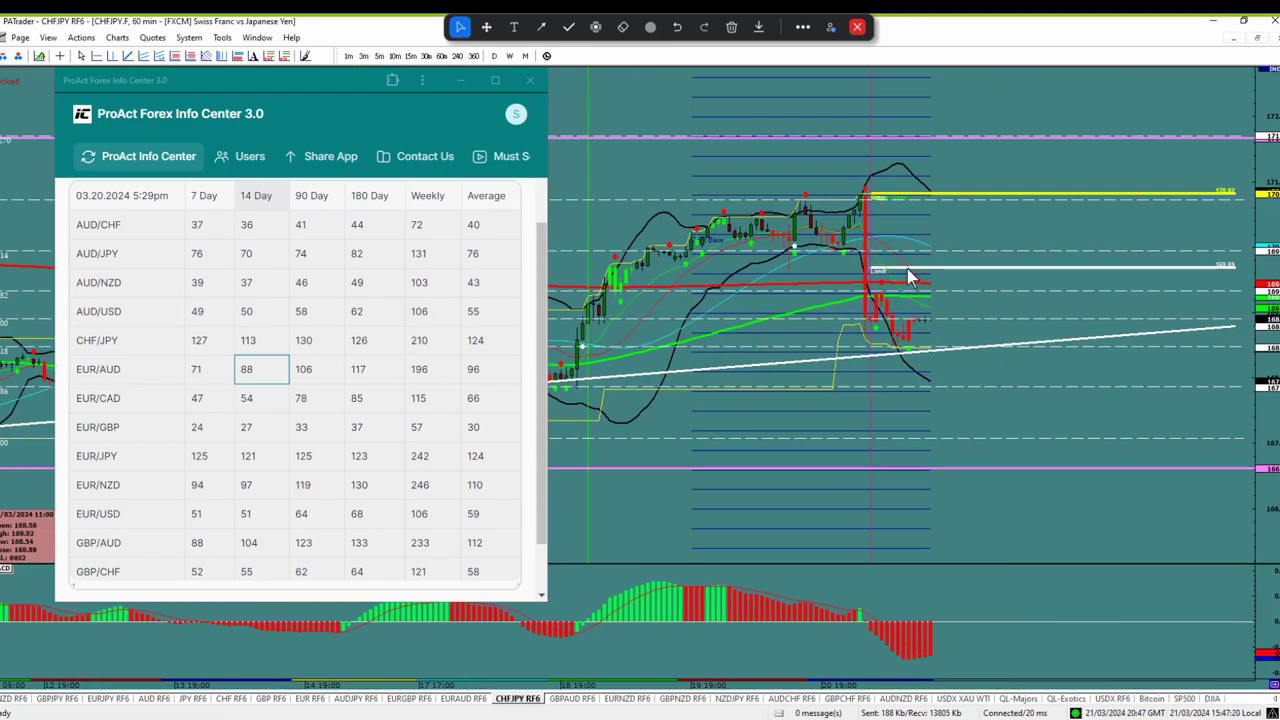
- Remove the old CHFJPY projection lines, including the leftover limit line
right_click(908, 278)
click(945, 308)
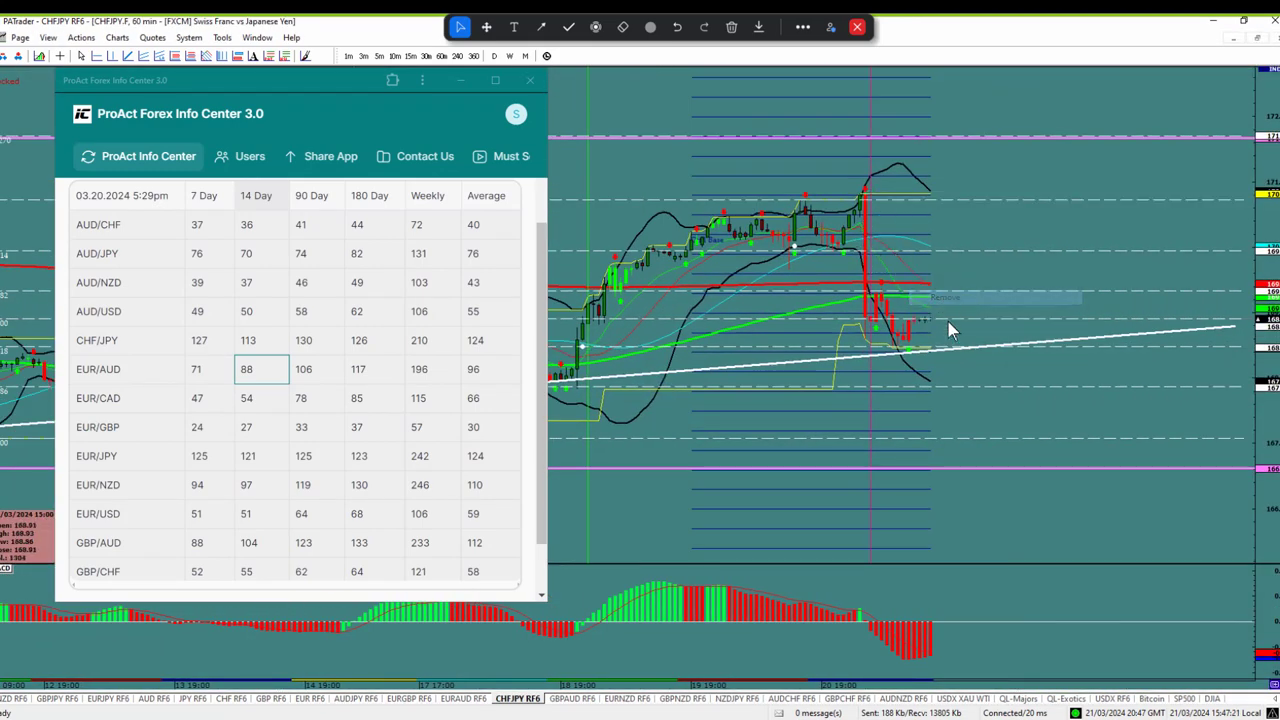
right_click(826, 362)
click(861, 409)
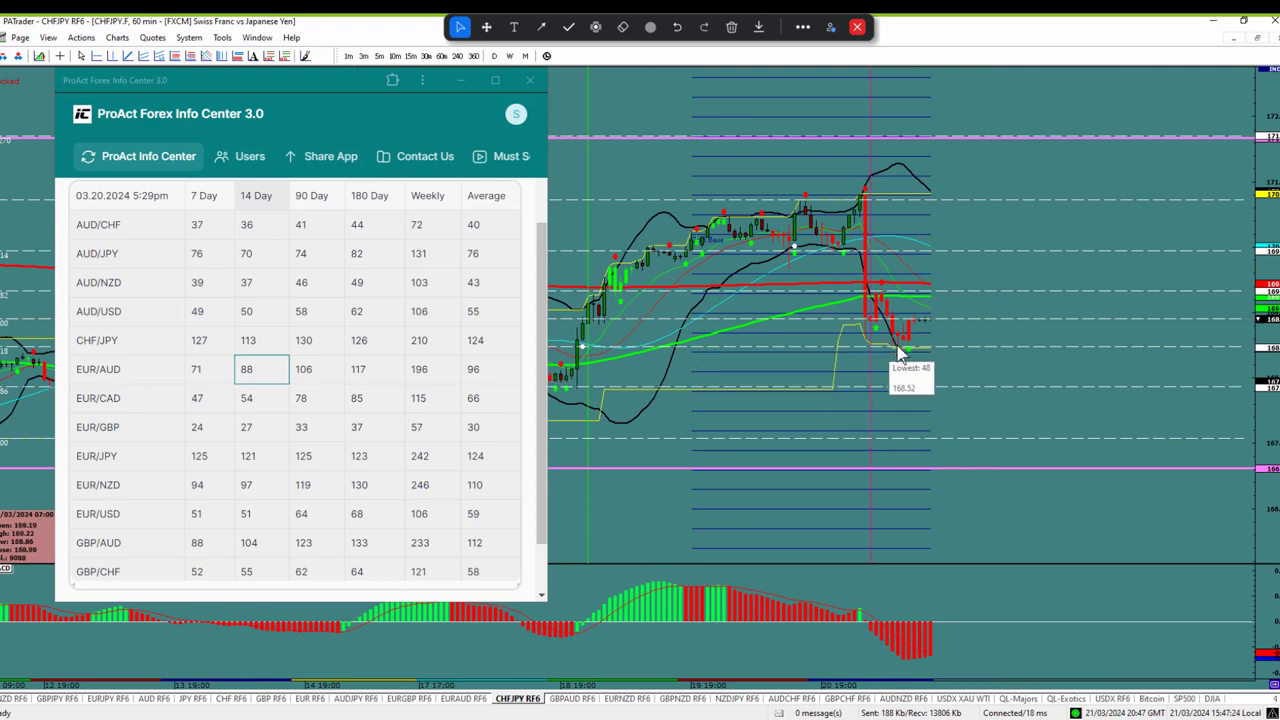
- Place a sell projection with a 113-pip limit on CHFJPY, then show the GBPAUD RF6 page
click(253, 345)
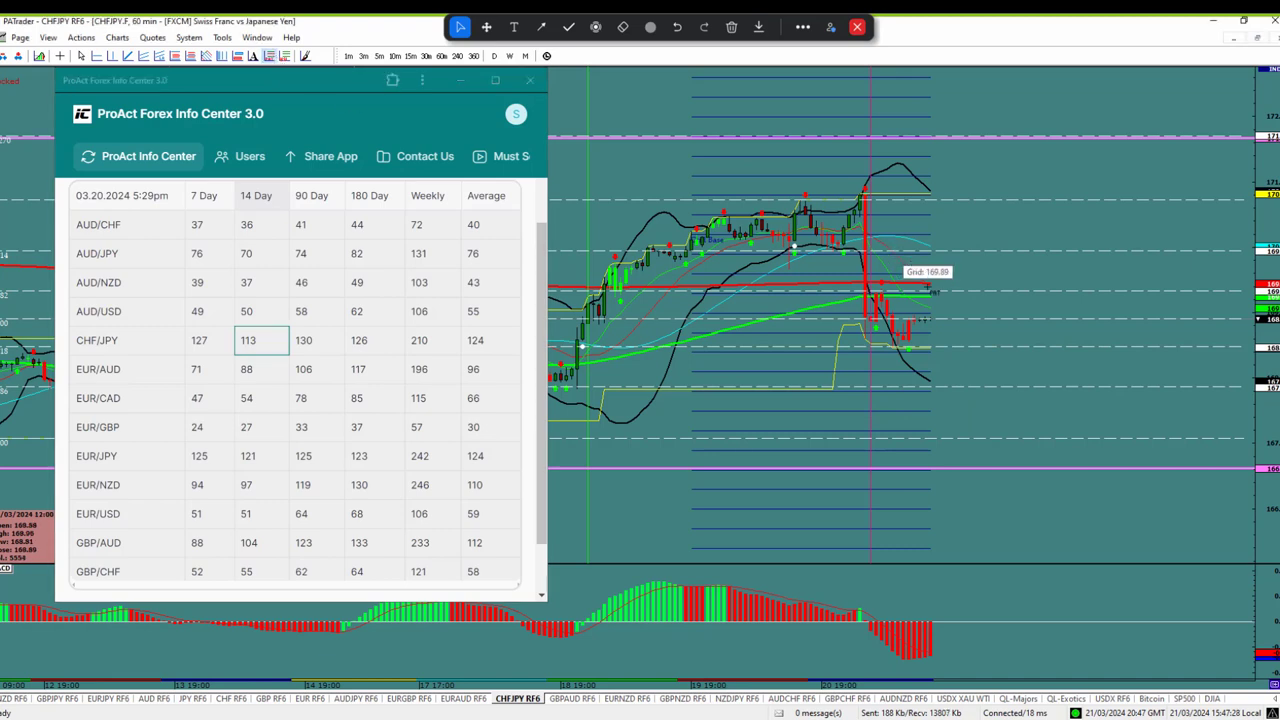
double_click(933, 331)
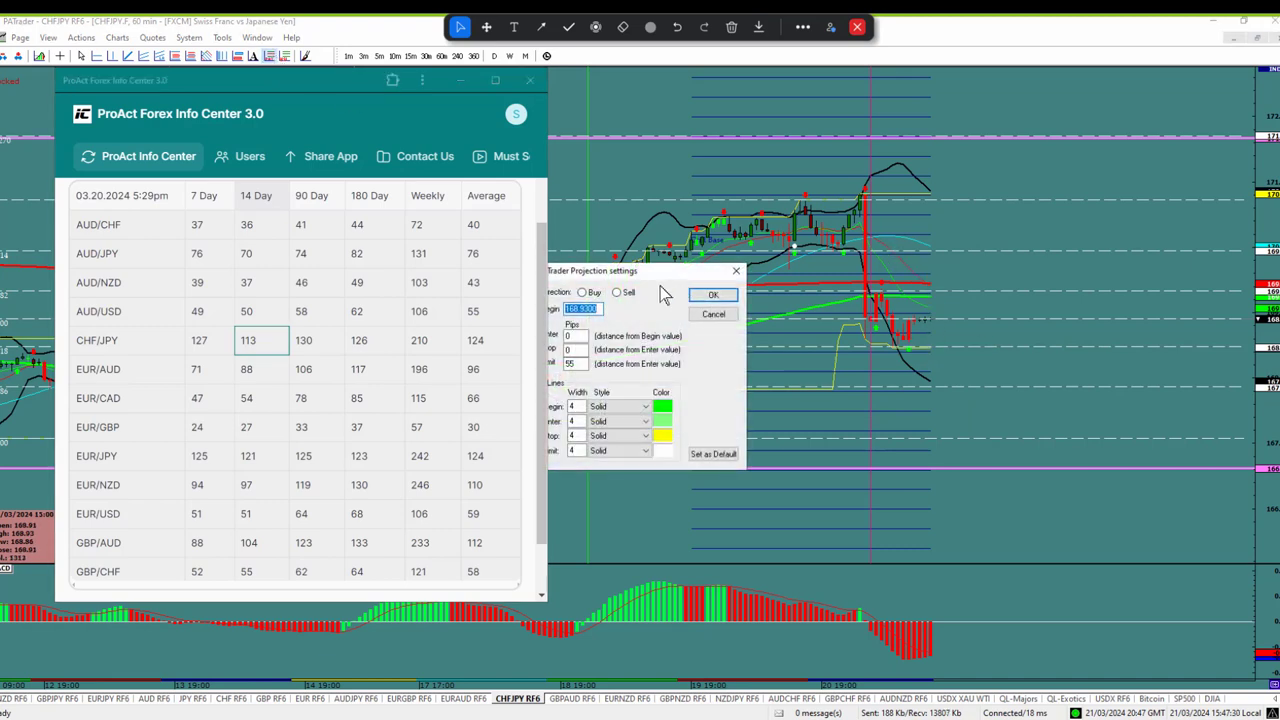
click(617, 292)
double_click(575, 363)
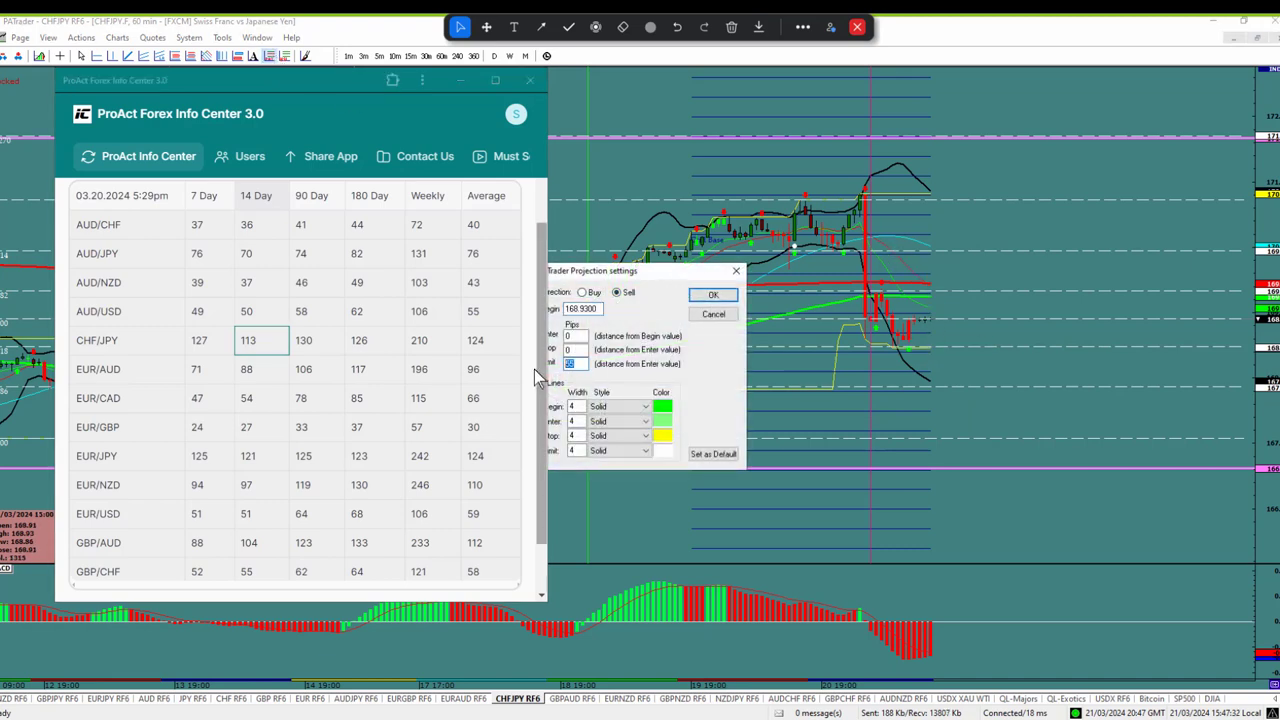
text(113)
click(705, 295)
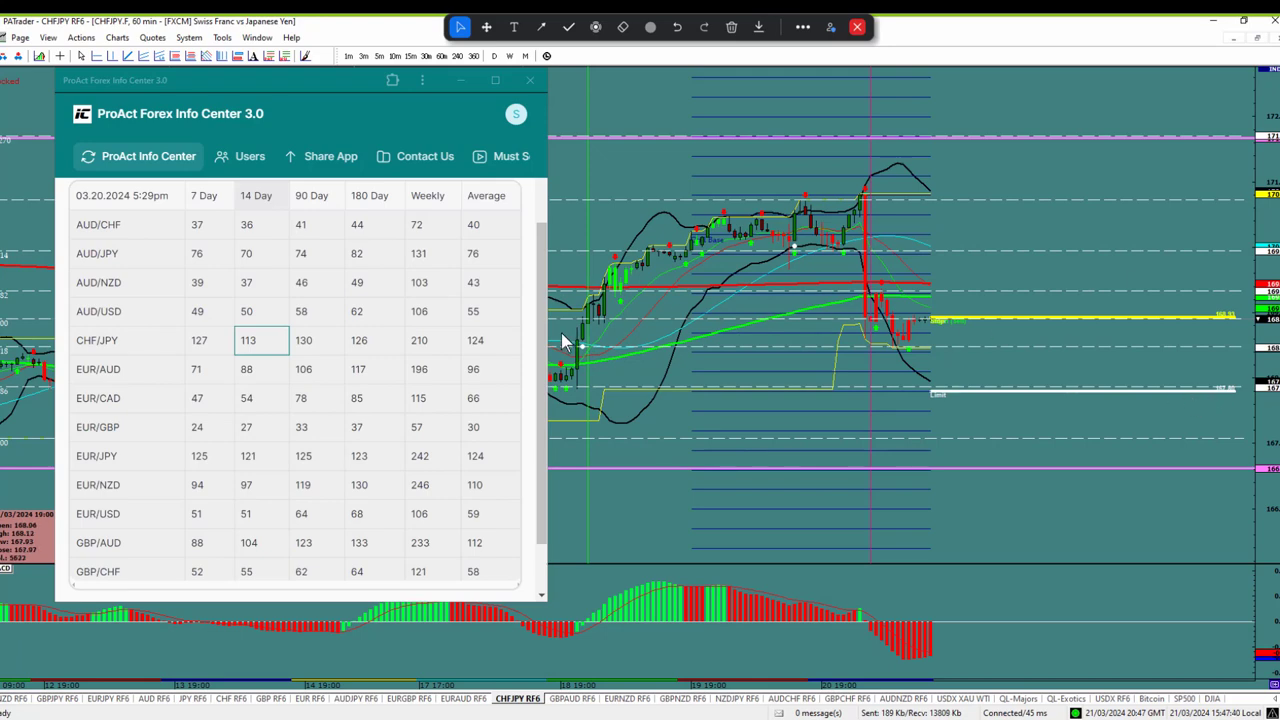
click(571, 699)
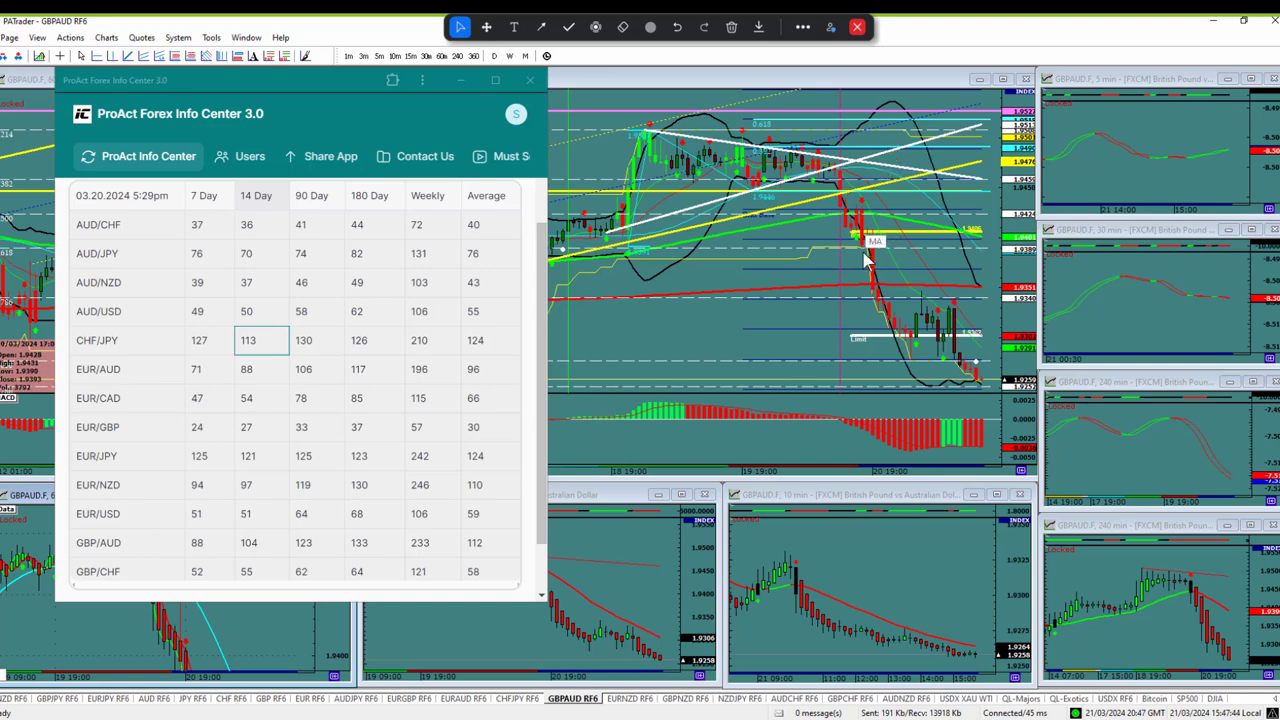
- Maximize the GBPAUD hourly chart and remove its old PA Trader Projection
click(793, 313)
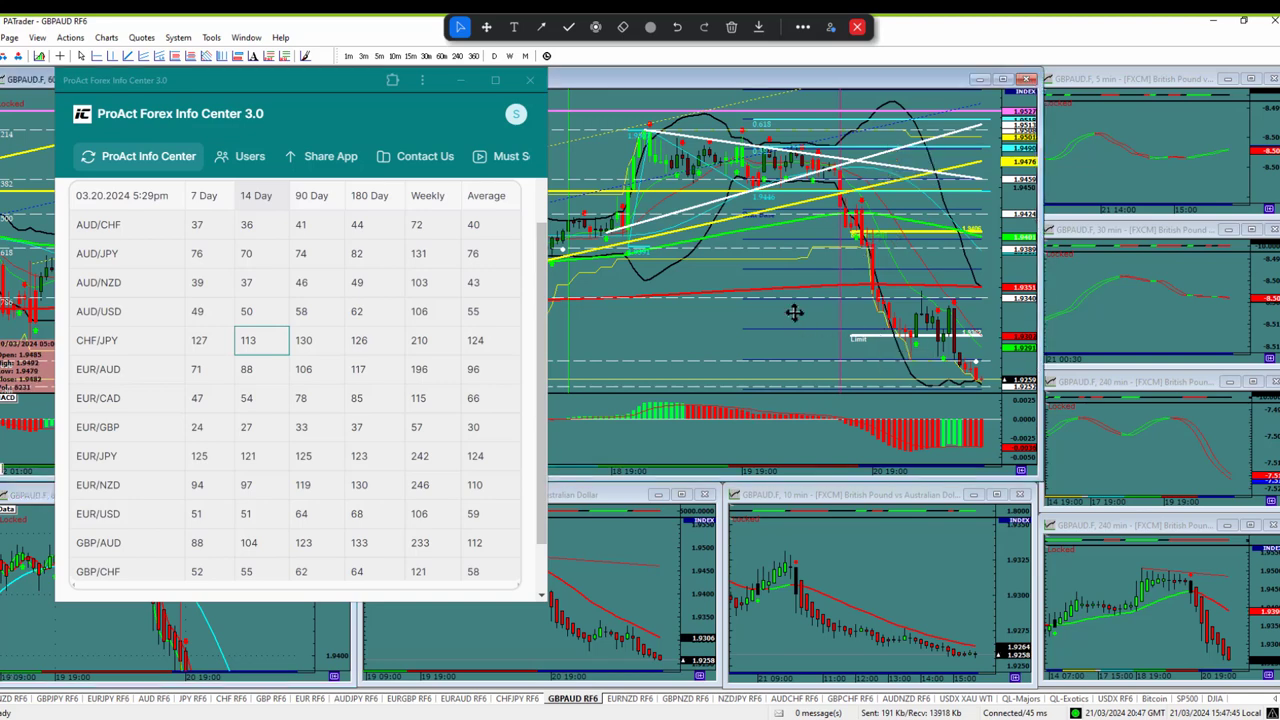
click(1003, 78)
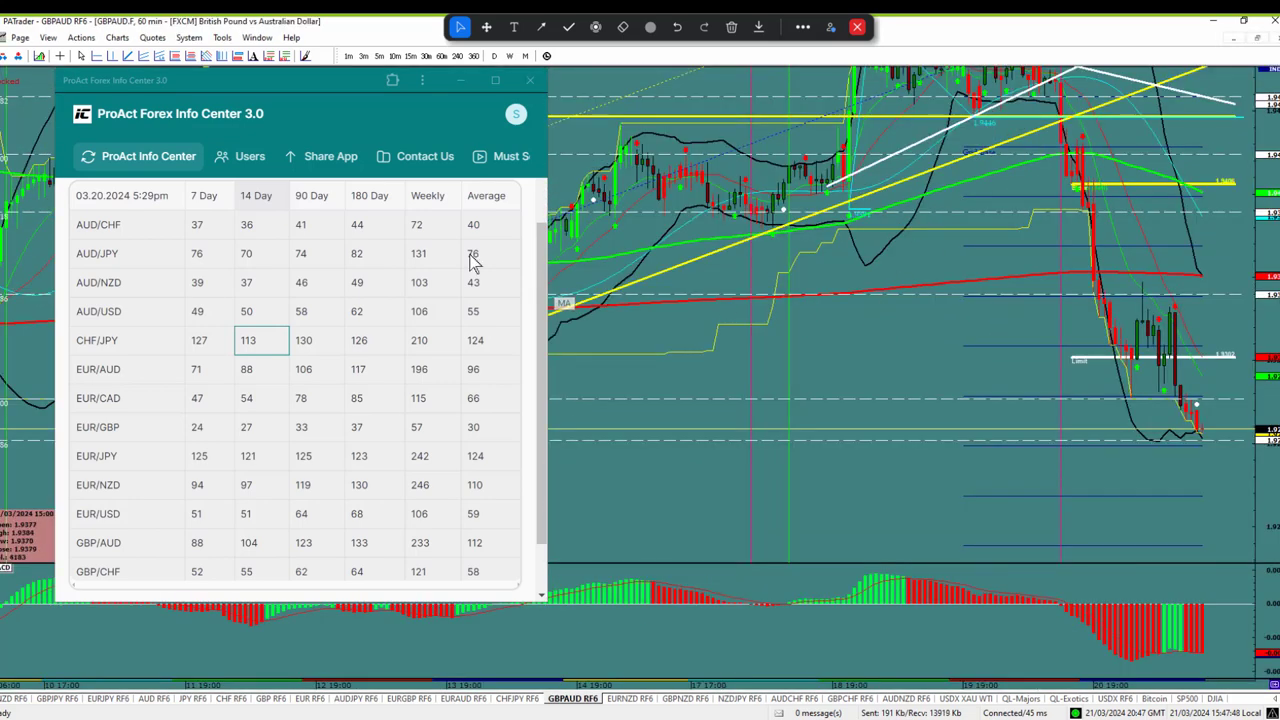
drag(900, 343, 588, 275)
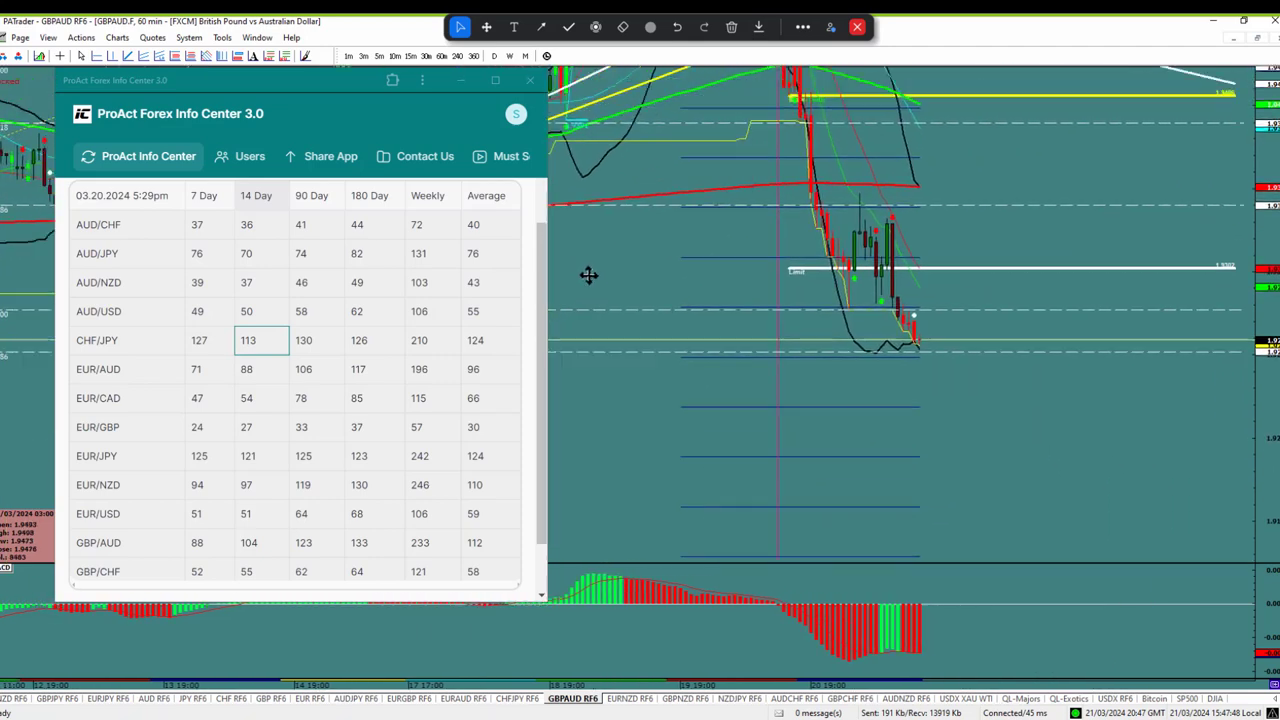
right_click(804, 284)
click(839, 318)
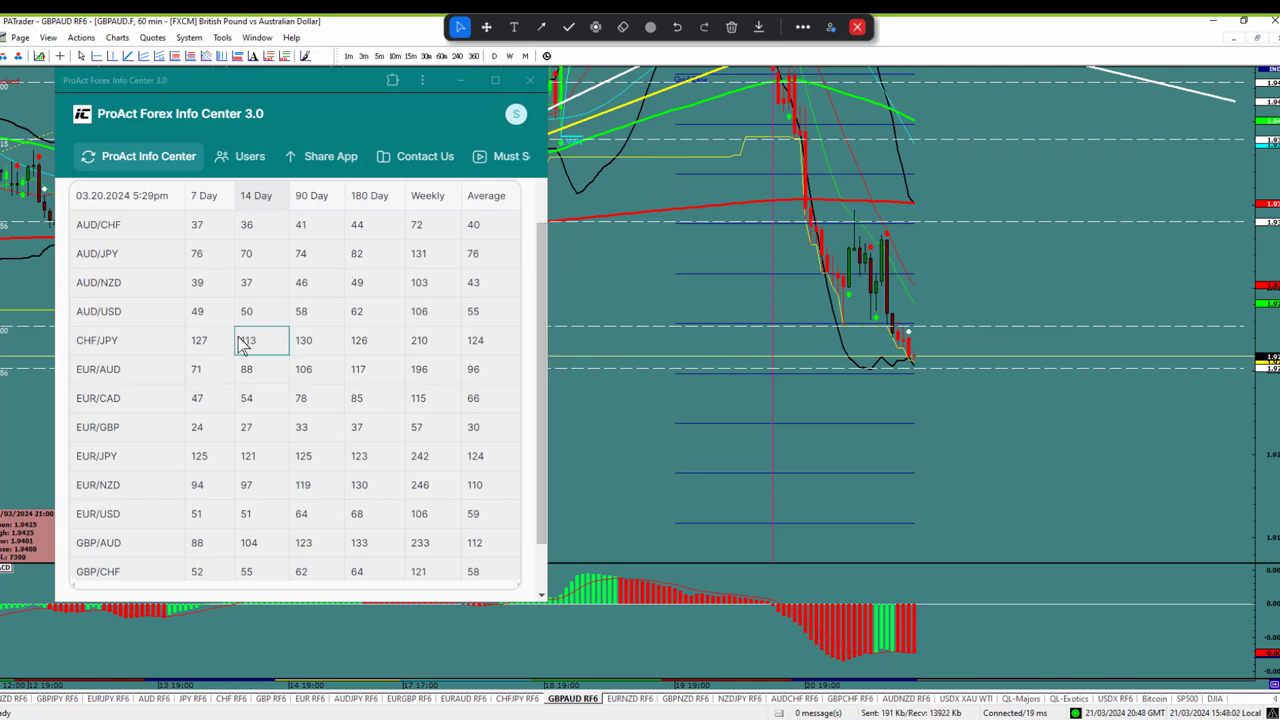
- Place a sell projection from 1.9256 with a 104-pip limit, then show the EURNZD RF6 page
click(258, 543)
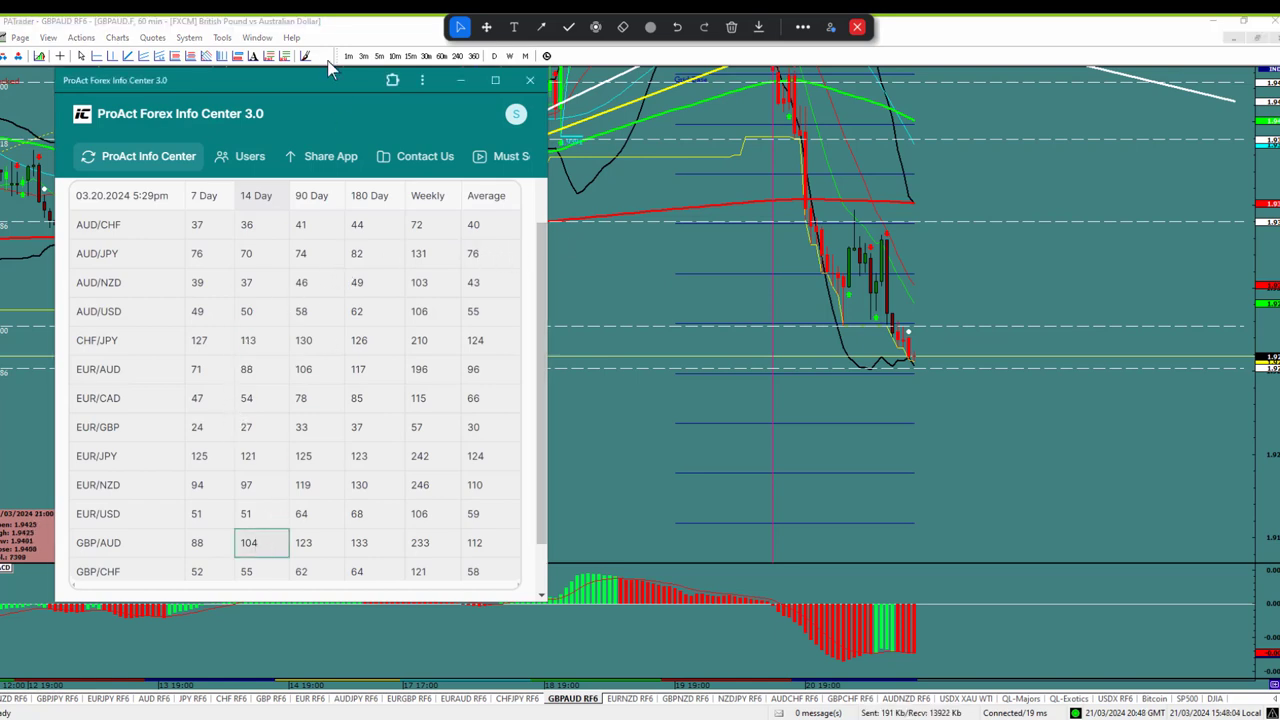
click(815, 390)
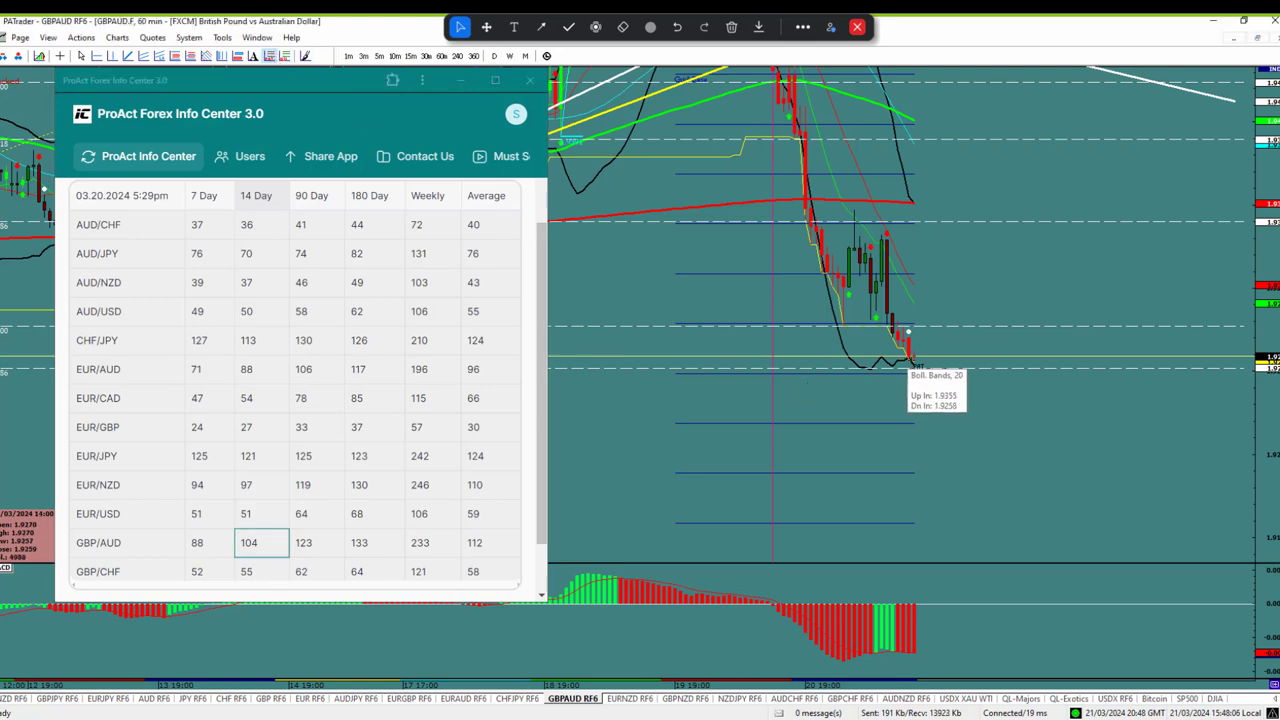
double_click(908, 367)
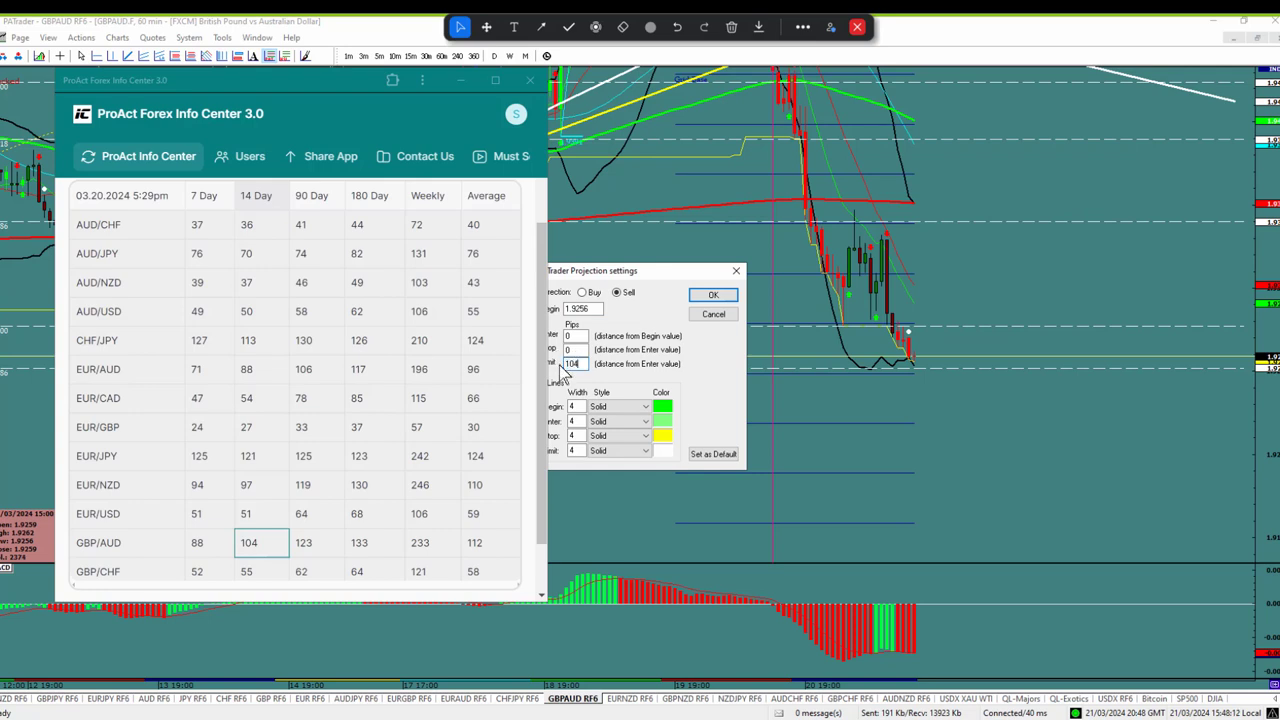
click(713, 295)
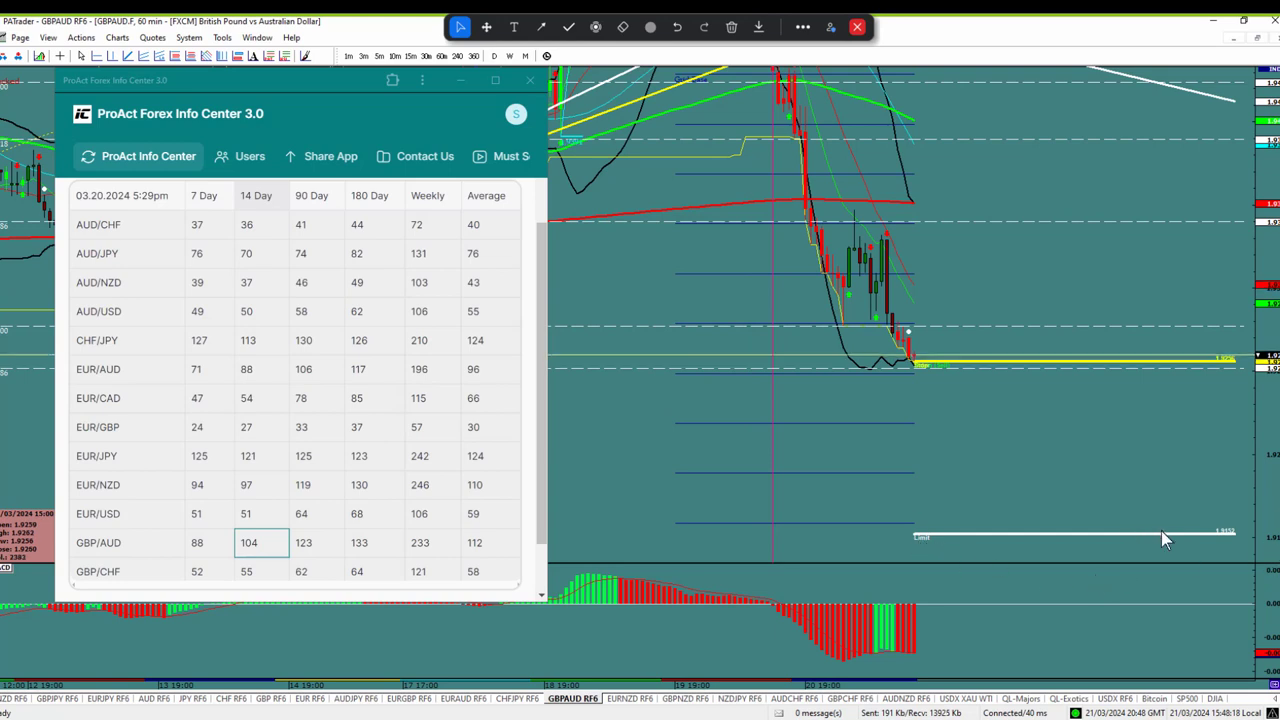
click(629, 700)
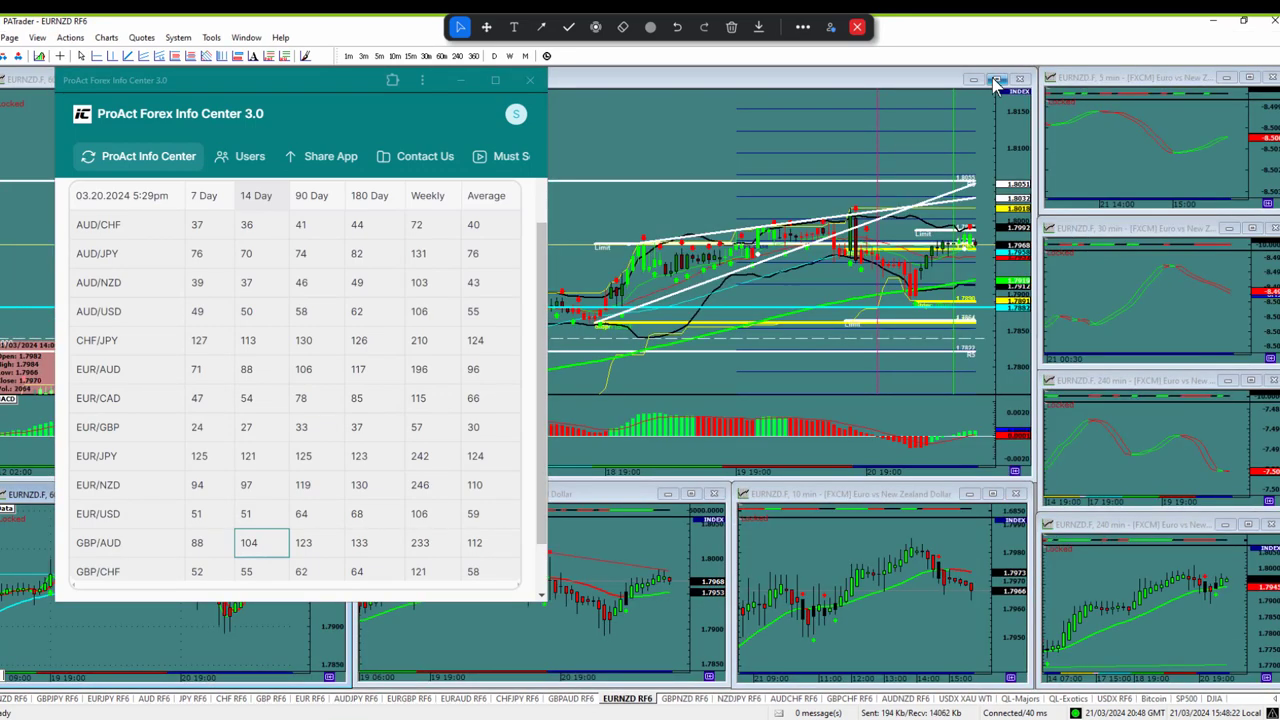
- Maximize the EURNZD hourly chart and delete the old order lines and both white trendlines
click(996, 80)
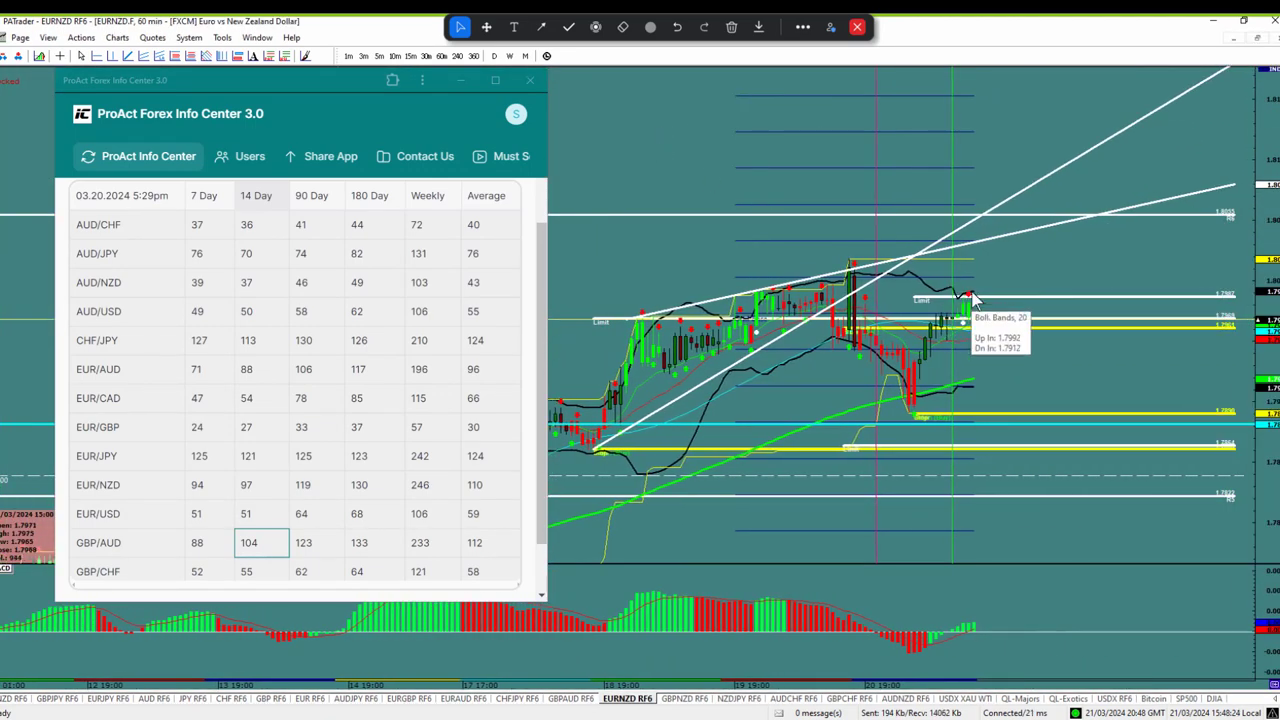
right_click(987, 297)
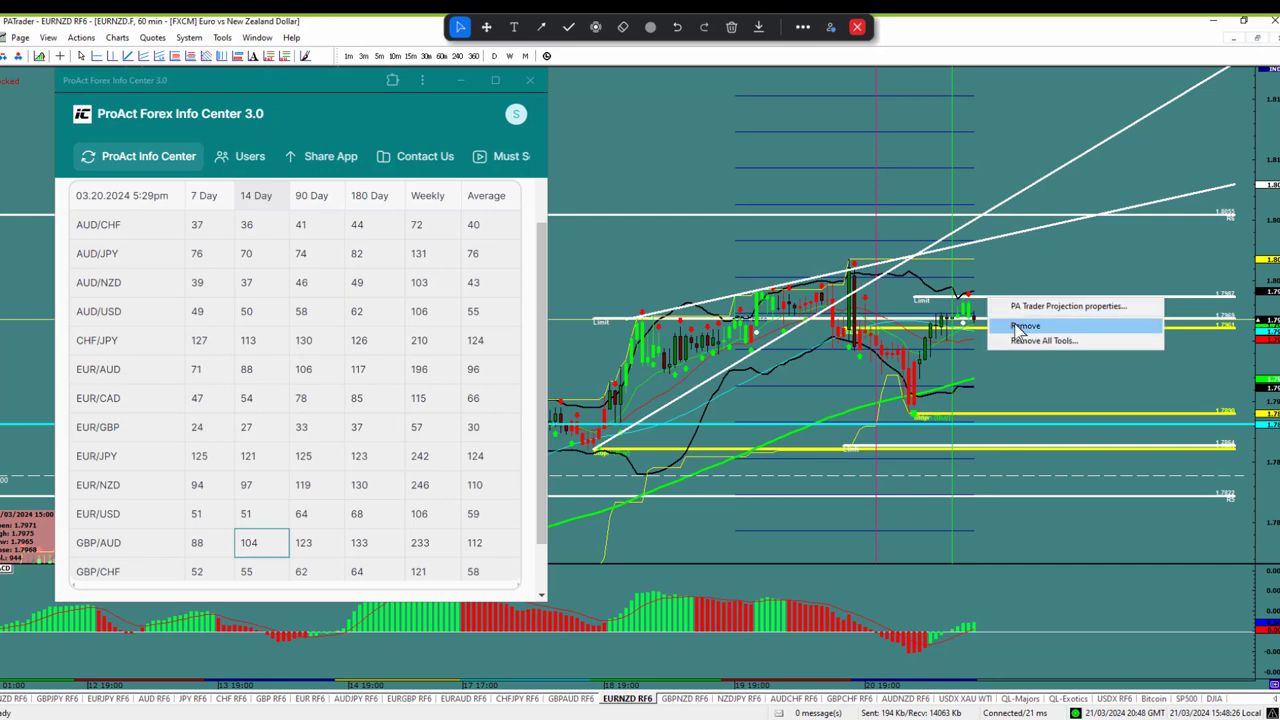
click(1016, 322)
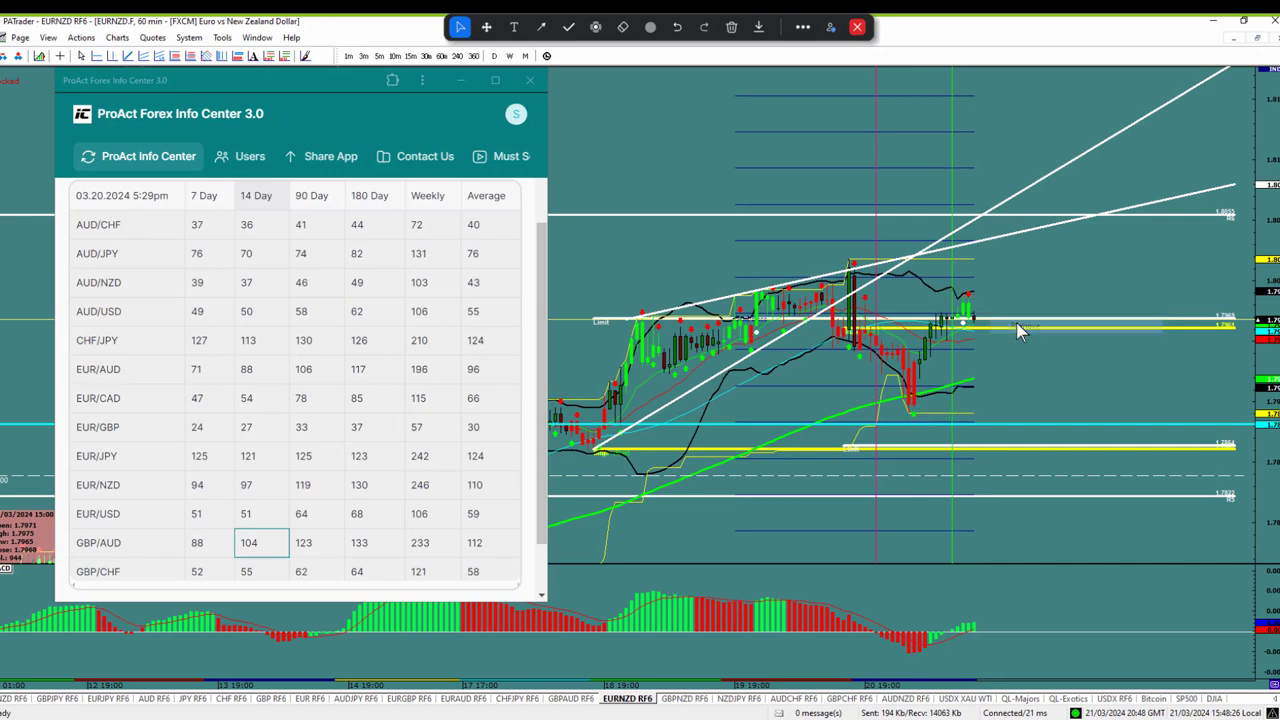
right_click(870, 290)
click(900, 332)
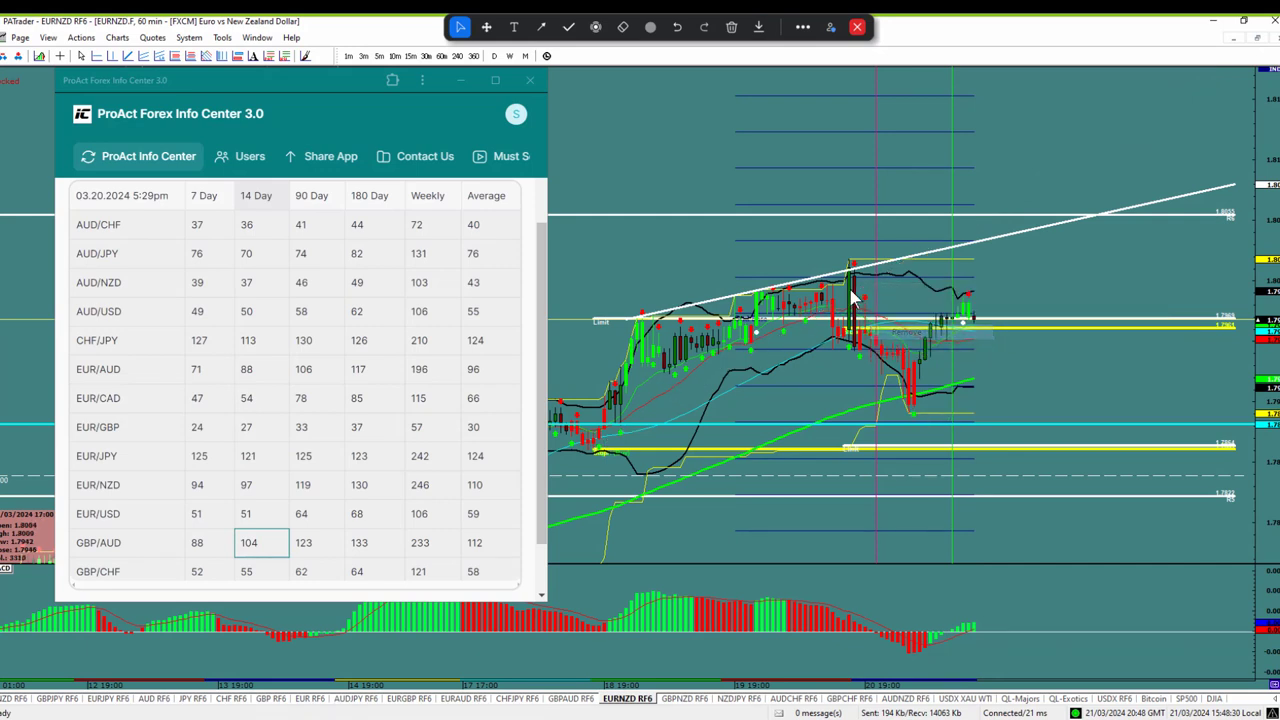
right_click(835, 283)
click(858, 321)
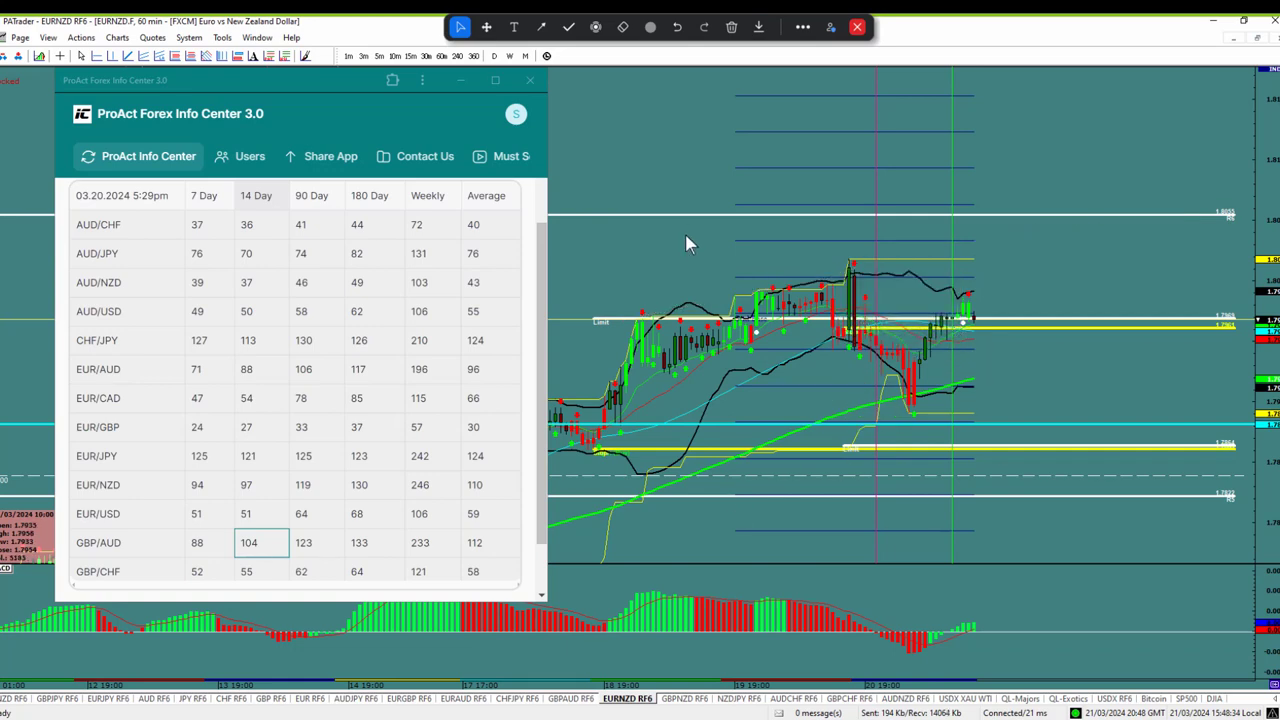
- Remove the leftover yellow projection line and its Limit plus the remaining old line
drag(682, 246, 730, 212)
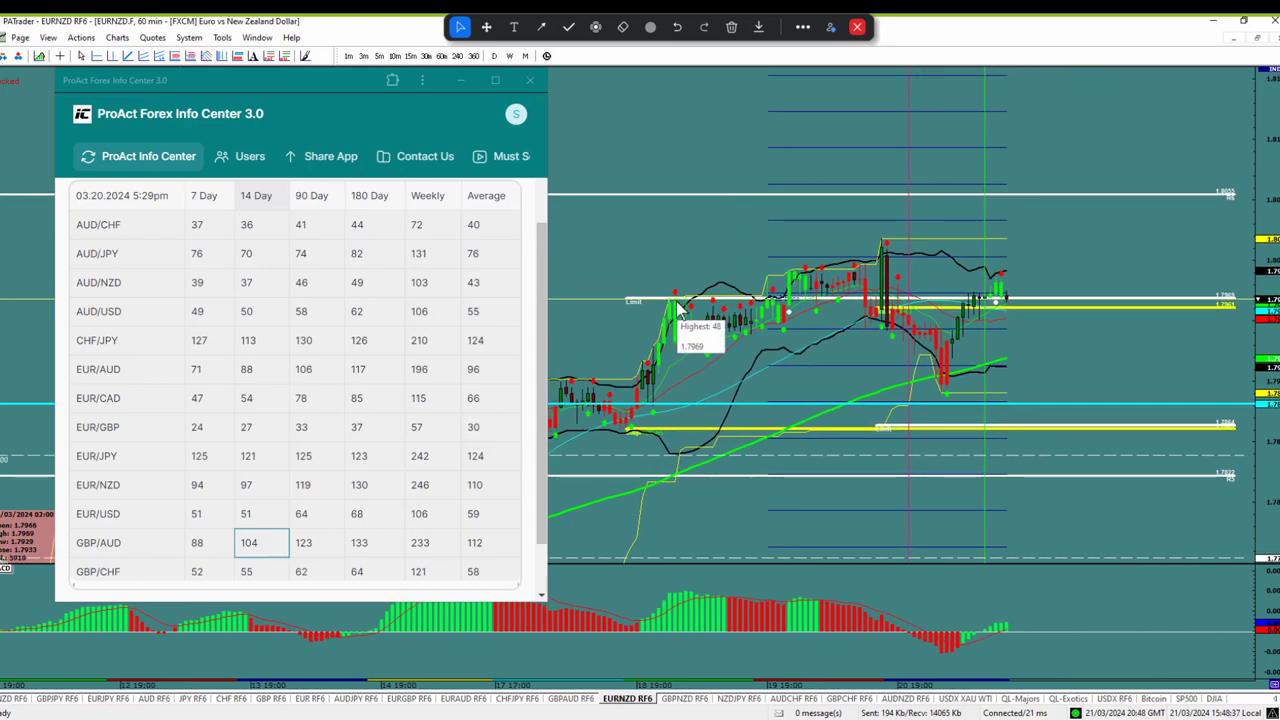
right_click(673, 430)
click(710, 459)
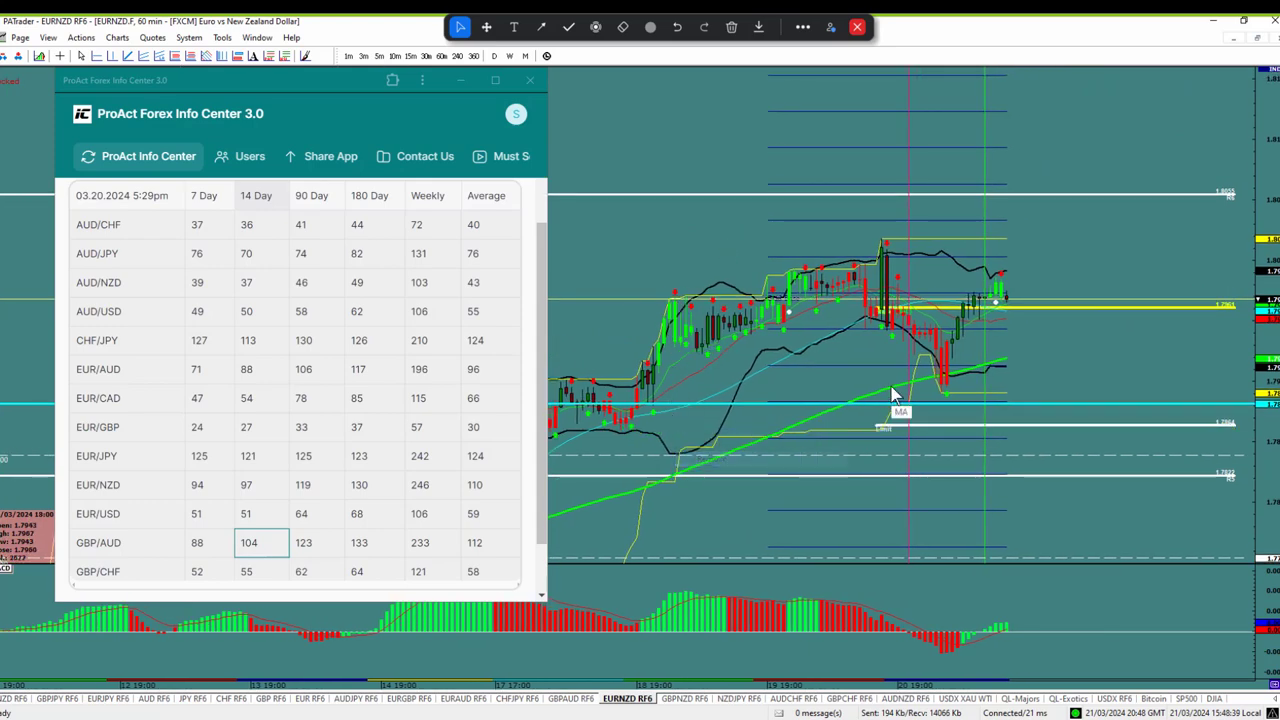
right_click(933, 428)
click(959, 454)
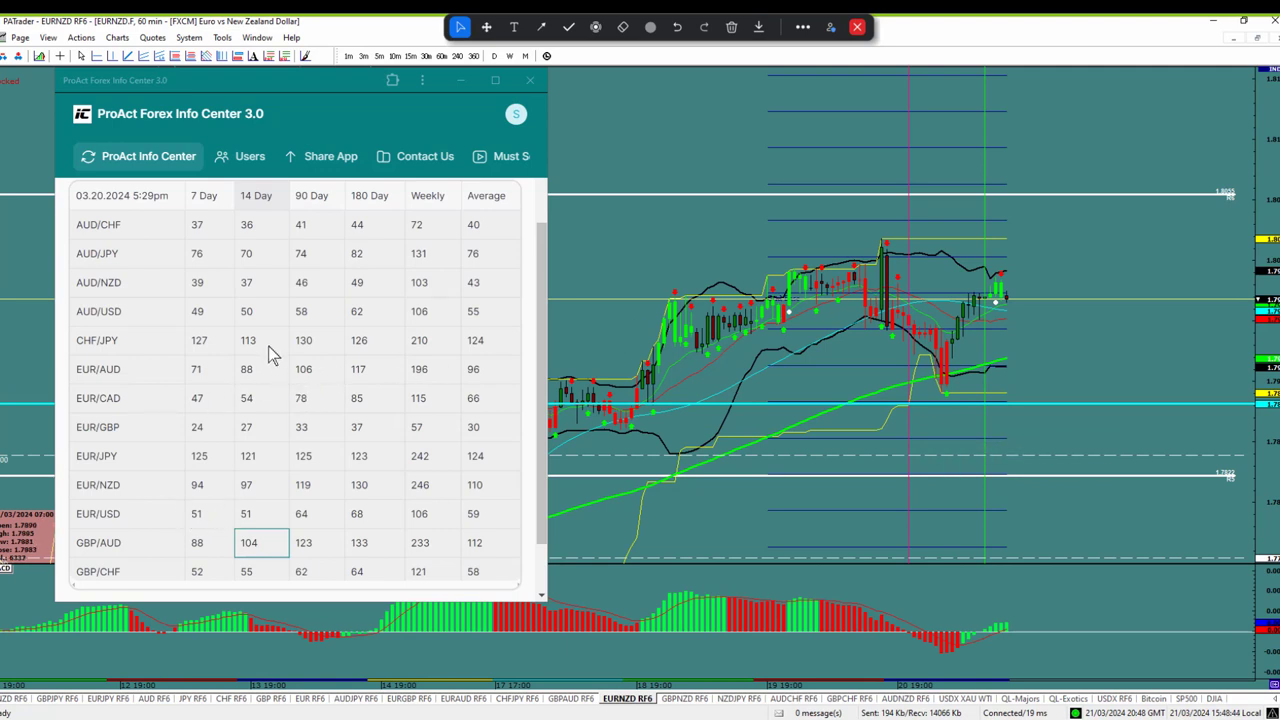
- Place a buy projection with a 97-pip limit, matching EUR/NZD's 14-day range
click(273, 486)
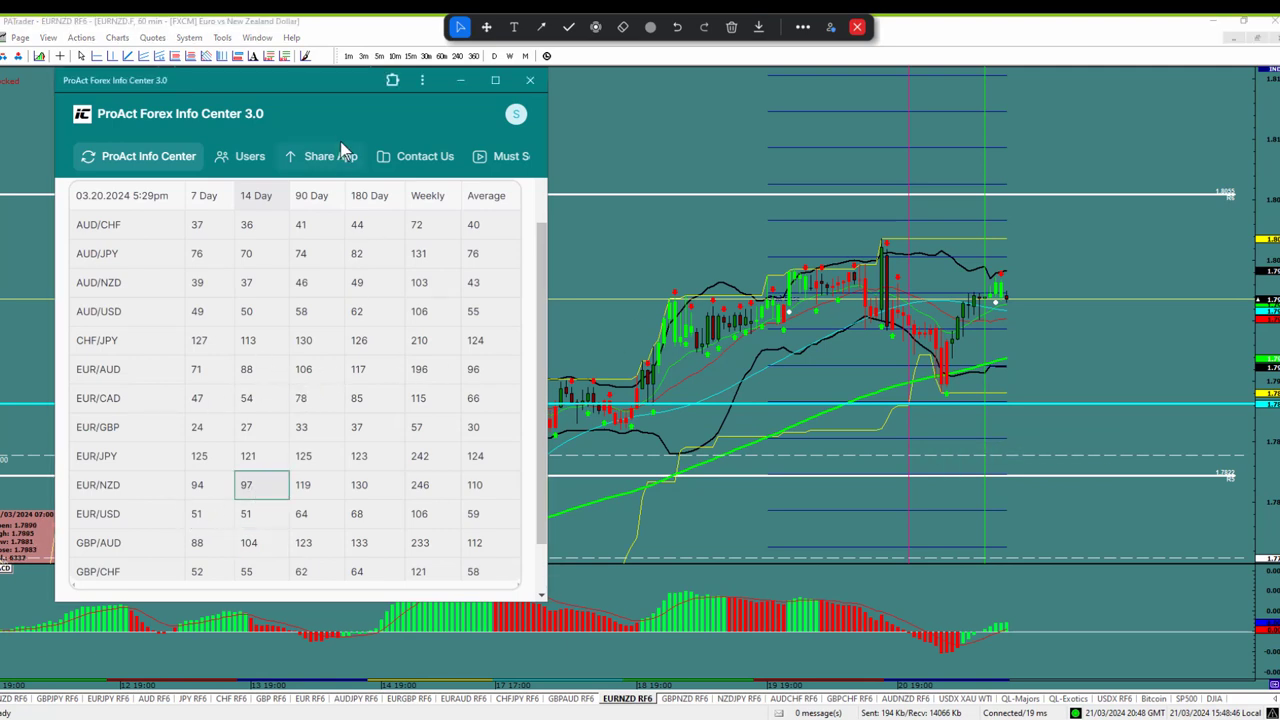
click(269, 56)
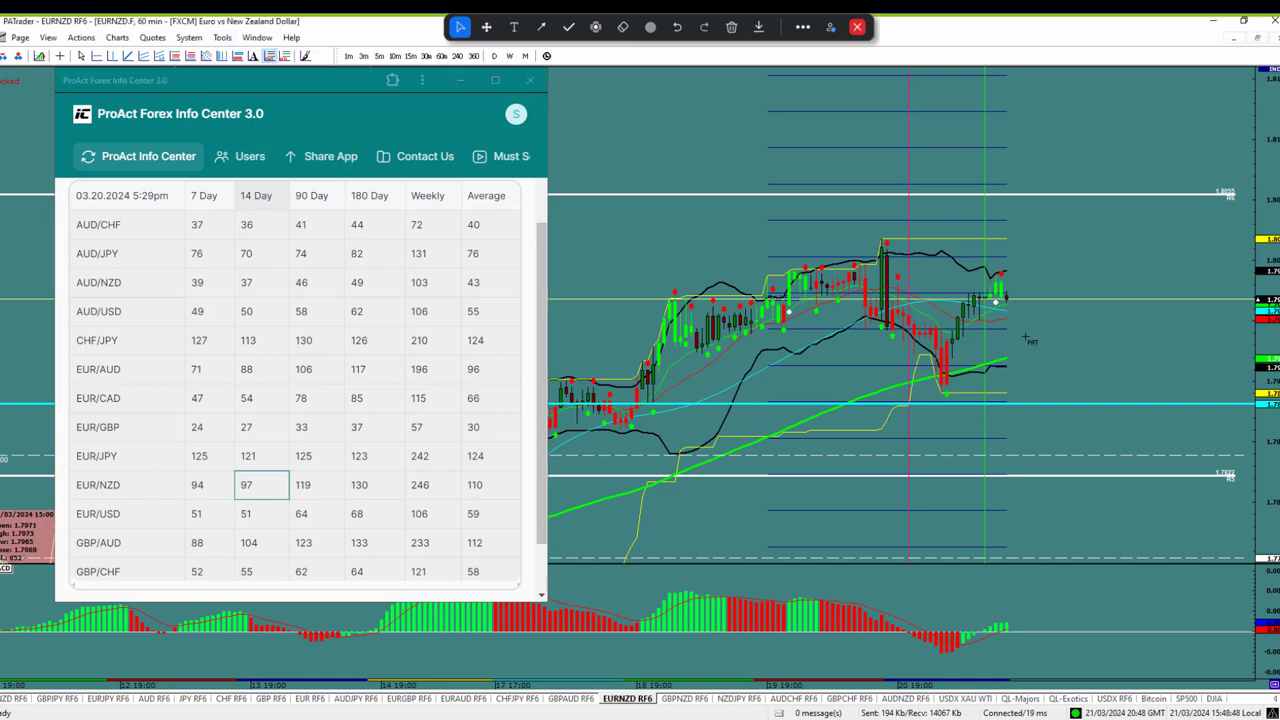
click(1004, 311)
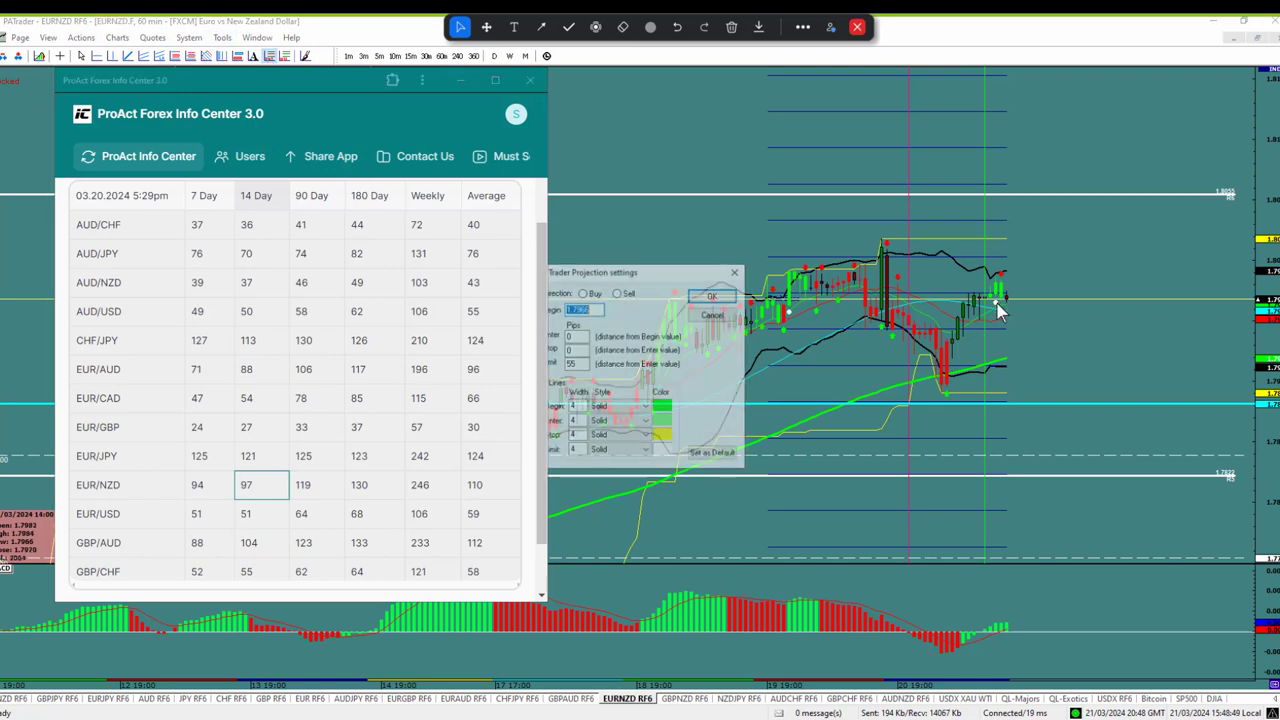
click(583, 293)
double_click(576, 363)
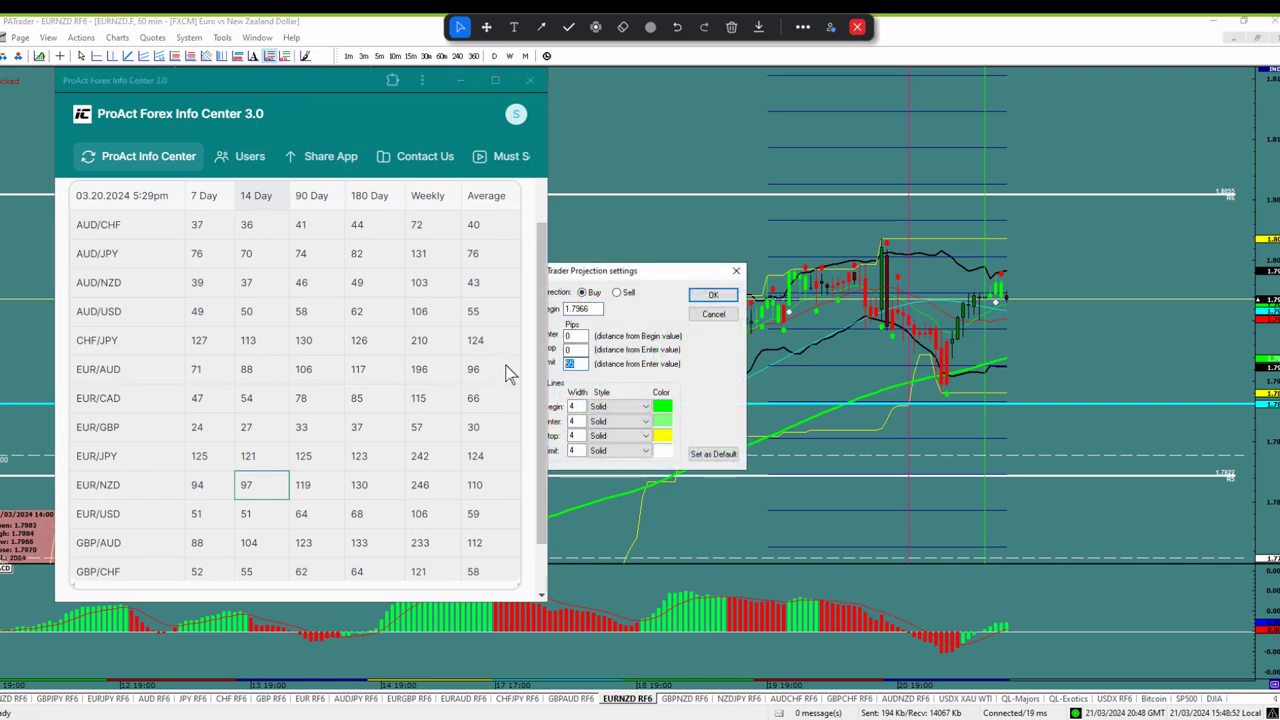
text(97)
click(710, 296)
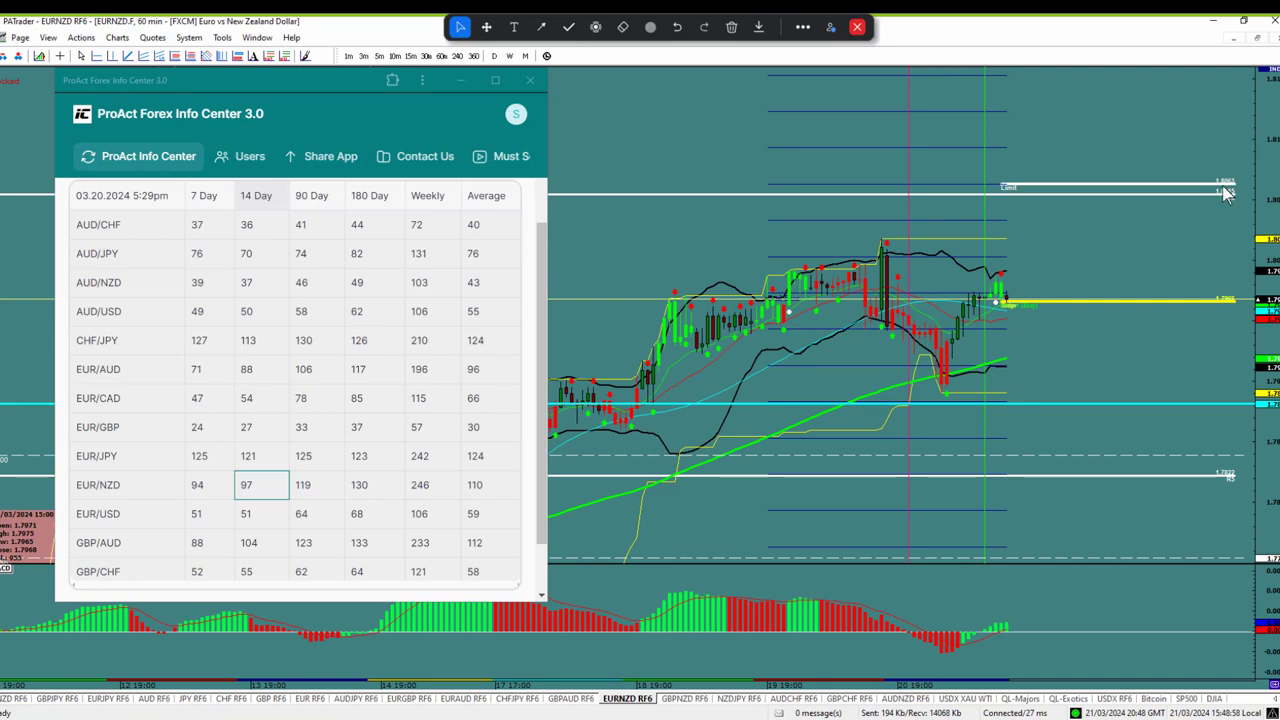
- Draw a Fibonacci extension with 1.270 and 1.618 levels above the EURNZD high, then show GBPNZD
click(686, 704)
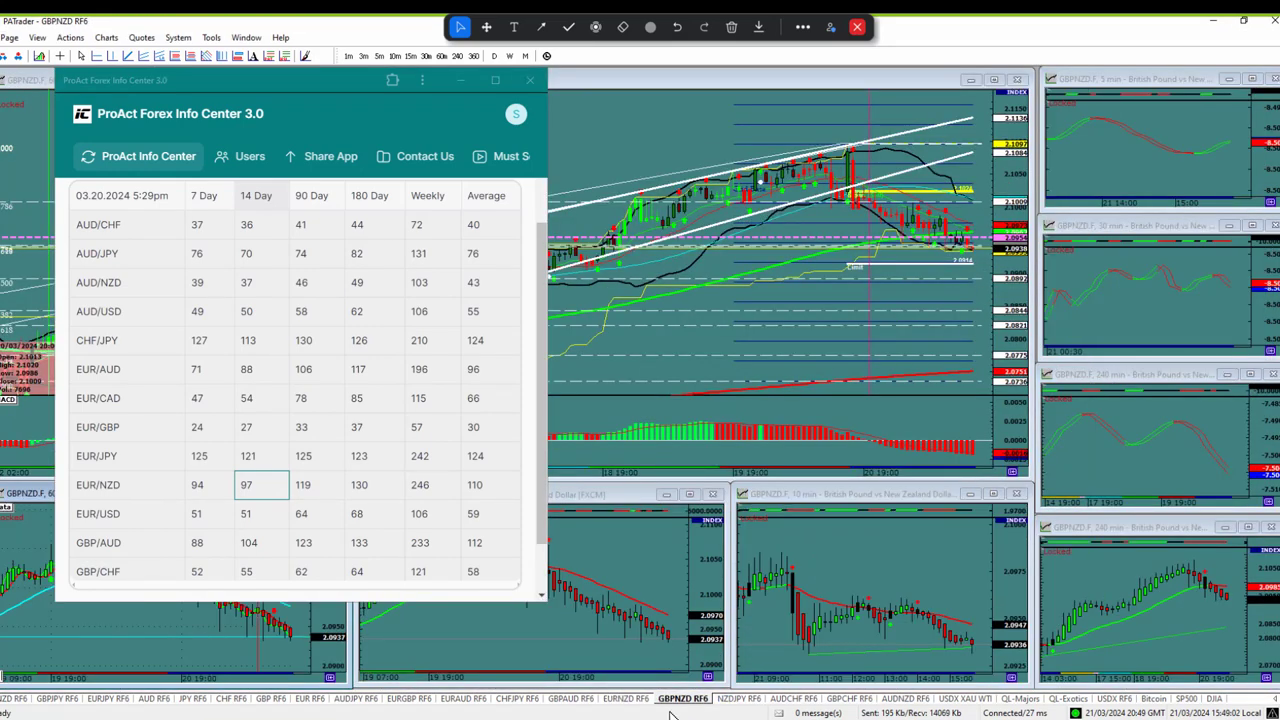
click(627, 699)
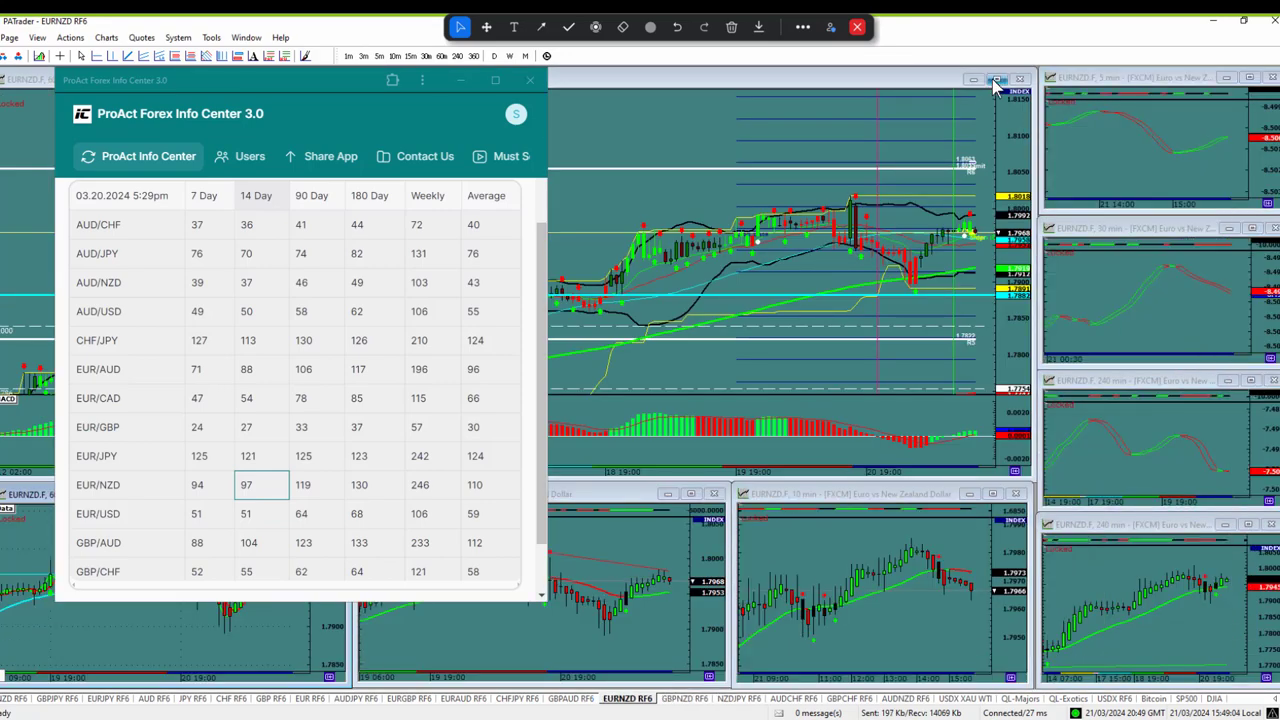
click(190, 57)
mouse_move(835, 457)
mouse_down()
mouse_move(940, 284)
mouse_move(1108, 245)
mouse_up()
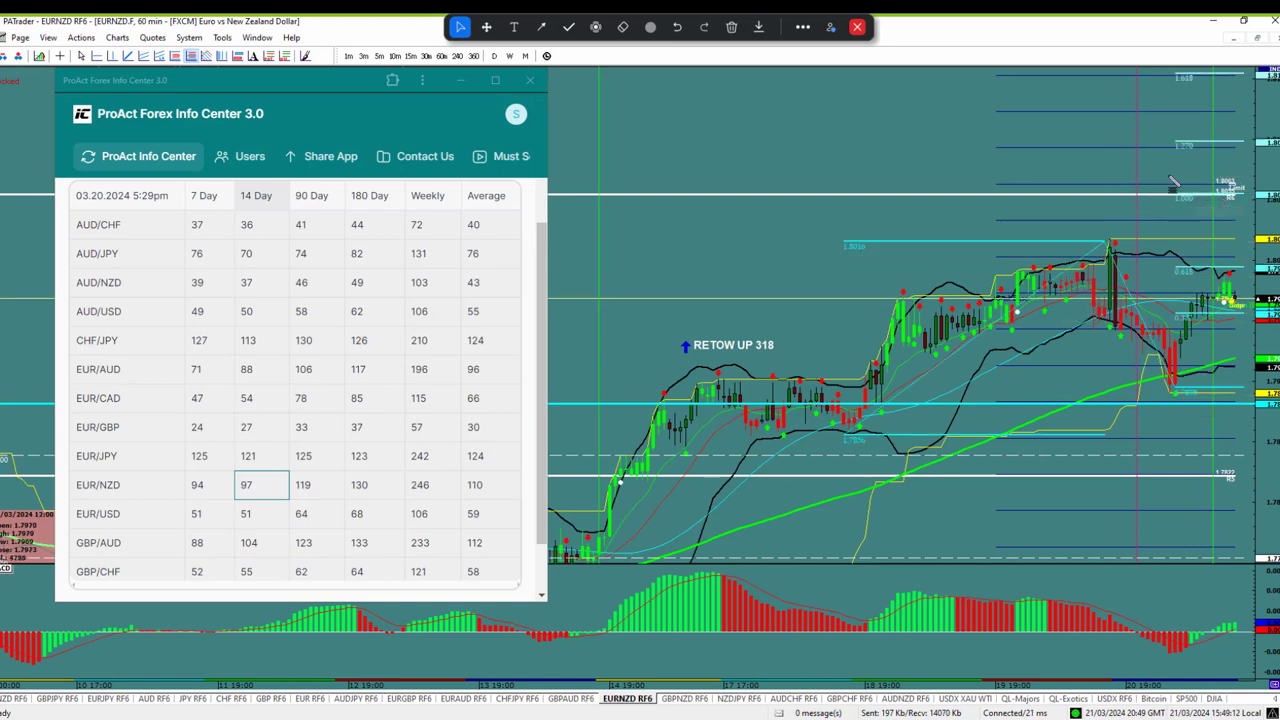
right_click(1008, 149)
right_click(987, 146)
click(990, 140)
drag(1005, 140, 730, 137)
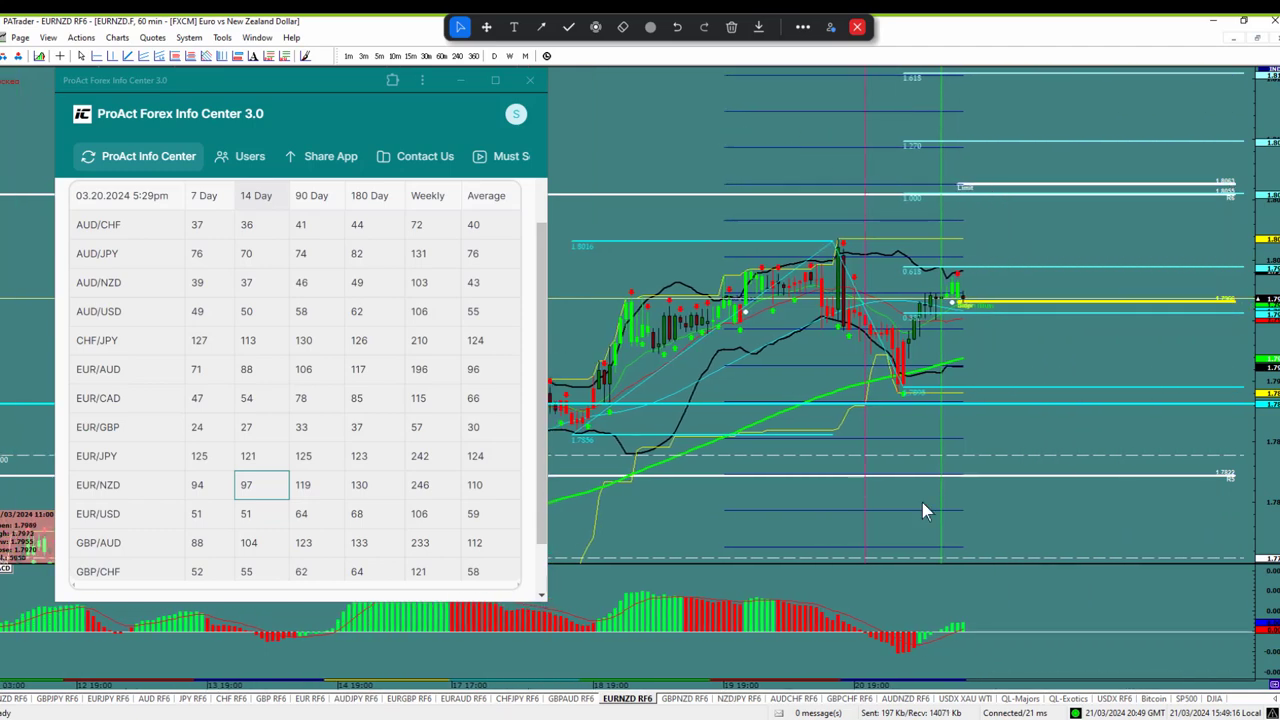
click(677, 700)
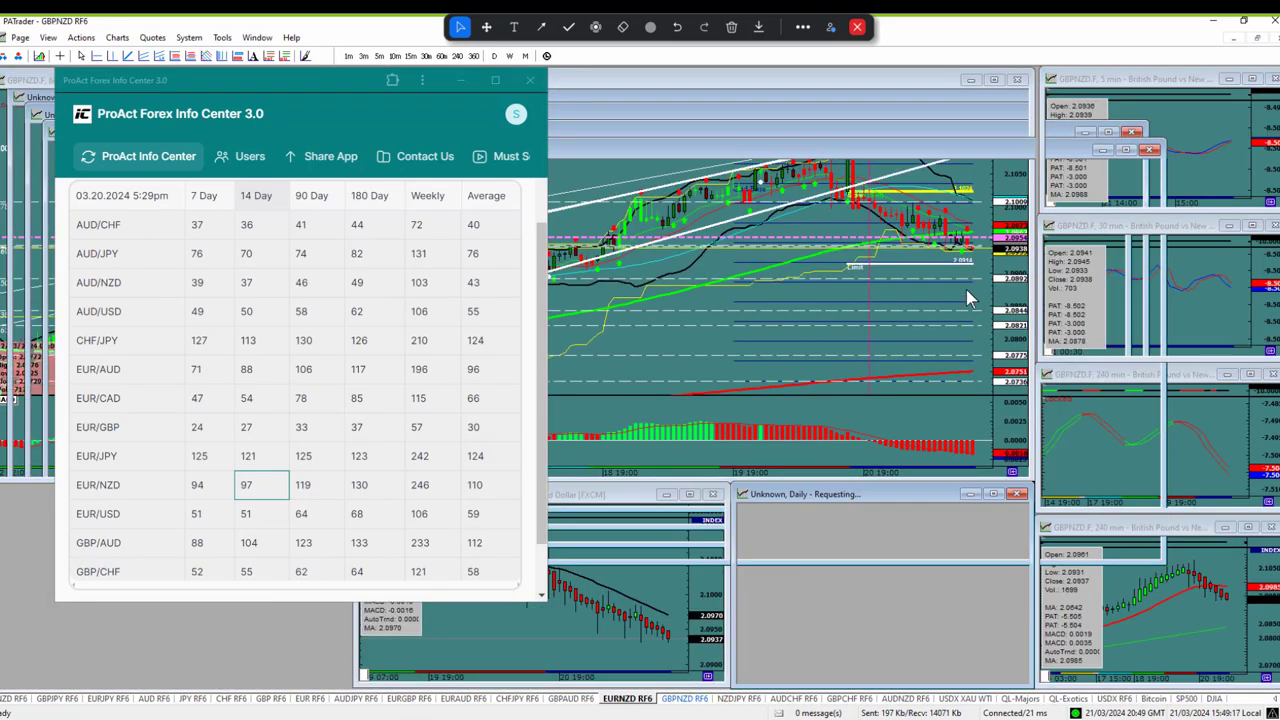
- Maximize the GBPNZD hourly chart and remove its old projection lines
click(995, 82)
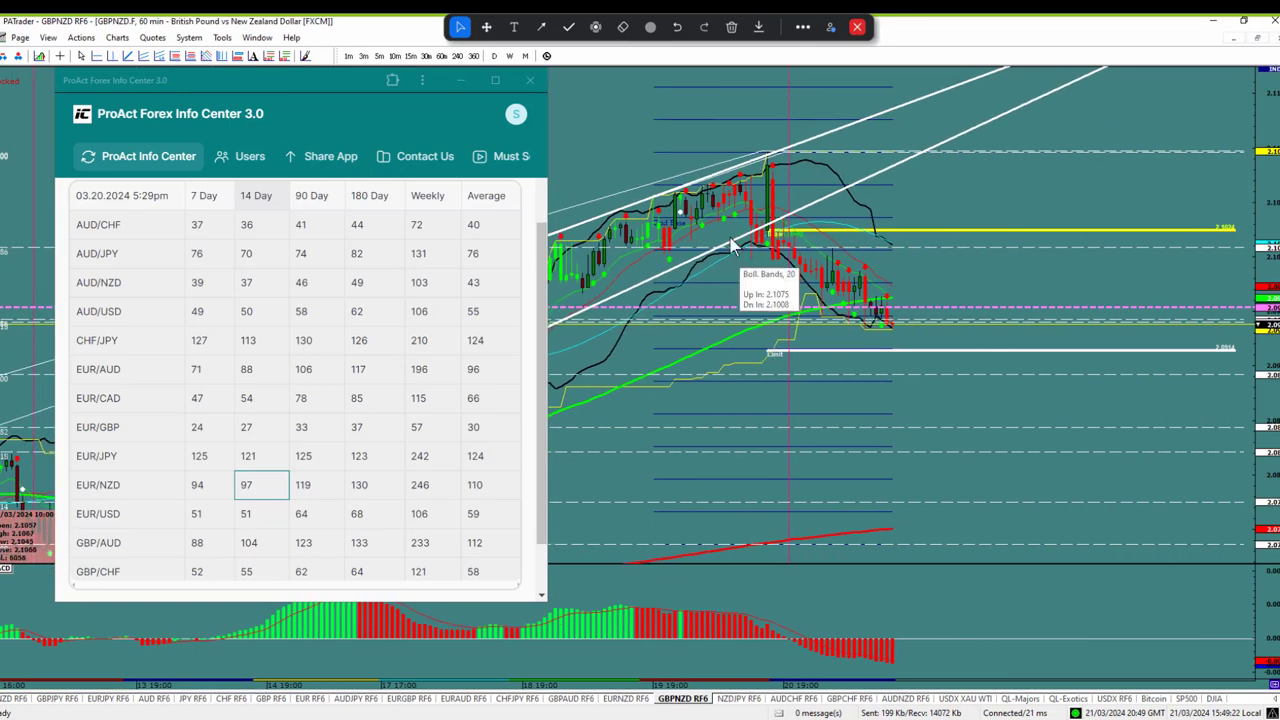
right_click(884, 352)
click(900, 380)
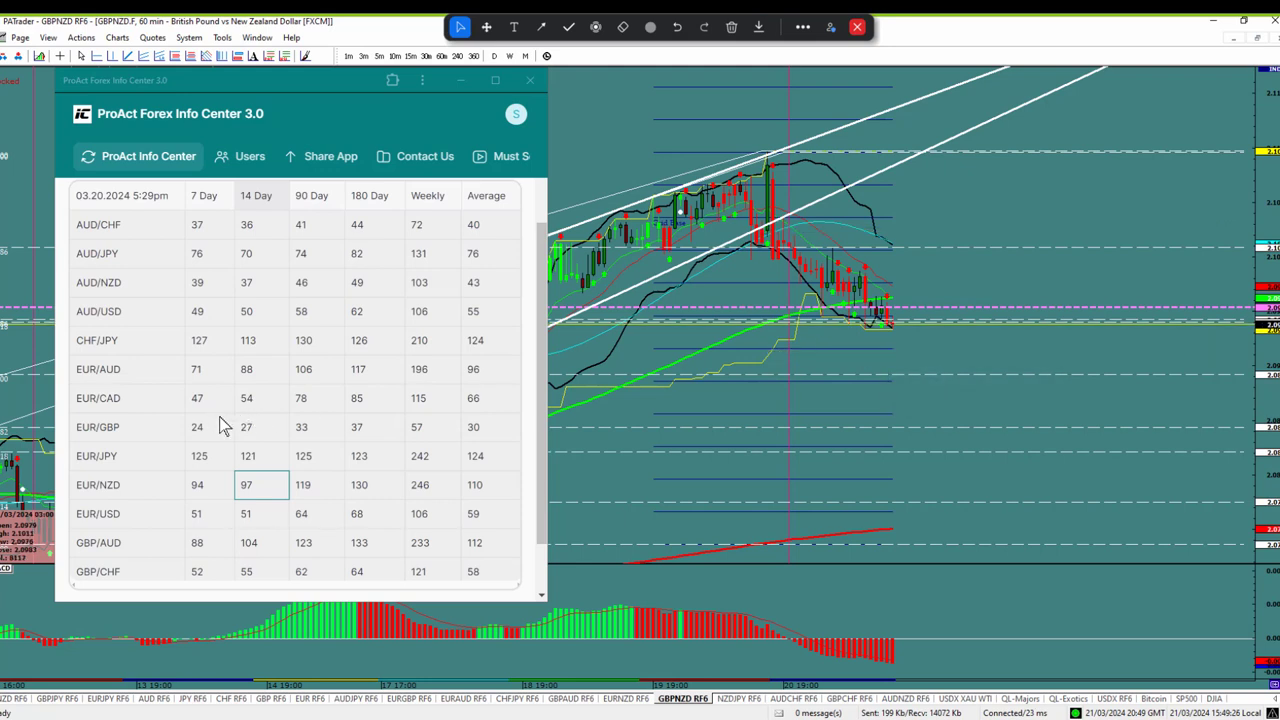
- Place a sell projection from 2.0933 with a 110-pip limit, then show the NZDJPY RF6 page
scroll(222, 416, down, 3)
click(260, 372)
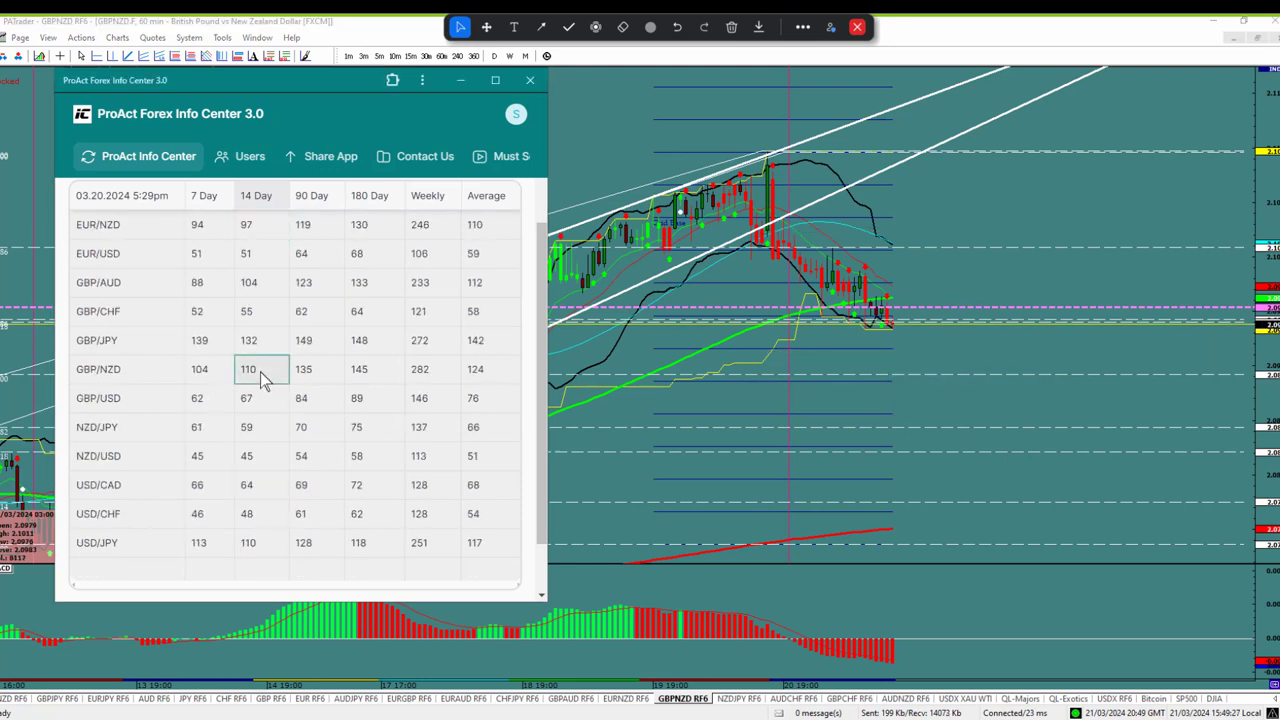
click(269, 56)
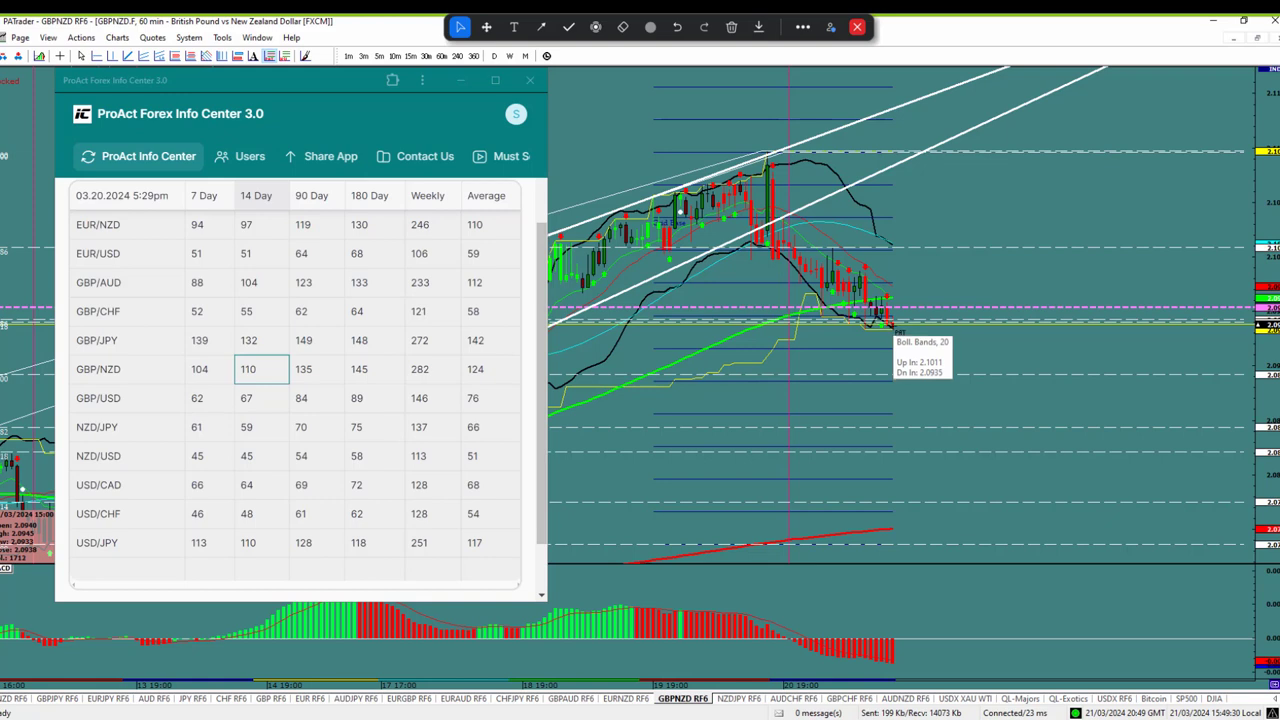
click(884, 339)
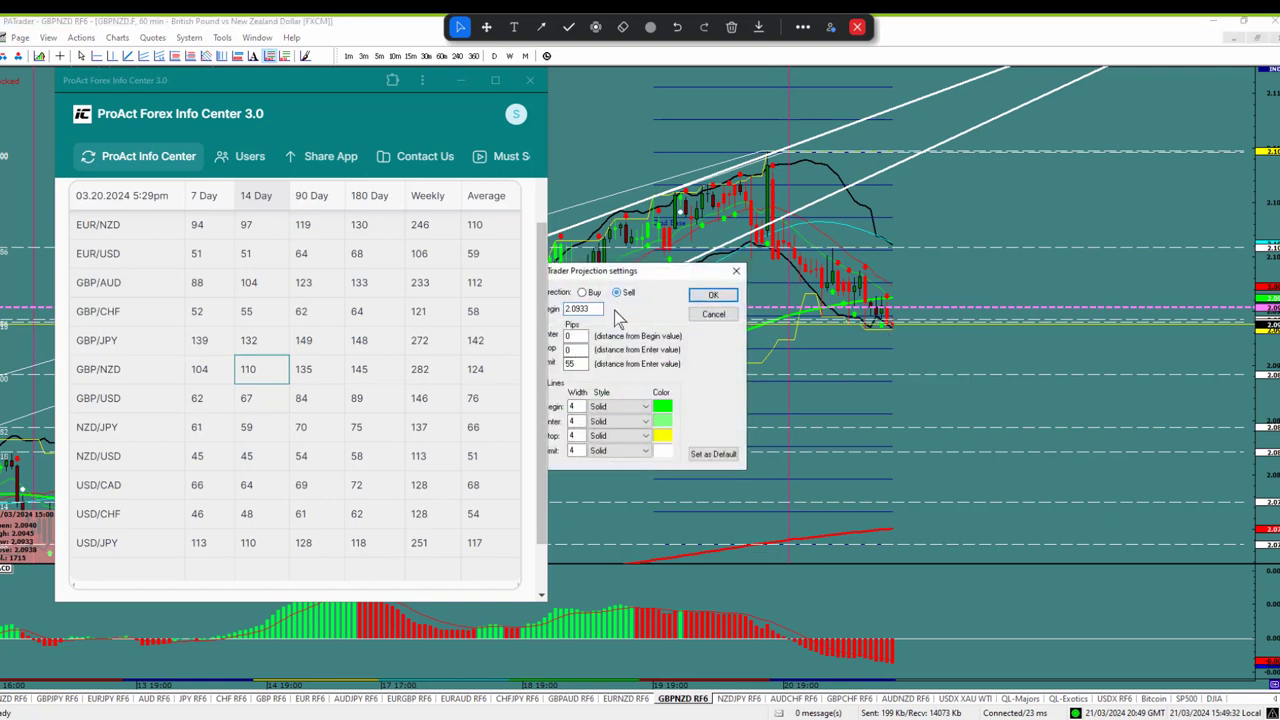
double_click(576, 364)
text(110)
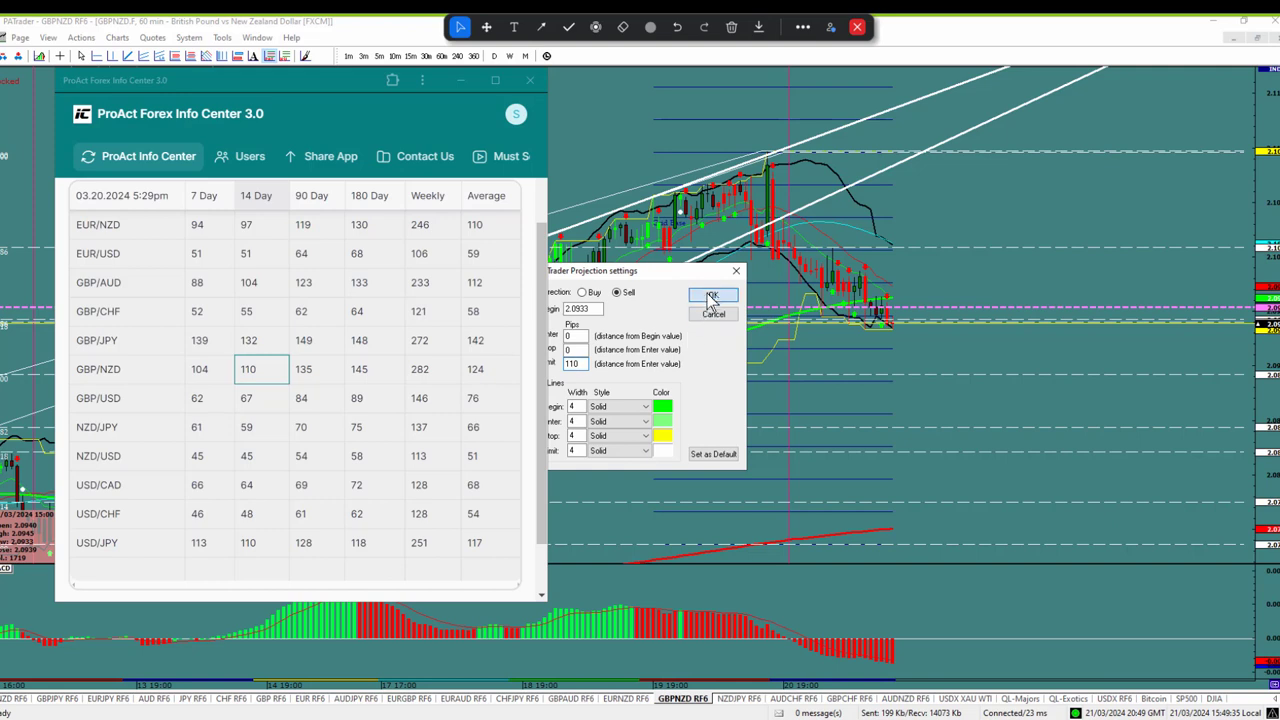
click(712, 295)
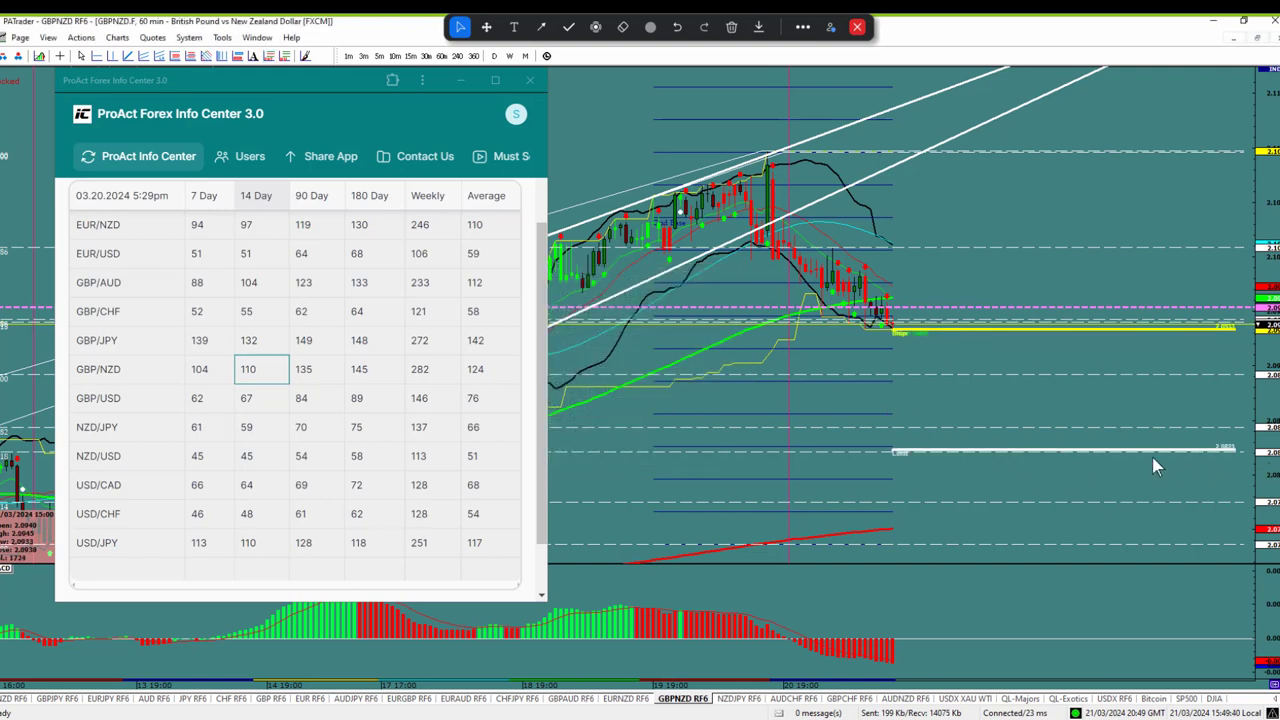
click(735, 700)
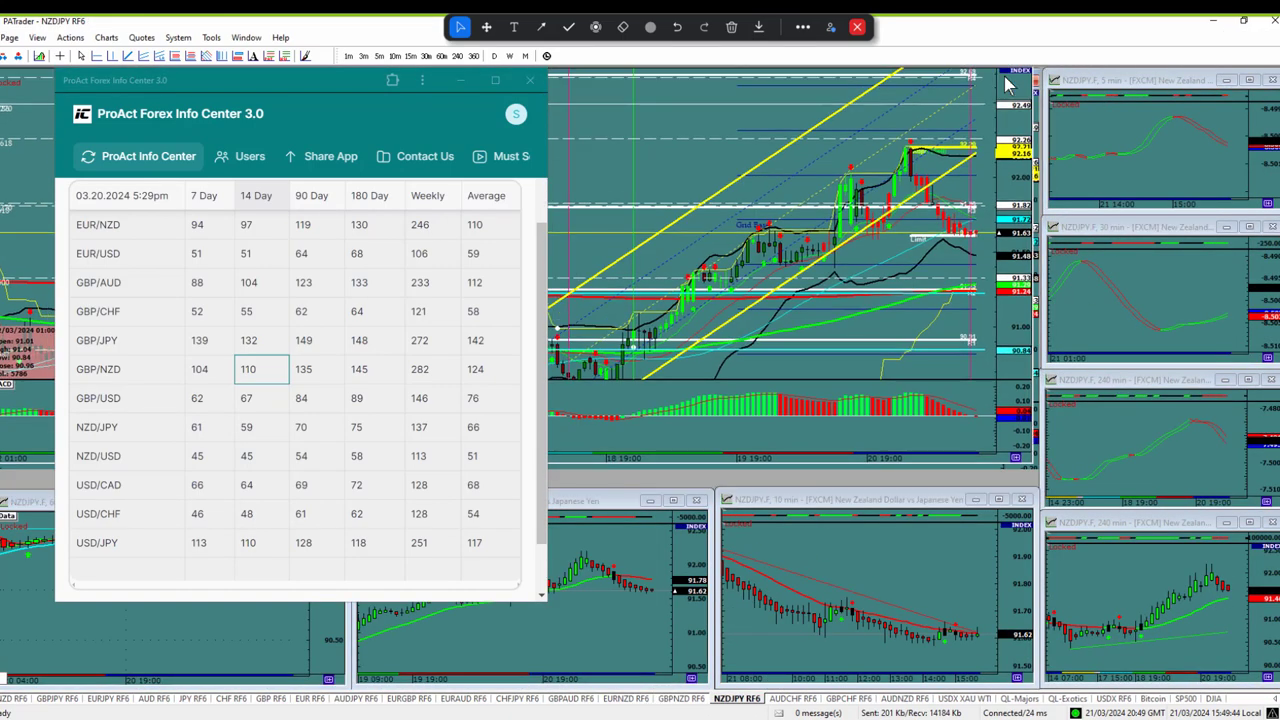
- Delete the yellow channel and the old projection from the NZDJPY chart
right_click(935, 213)
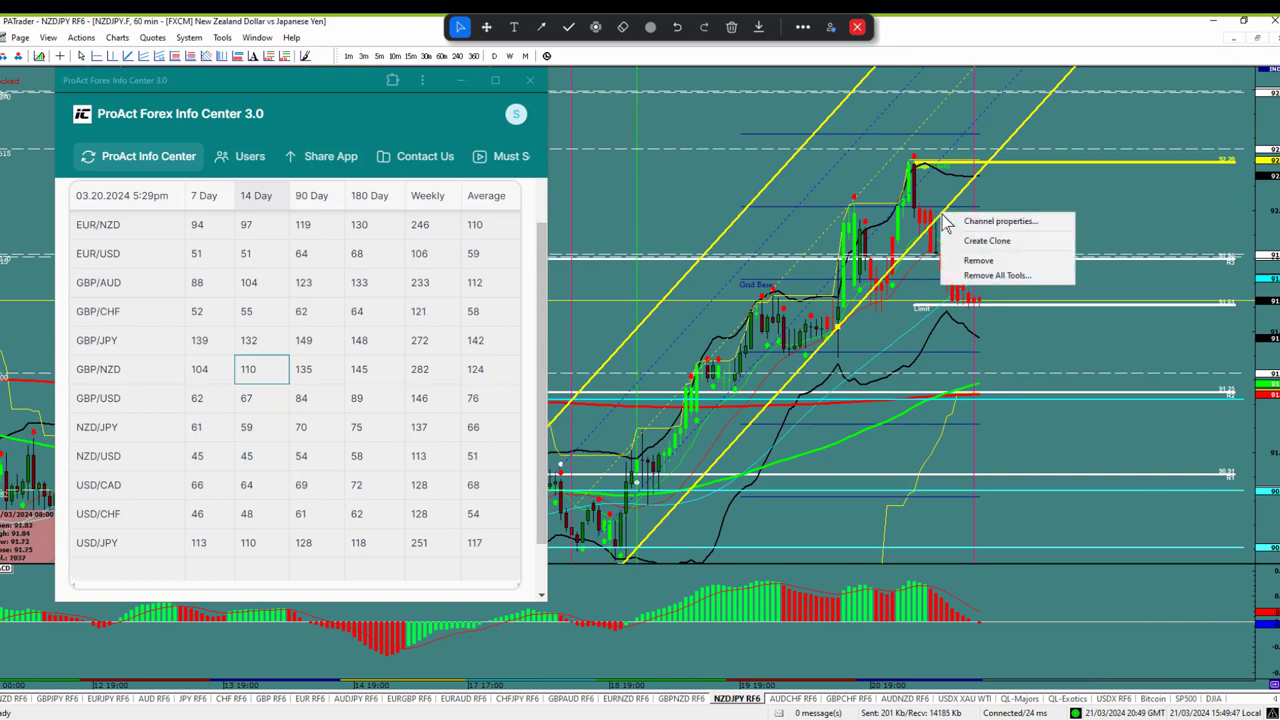
click(977, 262)
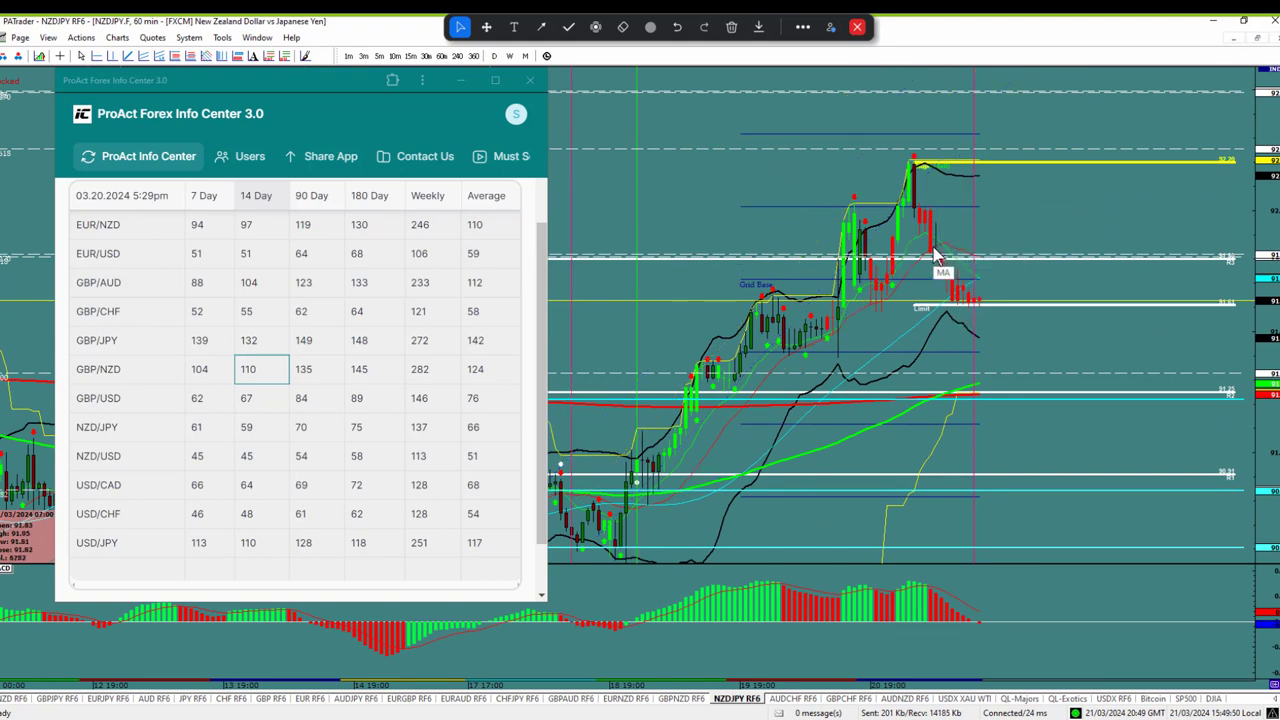
right_click(990, 308)
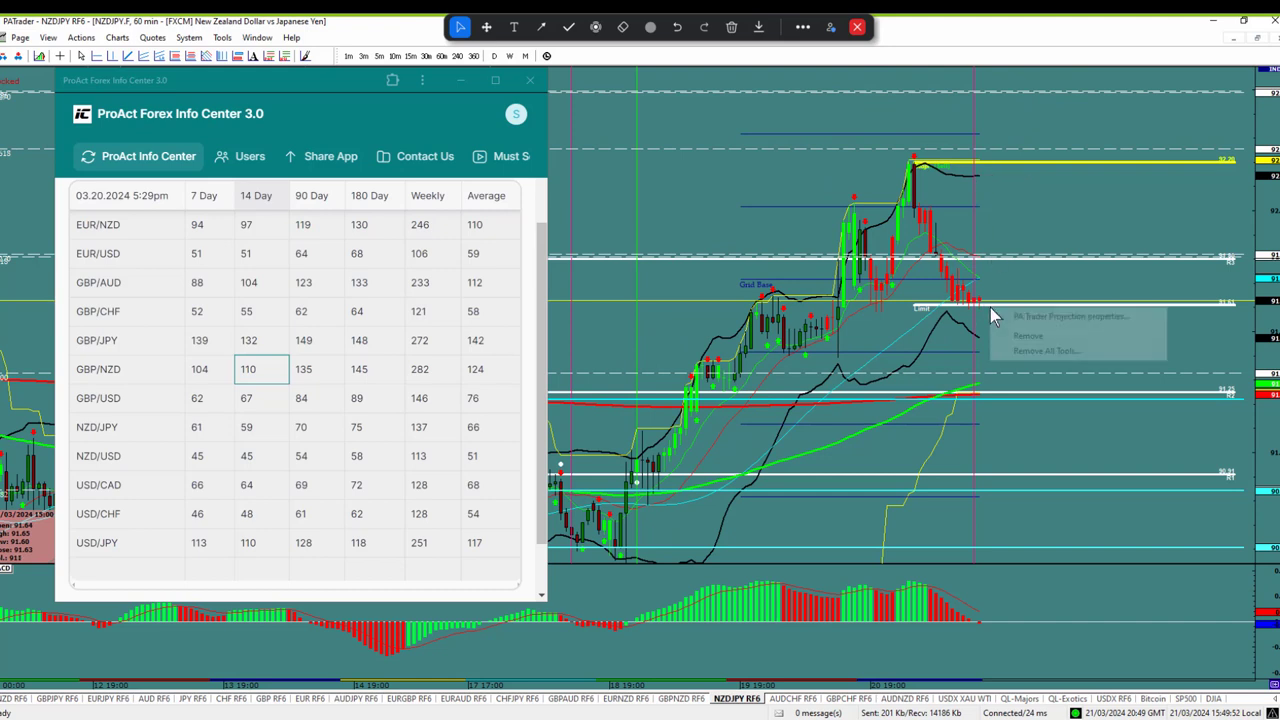
click(1012, 337)
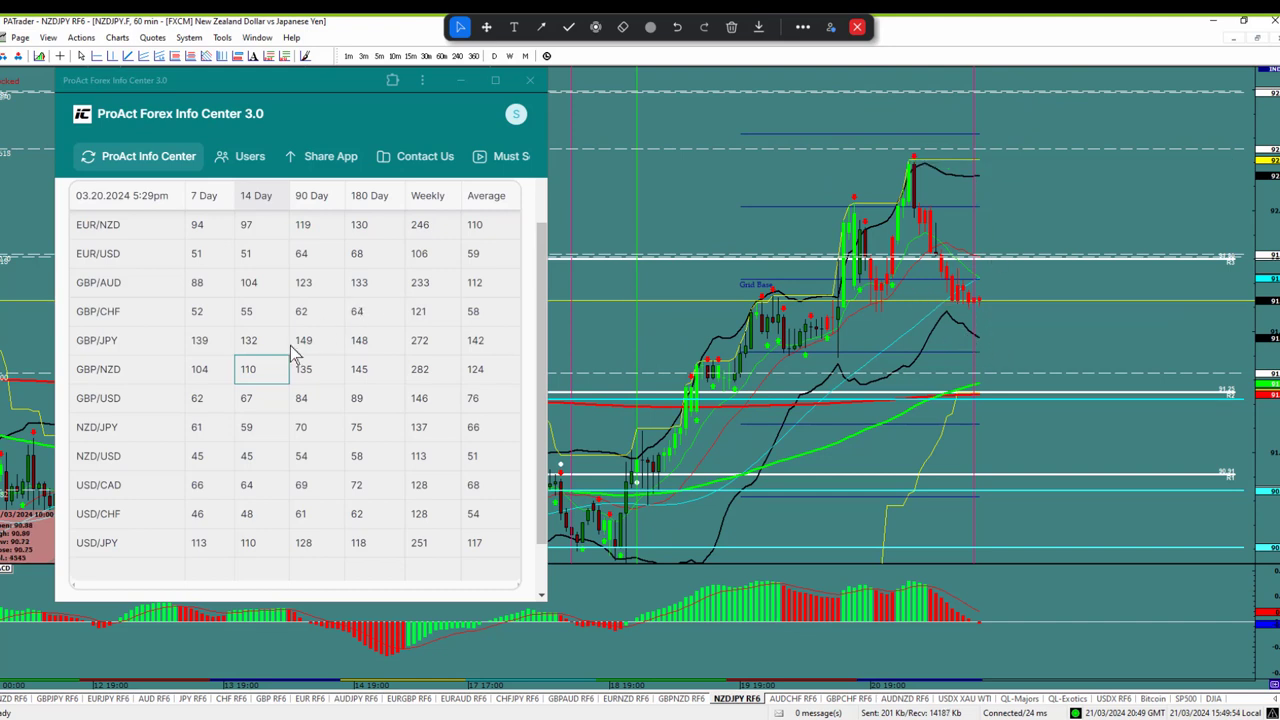
- Place a sell projection from 91.6500 with a 59-pip limit, matching NZD/JPY's 14-day range
click(280, 428)
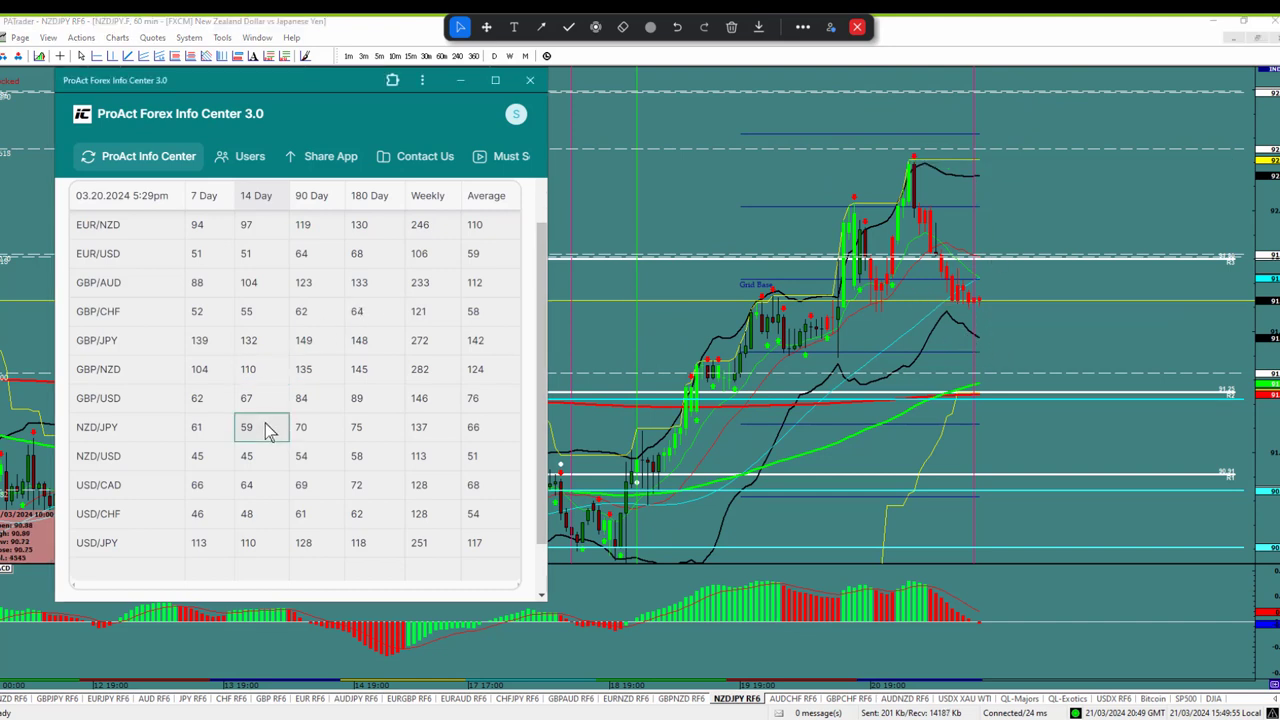
click(266, 58)
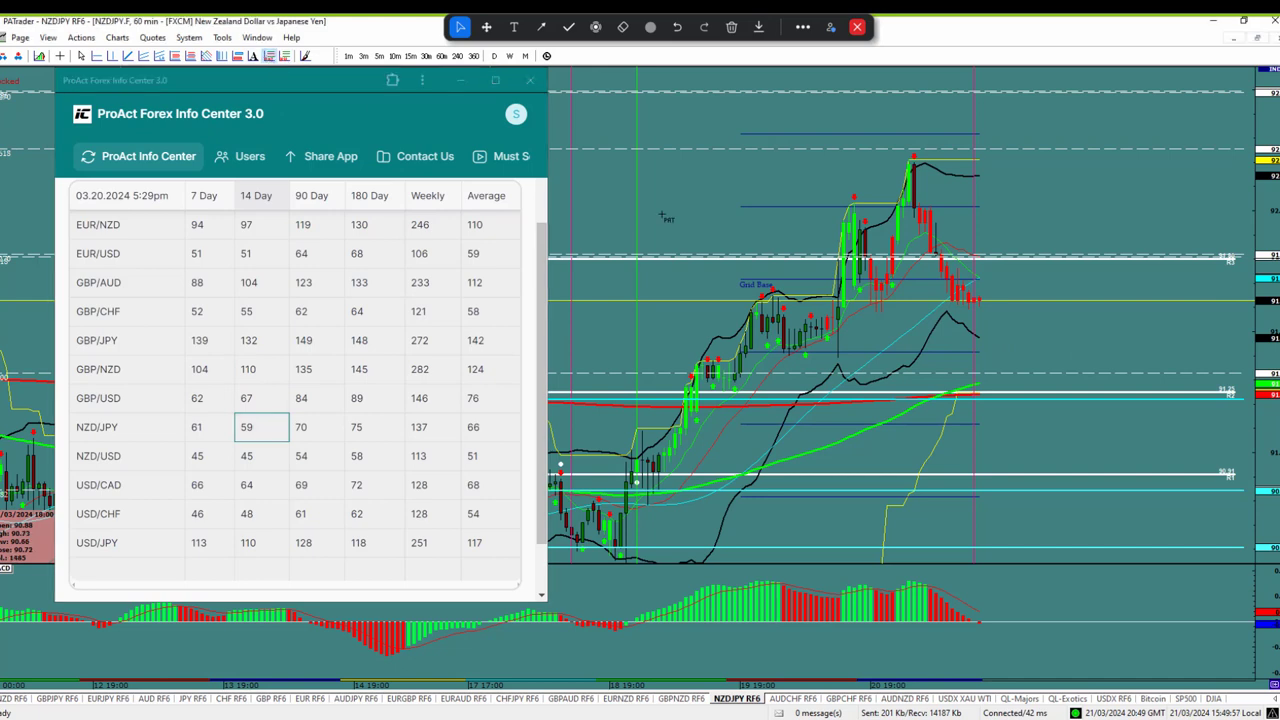
click(978, 299)
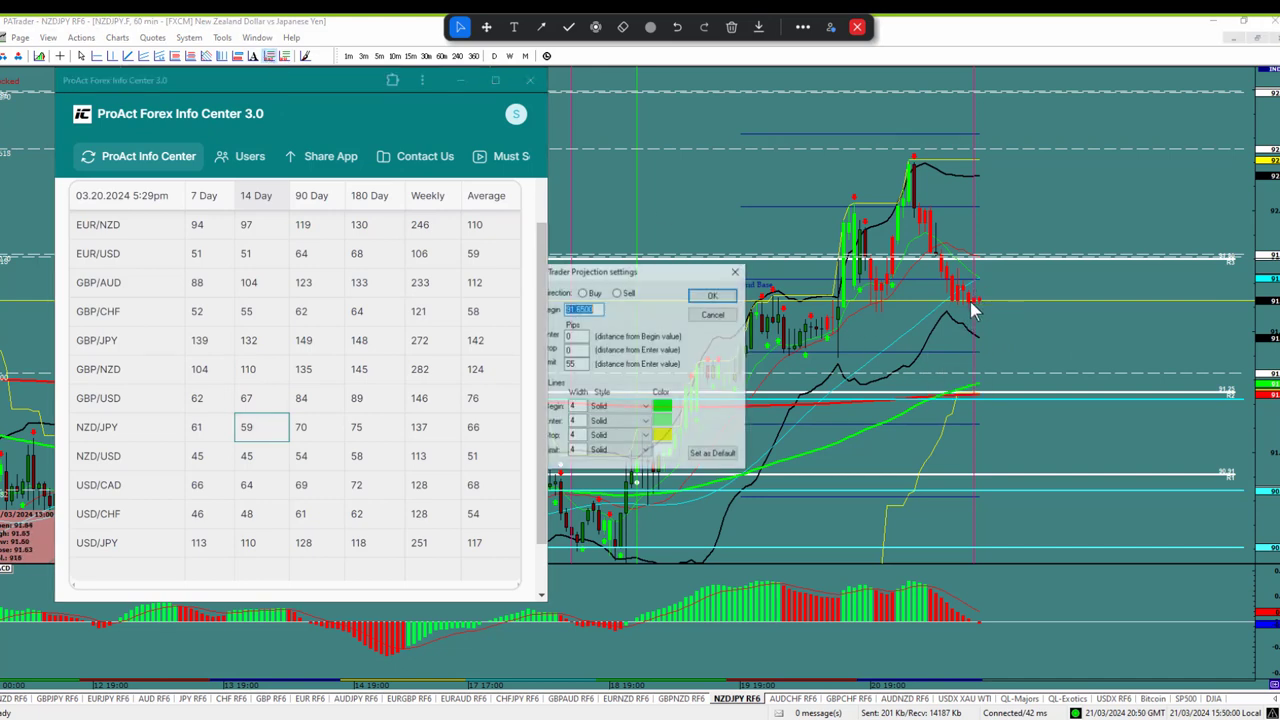
click(616, 292)
drag(579, 367, 552, 363)
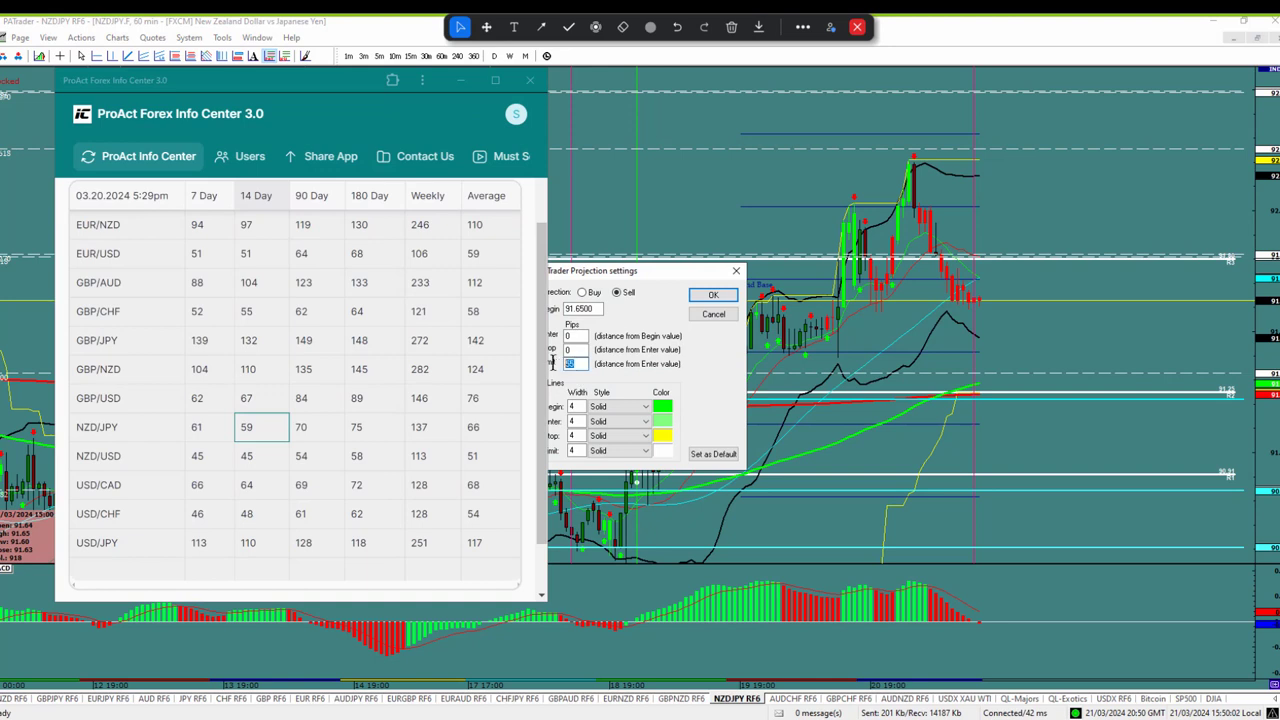
text(5)
click(711, 296)
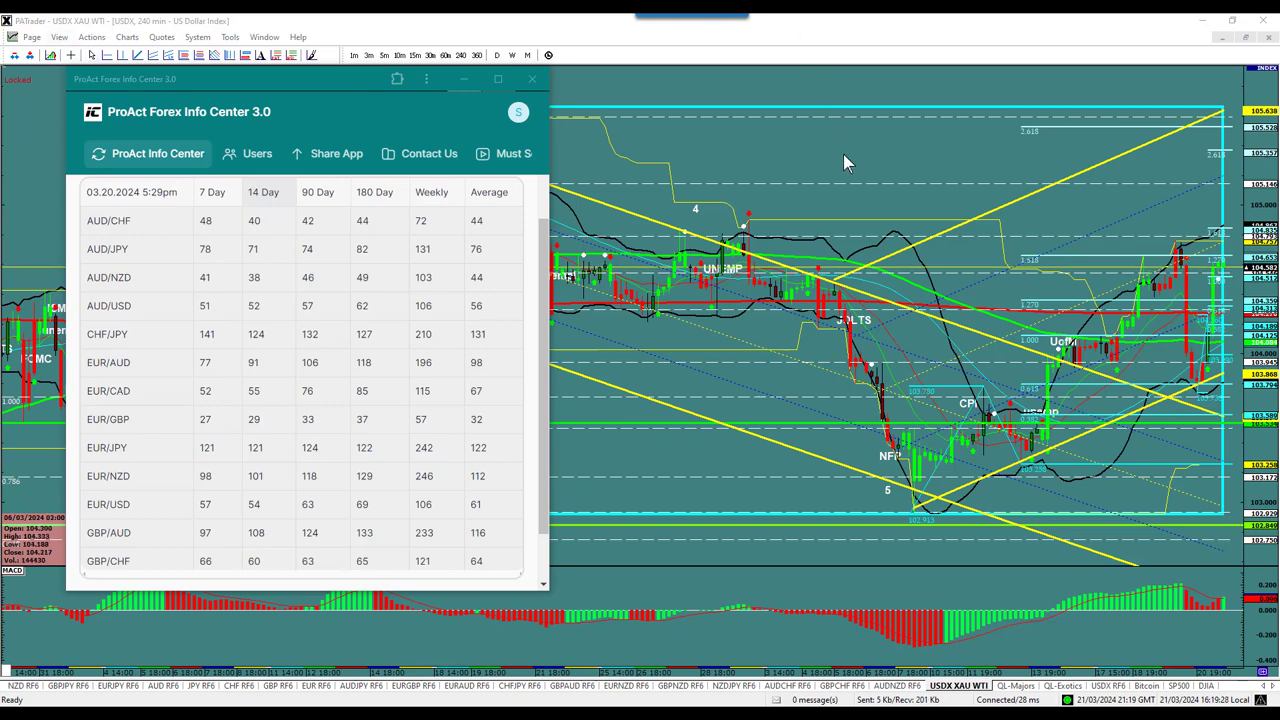
- Drag the USDX 240-minute chart left to leave space after its latest bars
drag(843, 152, 694, 163)
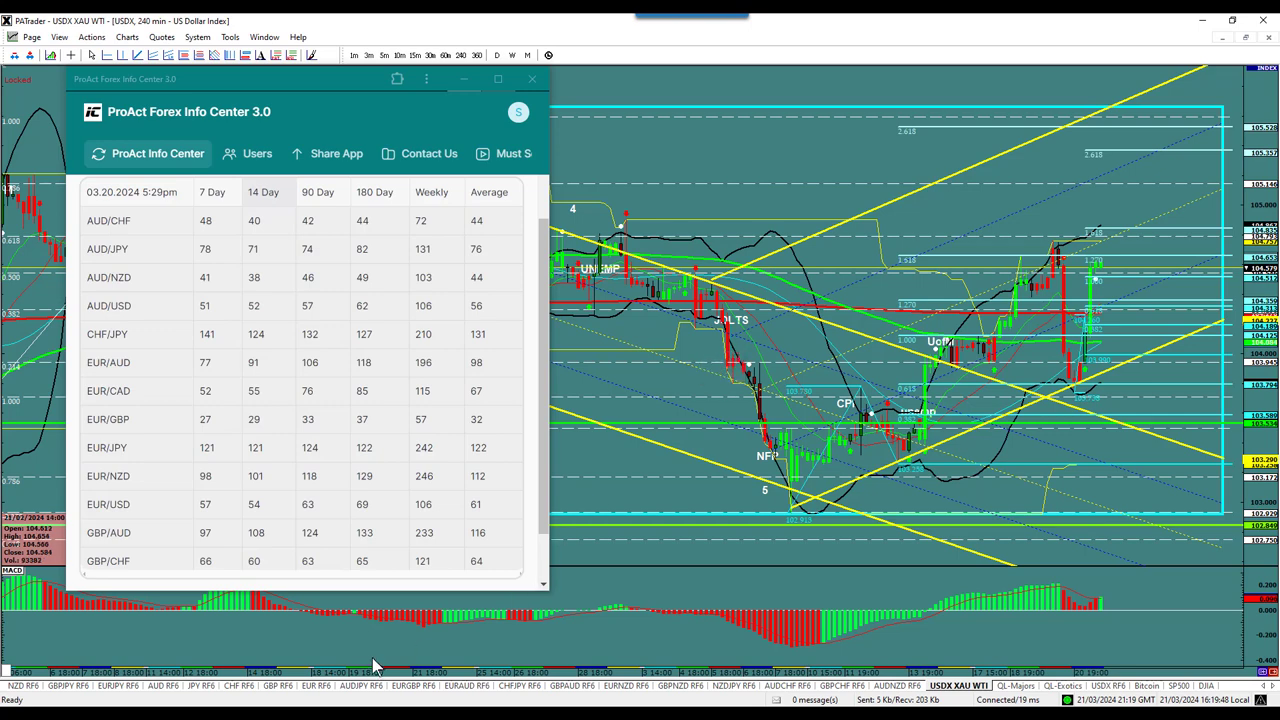
- Open the GBP RF6 page and maximize the GBPUSD 60-minute chart with room past the latest bar
click(279, 688)
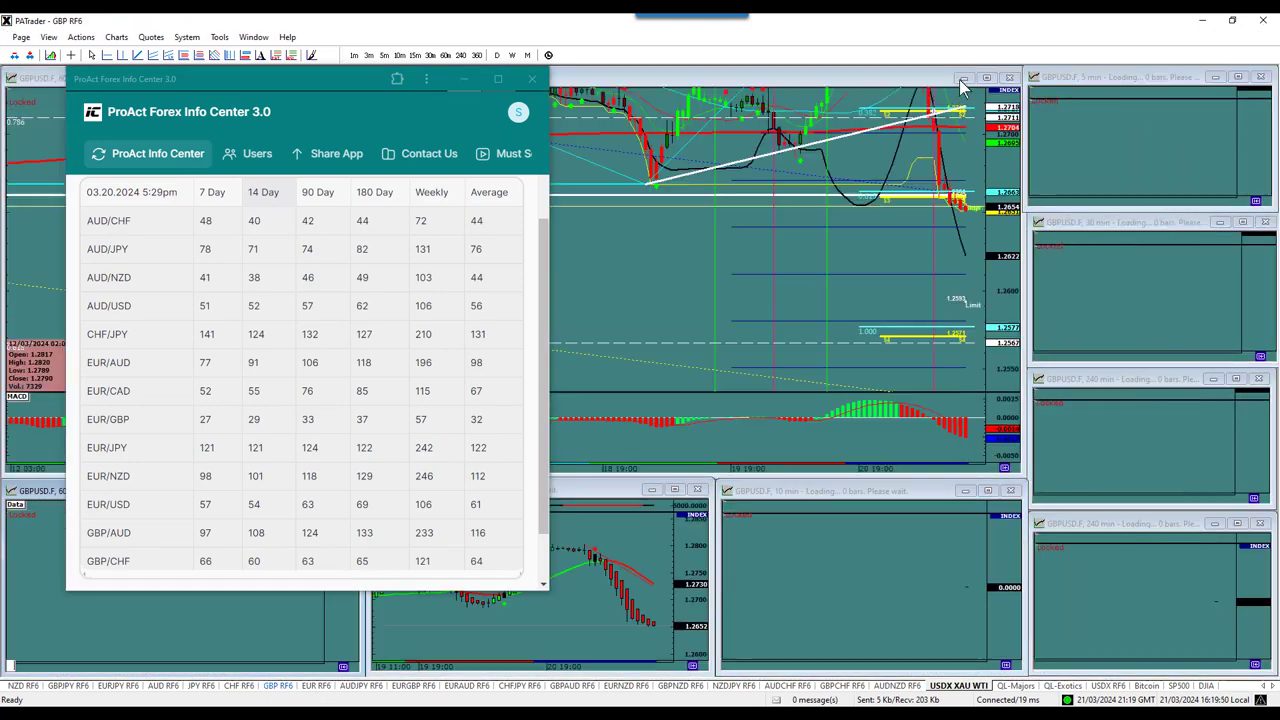
scroll(268, 240, down, 3)
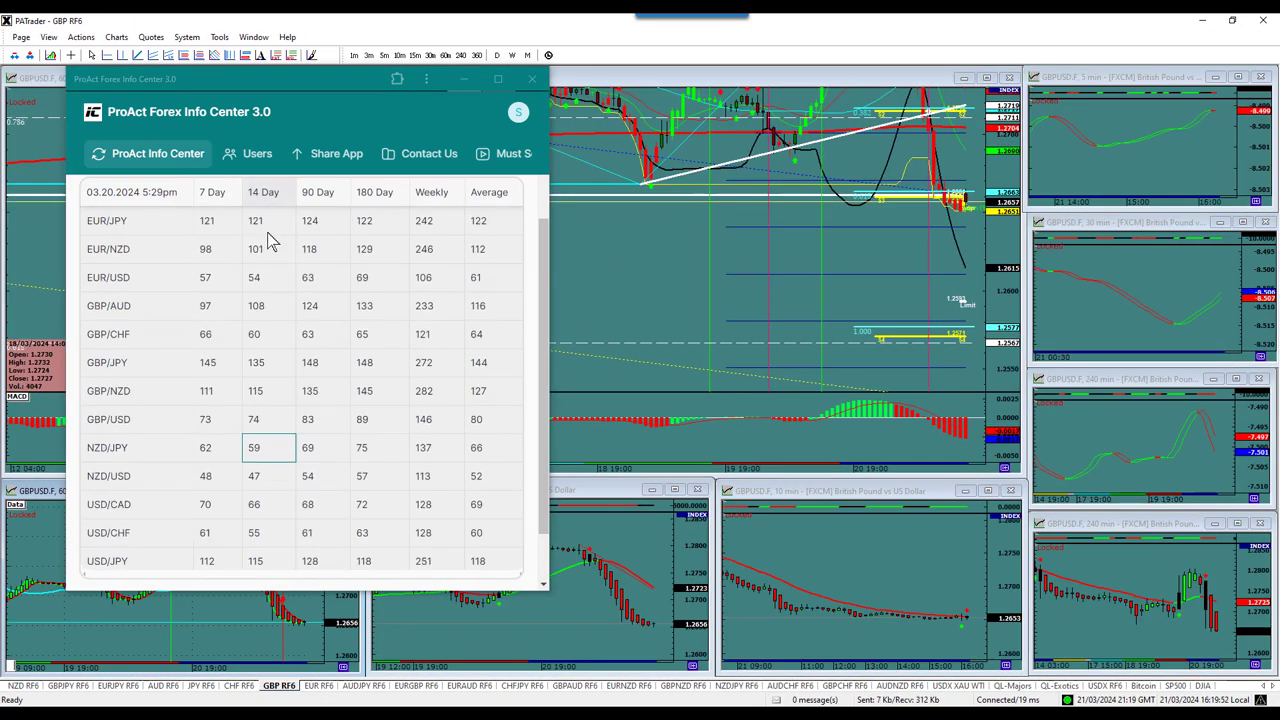
scroll(268, 240, up, 3)
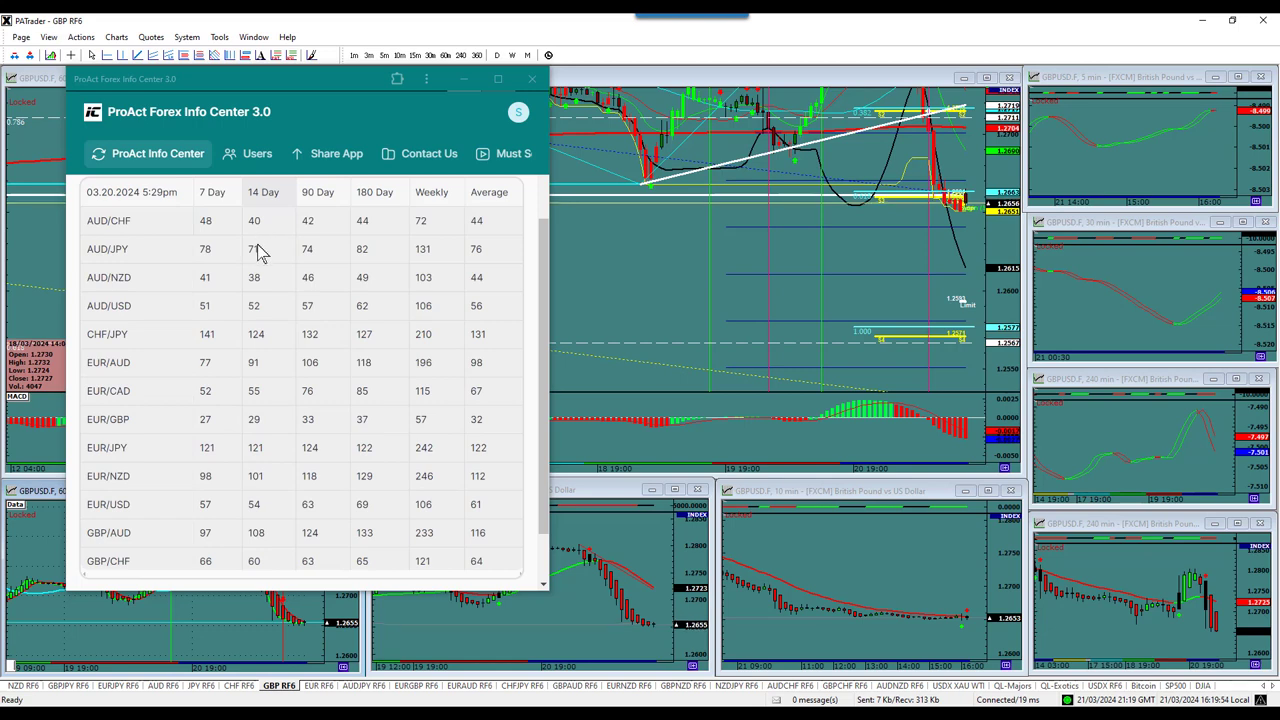
scroll(257, 250, down, 3)
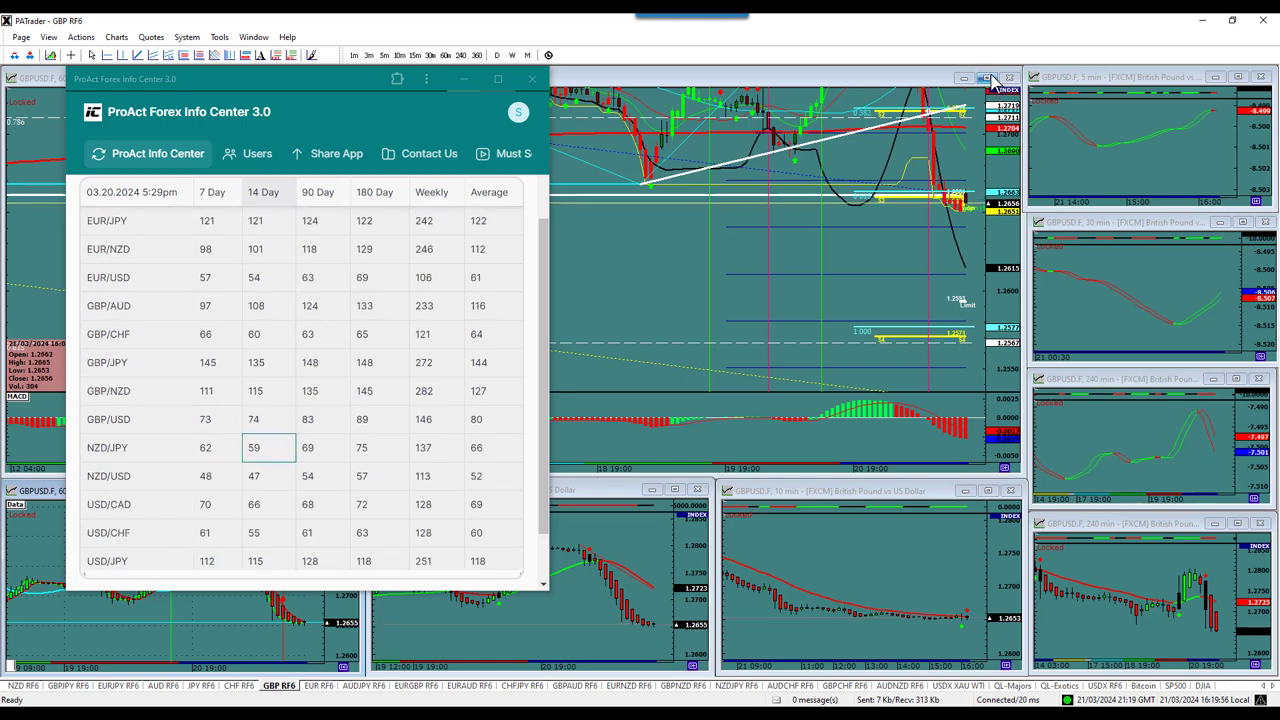
click(990, 85)
click(987, 79)
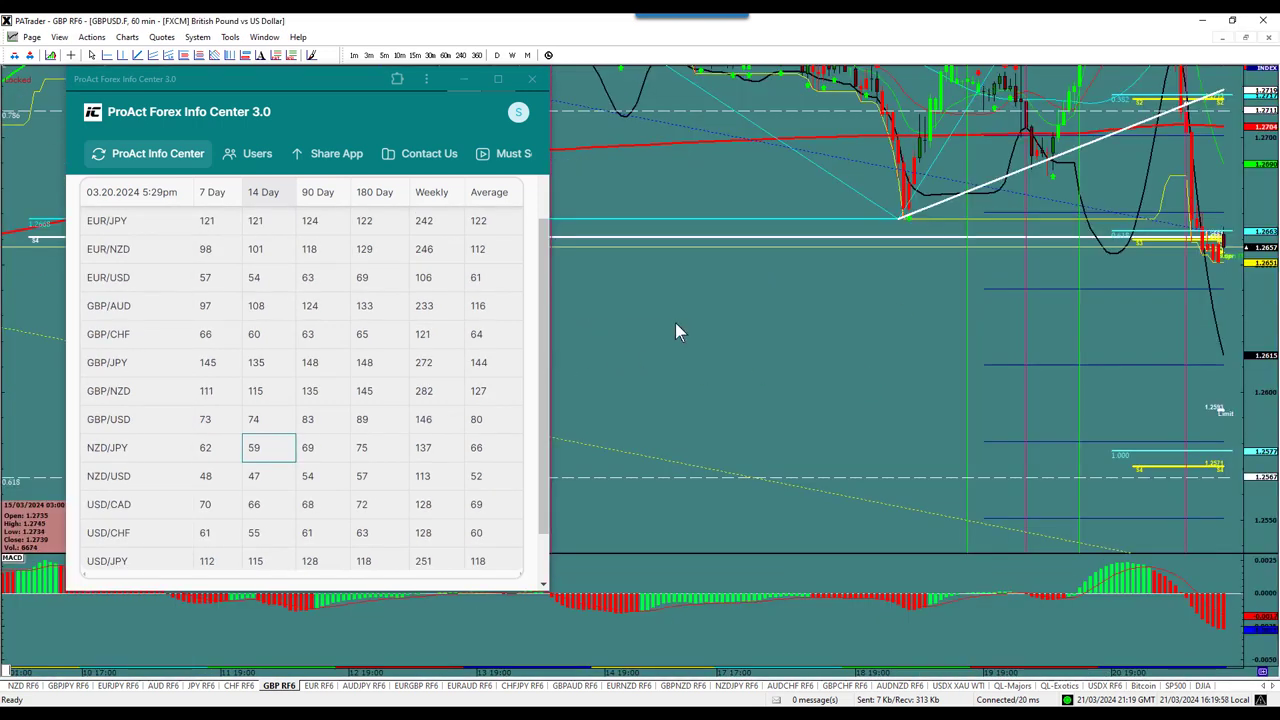
drag(675, 332, 408, 277)
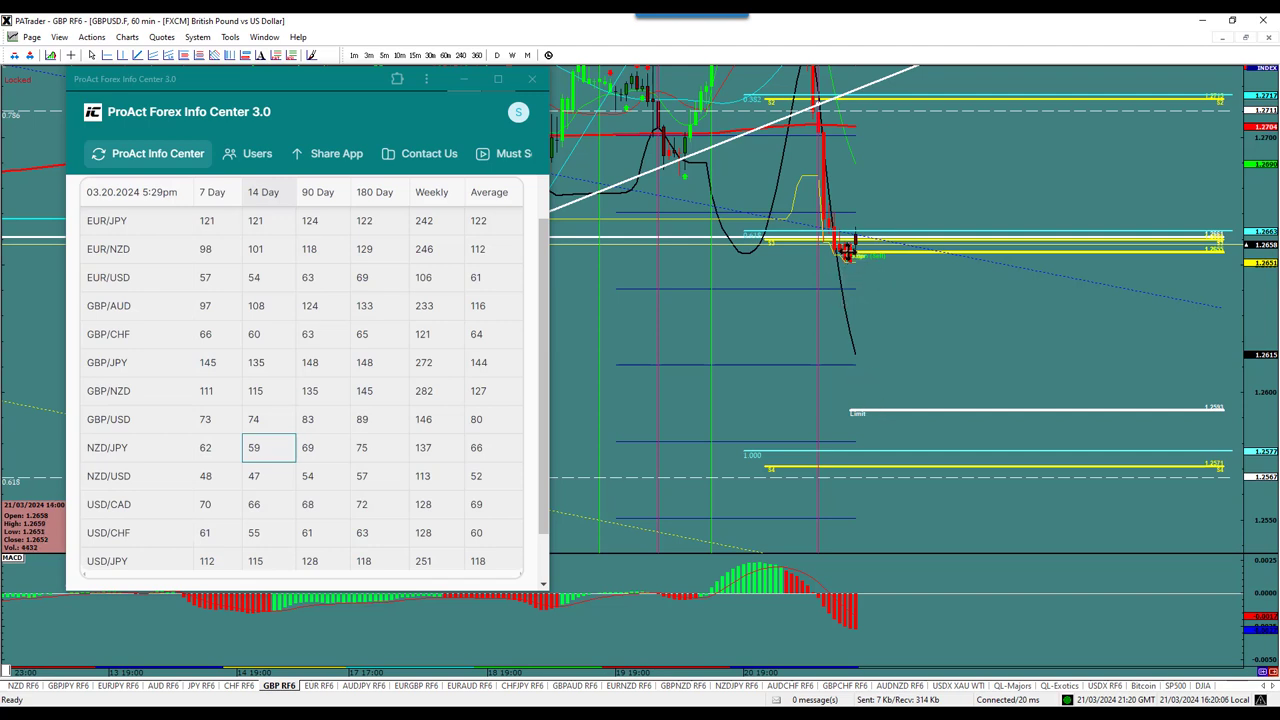
- Remove the old GBPUSD projection and check GBP/USD's 14-day range of 74
right_click(848, 245)
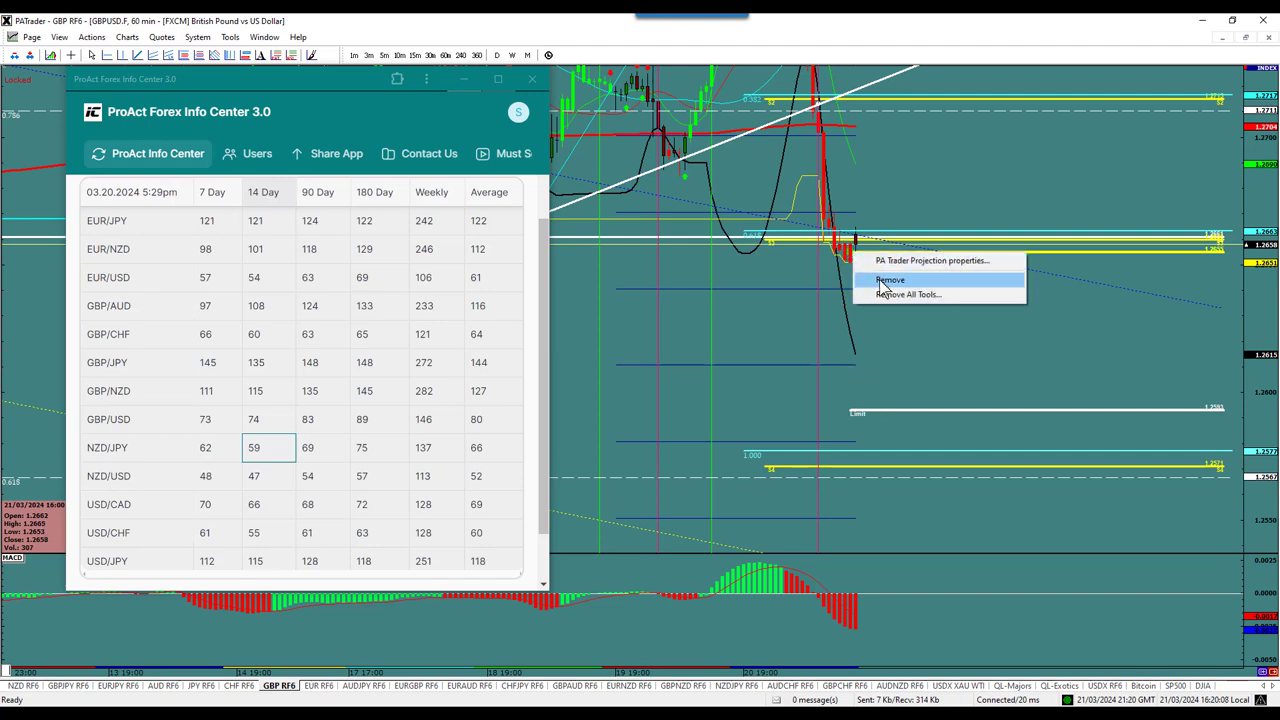
click(930, 280)
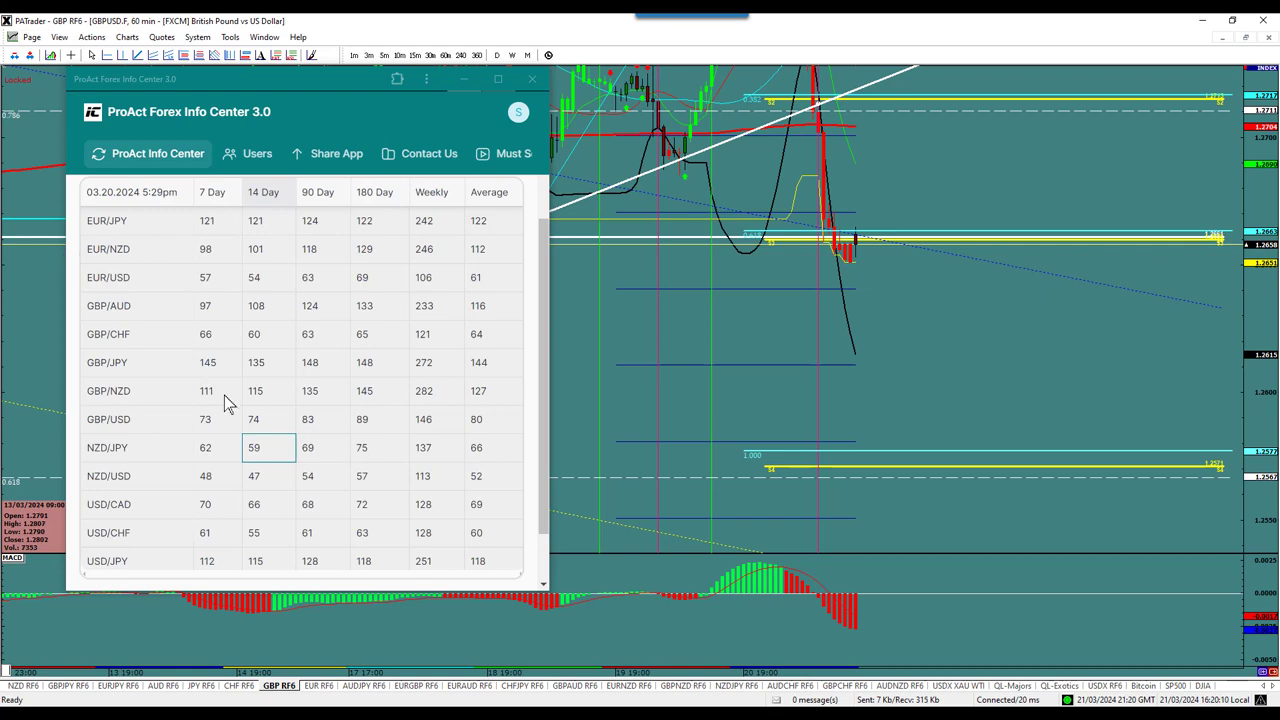
scroll(224, 398, up, 3)
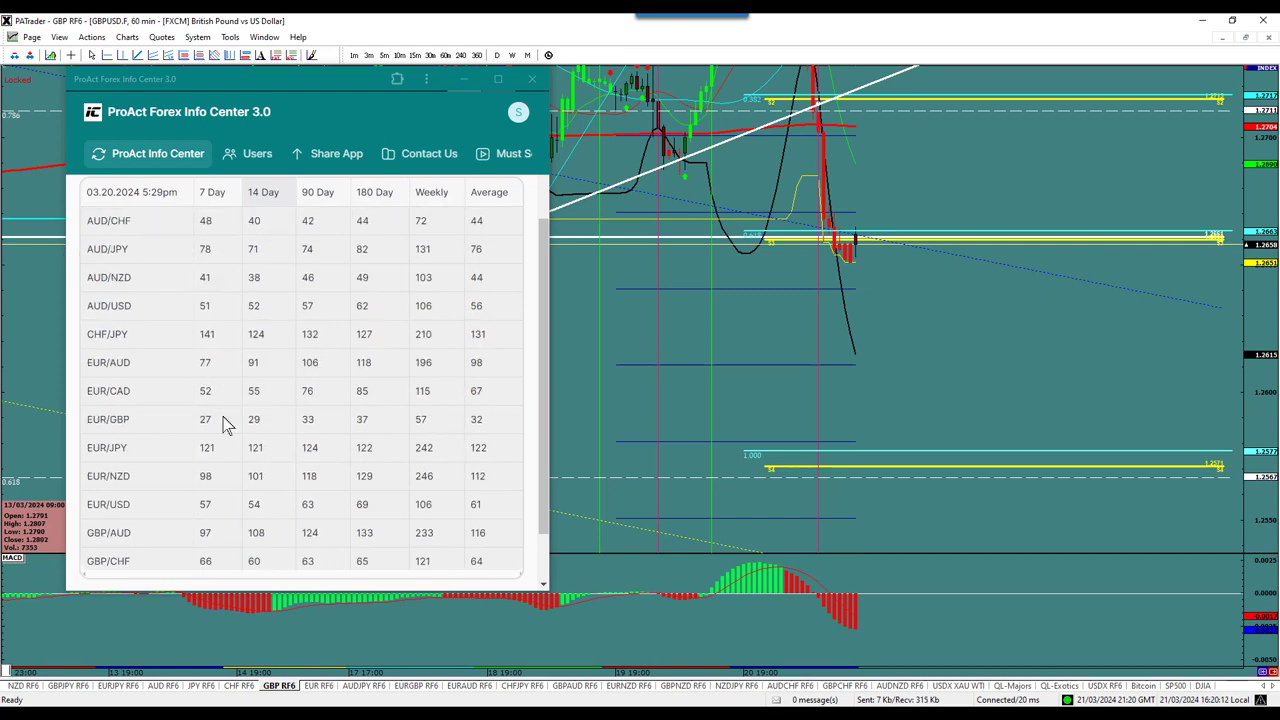
scroll(227, 483, down, 4)
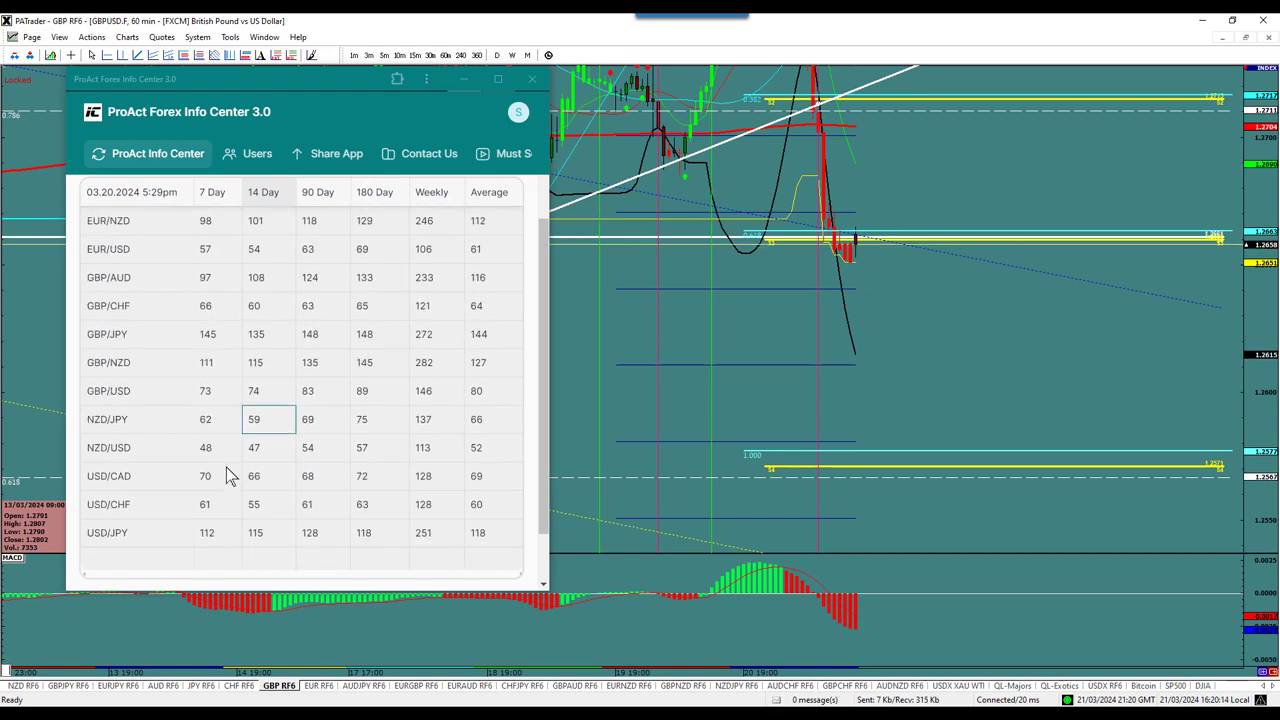
click(266, 393)
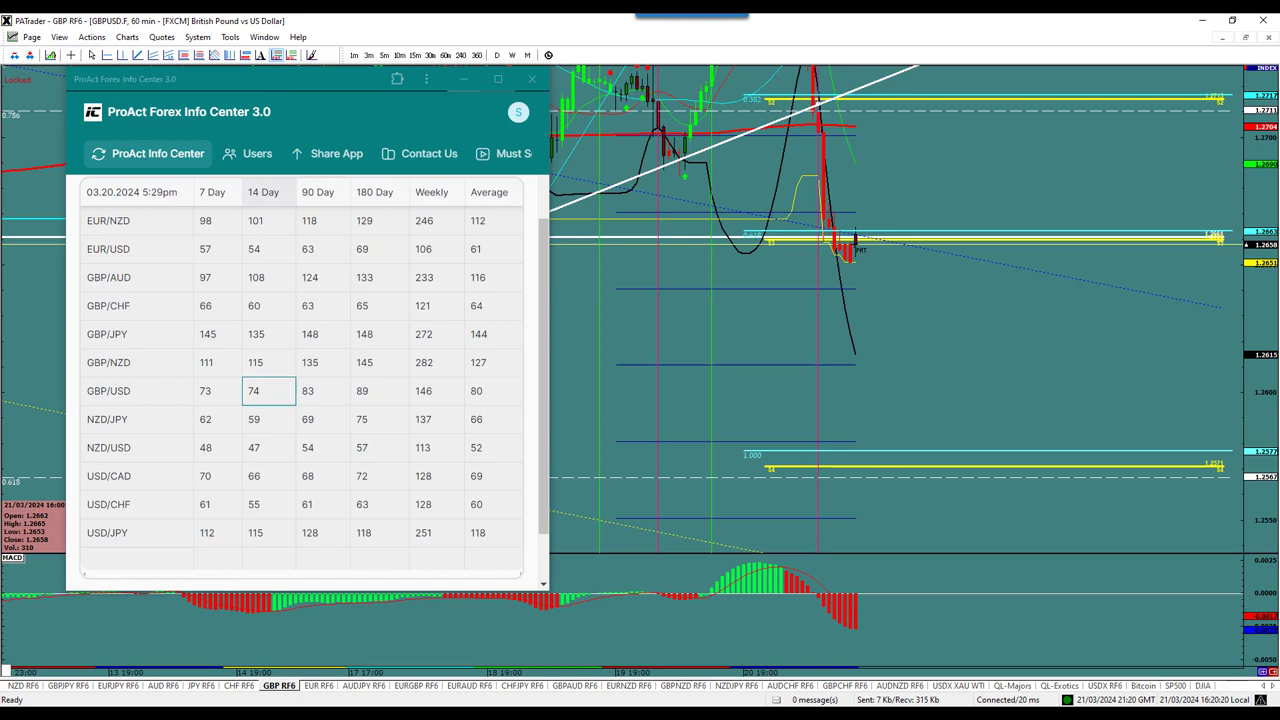
- Place a sell projection on GBPUSD from 1.2658 with a 74-pip limit
click(846, 250)
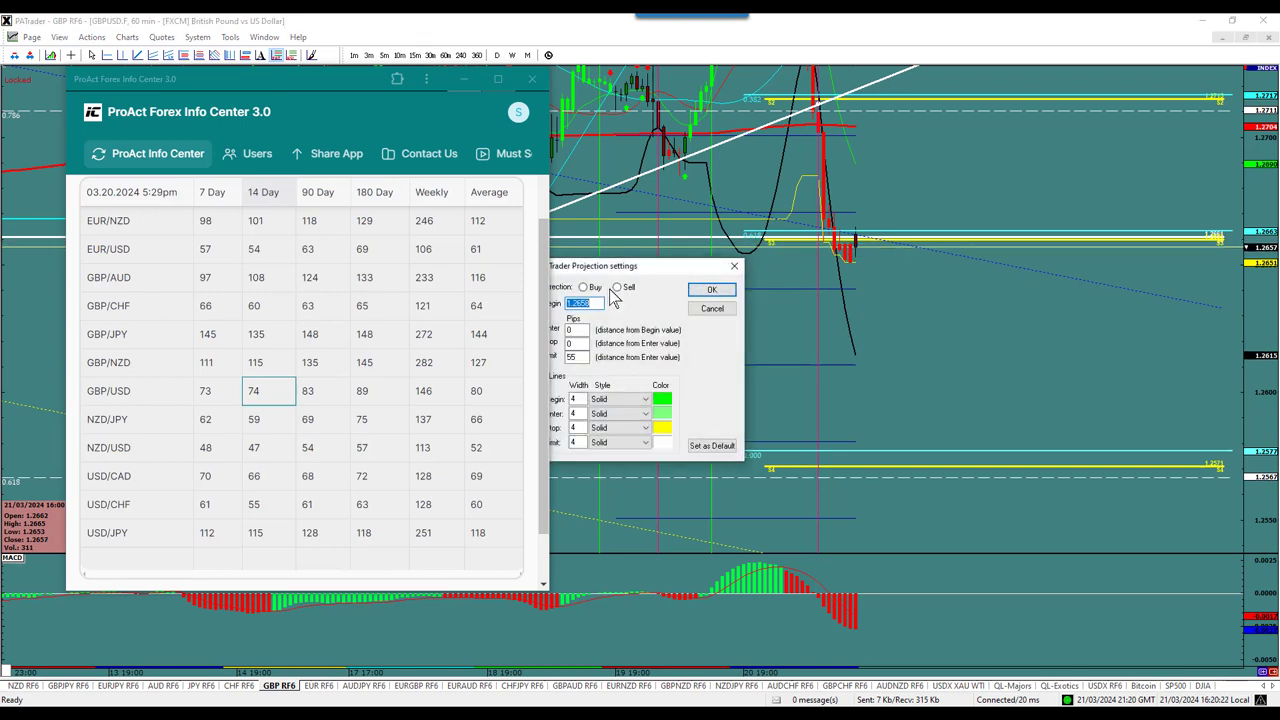
click(617, 287)
drag(583, 357, 557, 365)
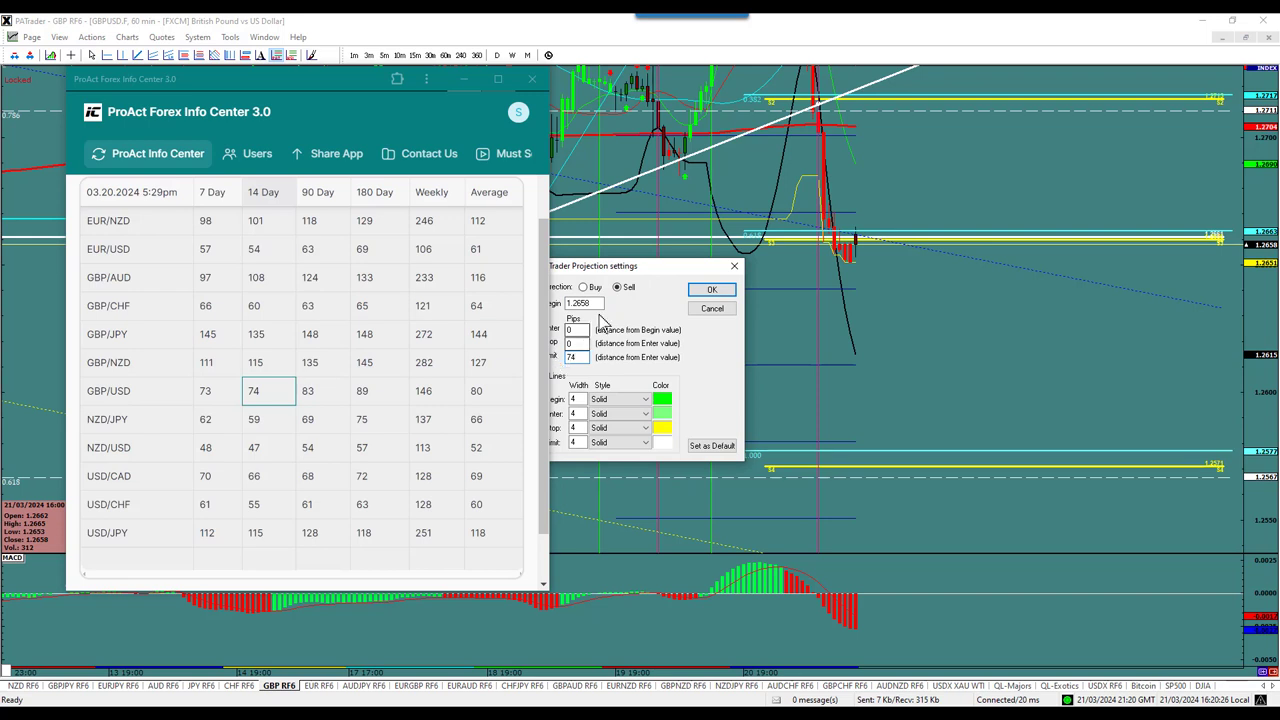
click(711, 290)
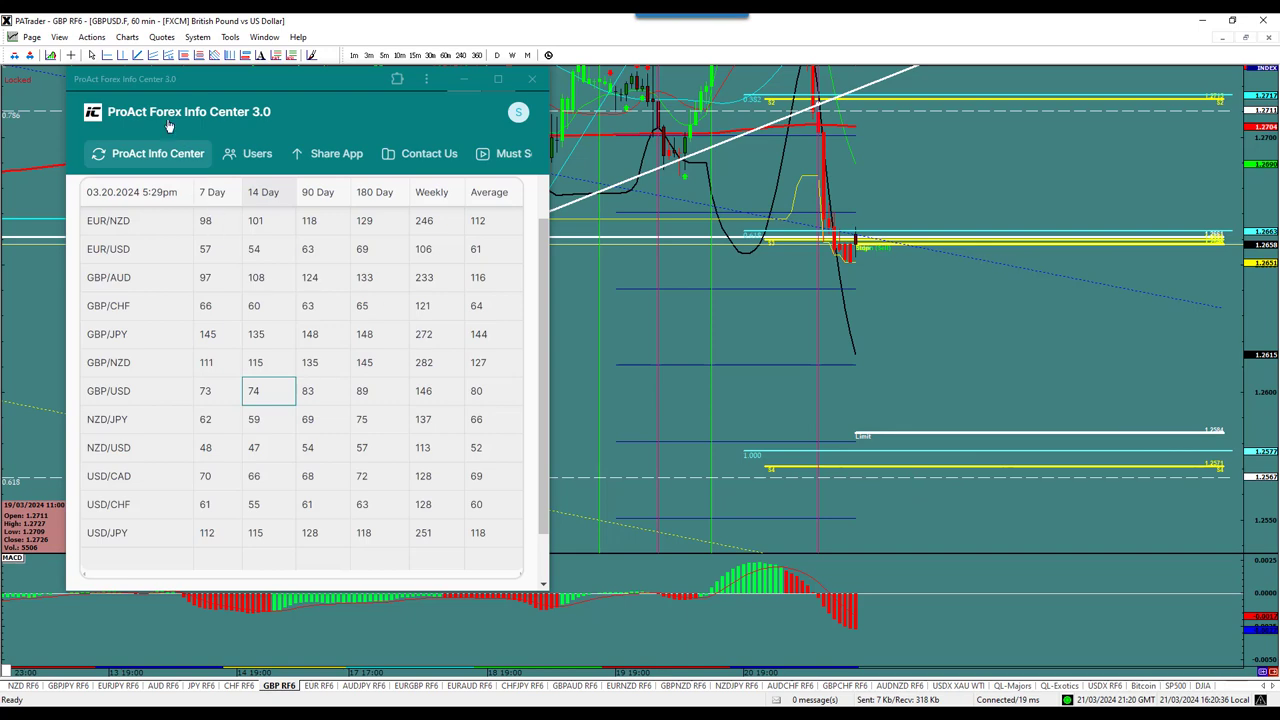
- Start a new admin alert dated 3/21/2024 4:20 PM
click(174, 160)
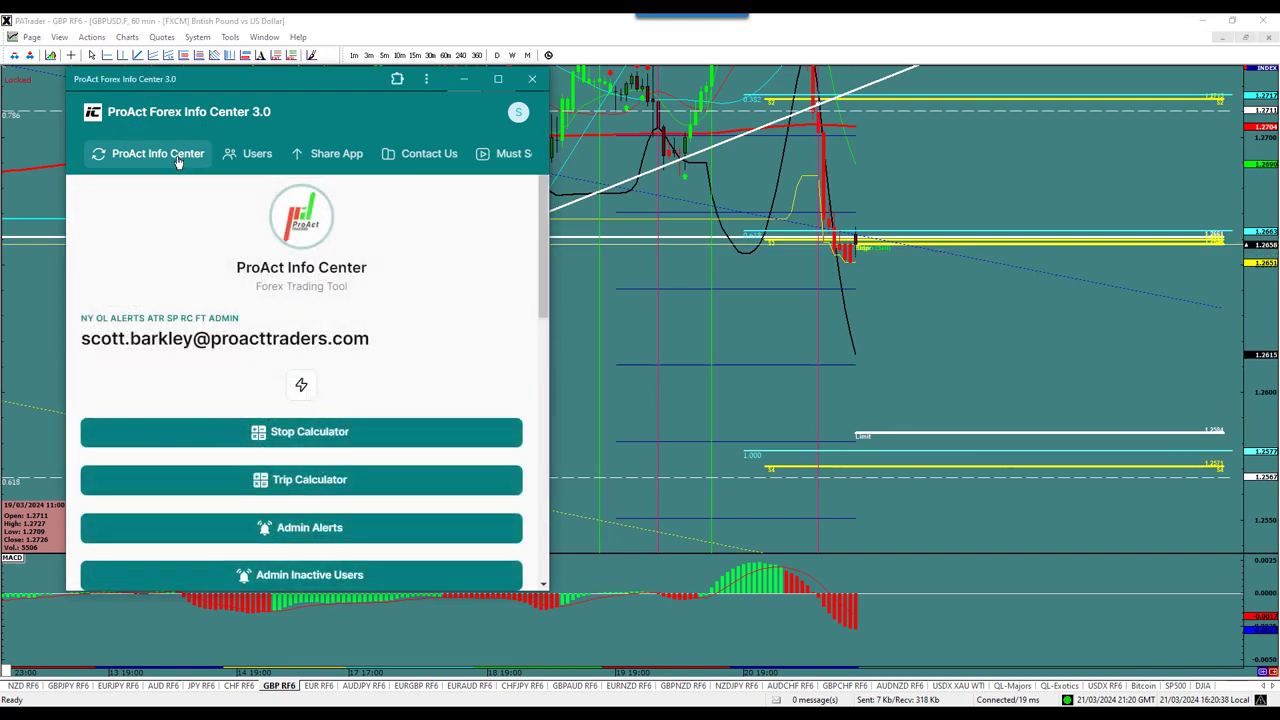
click(308, 528)
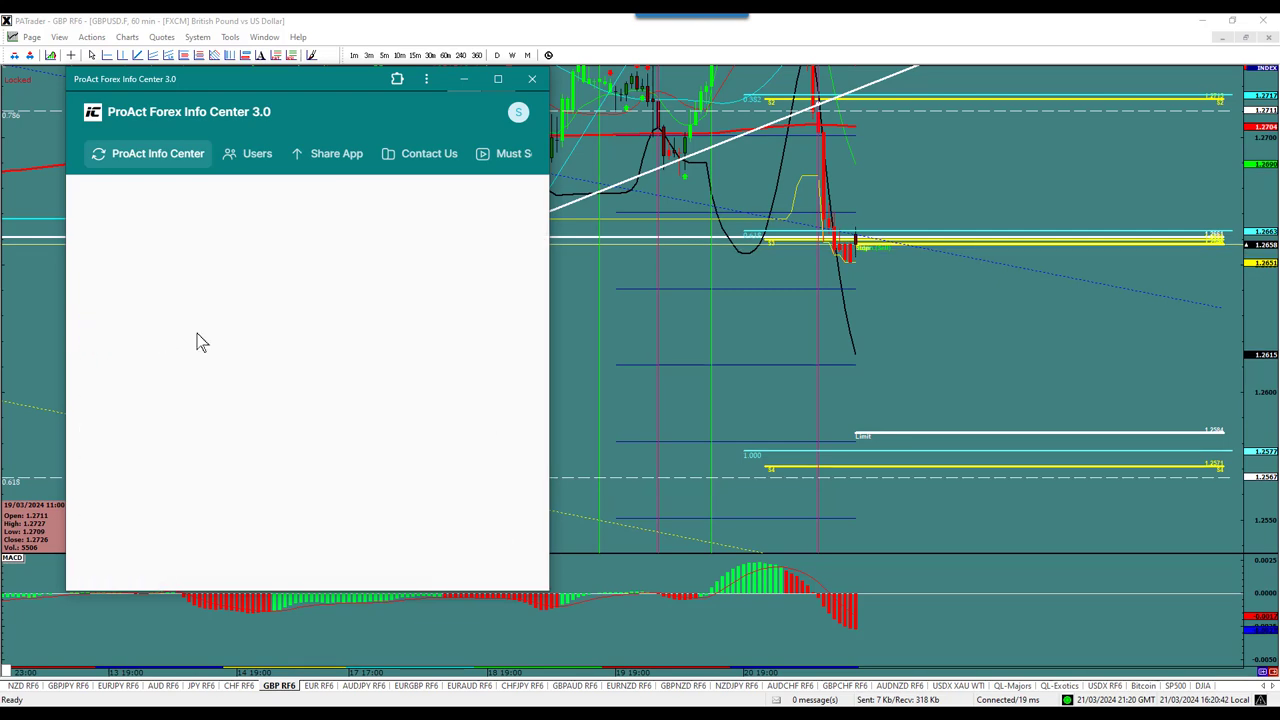
click(277, 329)
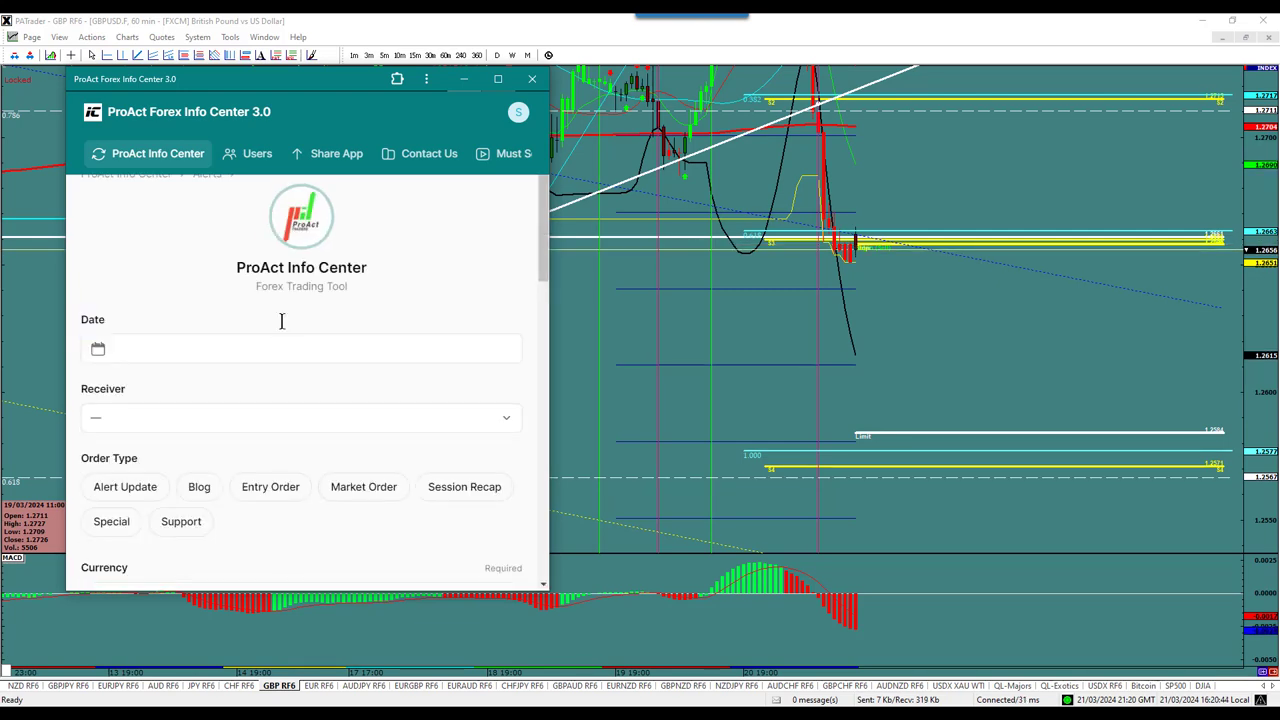
click(97, 350)
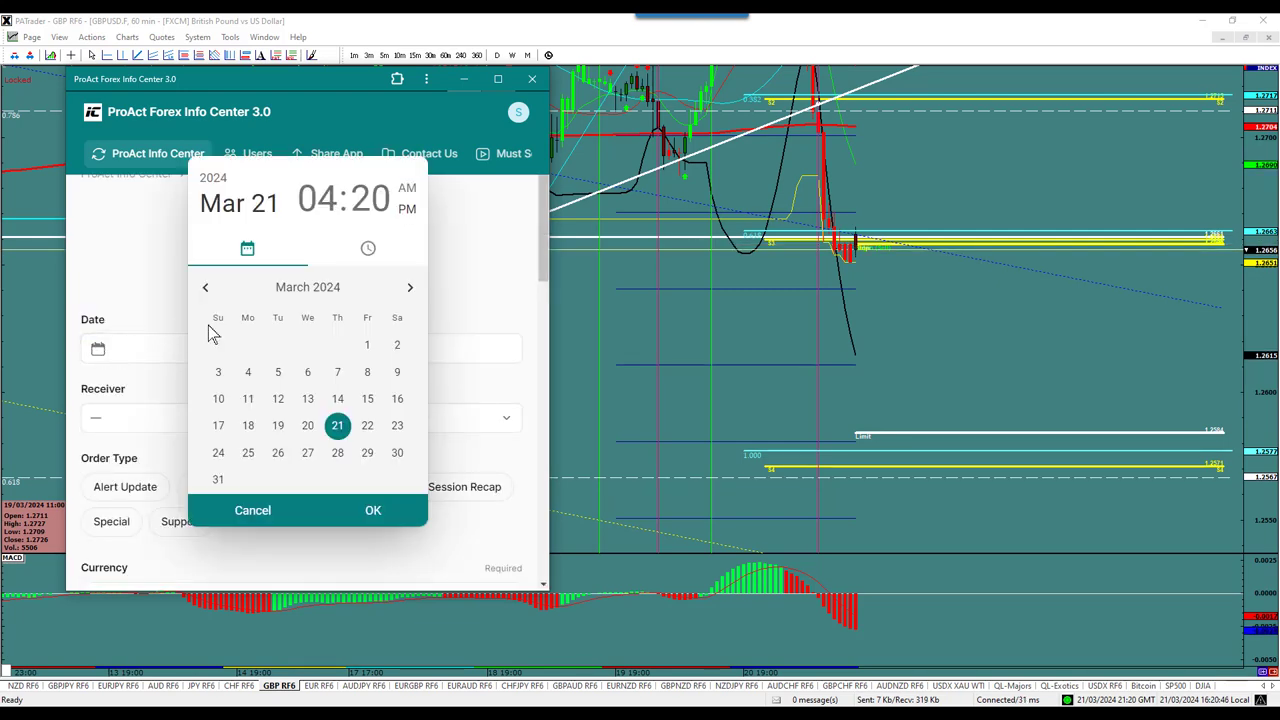
click(372, 511)
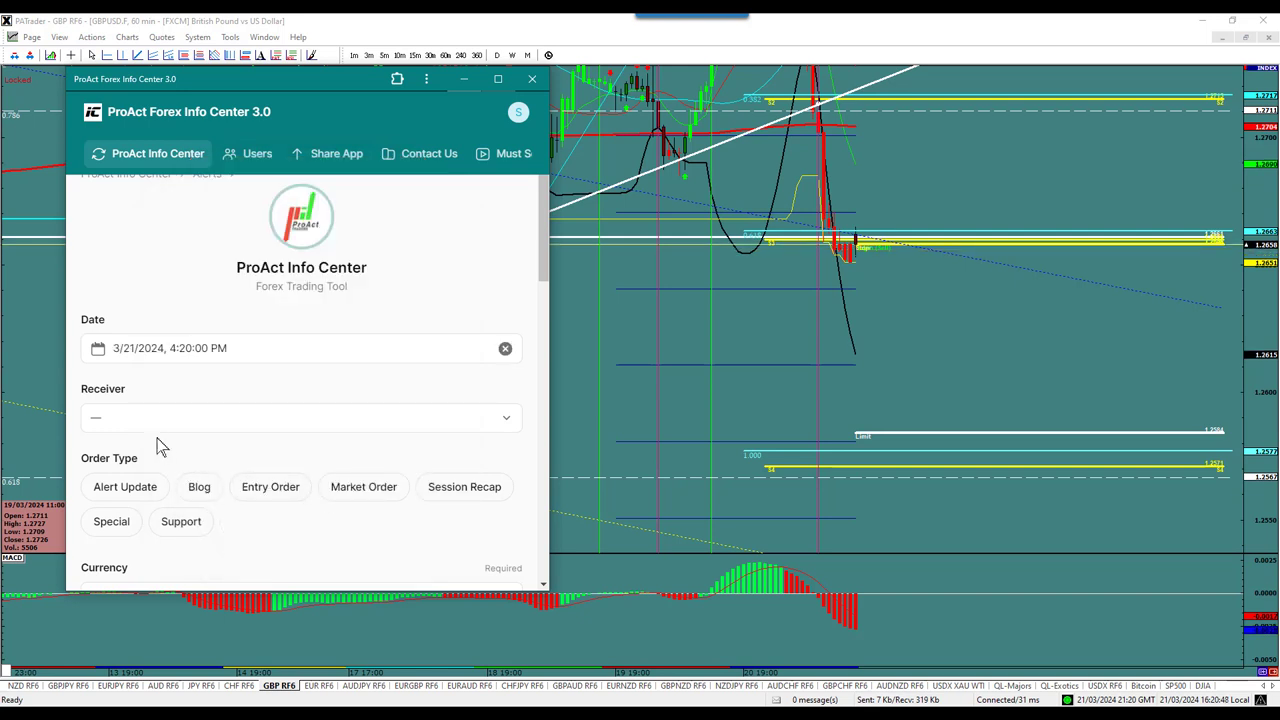
- Set the alert receiver to AAAA and the order type to Alert Update
click(117, 426)
click(101, 272)
click(144, 492)
scroll(423, 410, down, 5)
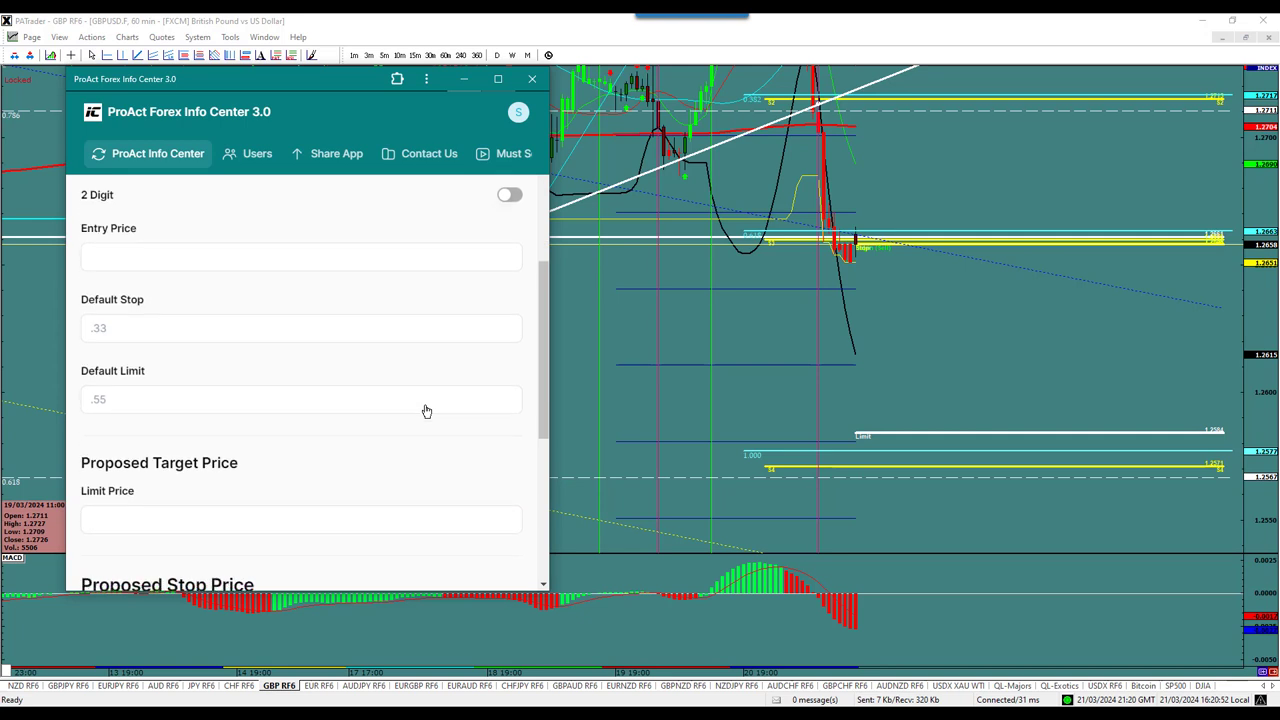
scroll(426, 411, up, 1)
scroll(426, 411, up, 3)
- Set the alert currency to GBP/USD and mark it SELL
click(134, 372)
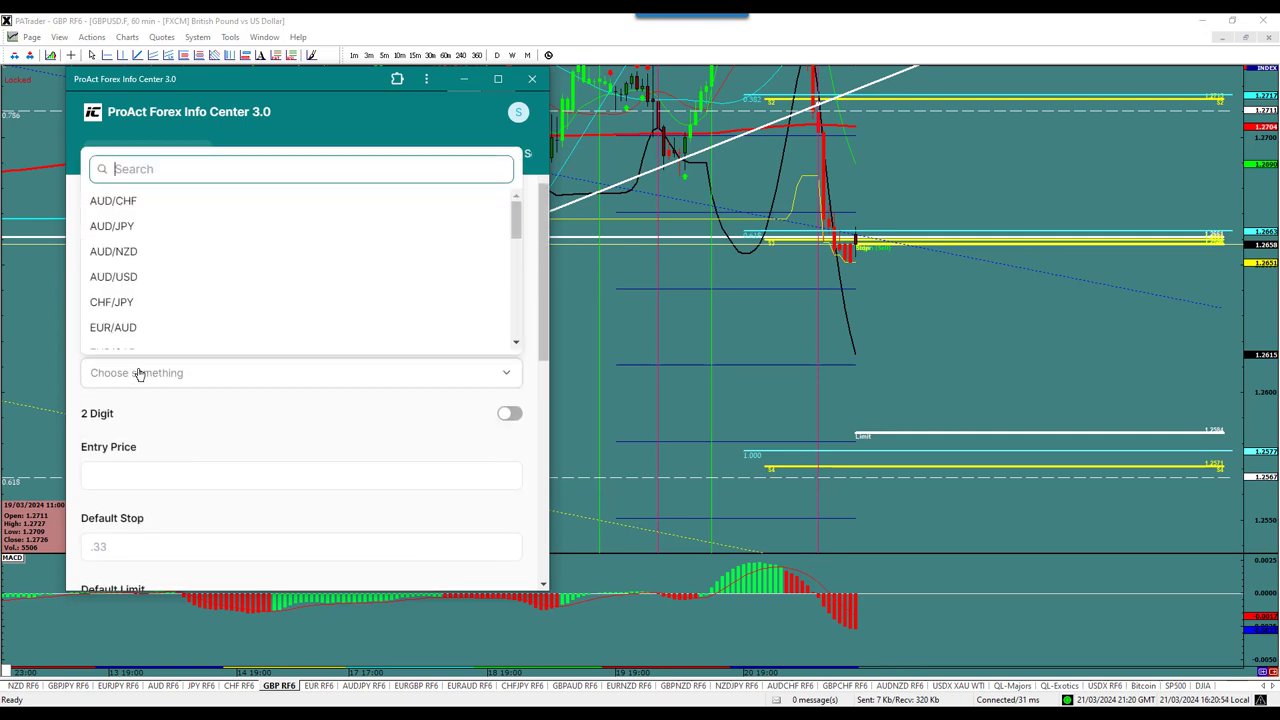
scroll(158, 272, down, 4)
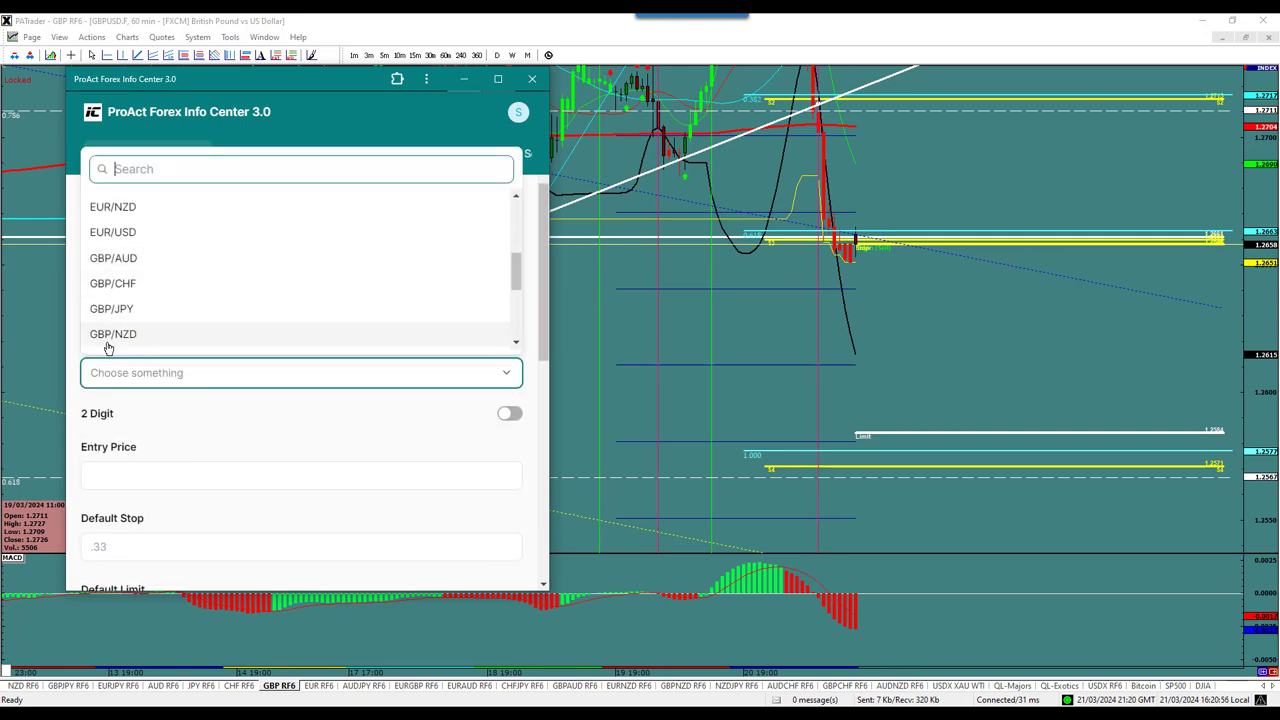
drag(517, 257, 513, 279)
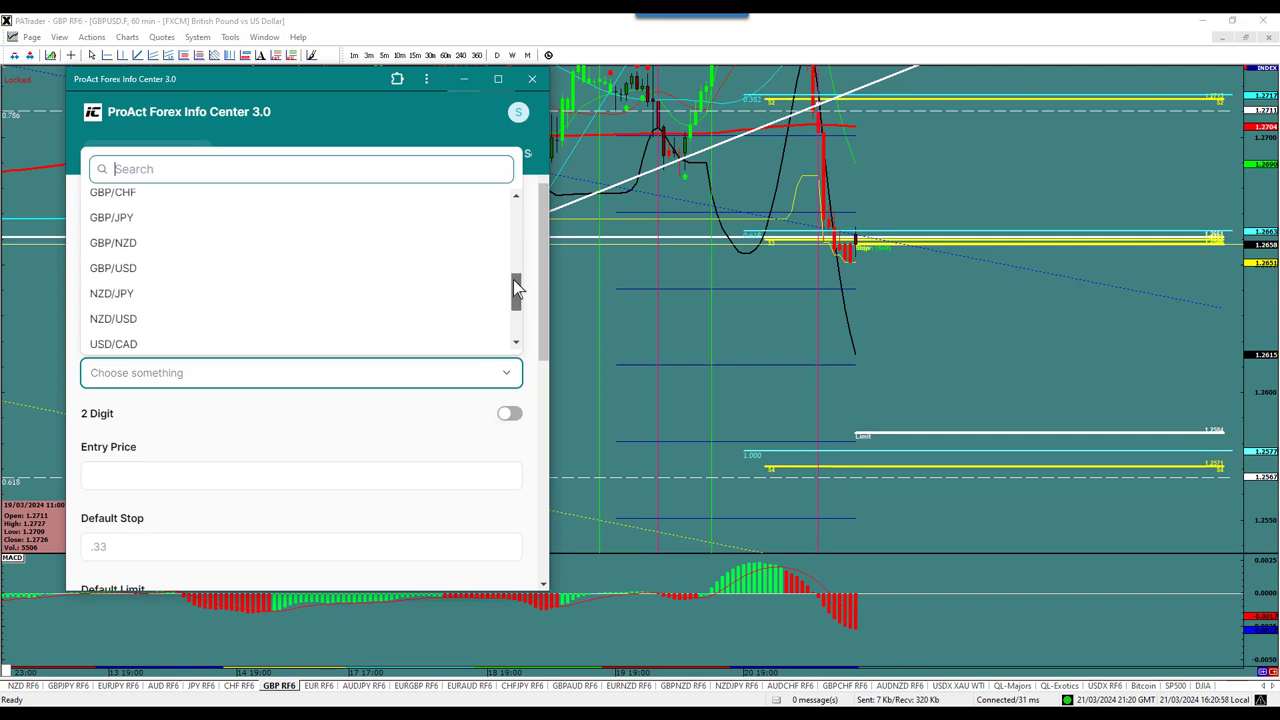
click(122, 268)
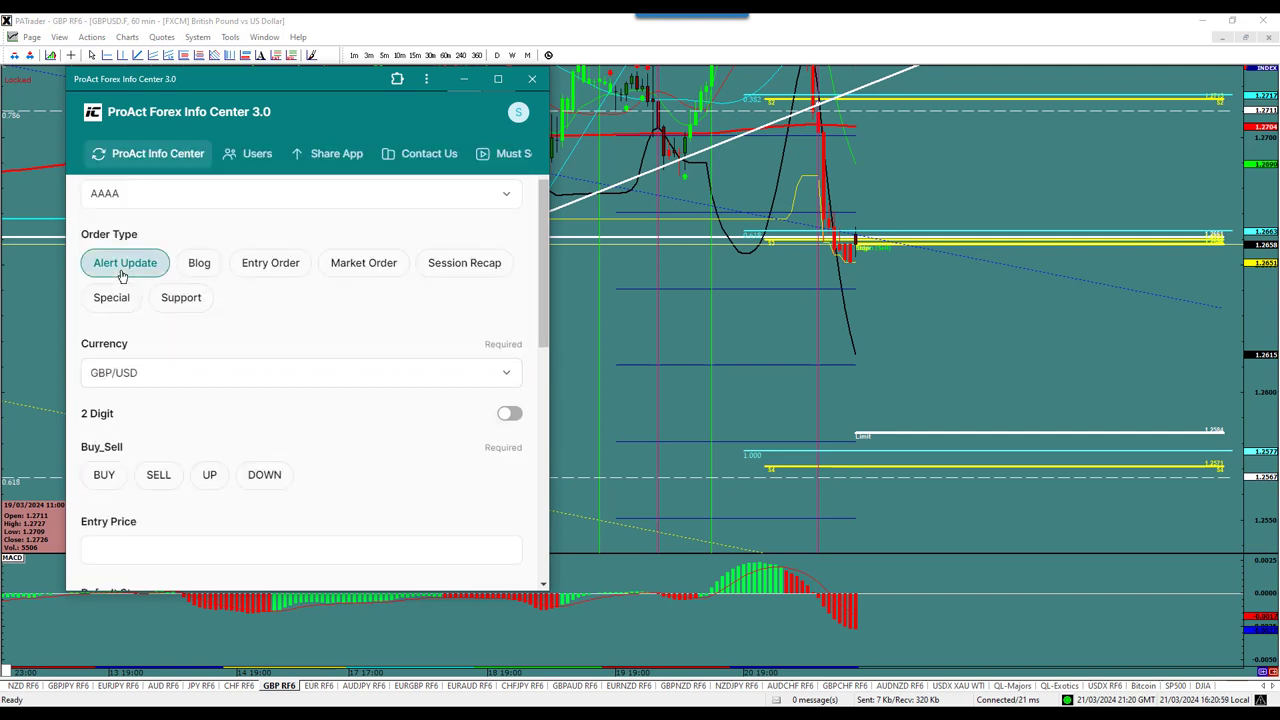
click(152, 476)
scroll(409, 405, down, 1)
scroll(409, 402, down, 4)
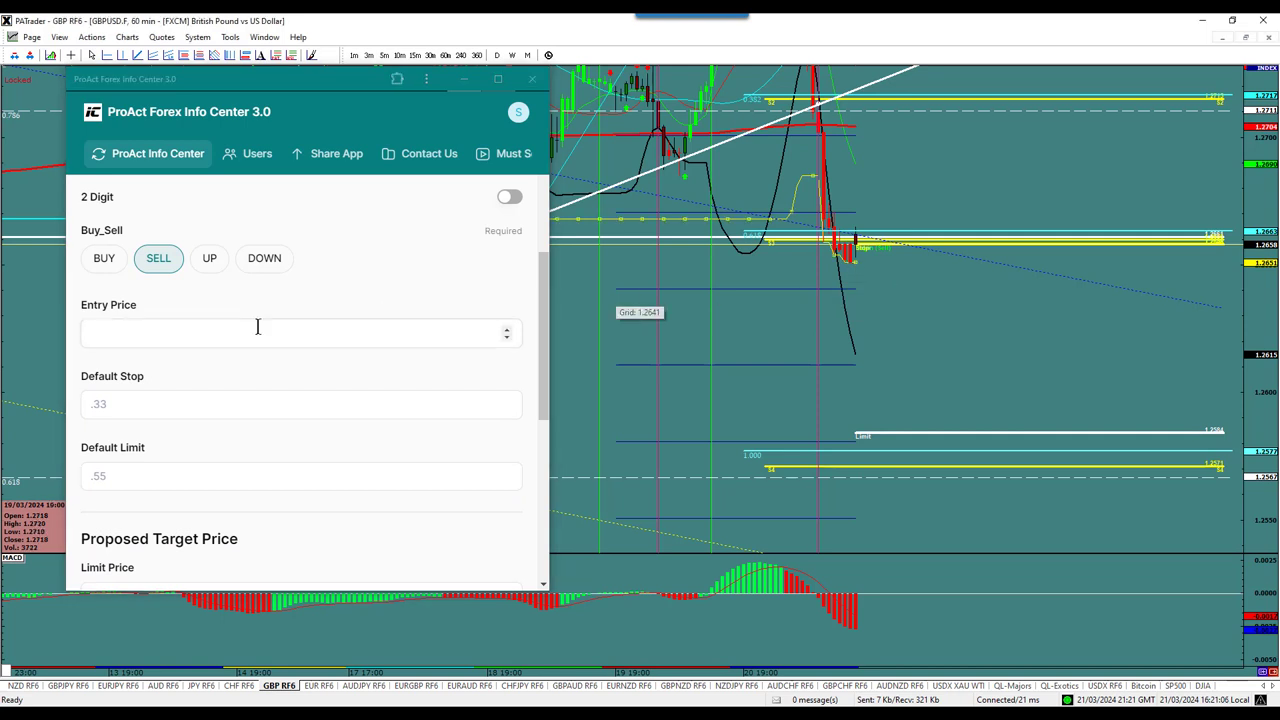
- Enter entry 1.2650 and stop 1.2570, tag the GBP/USD sell alert BH&G, and submit it
click(129, 337)
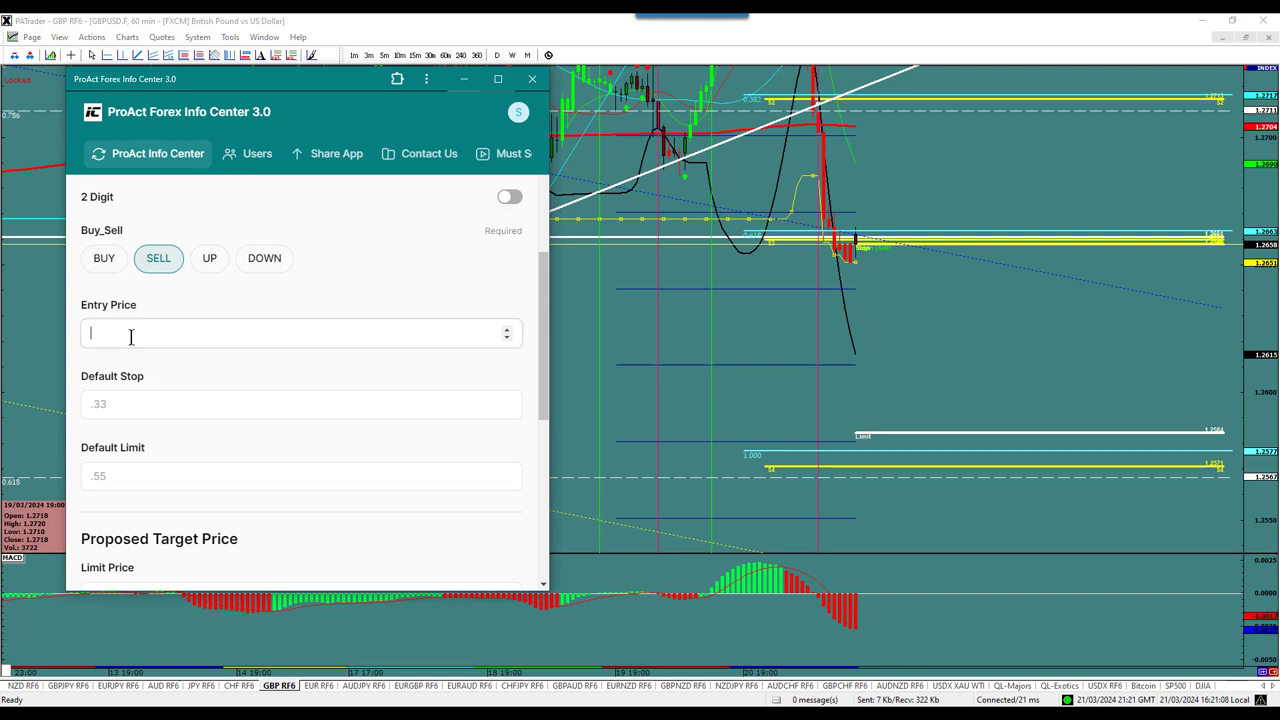
text(1.2650)
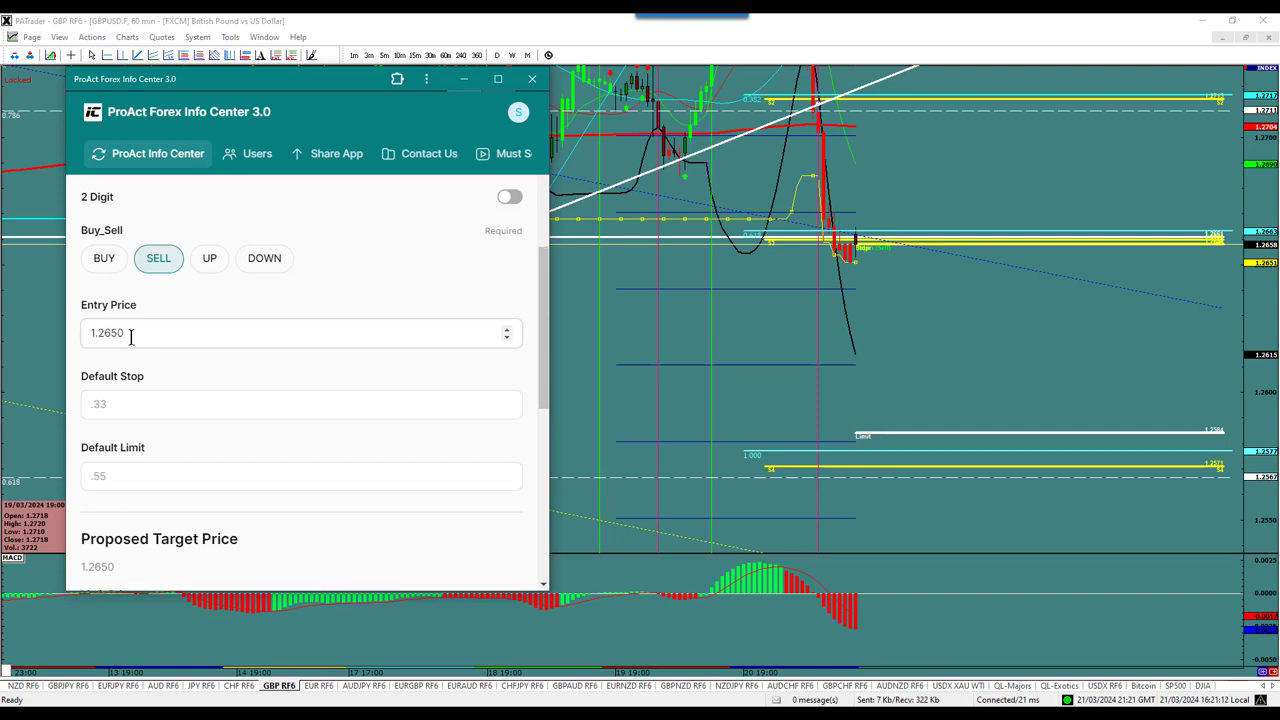
key(Tab)
key(Tab)
key(Tab)
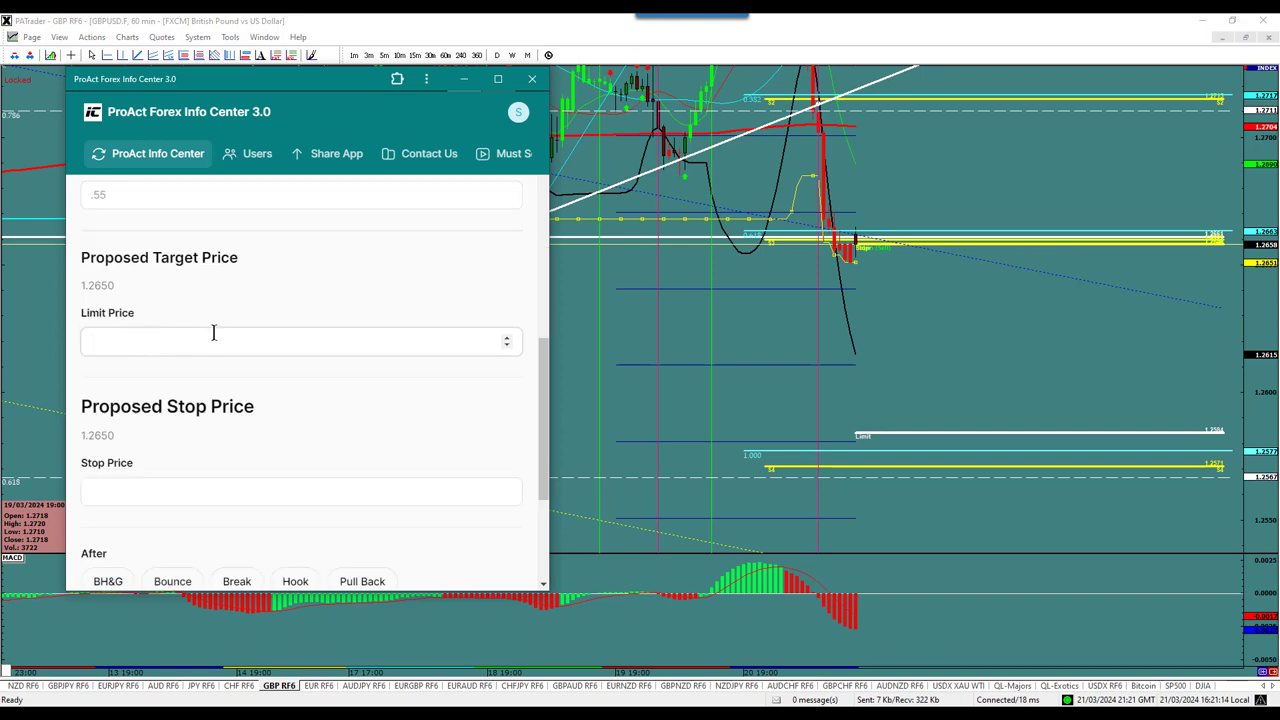
click(213, 337)
key(Tab)
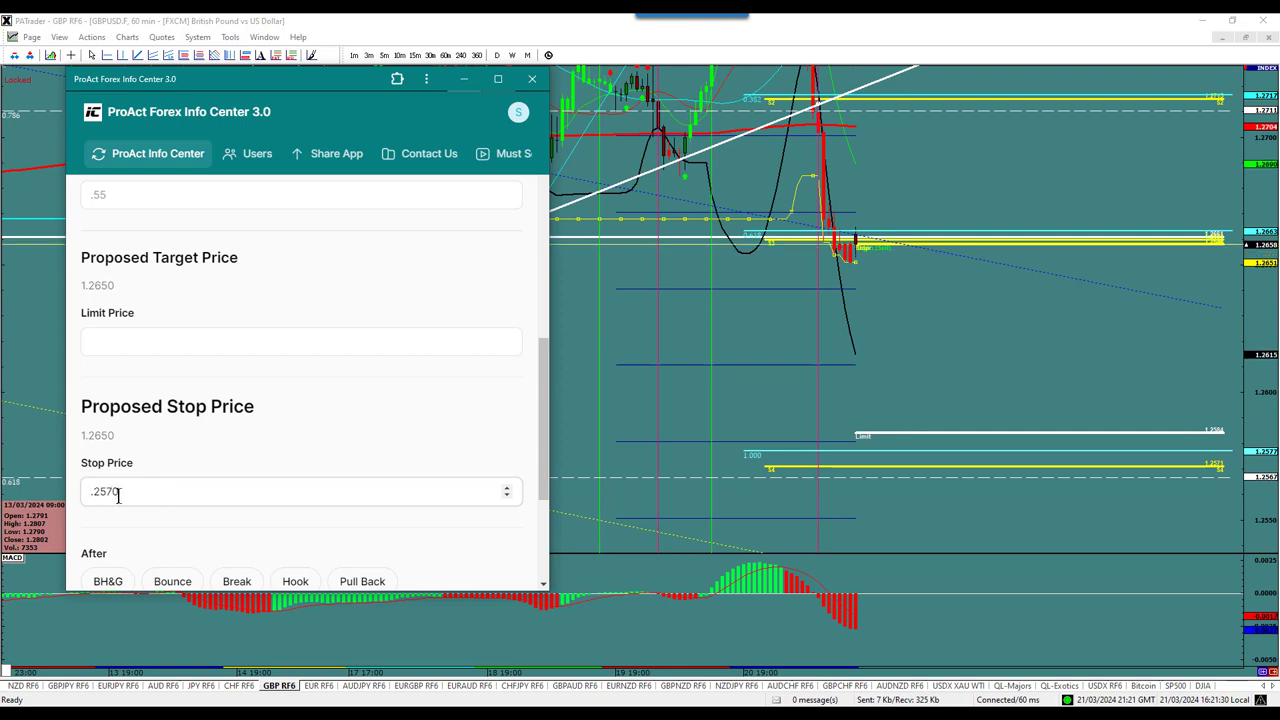
text(1.)
scroll(452, 428, down, 3)
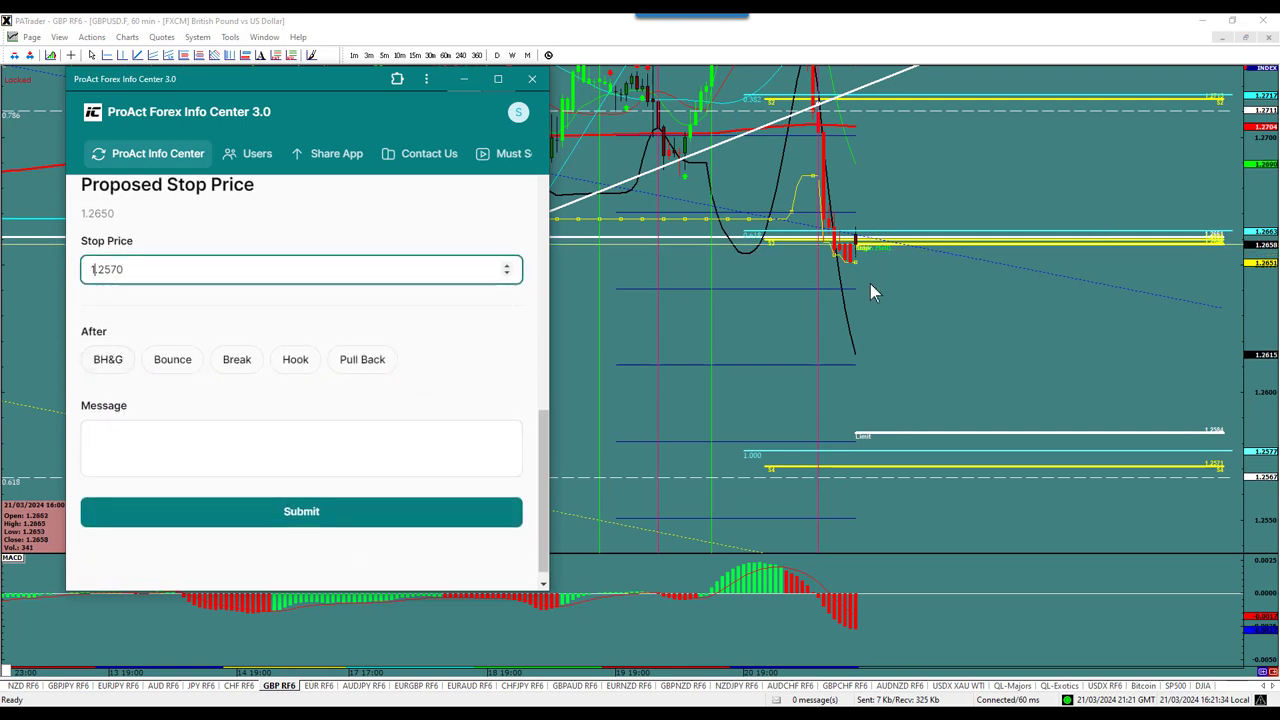
click(108, 362)
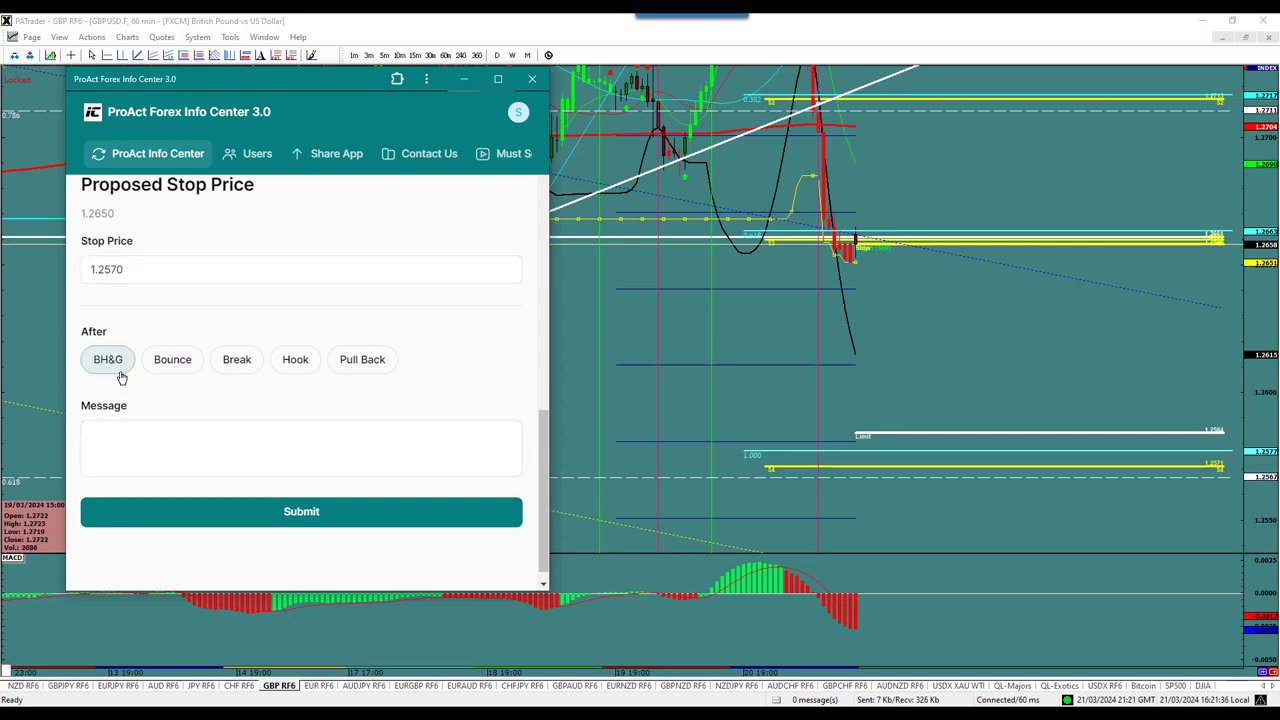
click(304, 527)
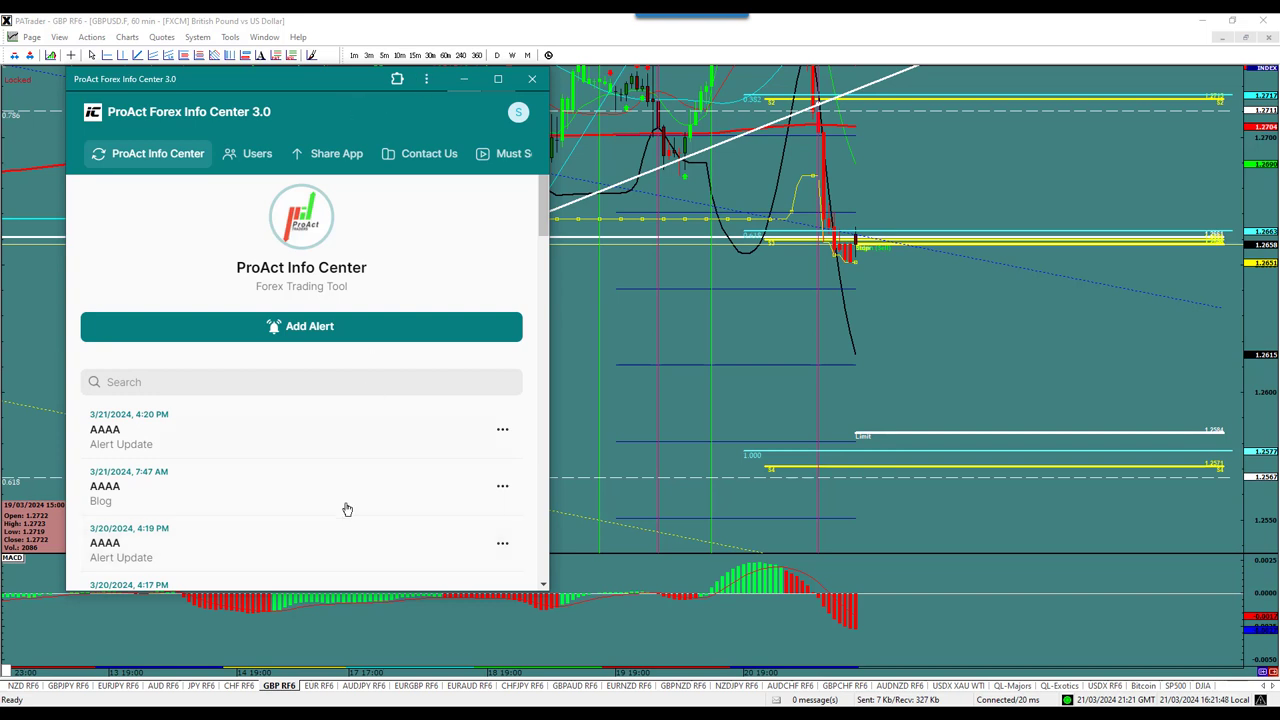
- Enlarge the EURJPY RF6 60-minute chart, pan it left, and remove its old PA Trader Projection
click(201, 685)
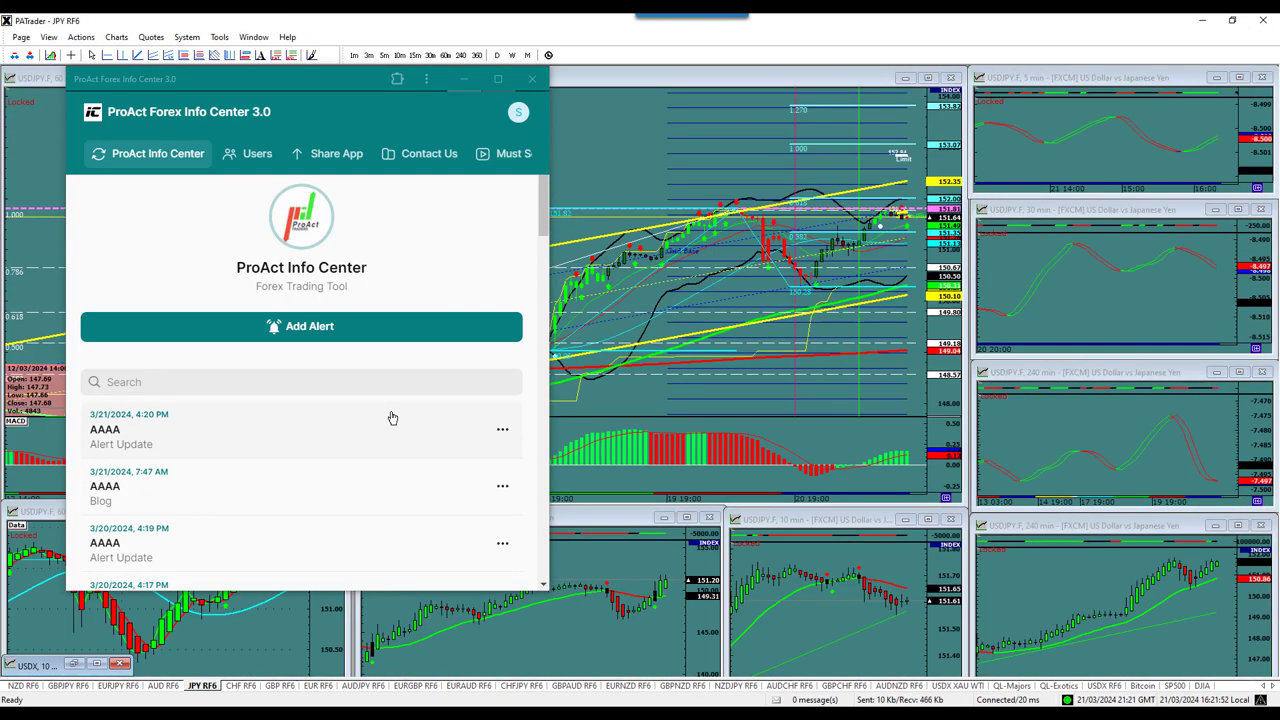
click(928, 77)
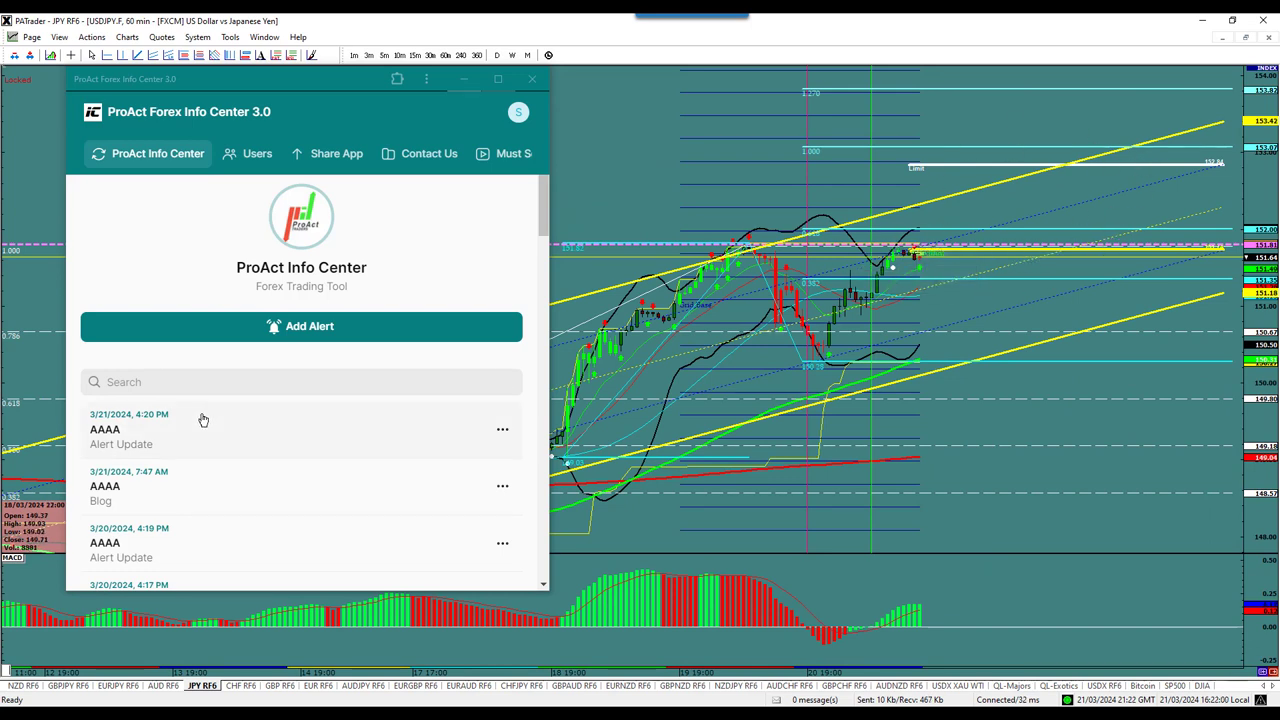
click(120, 686)
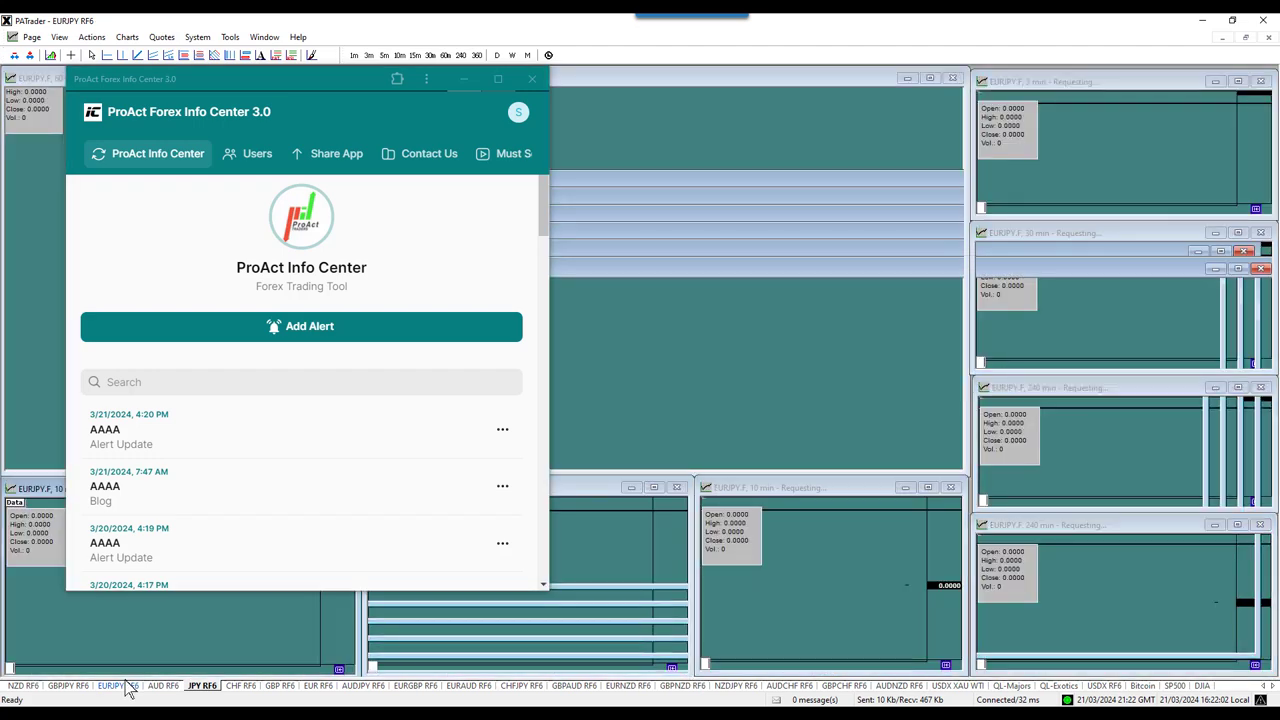
click(929, 78)
drag(817, 146, 560, 150)
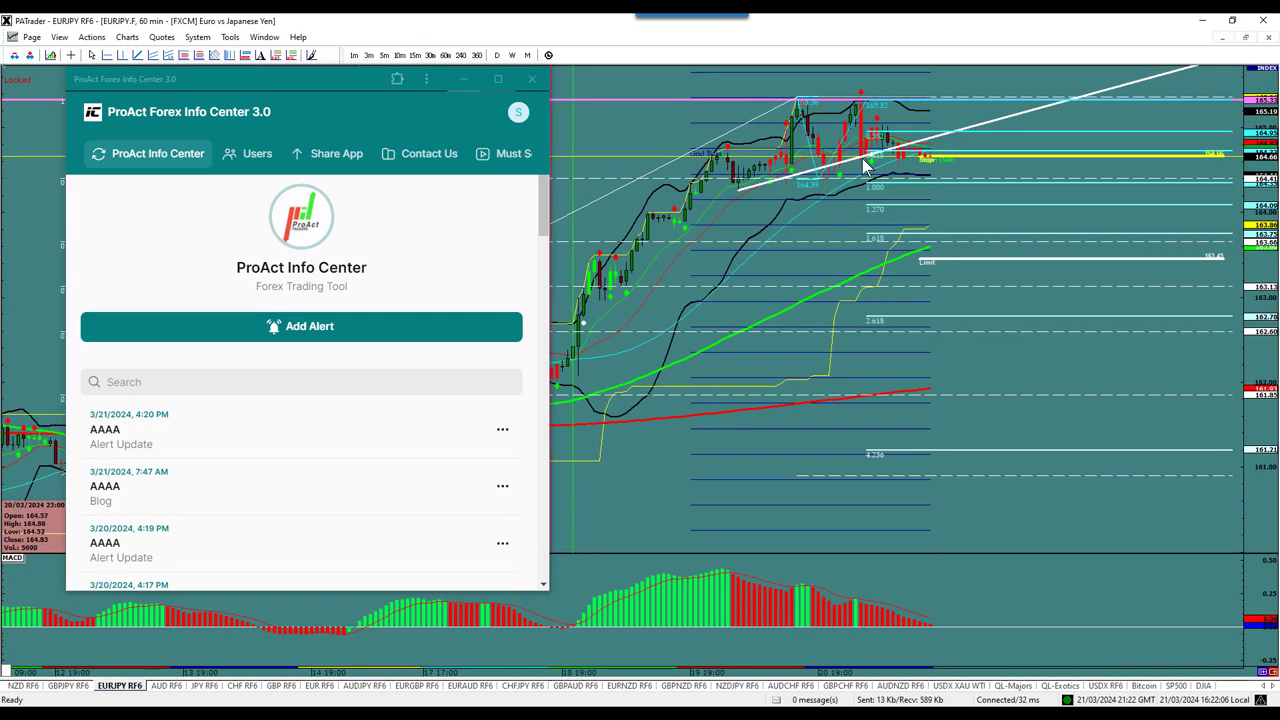
right_click(980, 259)
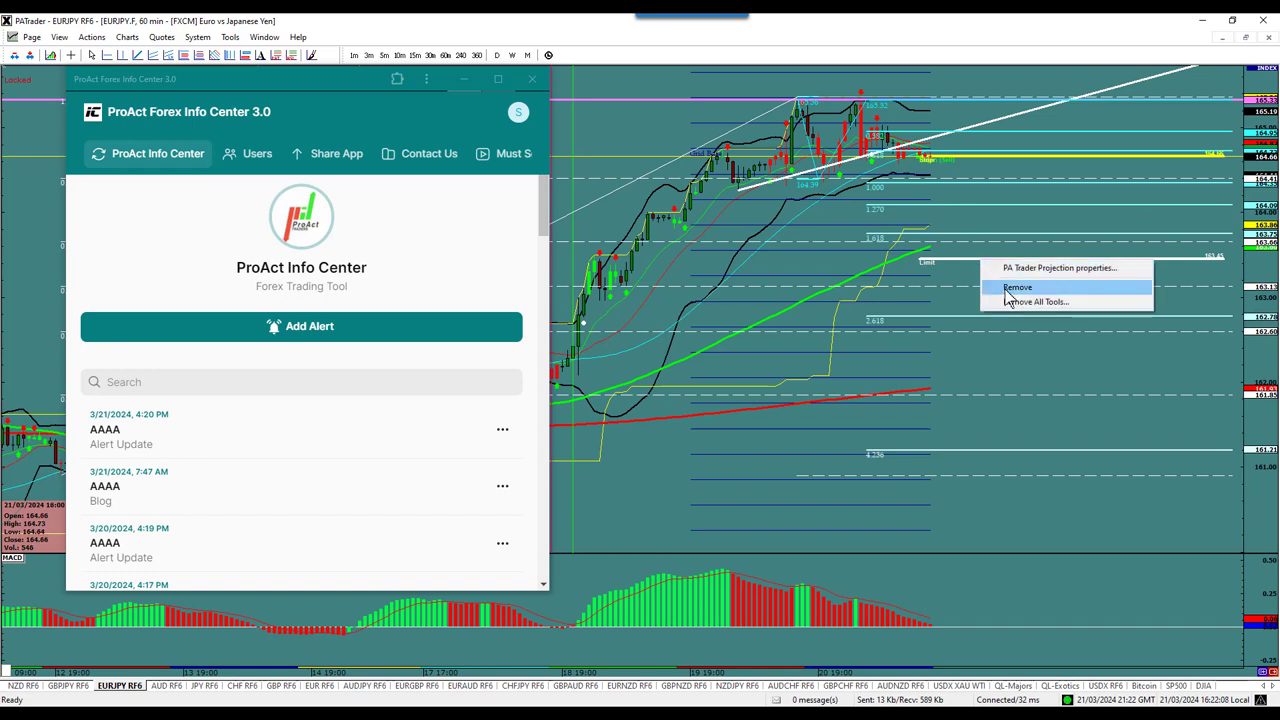
click(1003, 289)
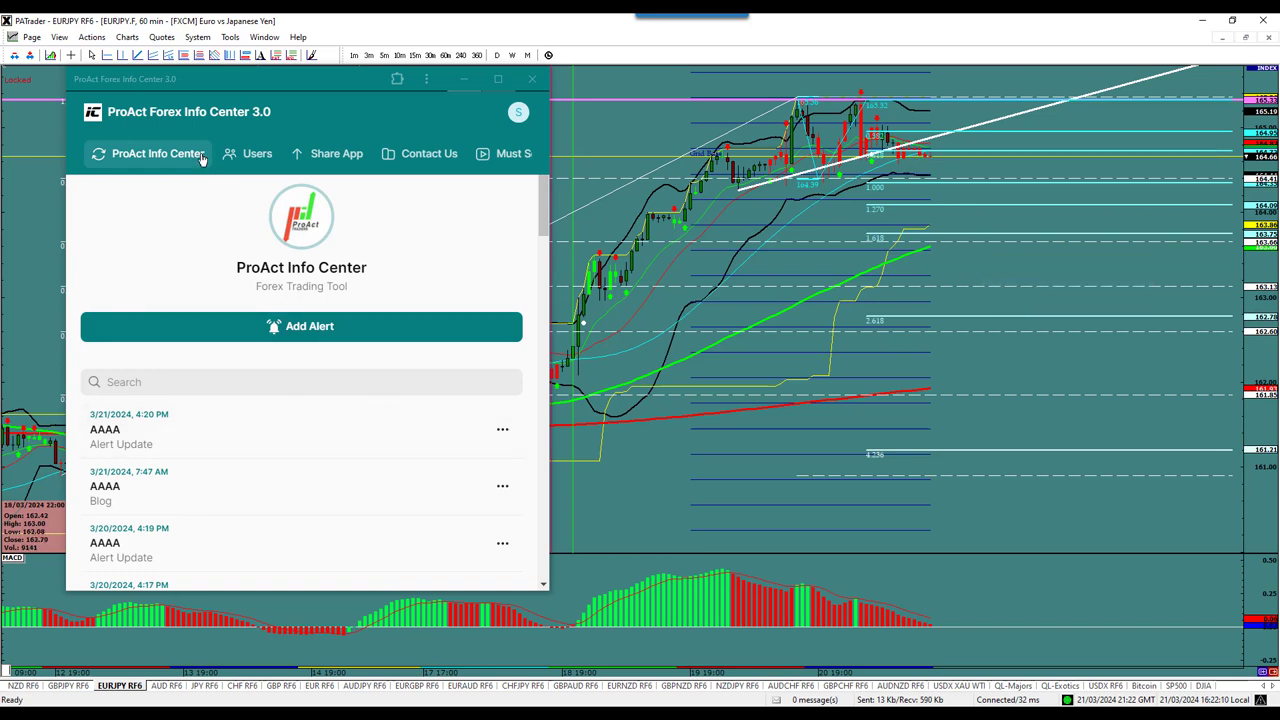
- Return the Info Center to its main menu and open the ATR ranges table
click(244, 158)
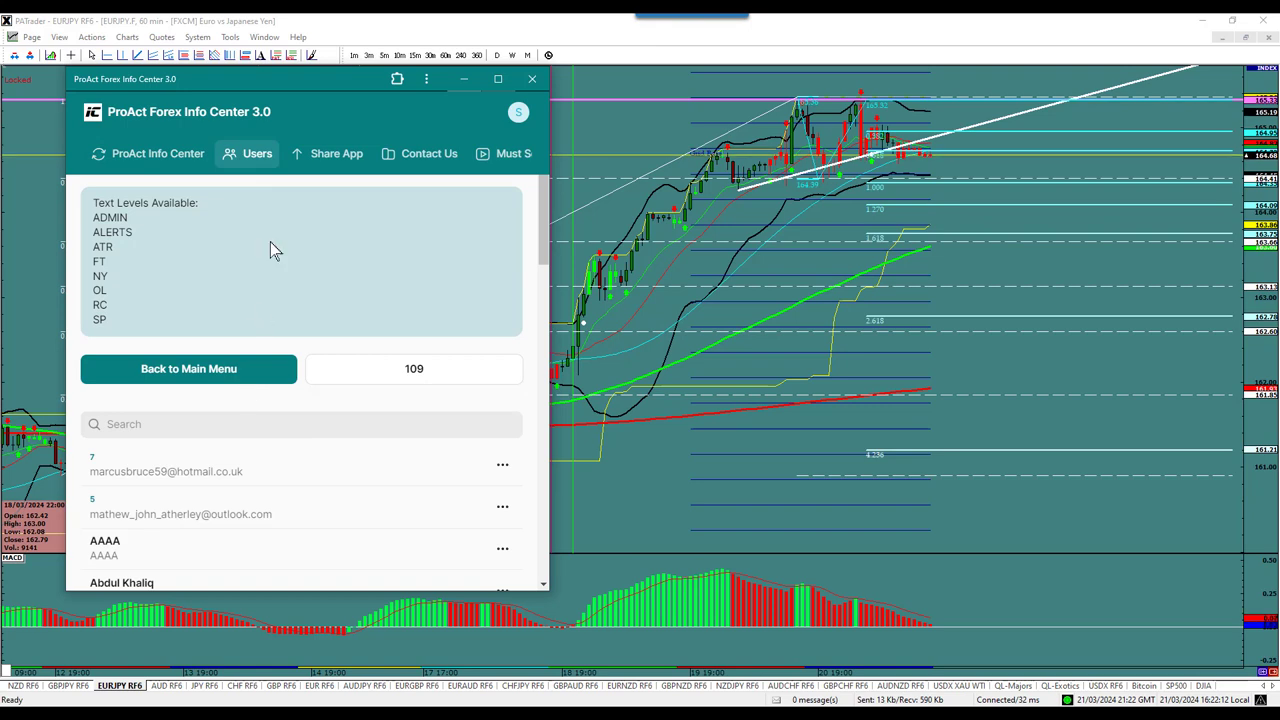
click(179, 160)
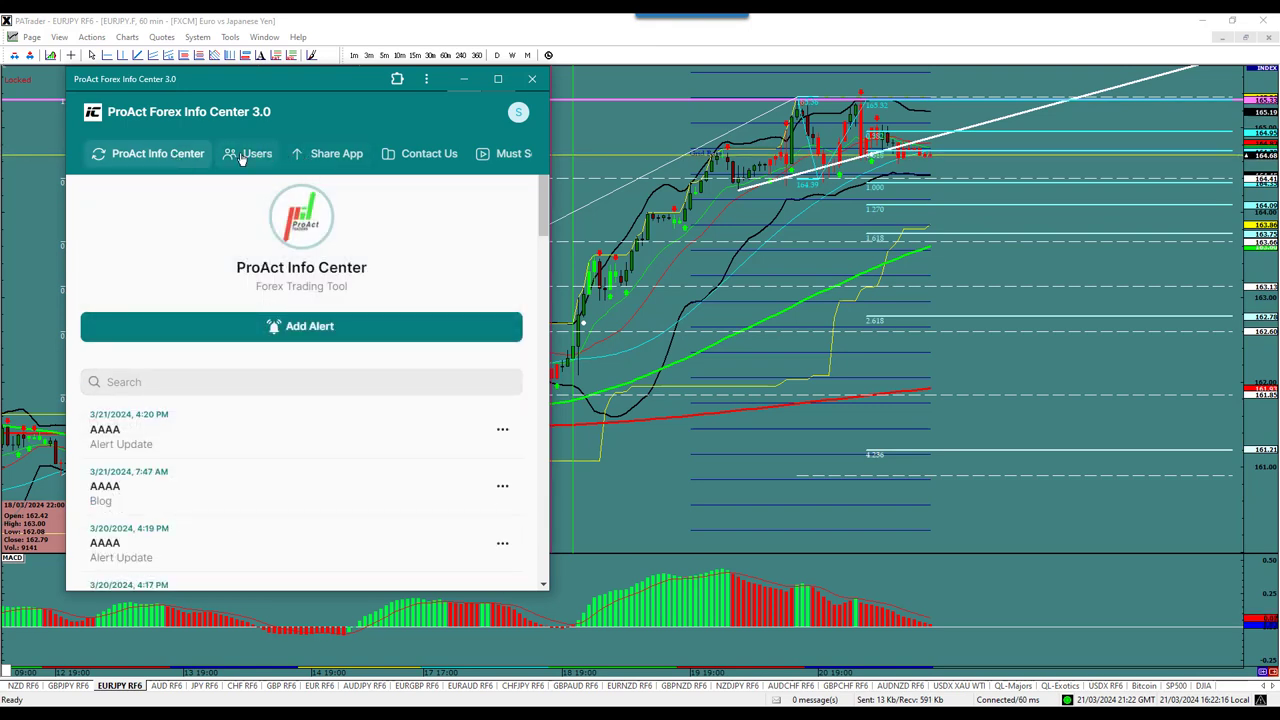
click(166, 160)
scroll(337, 403, down, 6)
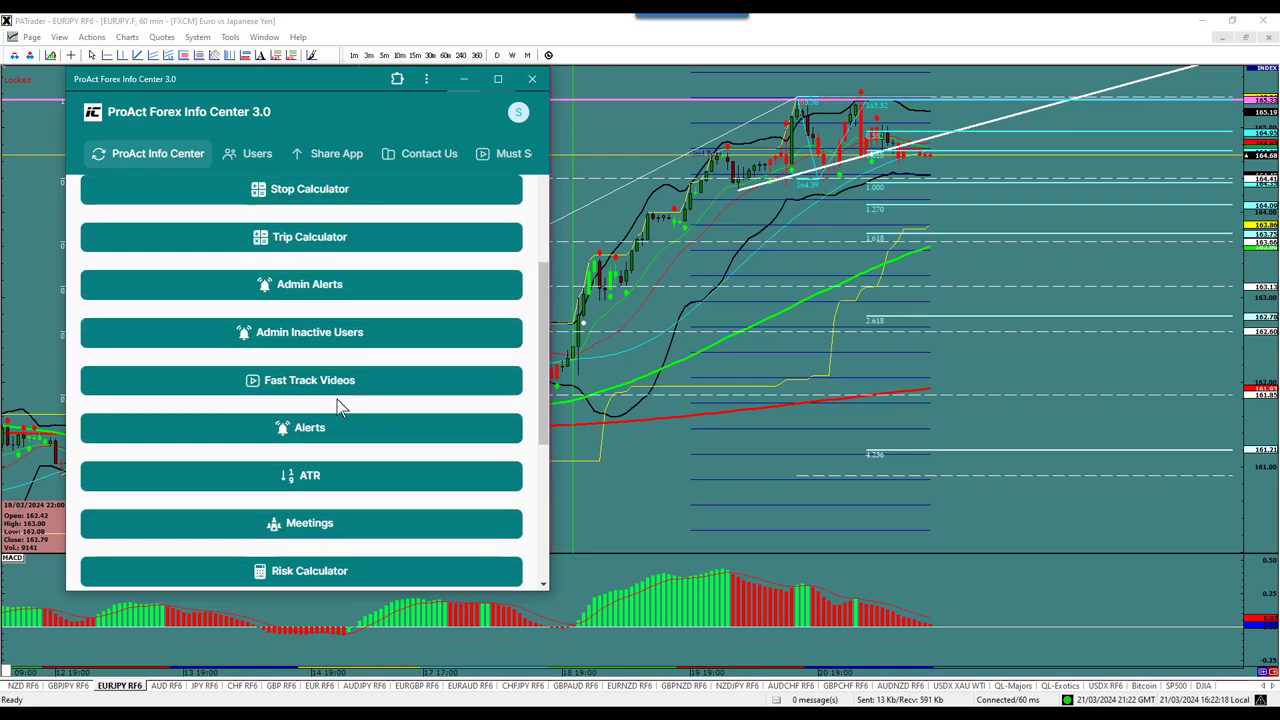
click(310, 460)
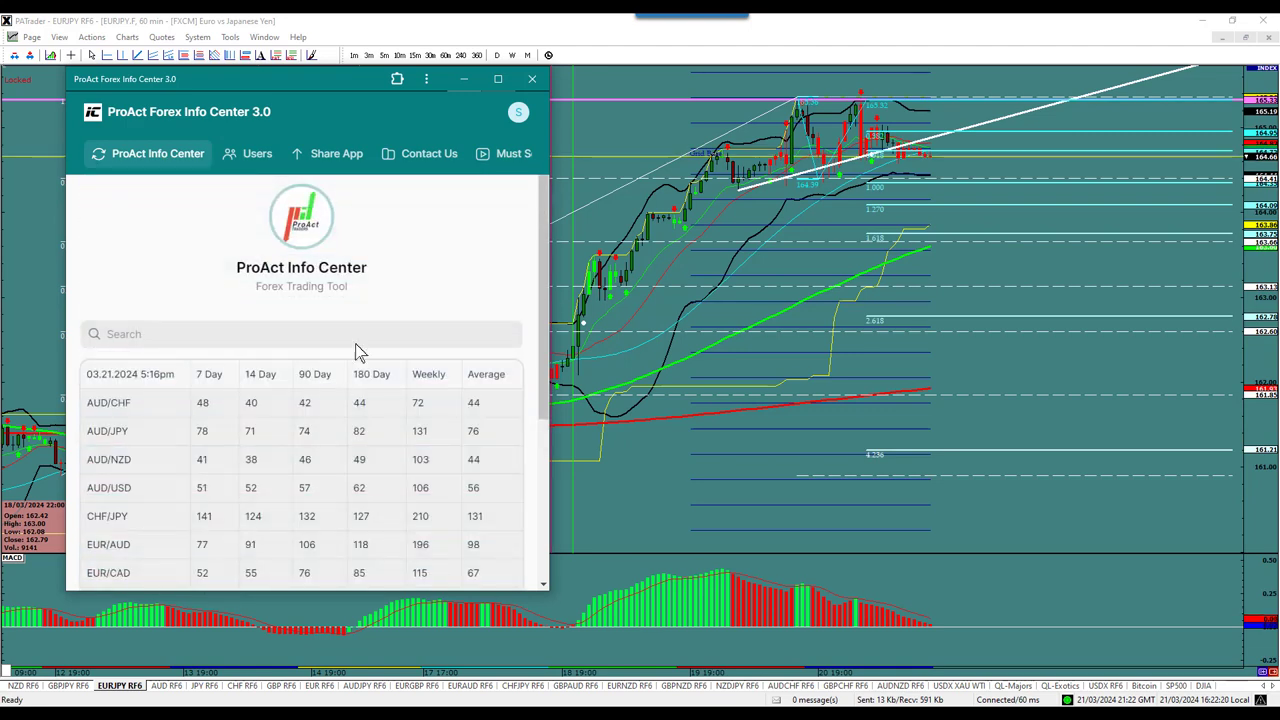
- Check the 14-day ranges in the ATR table: EUR/JPY 121, EUR/NZD 101
scroll(391, 280, down, 2)
scroll(390, 281, down, 3)
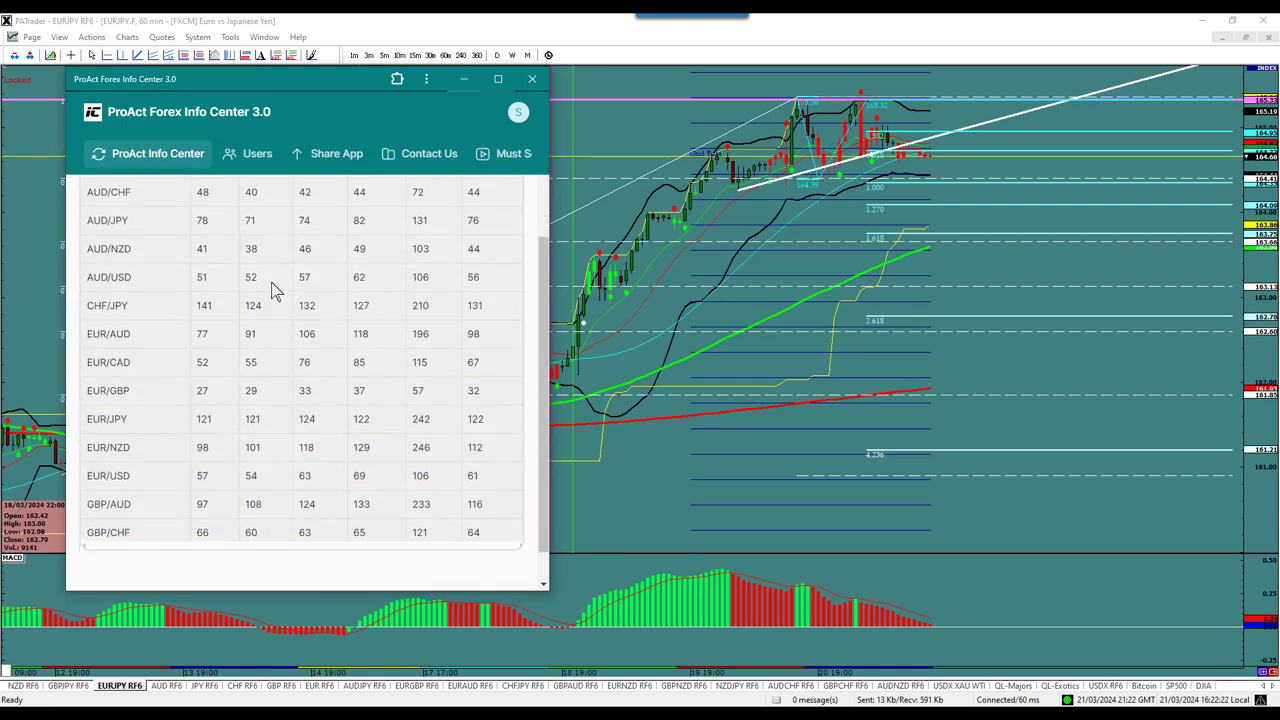
click(262, 418)
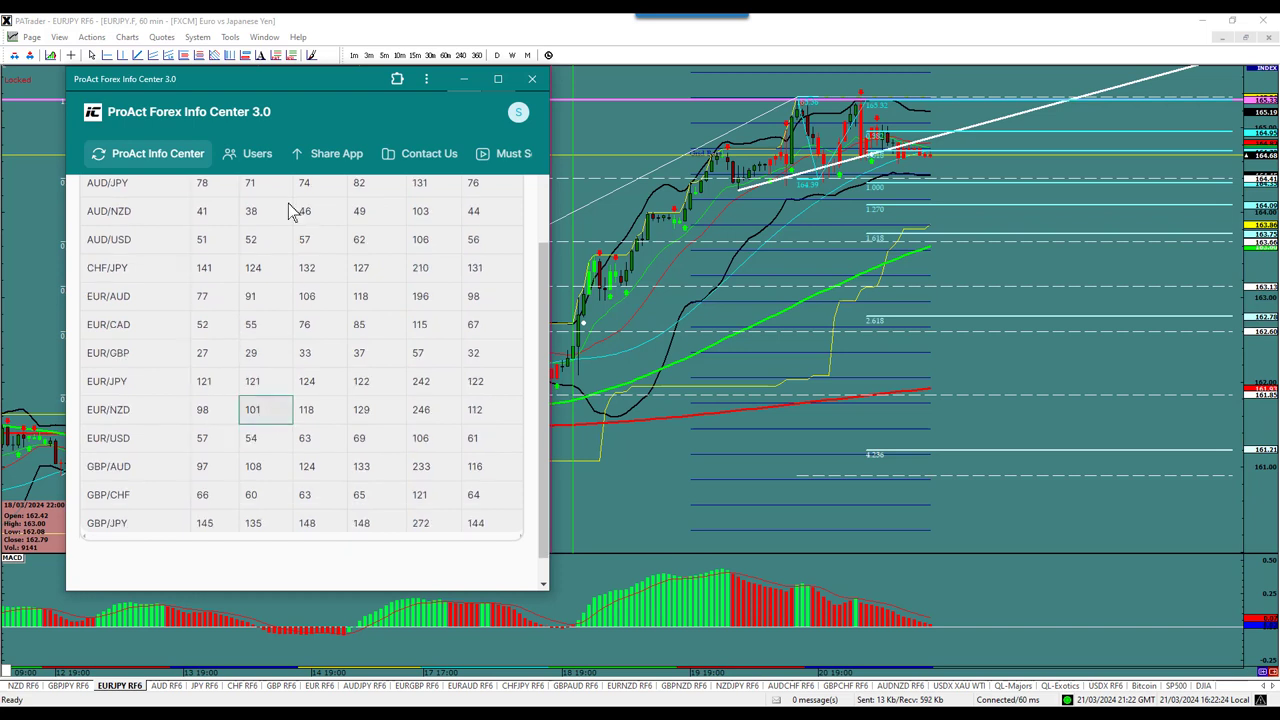
click(320, 418)
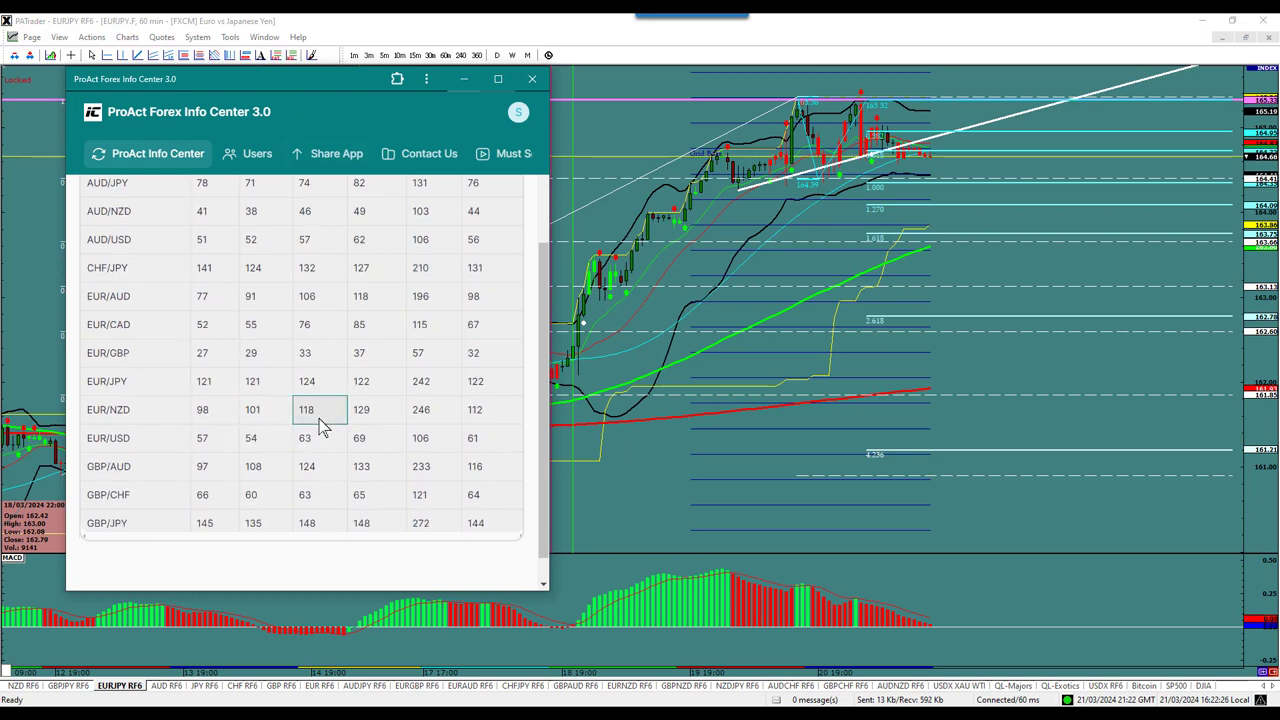
click(270, 420)
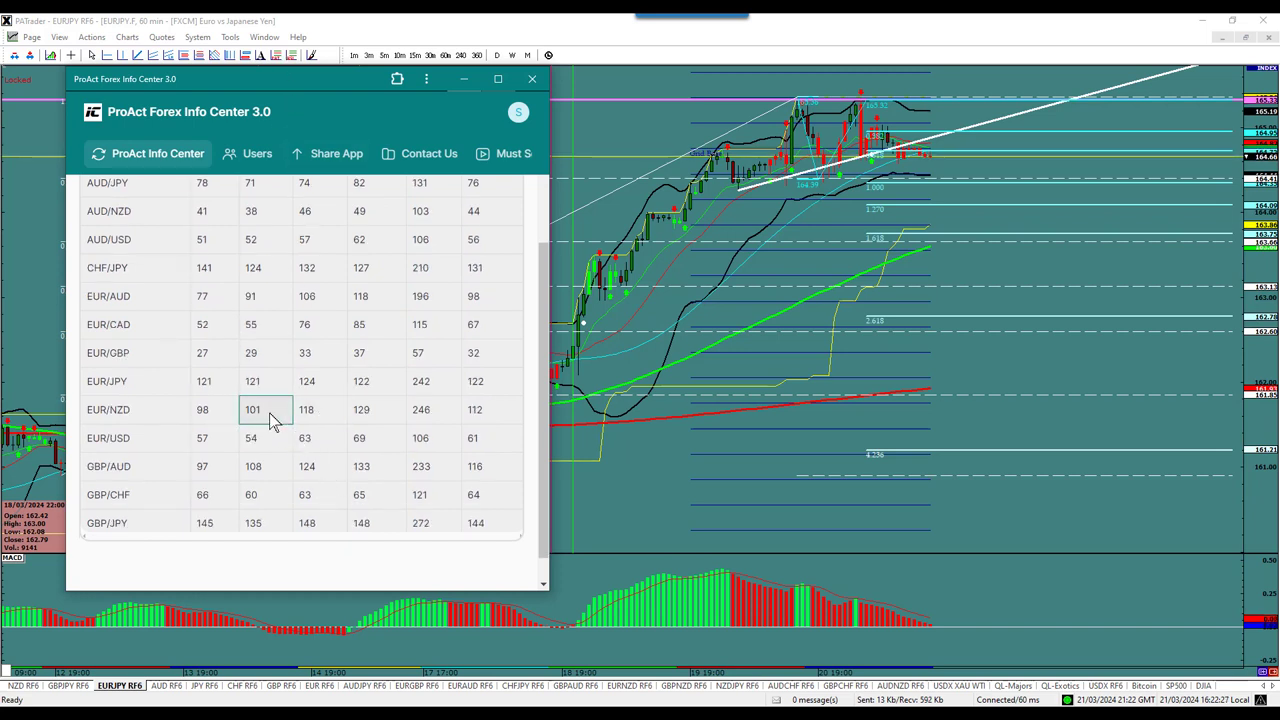
click(290, 60)
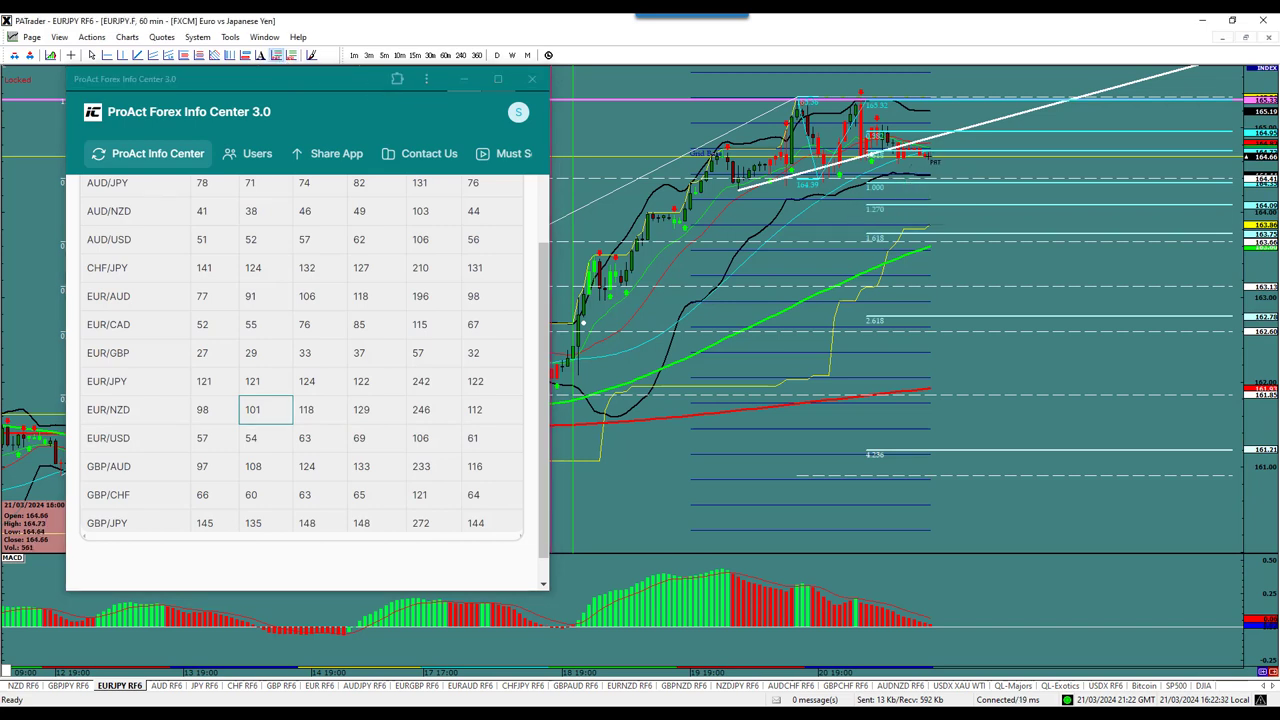
- Make the EURJPY projection a sell from 164.7300, resetting its limit pips to the 14-day range
double_click(700, 255)
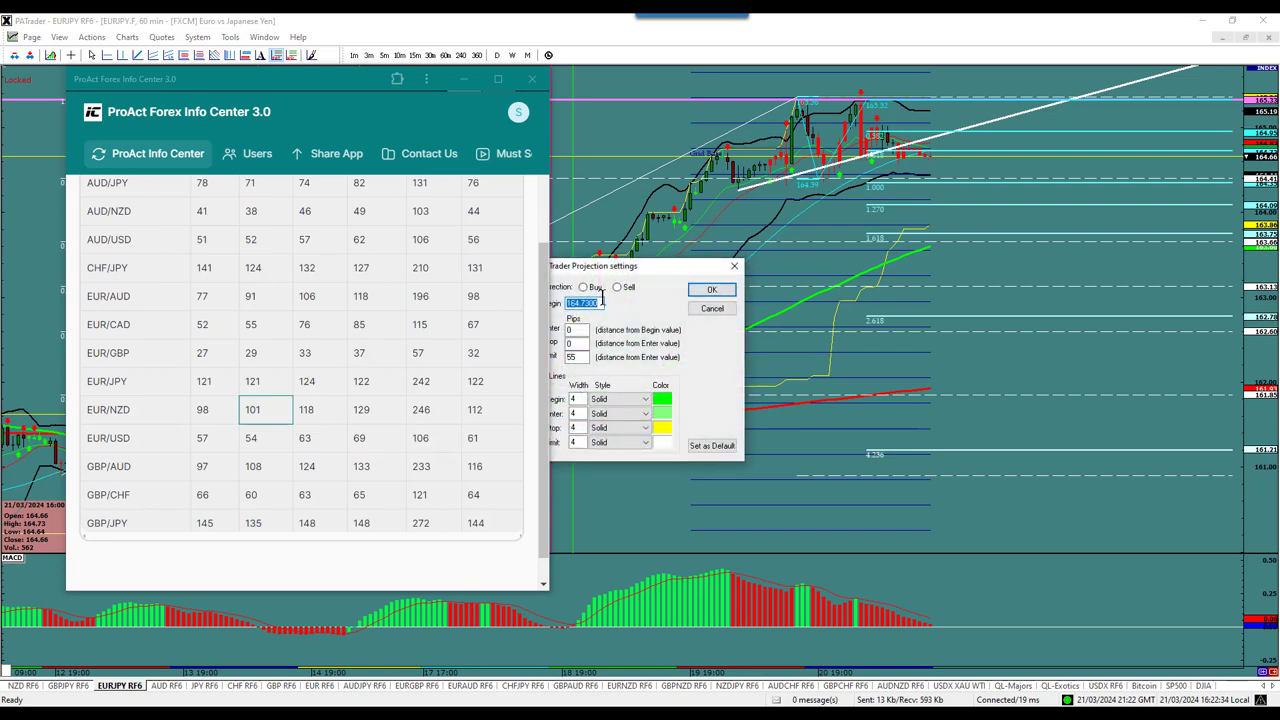
click(617, 287)
double_click(578, 357)
text(101)
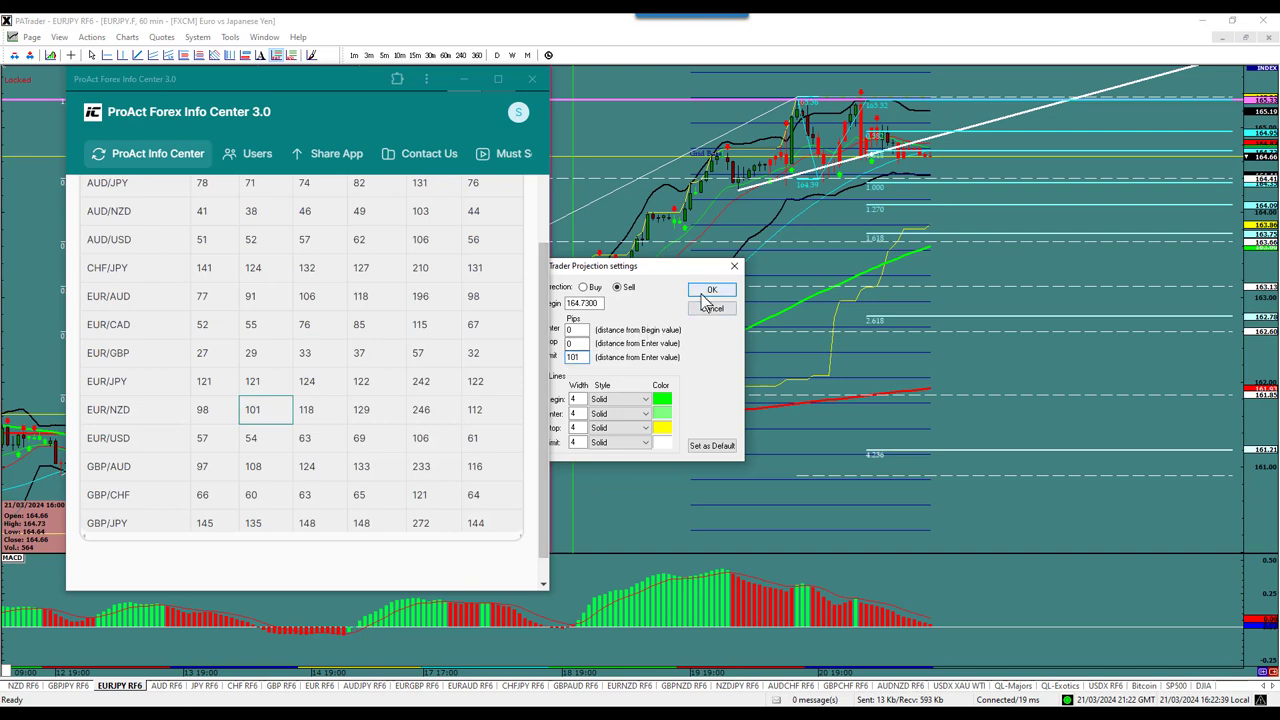
click(709, 292)
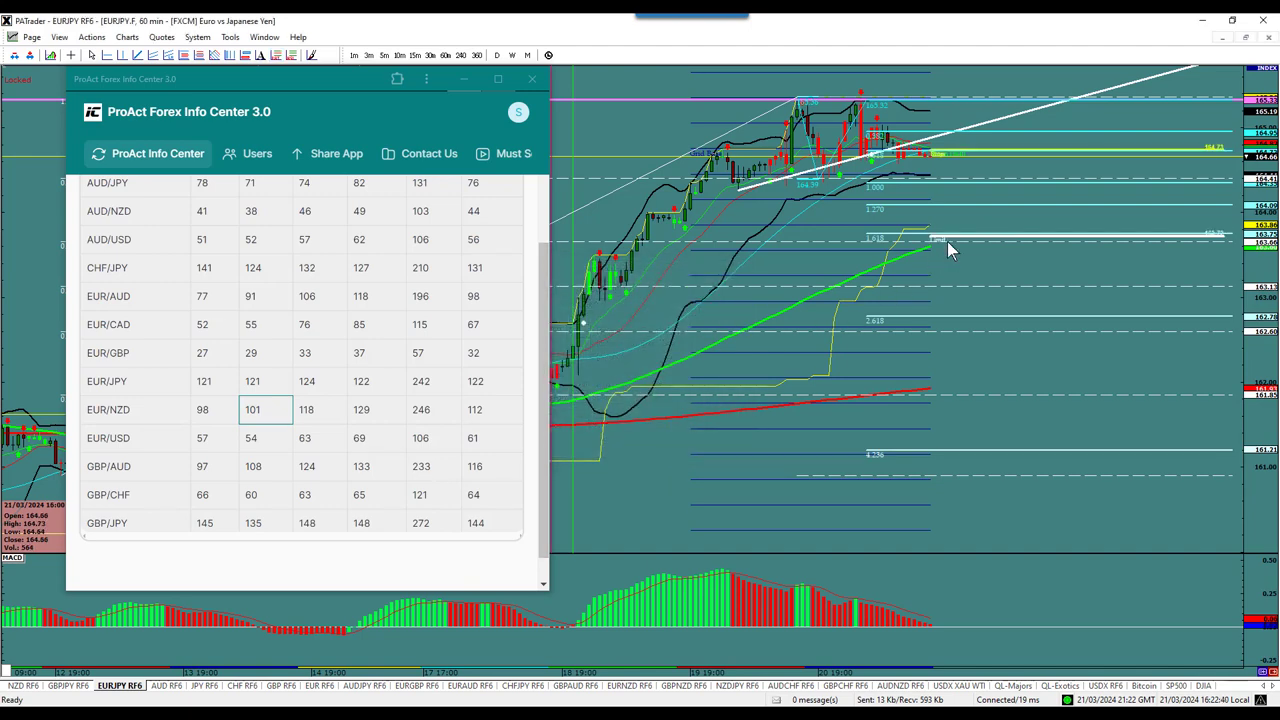
mouse_move(948, 239)
- Start a new alert from Admin Alerts, dated 3/21/2024 4:22 PM
mouse_move(890, 228)
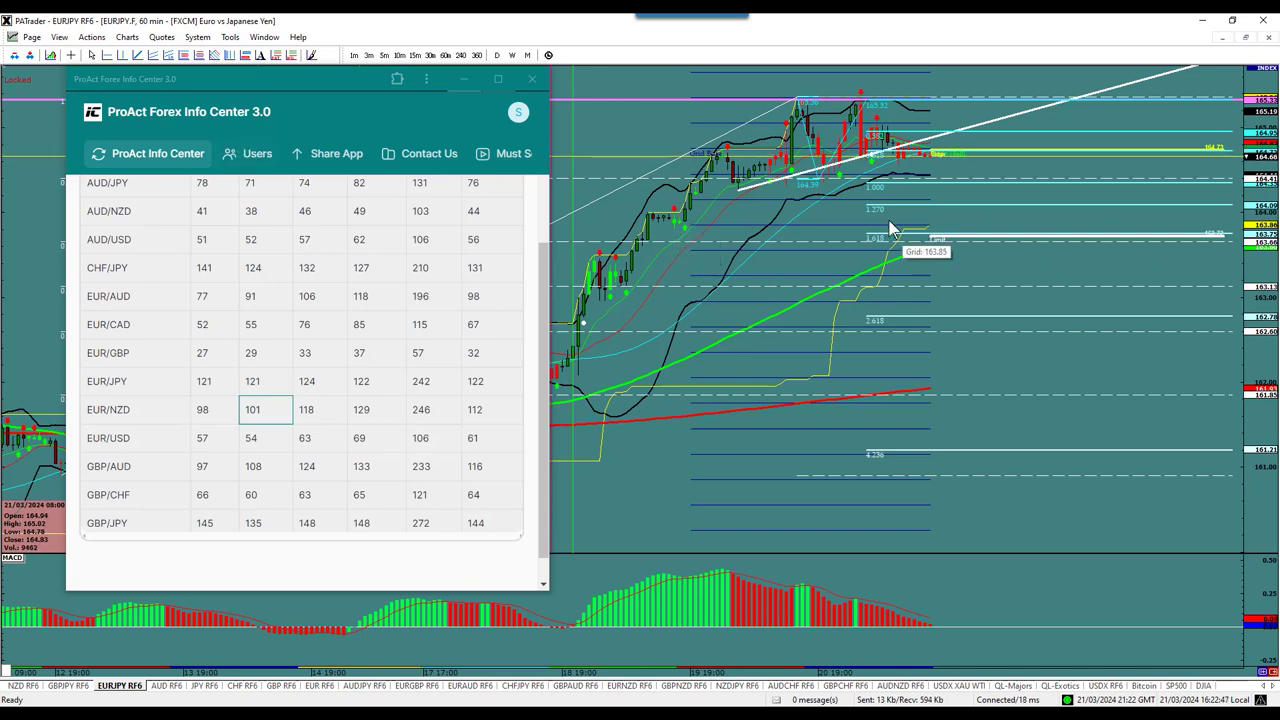
click(152, 158)
scroll(338, 395, down, 4)
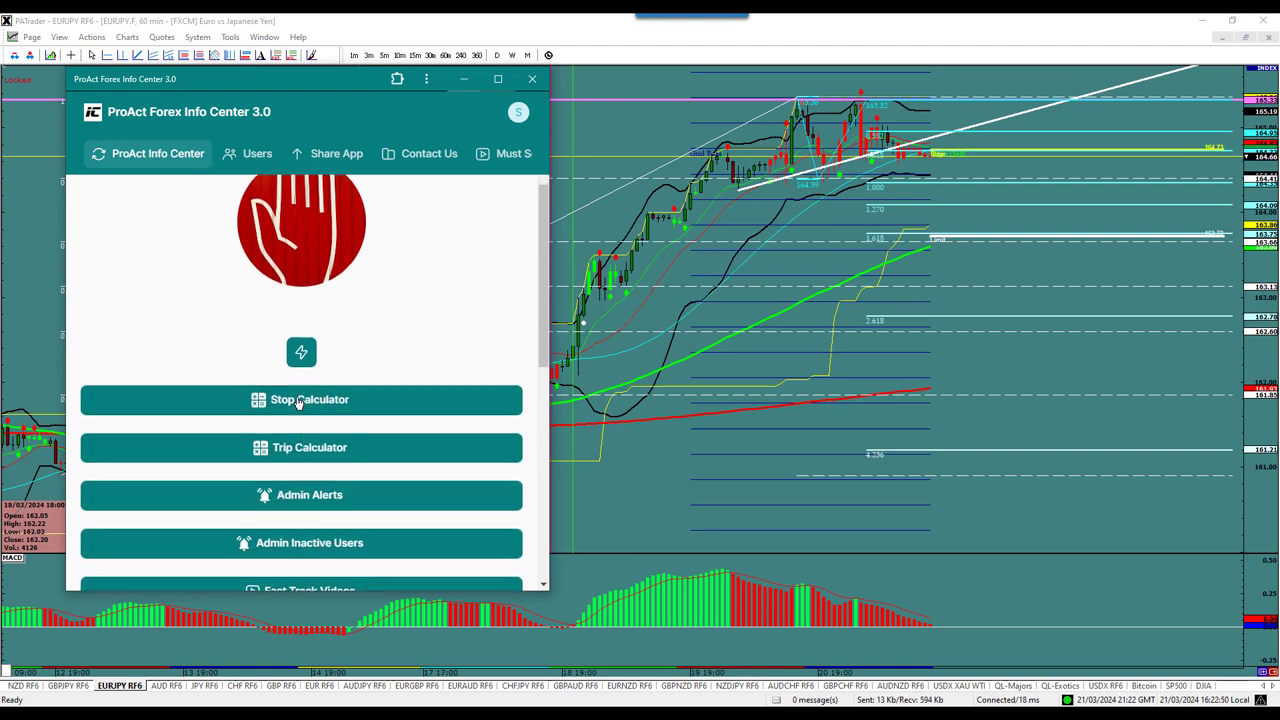
click(317, 493)
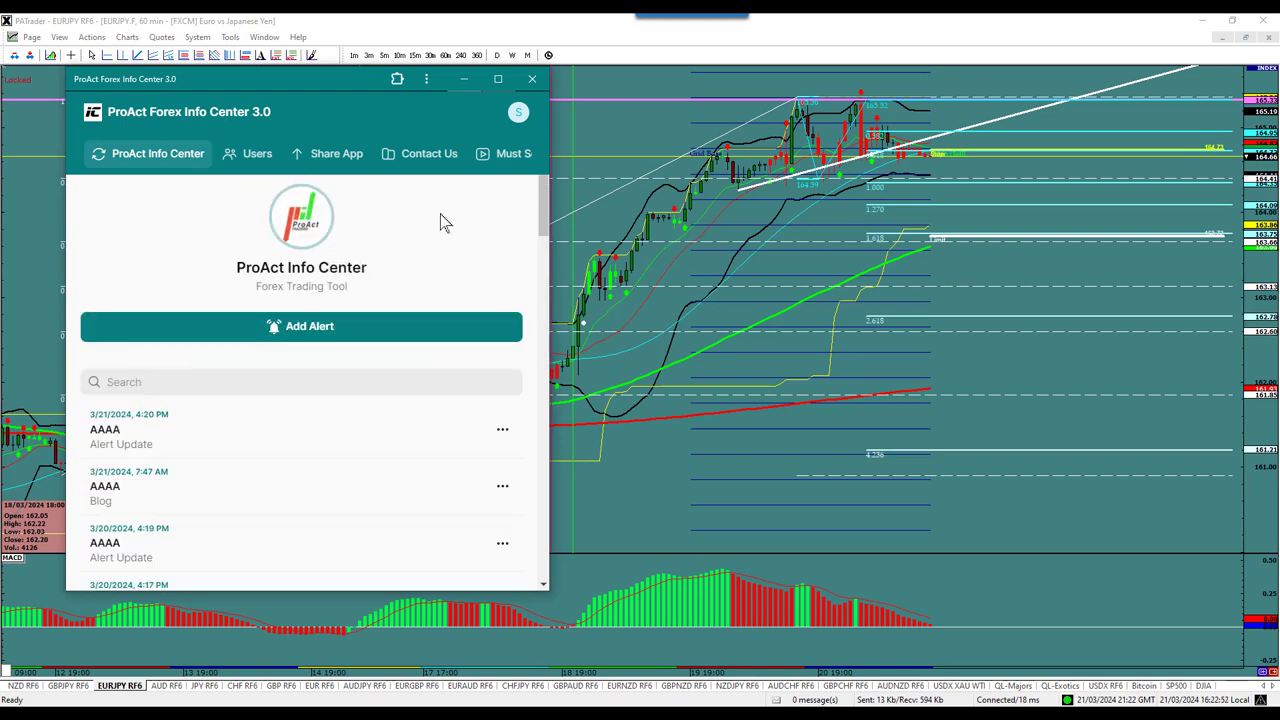
click(277, 337)
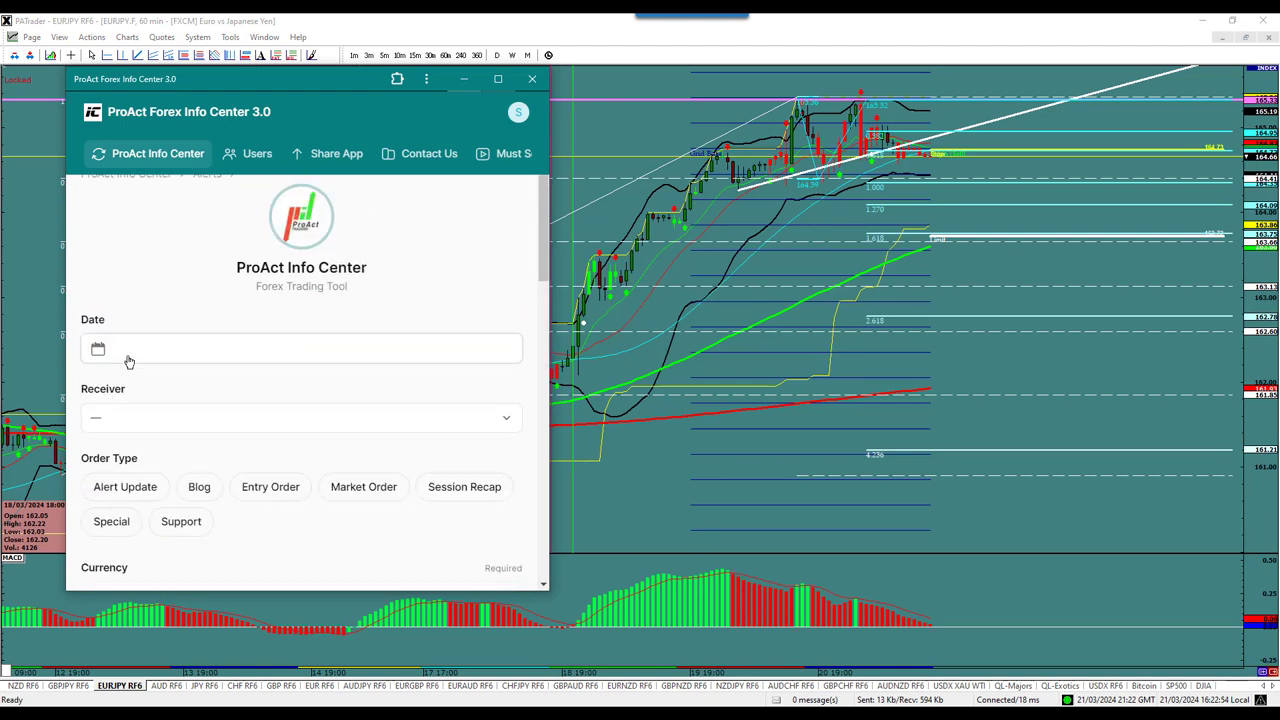
click(126, 352)
click(378, 511)
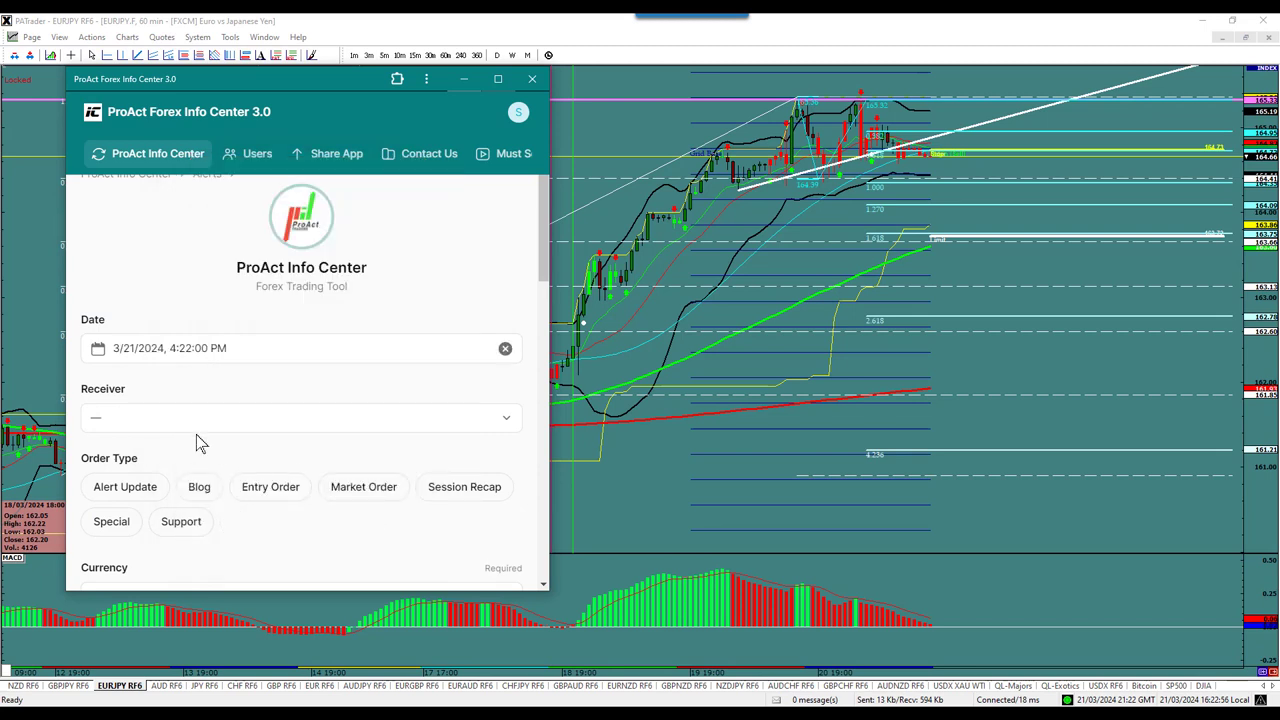
- Choose the receiver, mark it an Alert Update, and set the currency to EUR/JPY
click(112, 422)
click(121, 271)
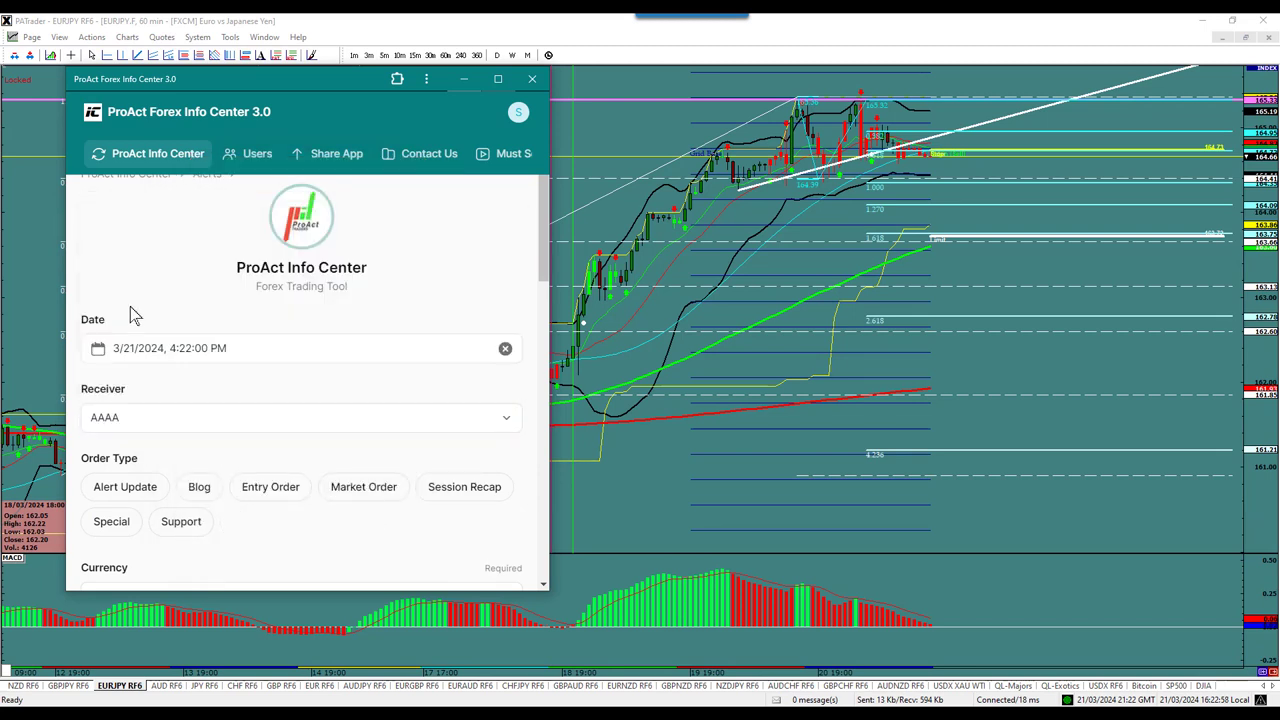
click(126, 485)
scroll(530, 378, down, 4)
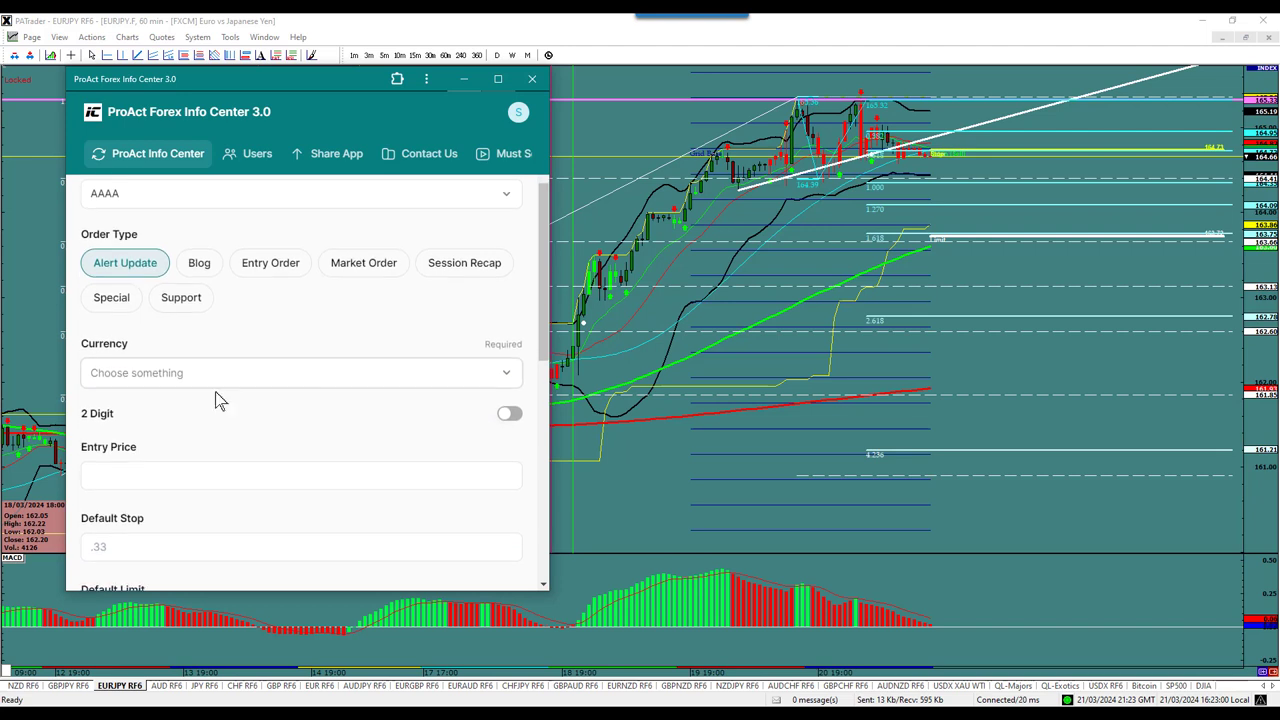
click(140, 378)
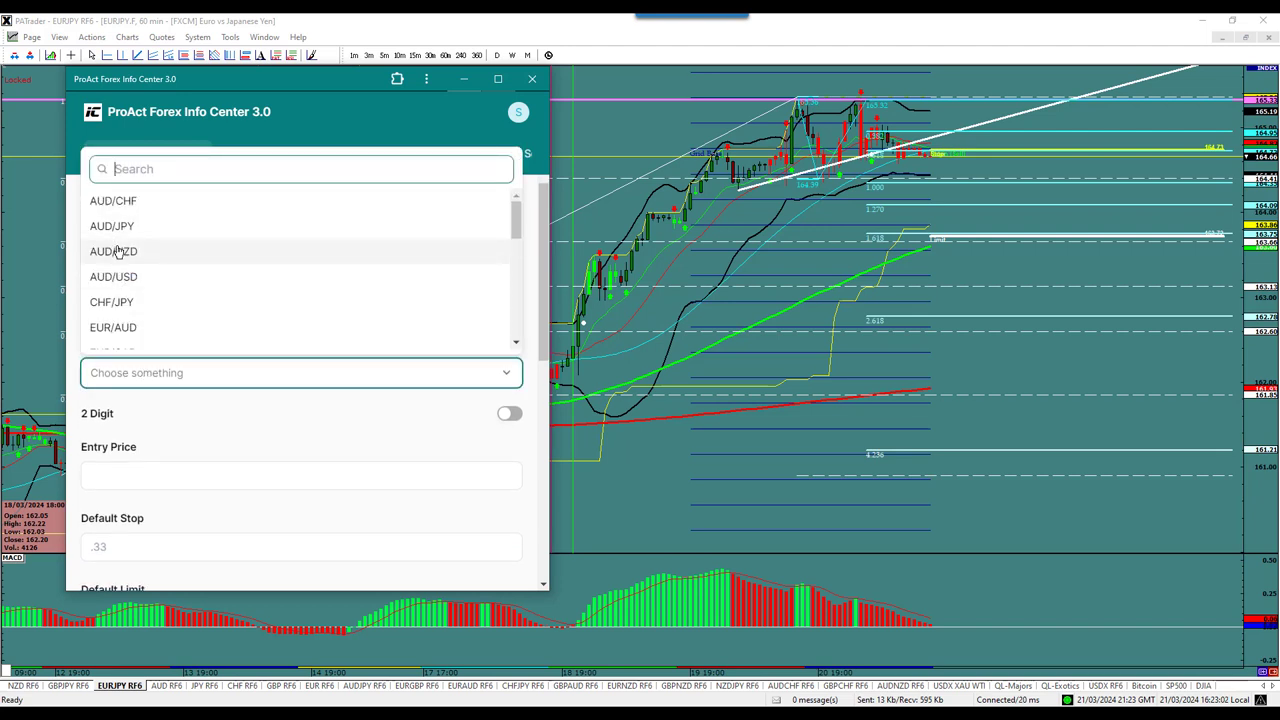
scroll(117, 250, down, 4)
scroll(107, 302, down, 1)
click(112, 196)
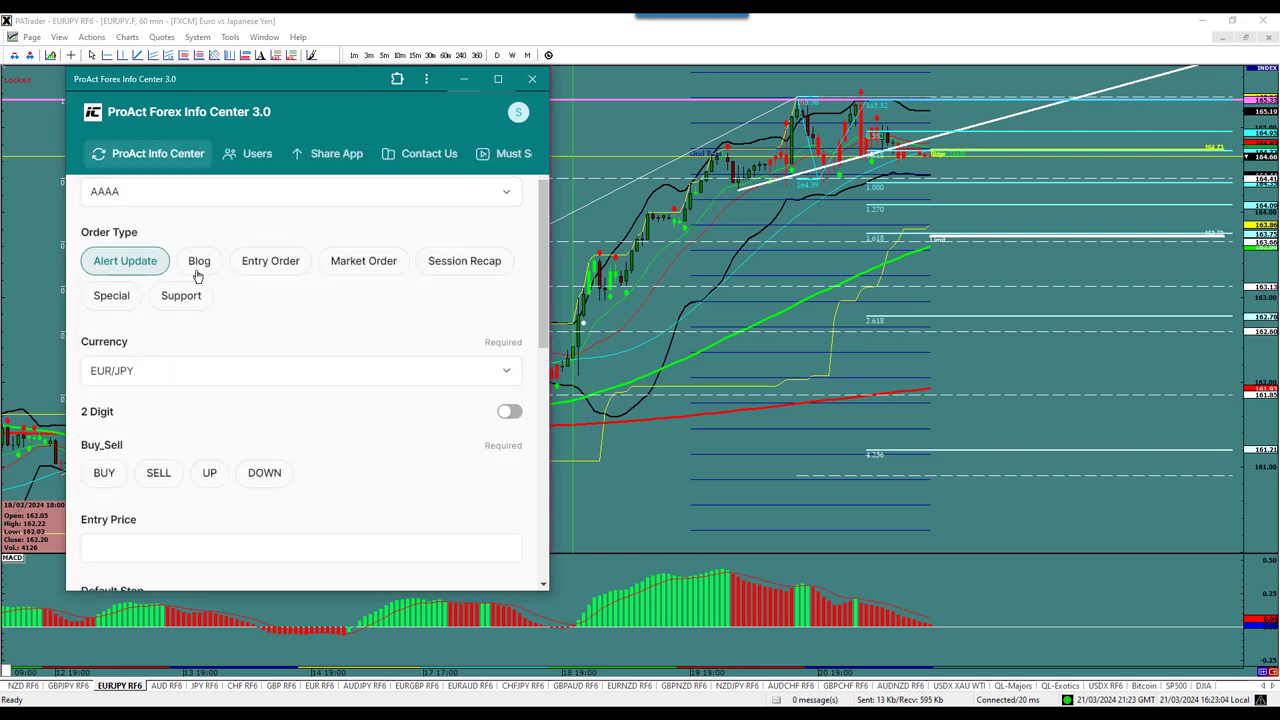
- Turn on 2 Digit pricing and set the alert direction to SELL
click(509, 408)
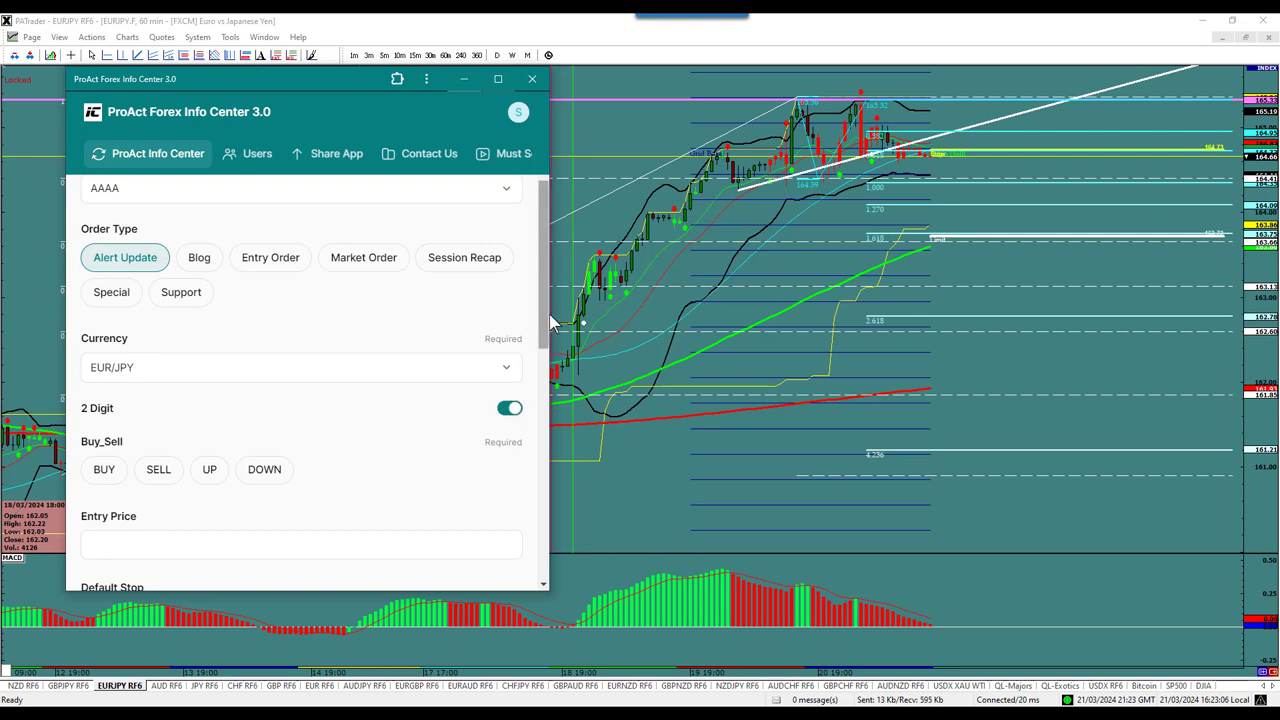
scroll(541, 328, down, 3)
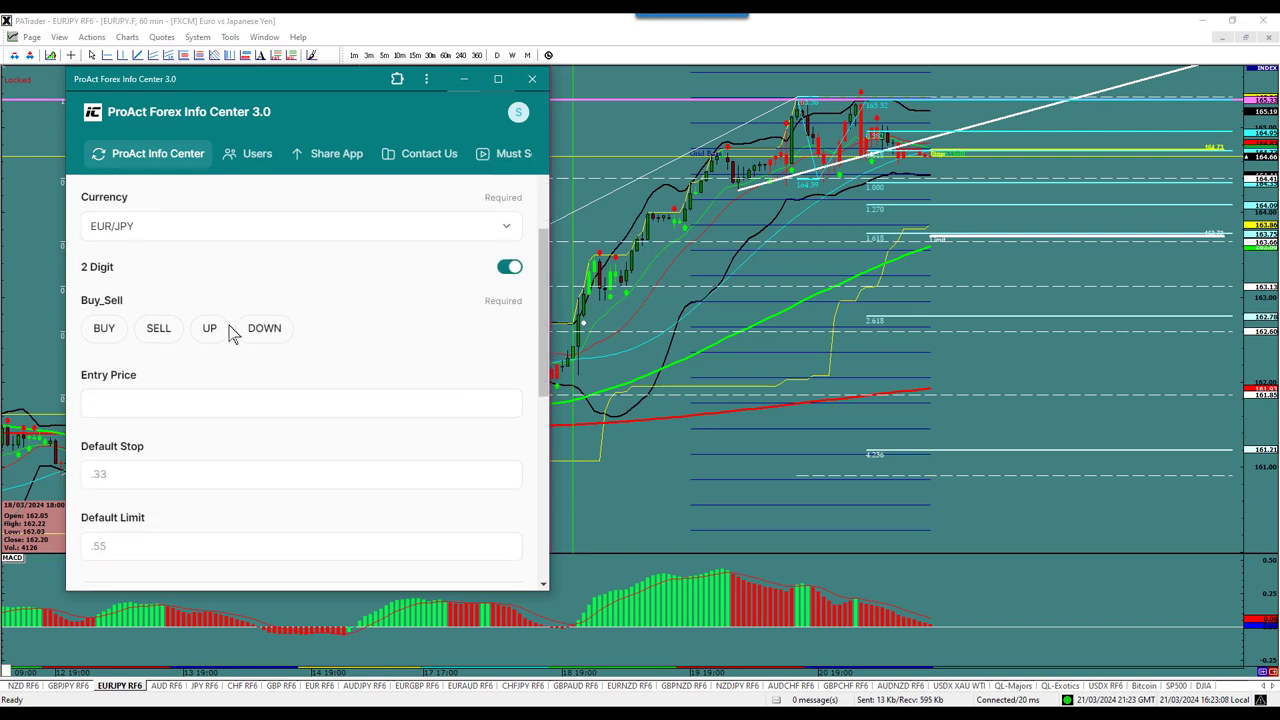
click(157, 328)
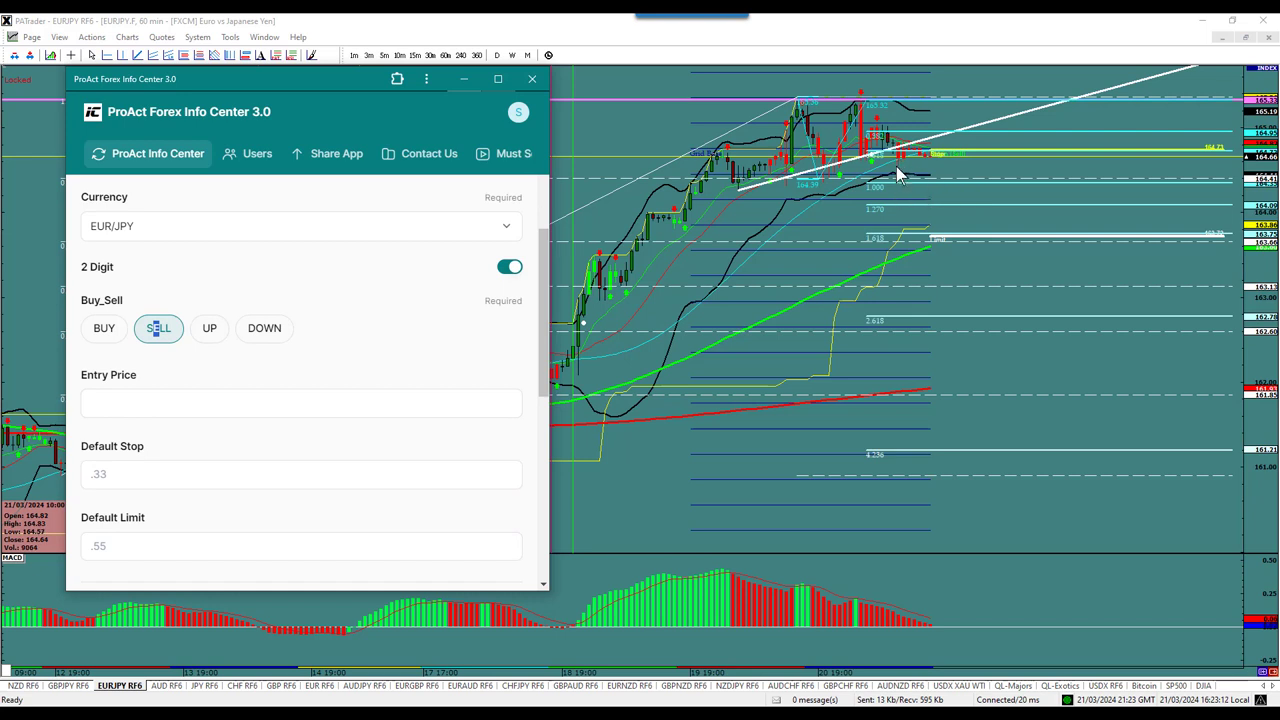
mouse_move(894, 161)
click(96, 400)
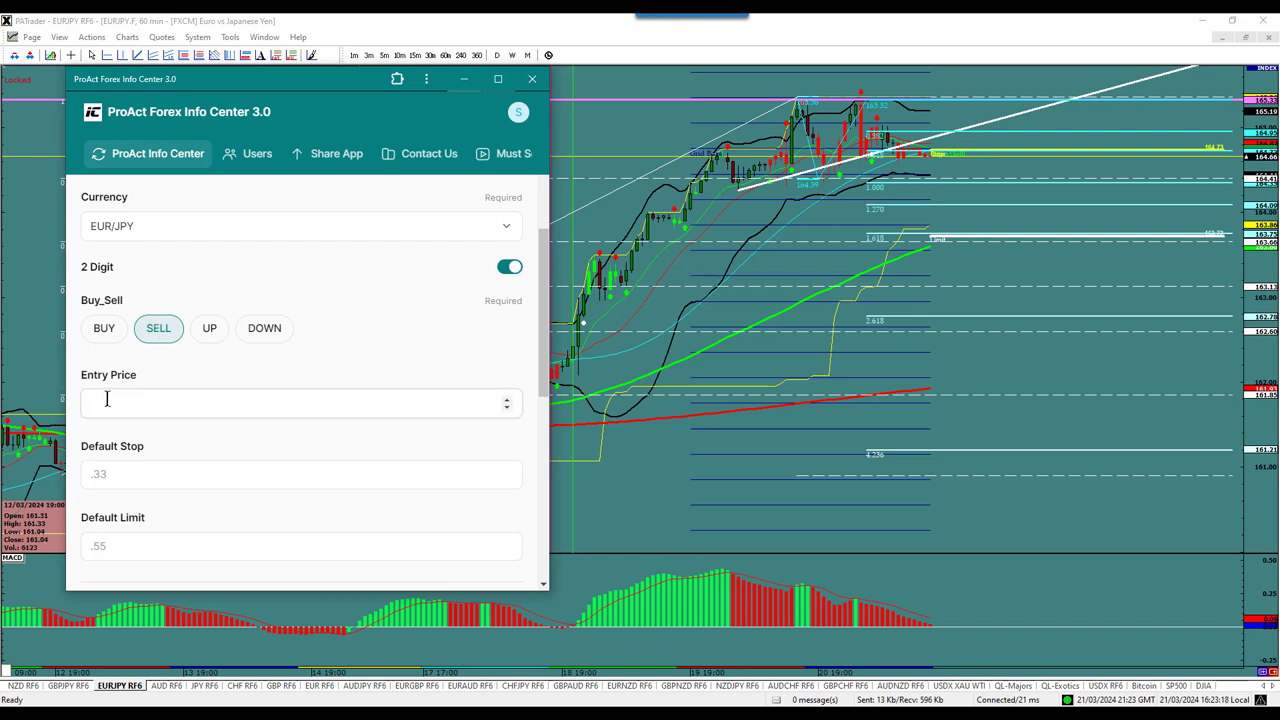
- Fill the entry price, limit 163.66 and stop 164.83, tag BH&G, and submit the EUR/JPY alert
text(1)
key(Tab)
key(Tab)
key(Tab)
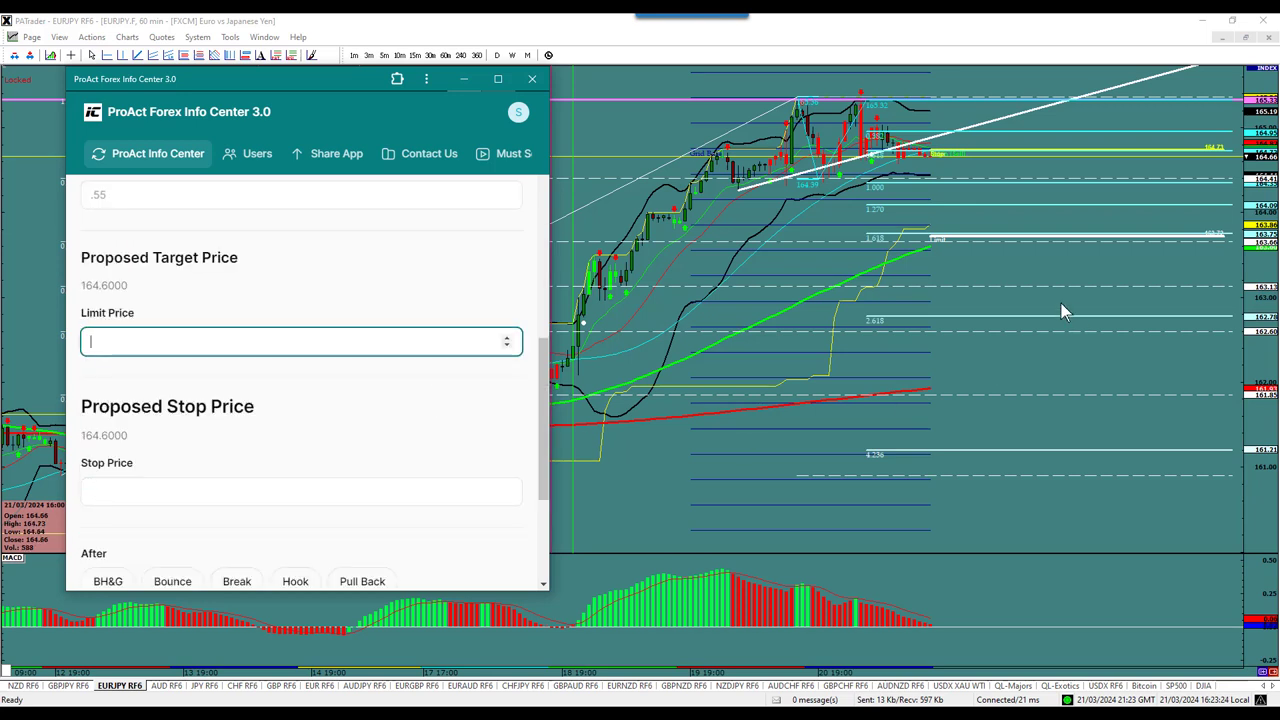
click(289, 388)
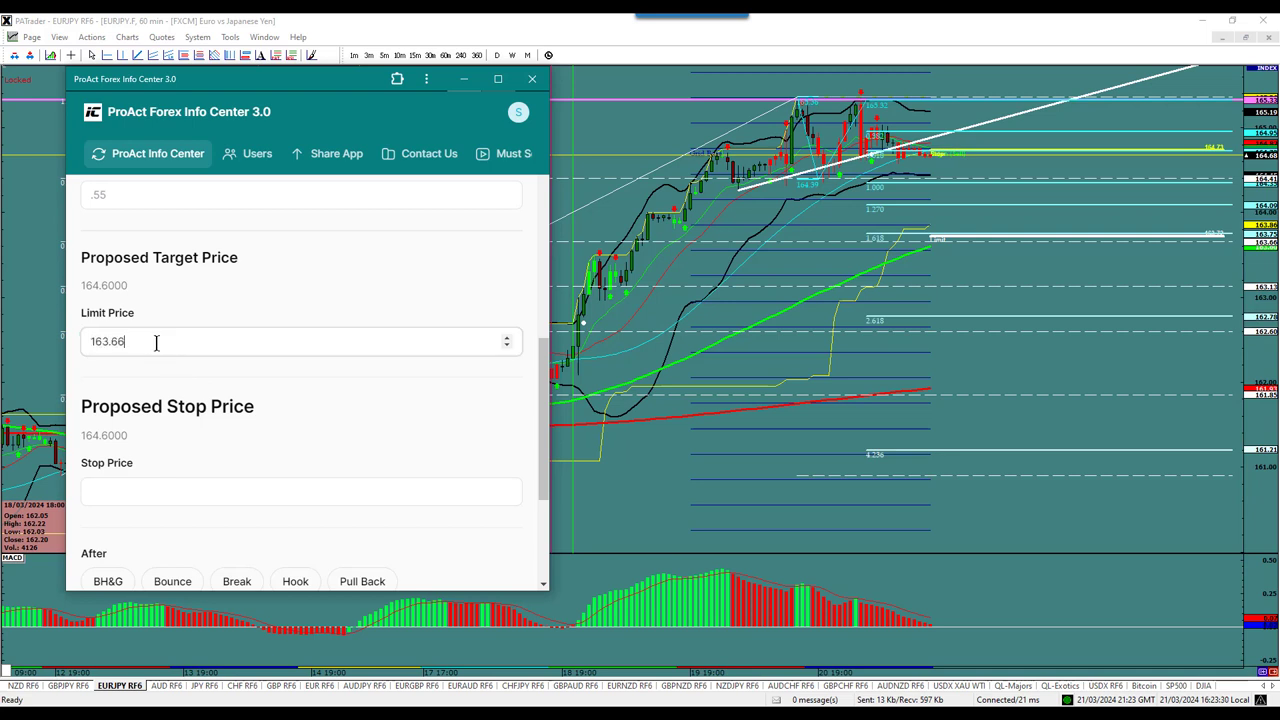
click(156, 342)
click(195, 488)
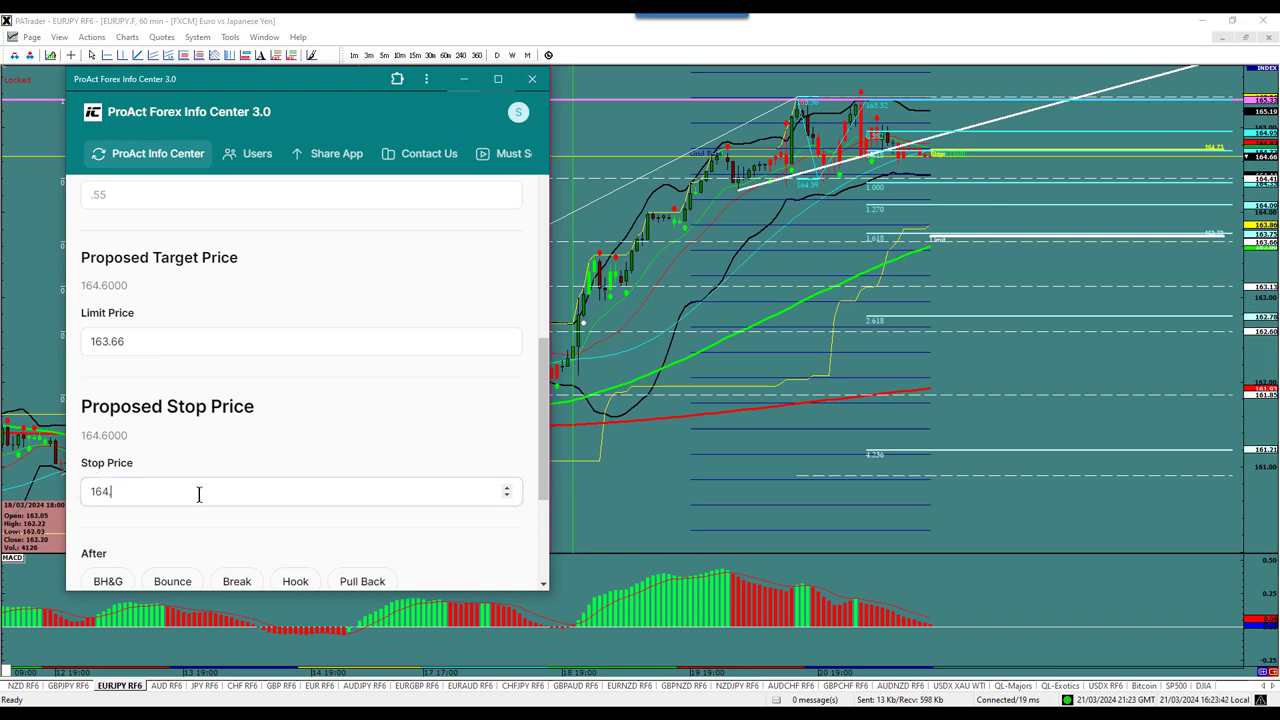
click(199, 494)
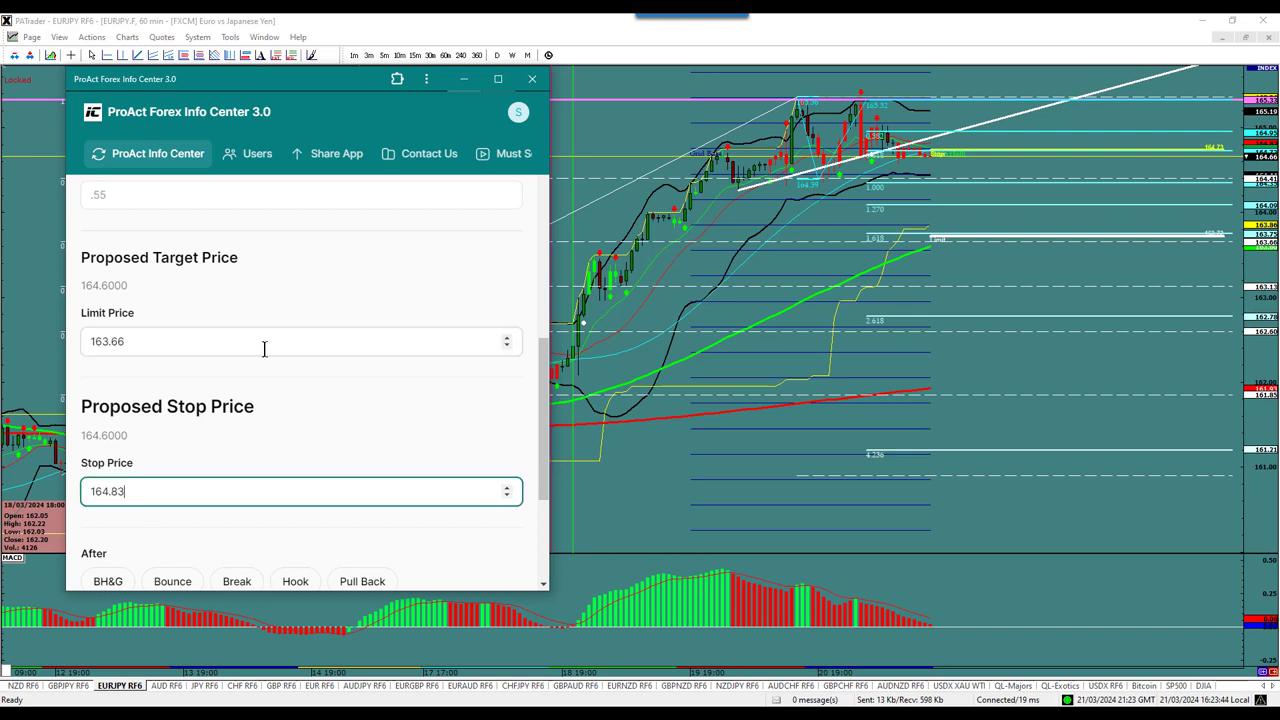
scroll(266, 349, down, 3)
click(106, 361)
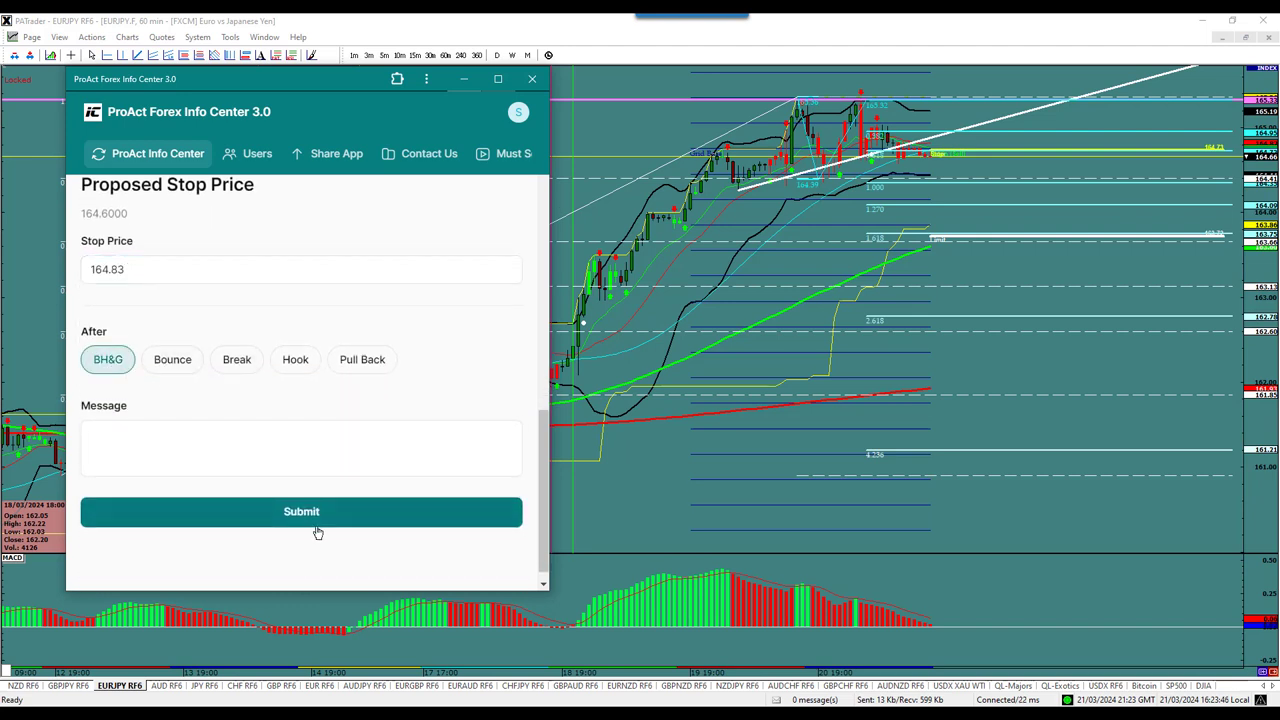
click(317, 514)
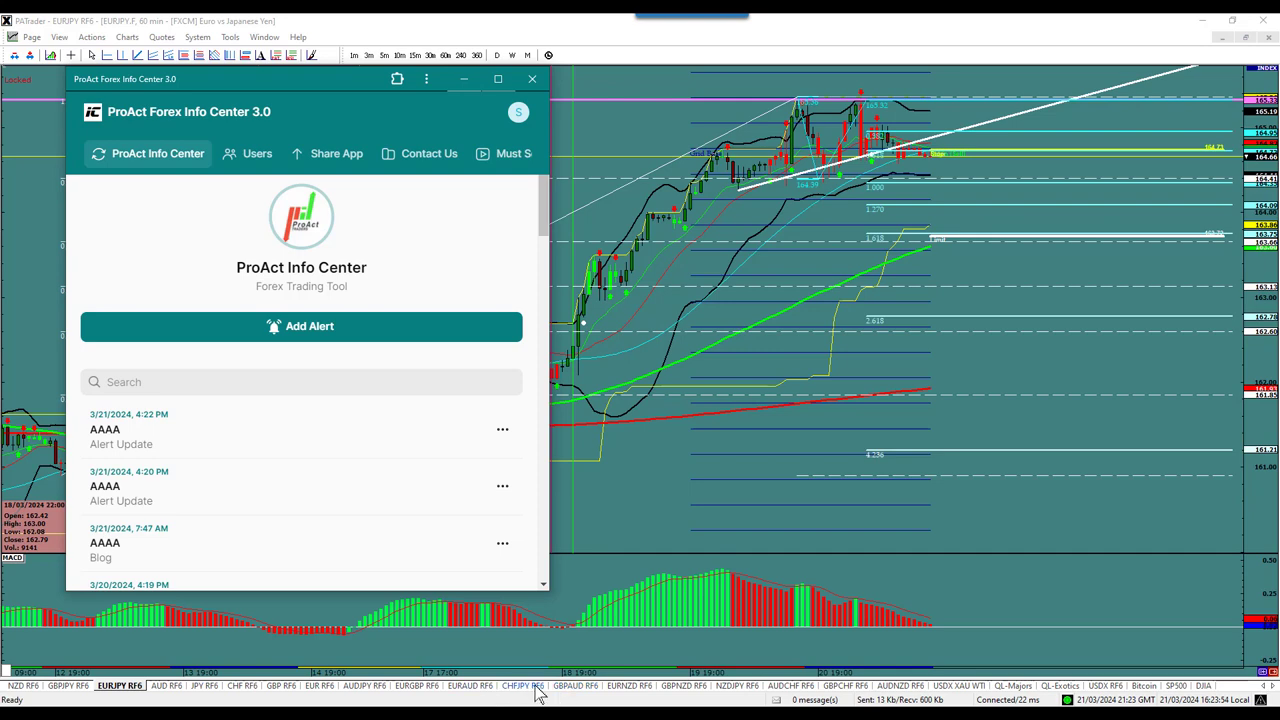
- Enlarge the GBPAUD 60-minute chart and remove its old projection
click(577, 688)
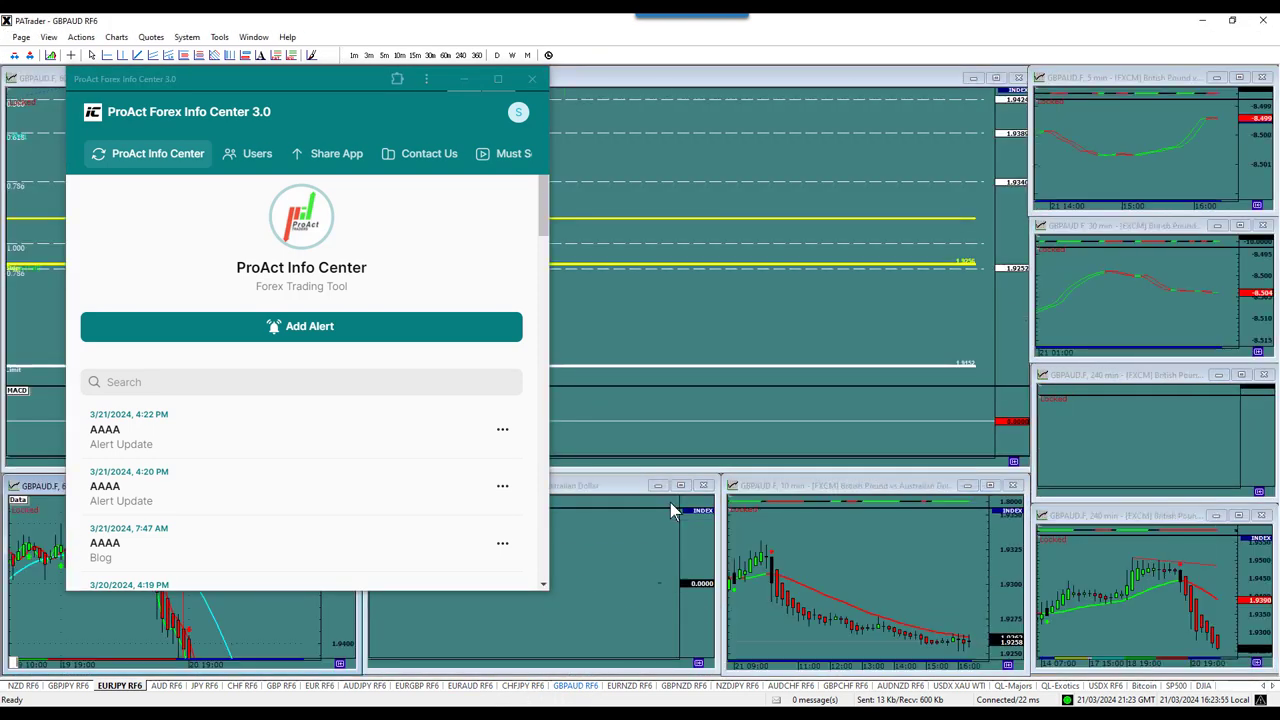
click(995, 80)
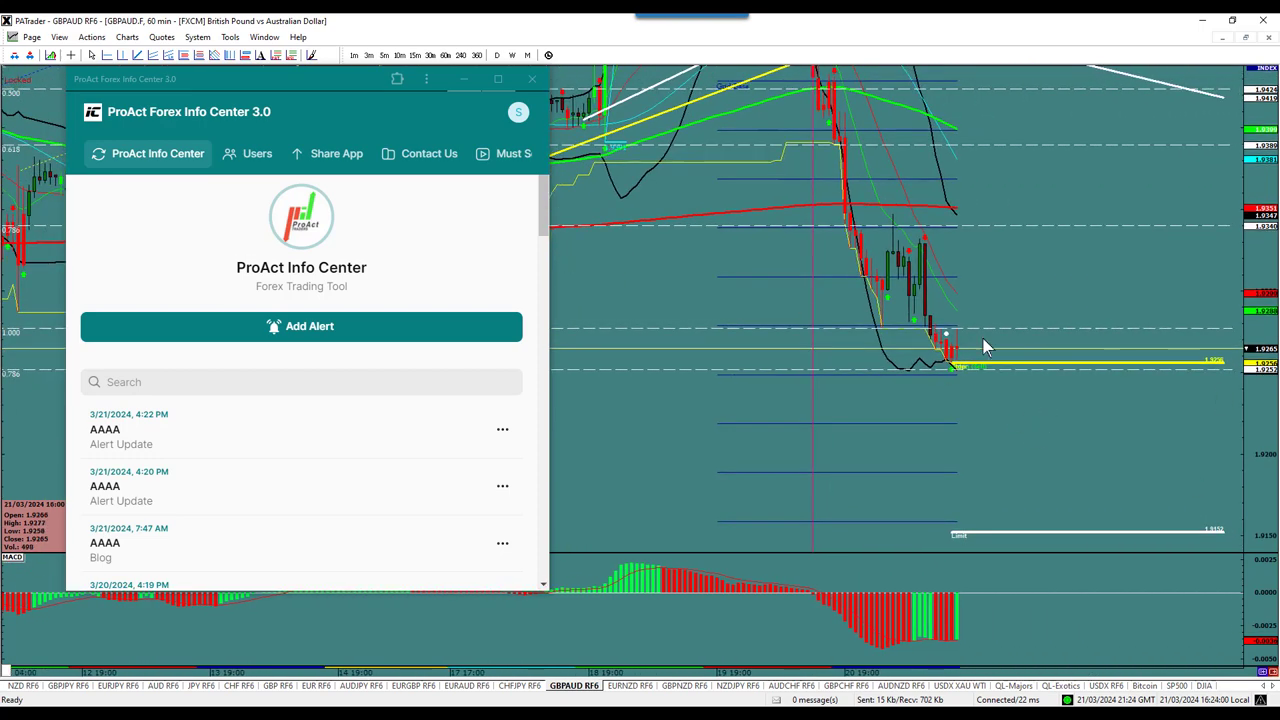
right_click(1013, 533)
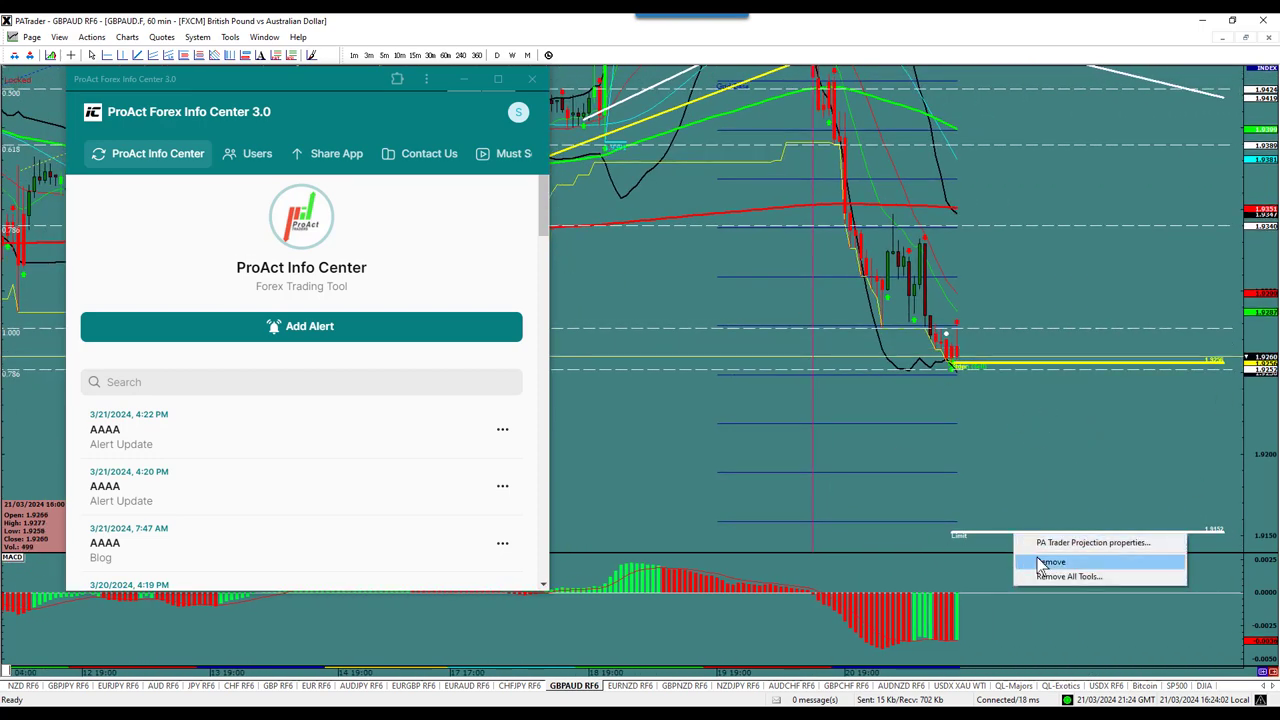
click(1040, 561)
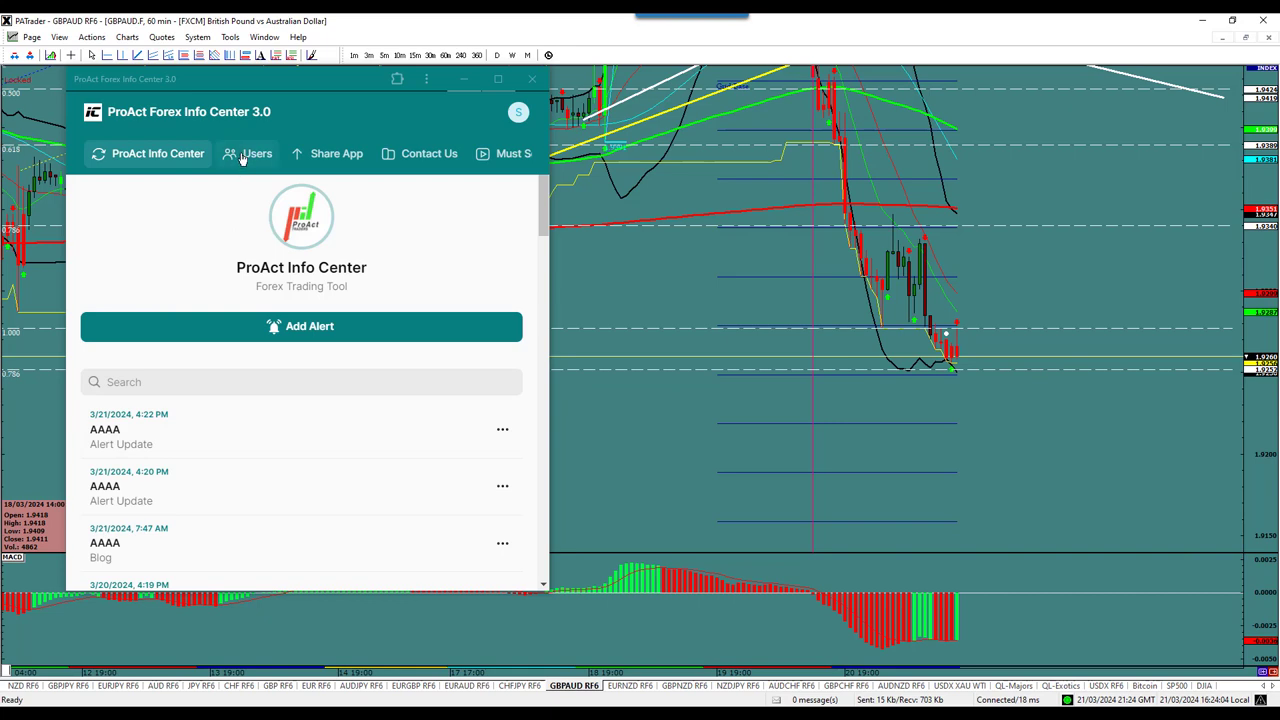
- Open the Info Center ATR range table showing GBP/AUD's 14-day range of 108
click(329, 300)
scroll(329, 306, down, 10)
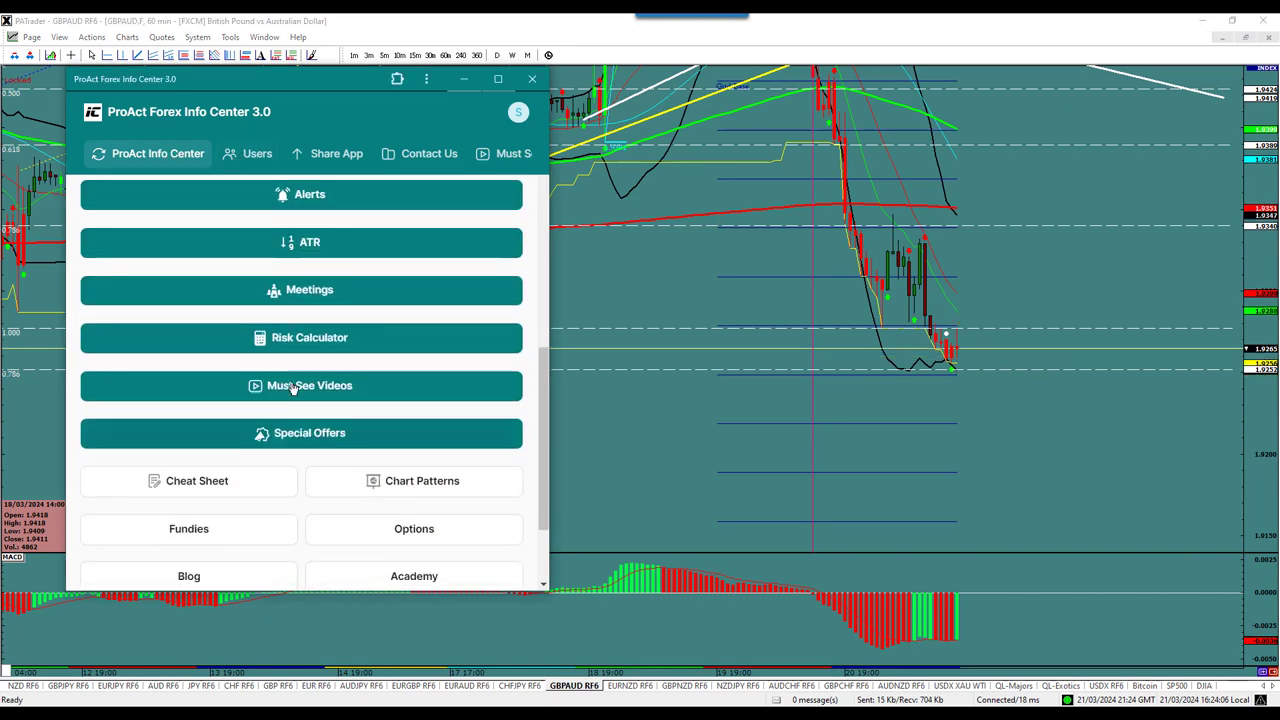
click(292, 389)
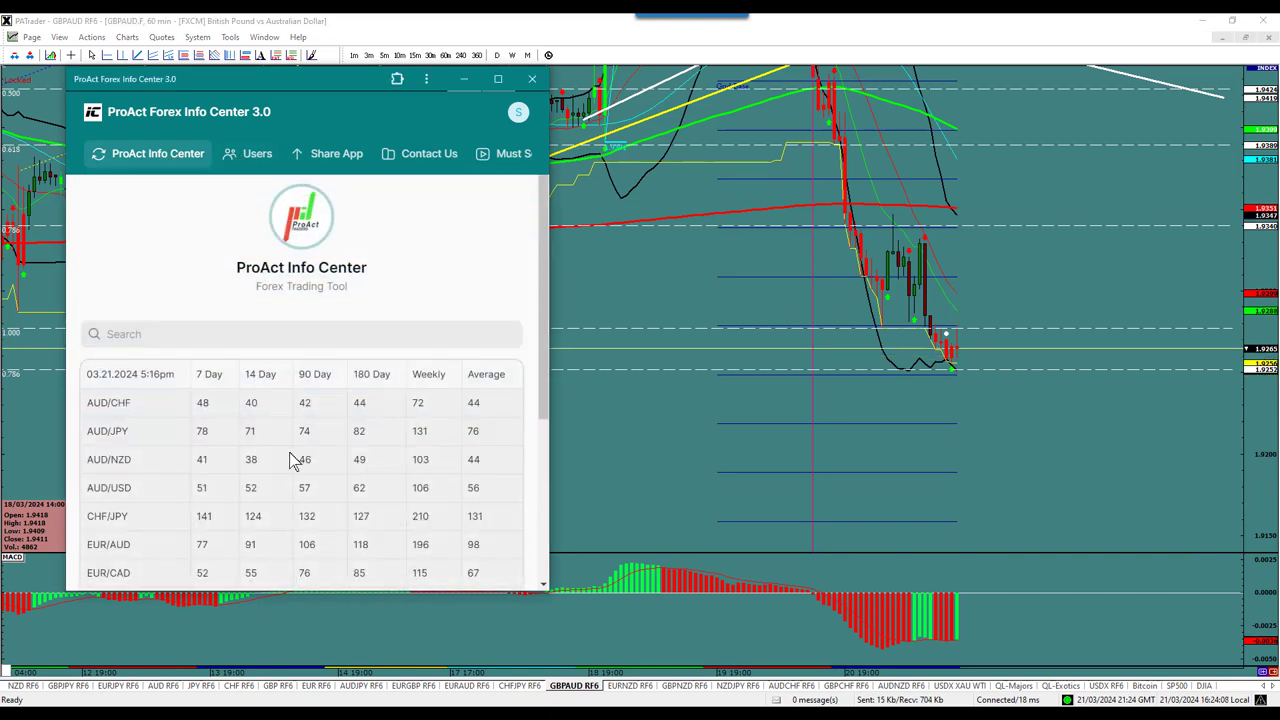
scroll(275, 459, down, 5)
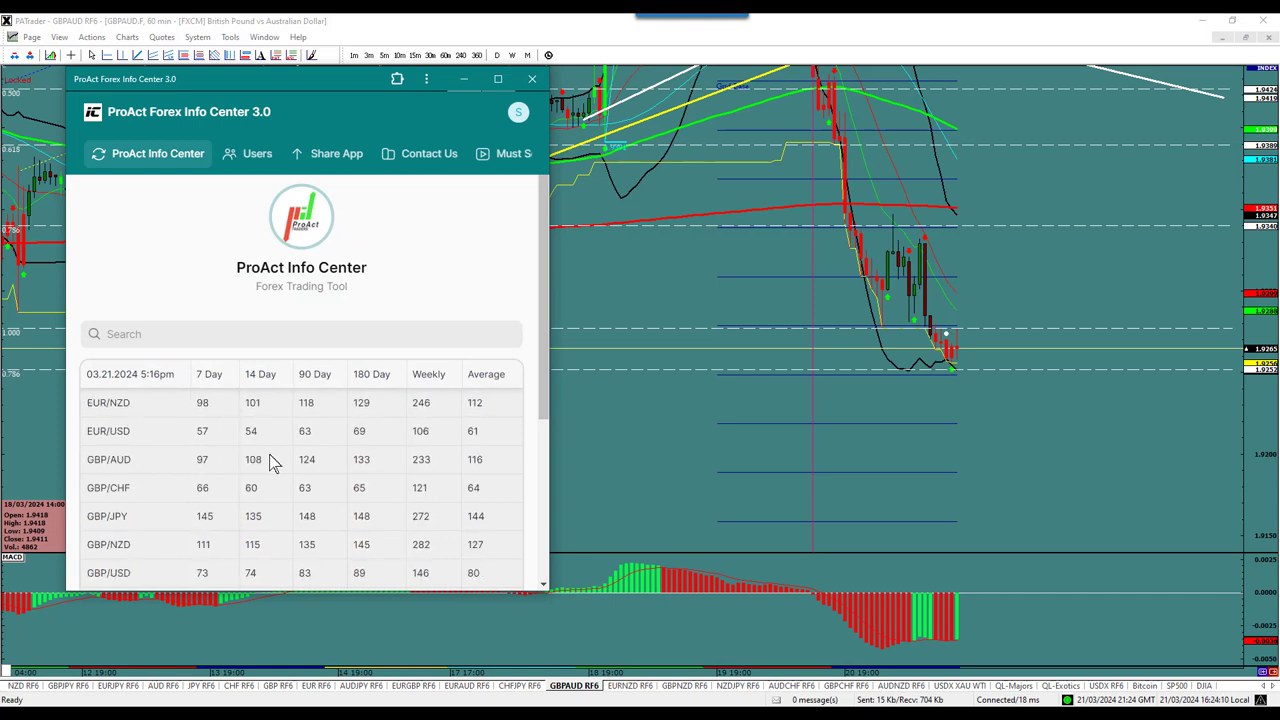
scroll(219, 458, down, 1)
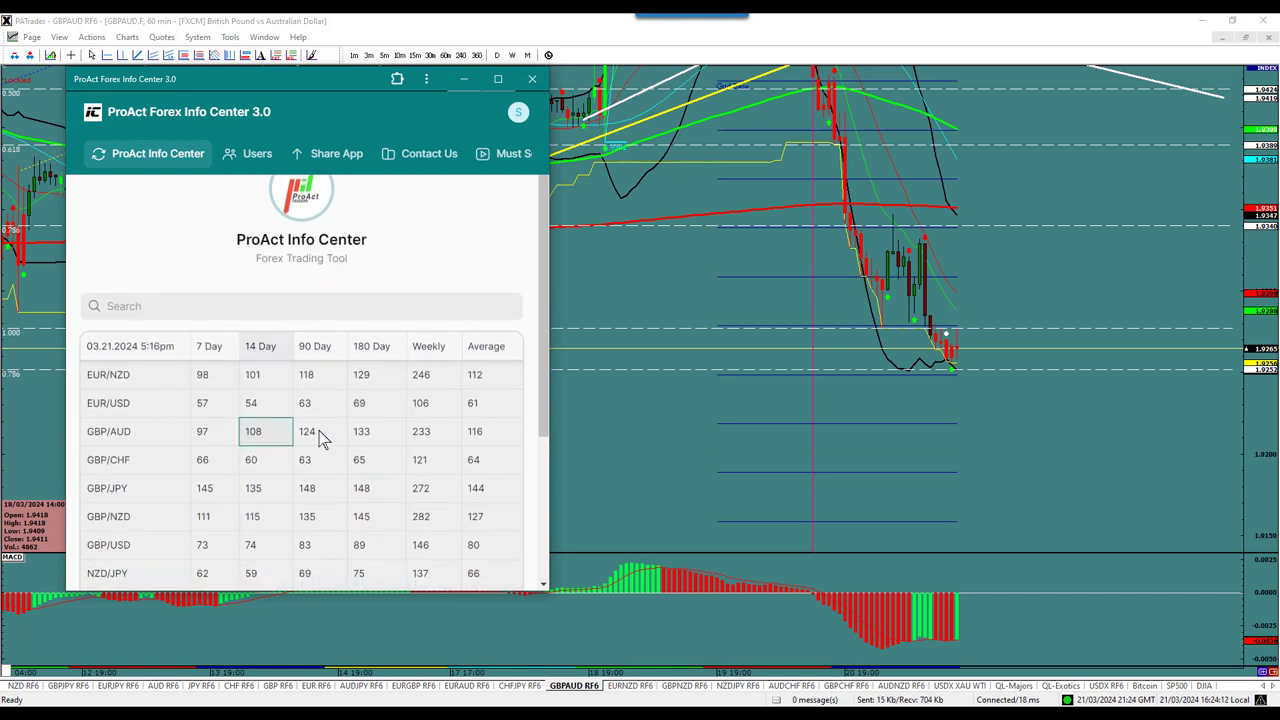
click(276, 56)
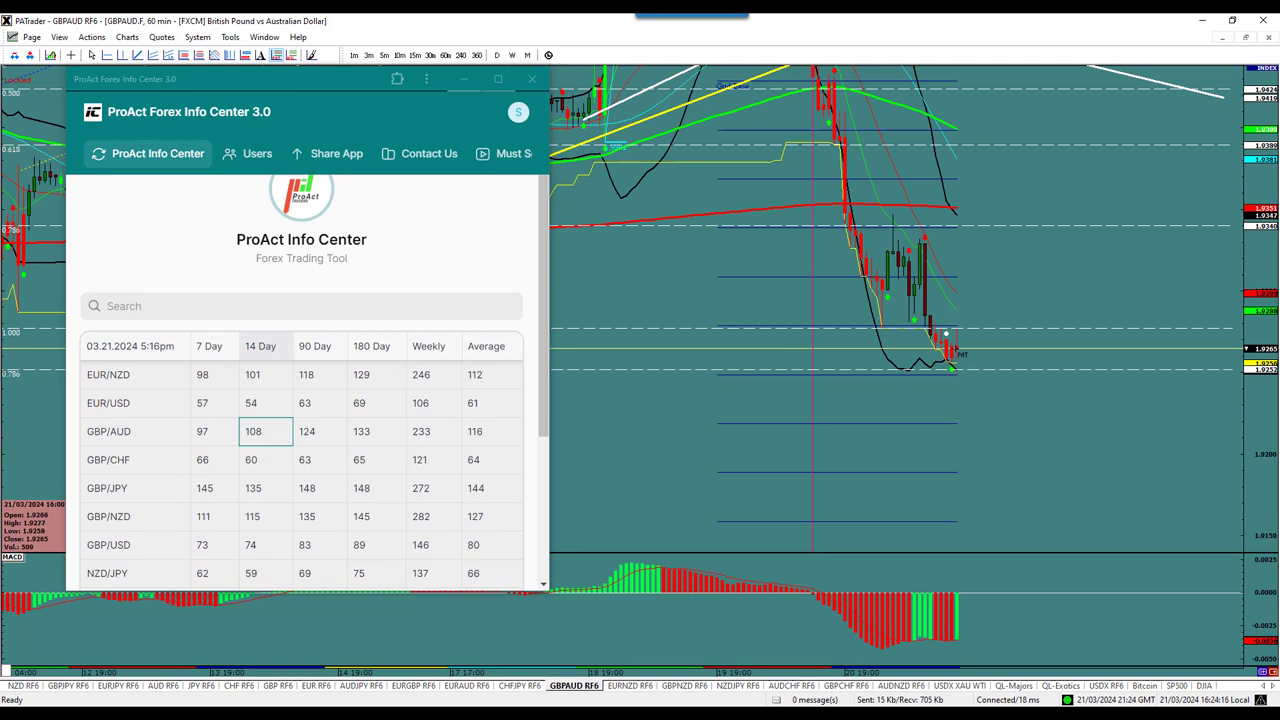
- Set the GBPAUD projection to a sell from 1.9265 with a 108-pip limit
click(955, 350)
click(618, 288)
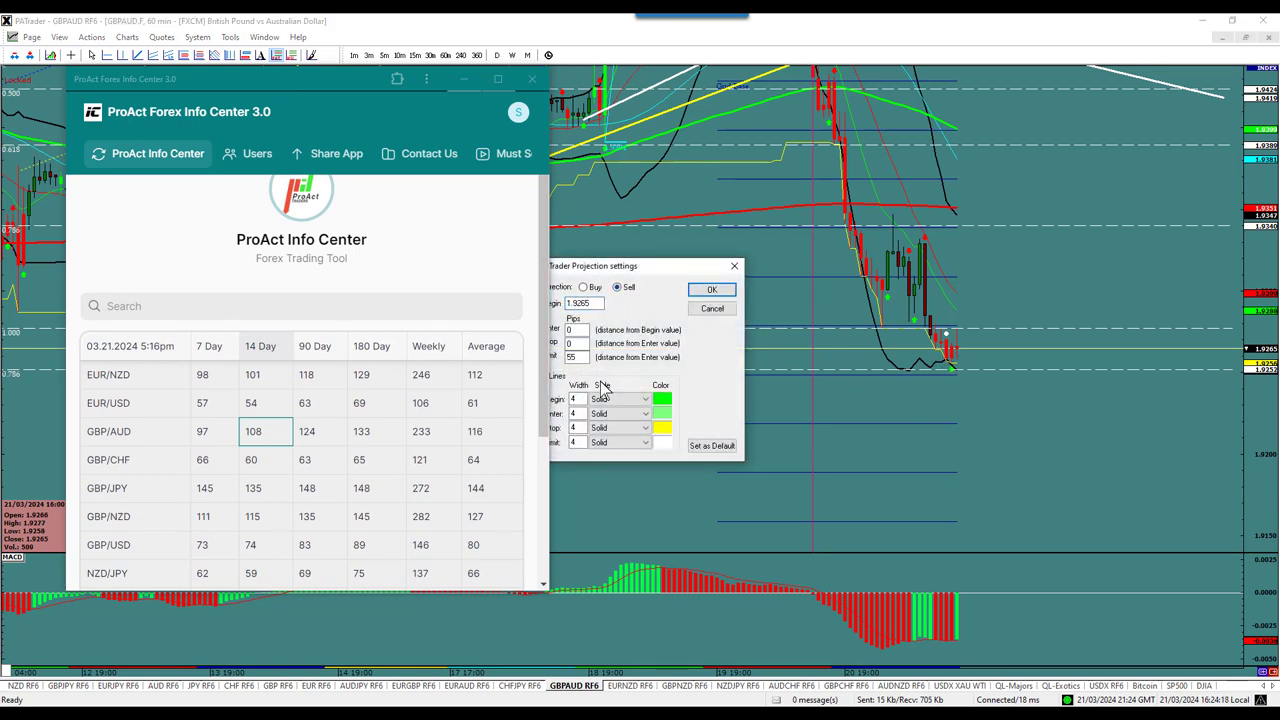
double_click(576, 357)
click(712, 289)
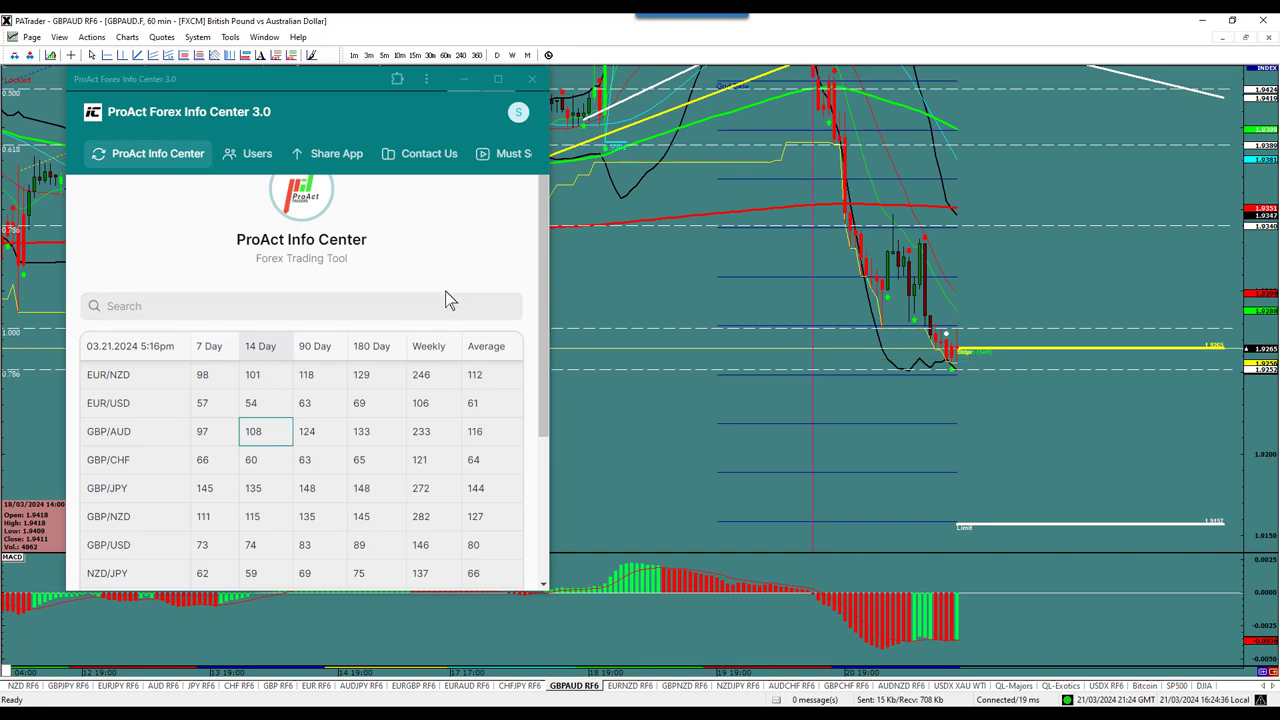
- Start a new alert from Admin Alerts, accepting the current 4:24 PM date and time
click(165, 158)
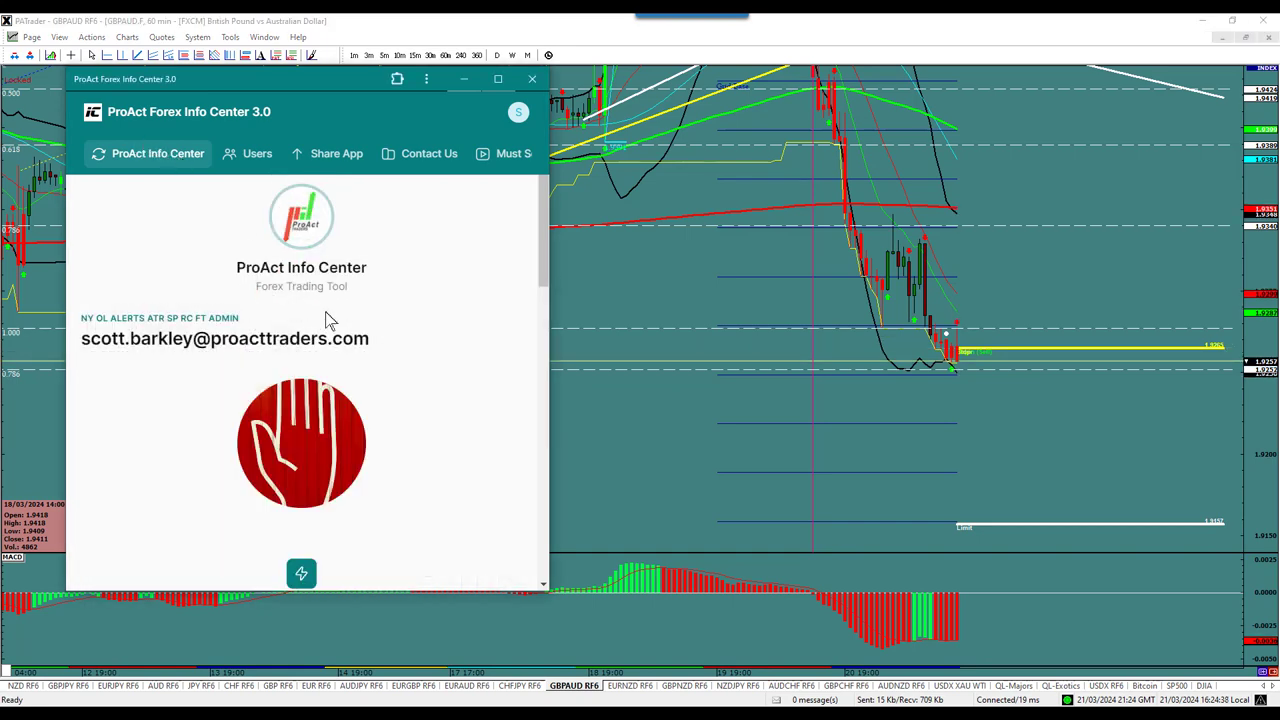
scroll(330, 400, down, 2)
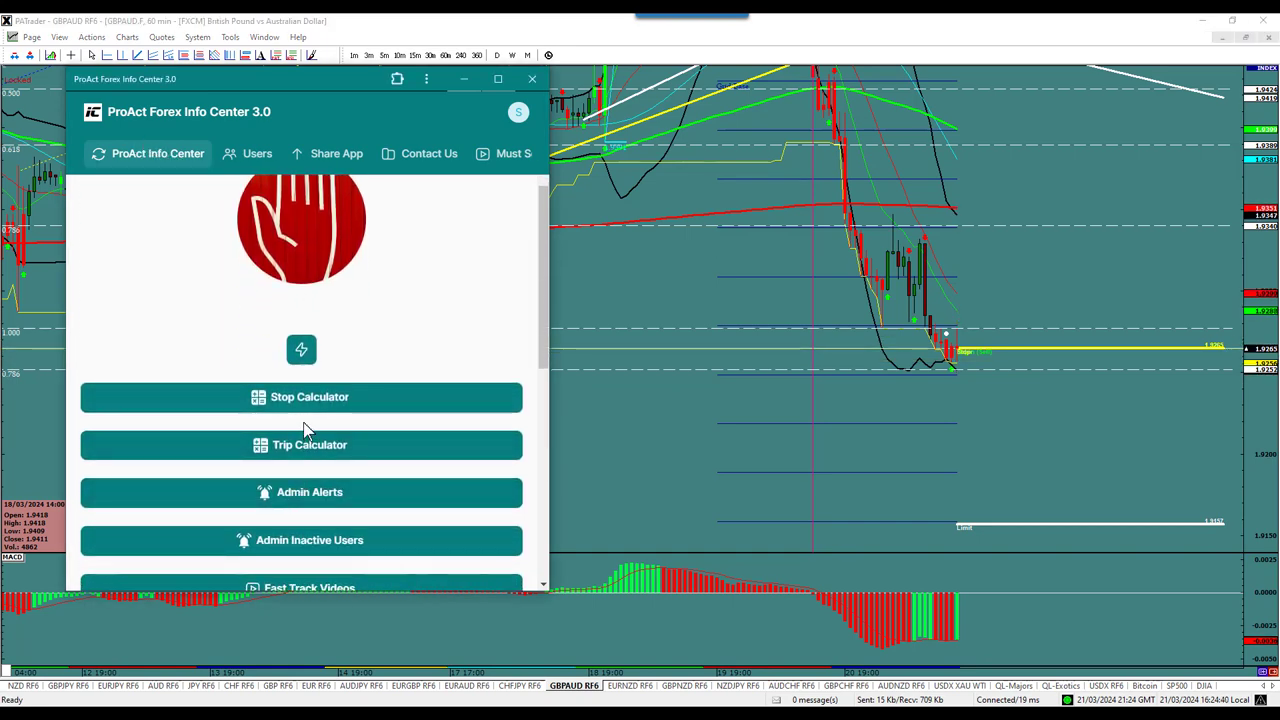
click(315, 494)
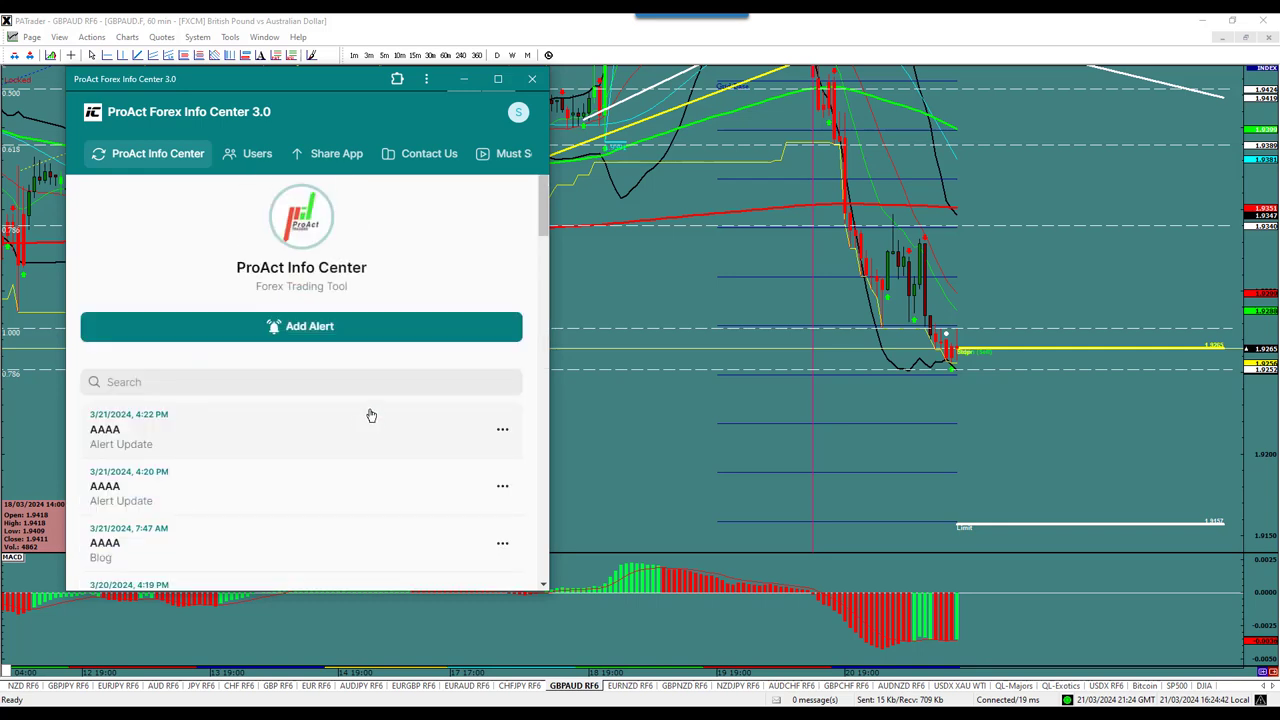
click(335, 336)
click(223, 349)
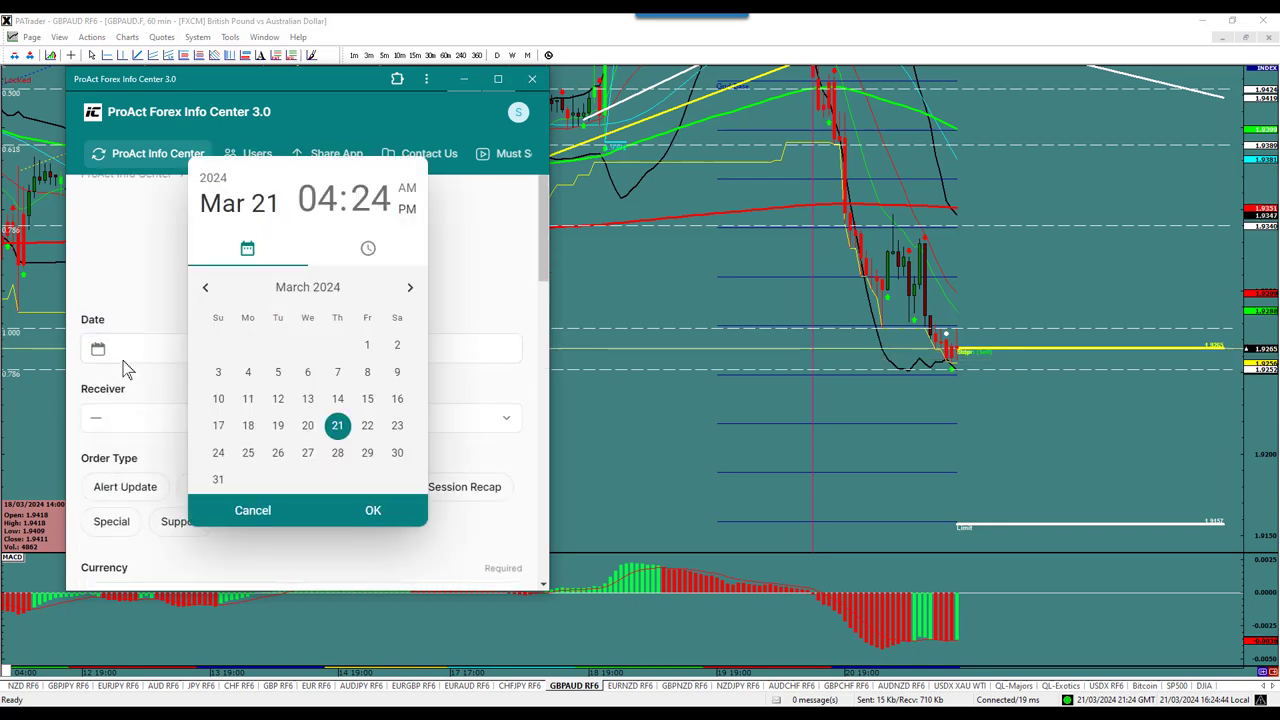
click(371, 510)
- Choose the receiver and make it a GBP/AUD SELL Alert Update
click(120, 423)
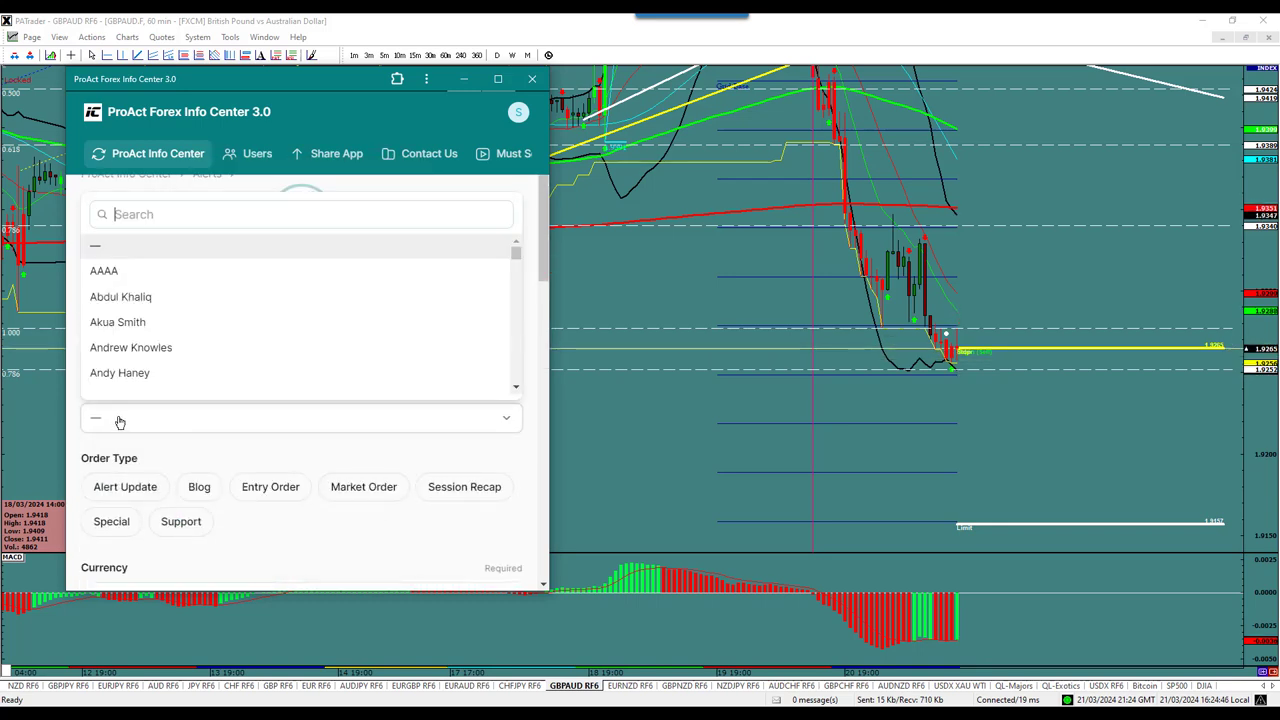
click(115, 271)
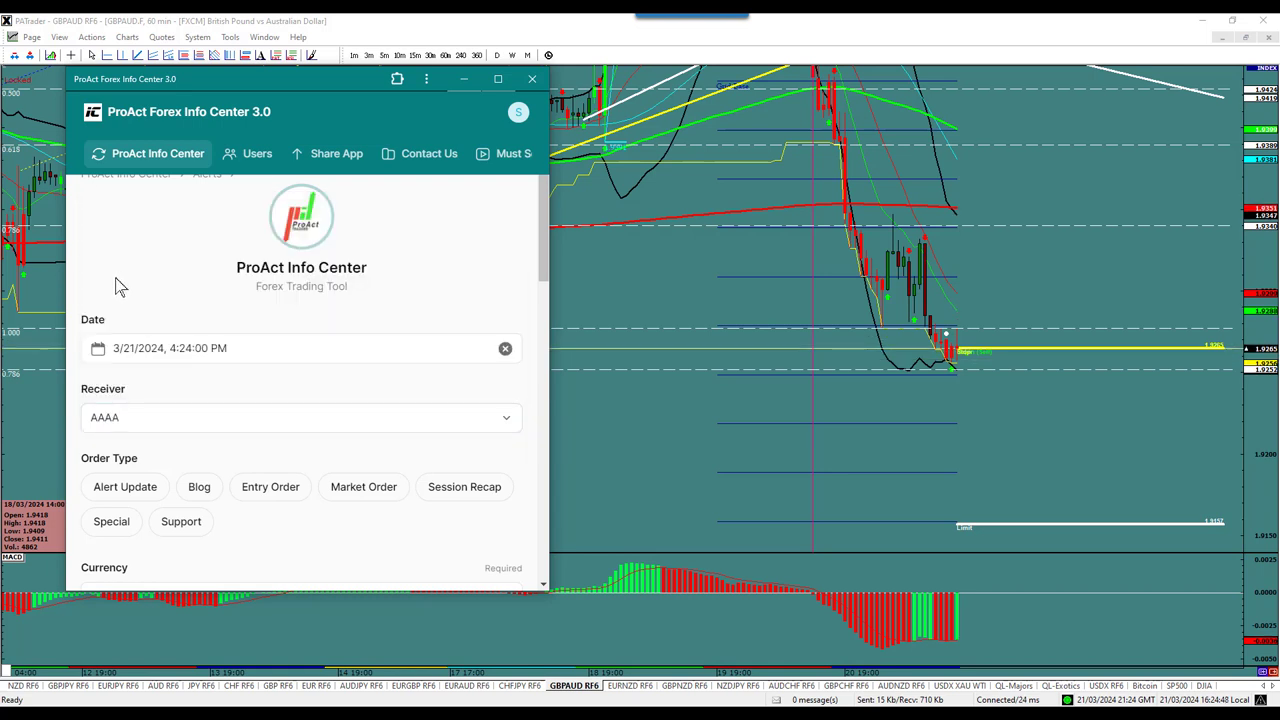
scroll(290, 447, down, 1)
scroll(290, 447, down, 1)
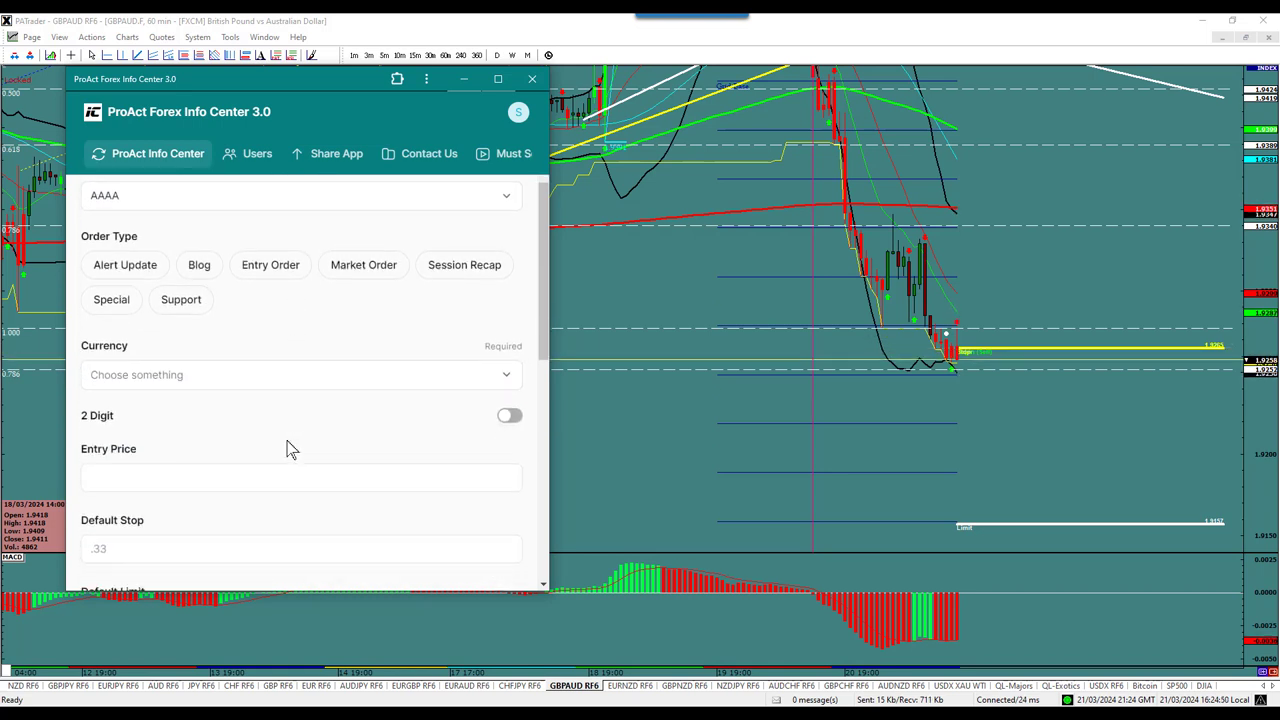
click(137, 268)
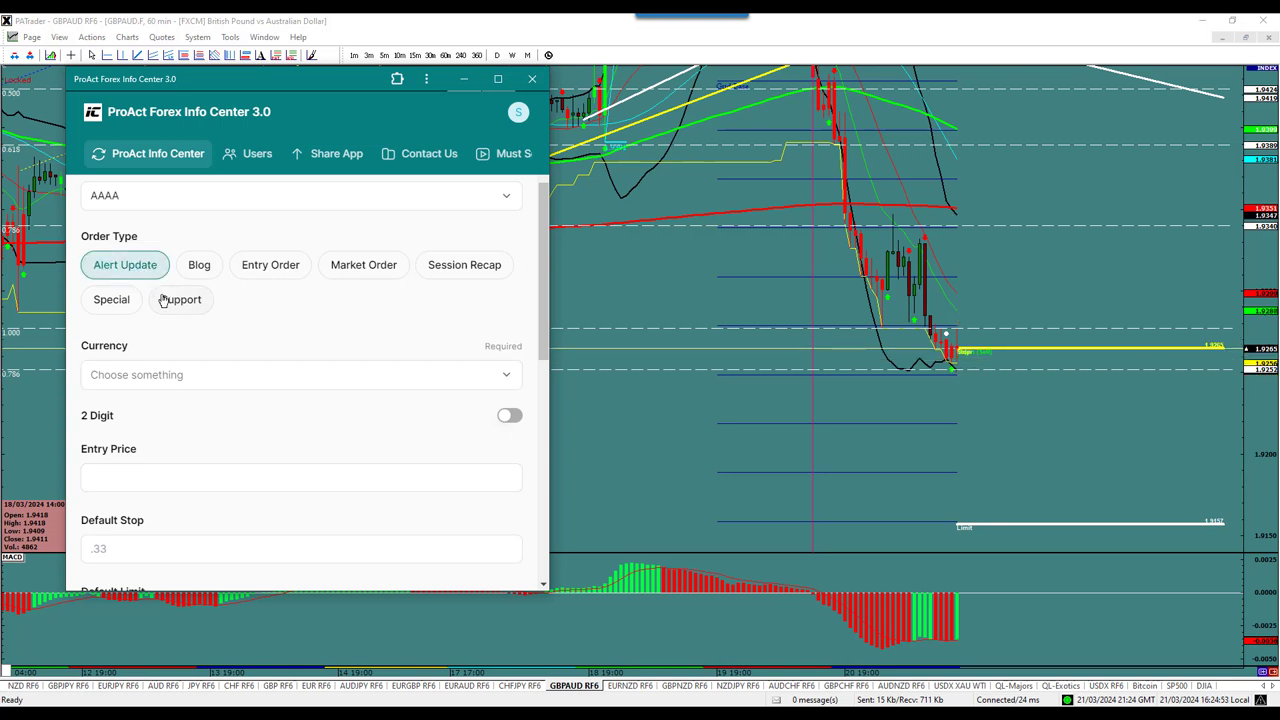
click(152, 380)
scroll(133, 310, down, 1)
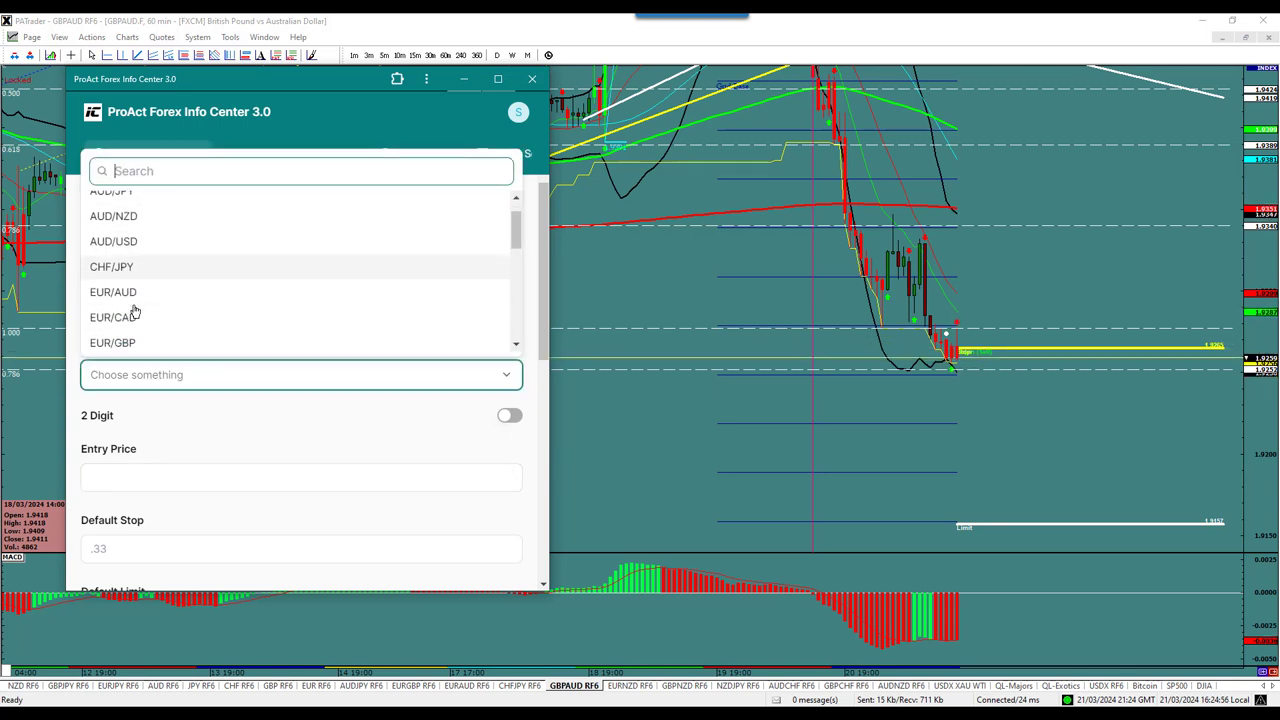
scroll(150, 312, down, 5)
scroll(165, 310, up, 3)
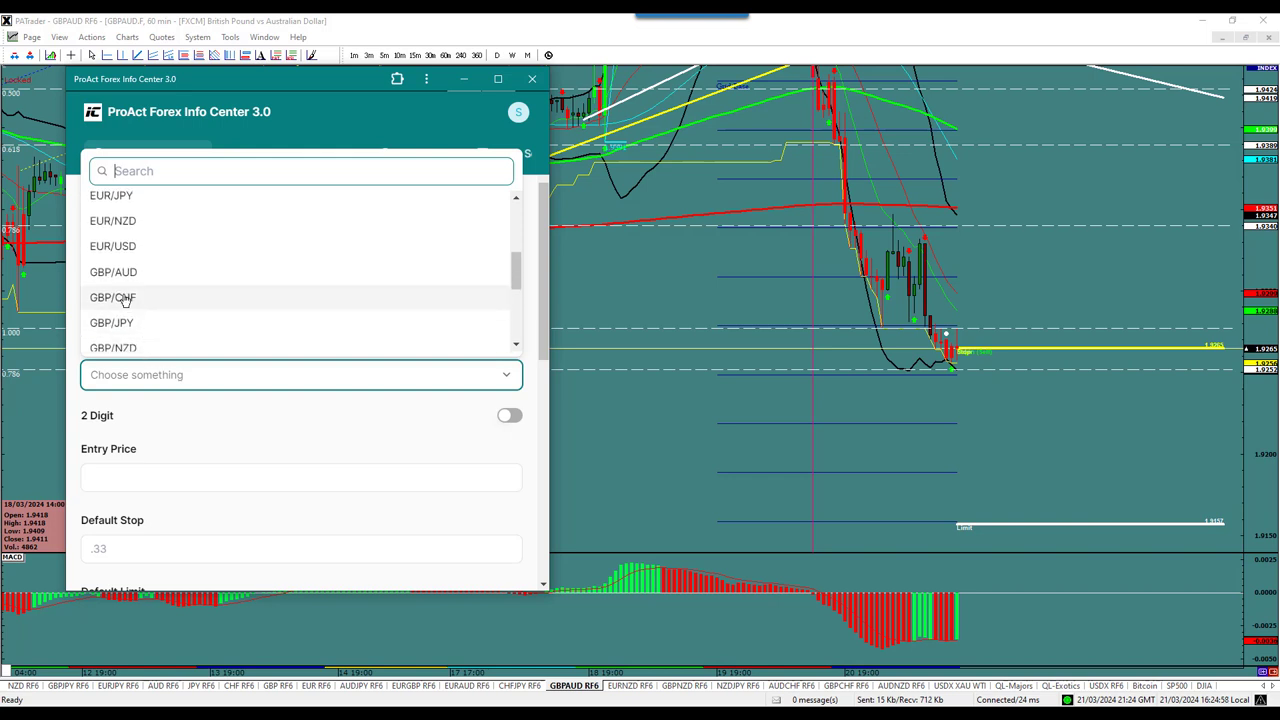
click(122, 272)
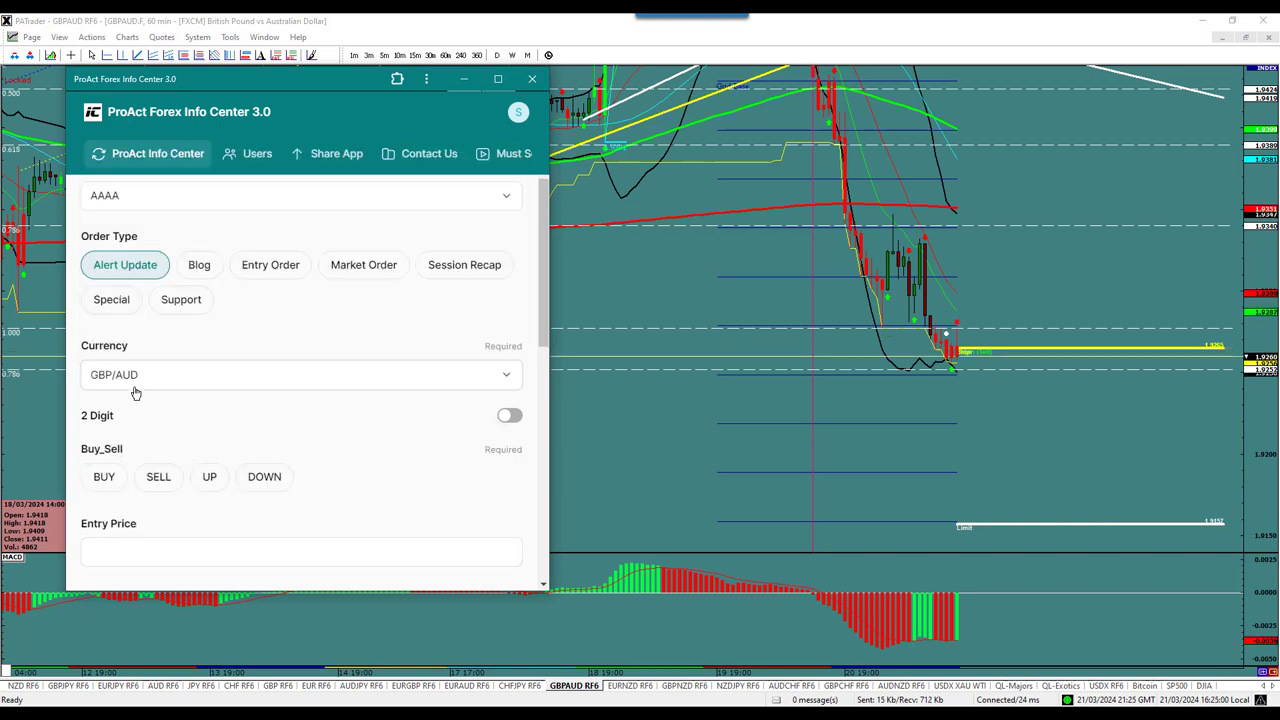
click(150, 477)
scroll(343, 468, down, 3)
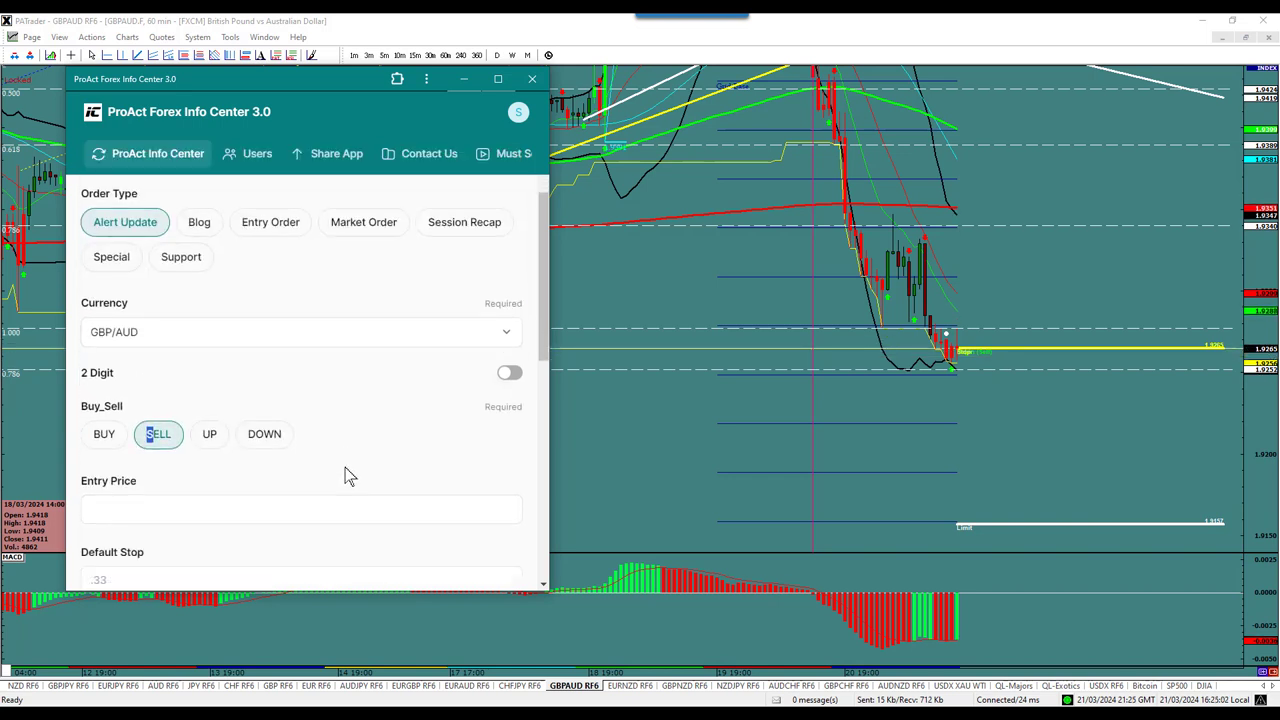
- Enter entry 1.9750, limit 1.9150 and stop 1.9283, tag BH&G, and submit
click(95, 333)
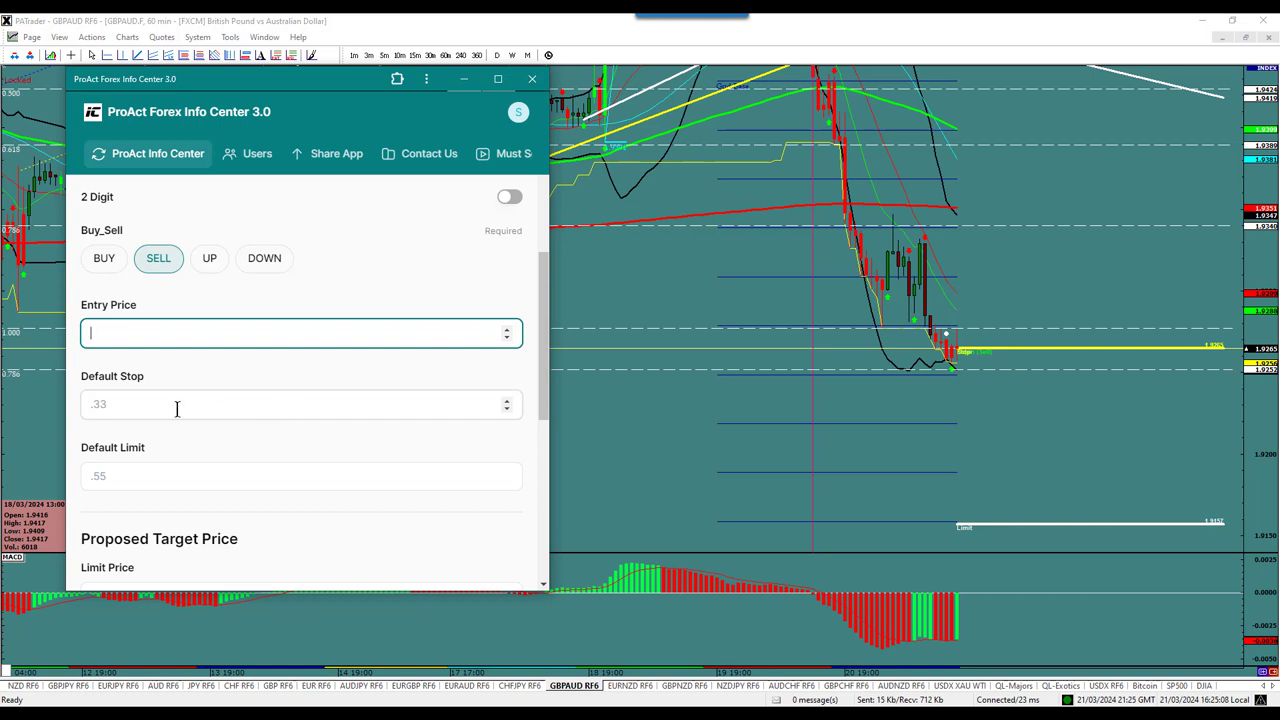
text(1)
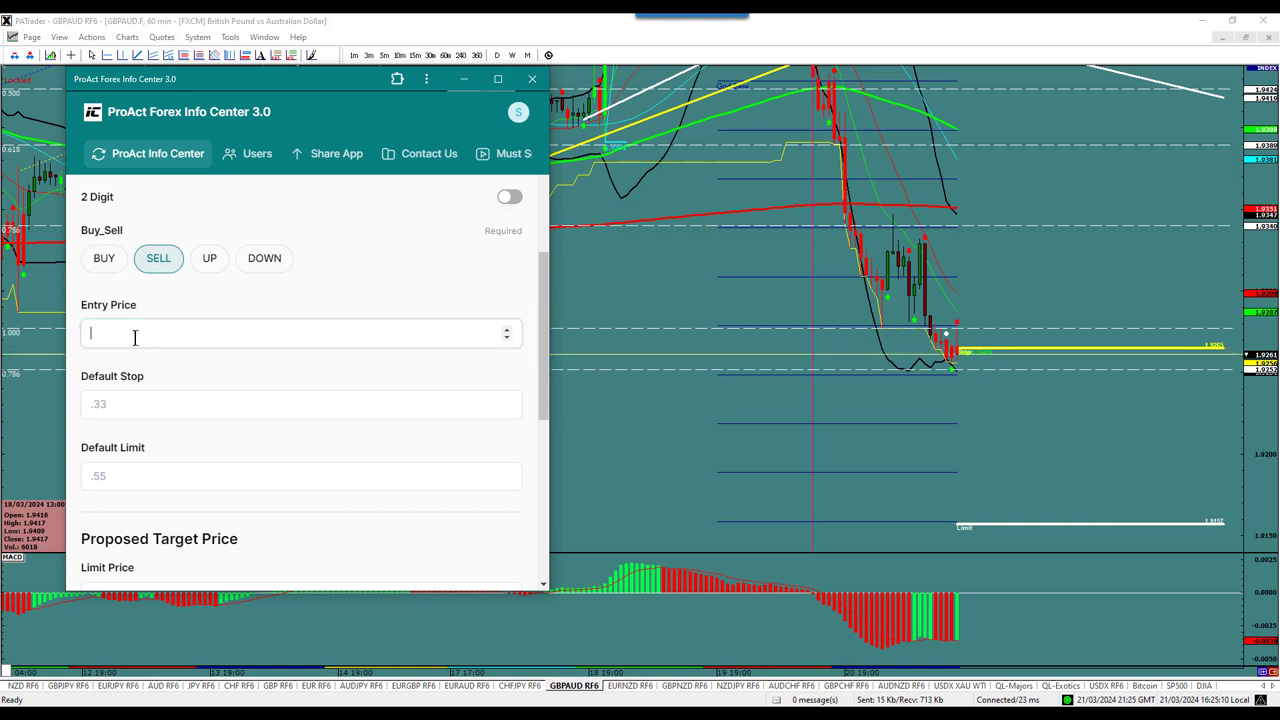
text(.97)
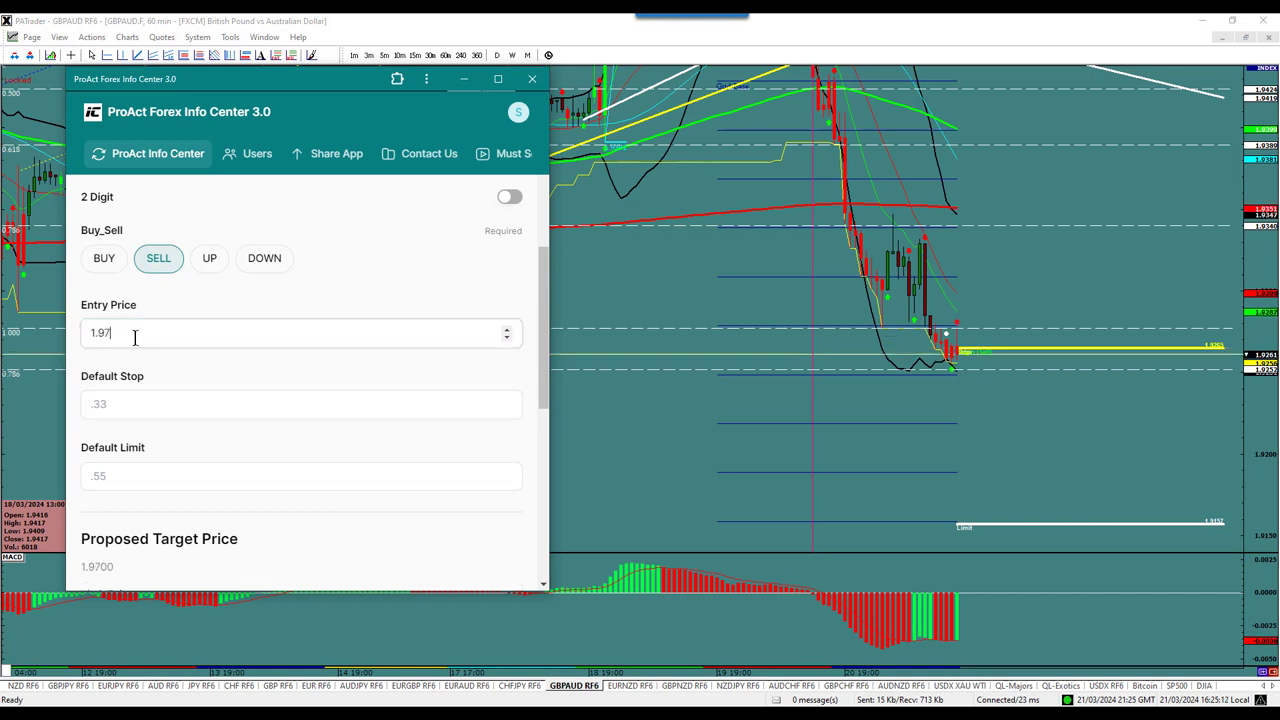
text(50)
scroll(171, 394, down, 4)
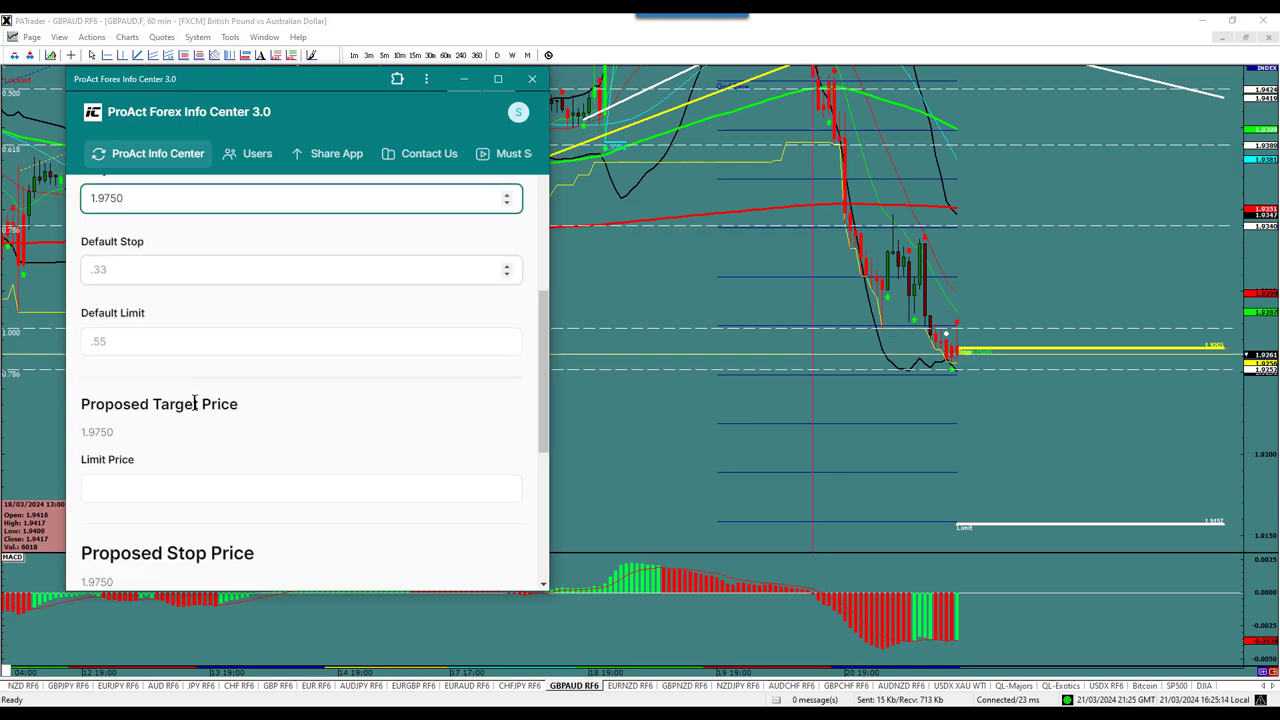
scroll(183, 322, up, 3)
click(135, 395)
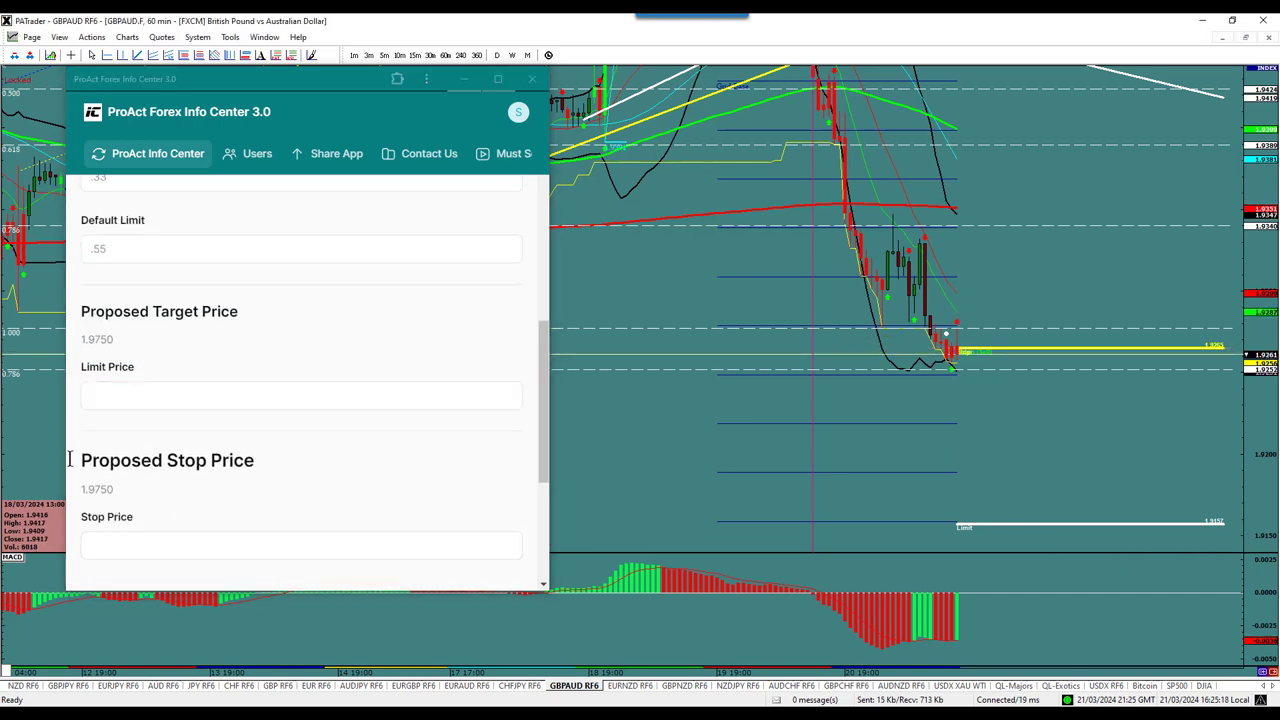
click(108, 397)
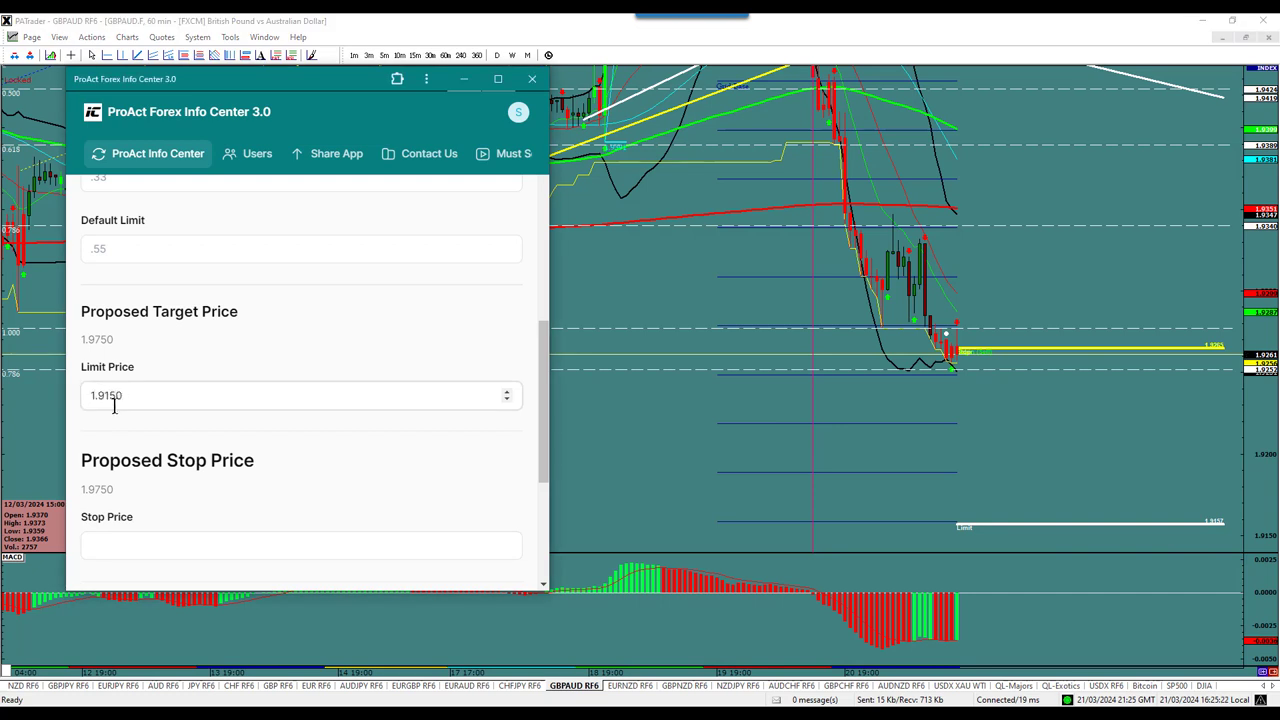
key(Tab)
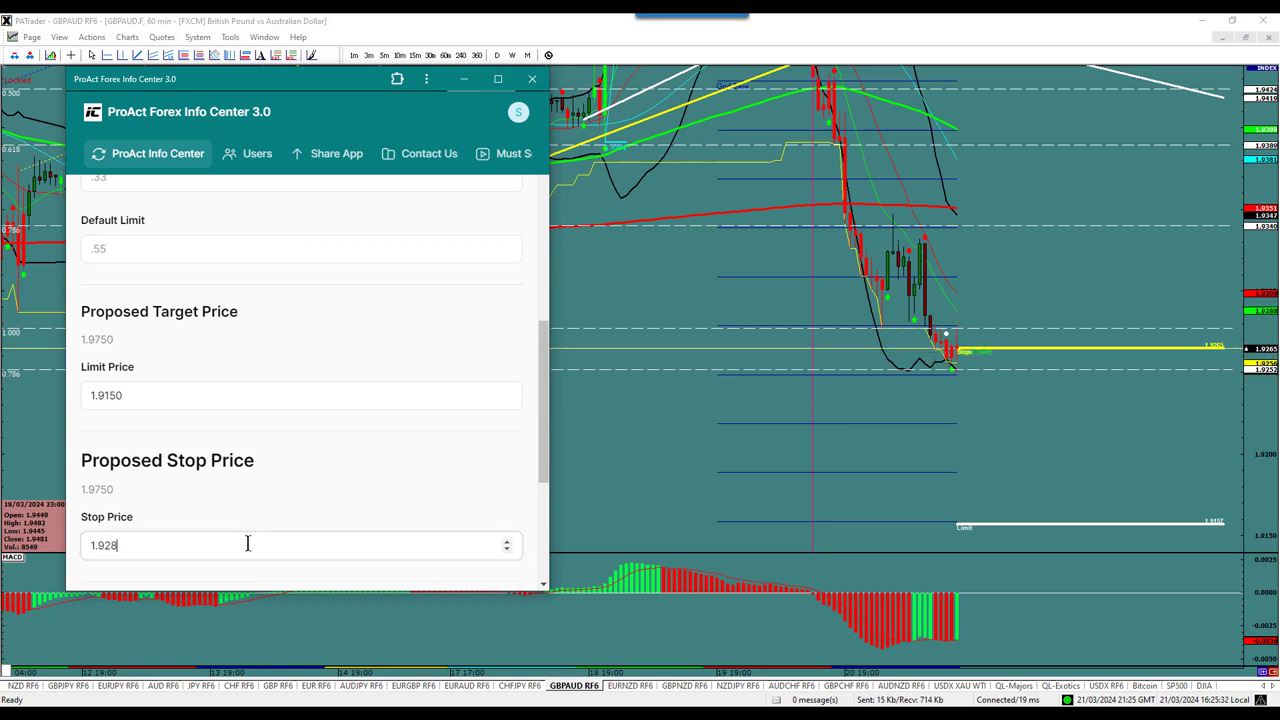
scroll(443, 343, down, 3)
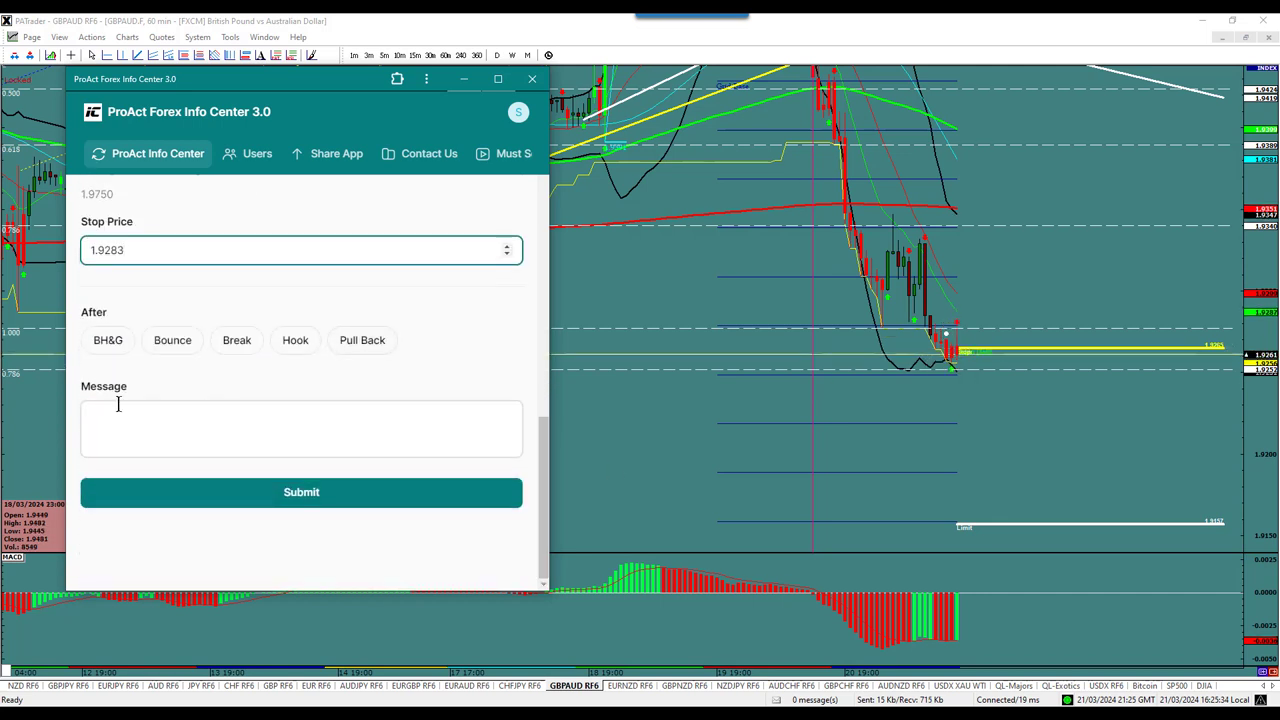
click(121, 343)
click(310, 500)
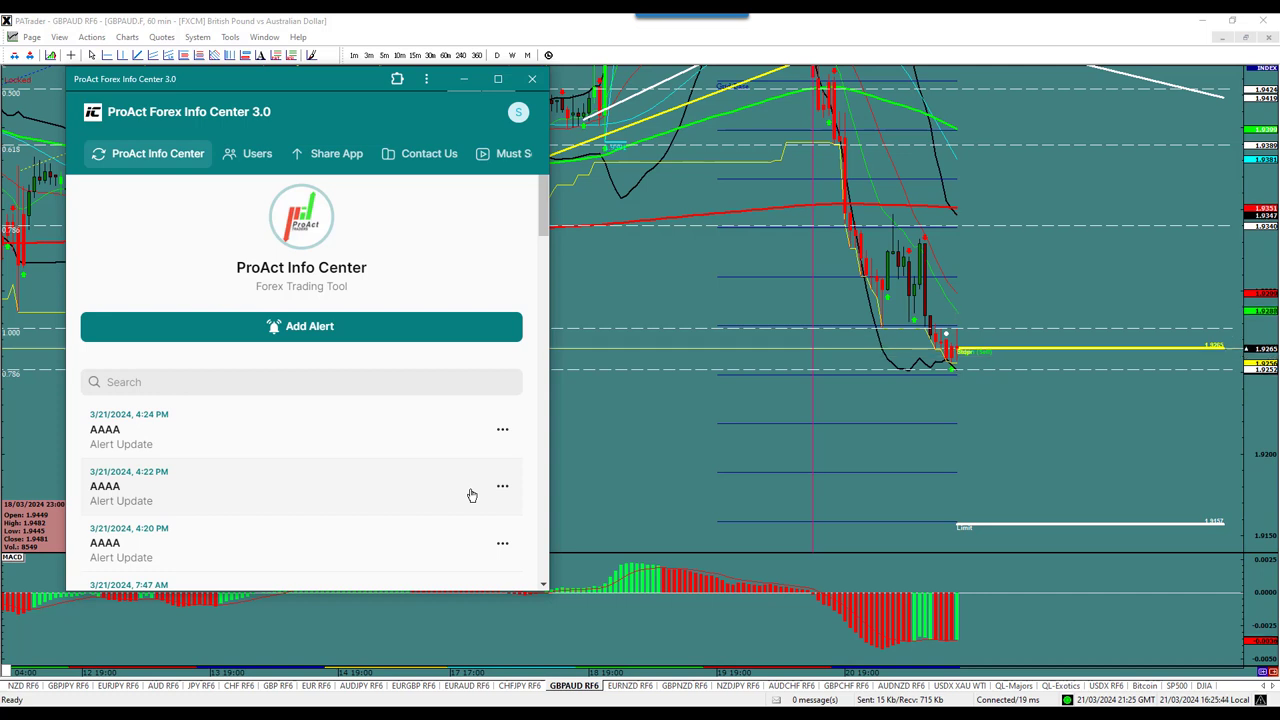
- Enlarge the GBPNZD RF6 60-minute chart and delete its old projection limit and stop lines
click(711, 383)
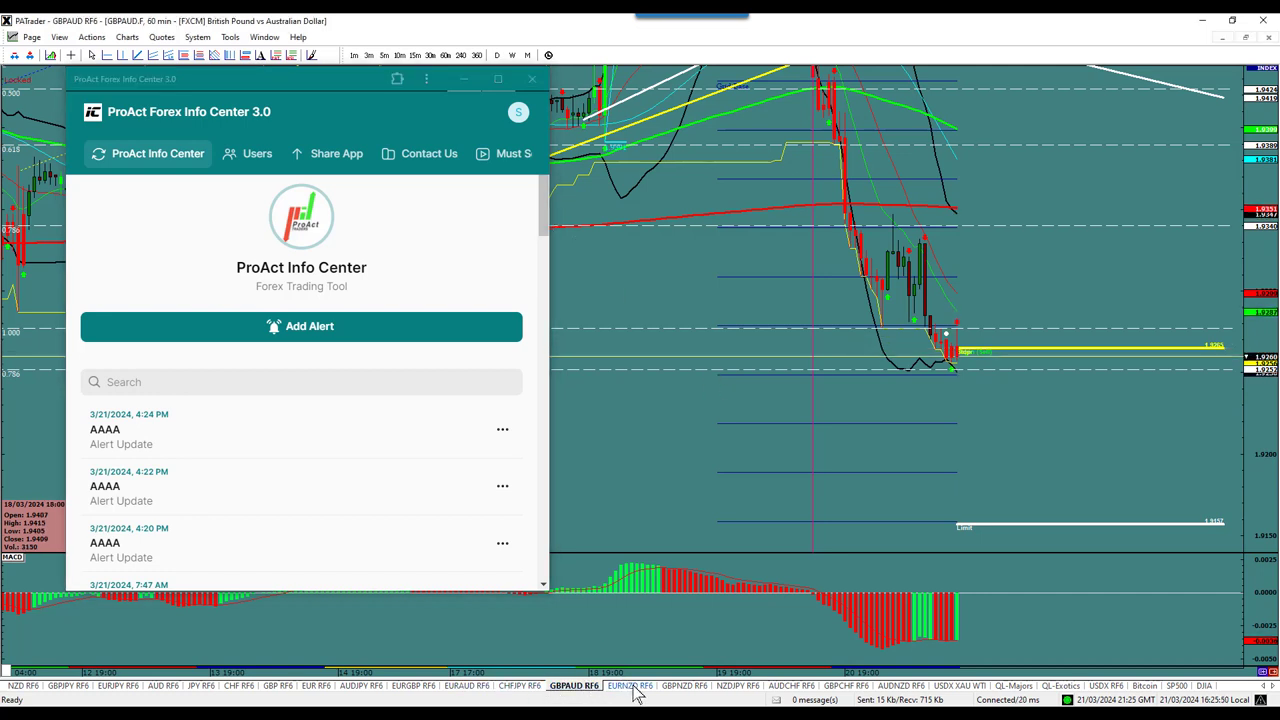
click(630, 687)
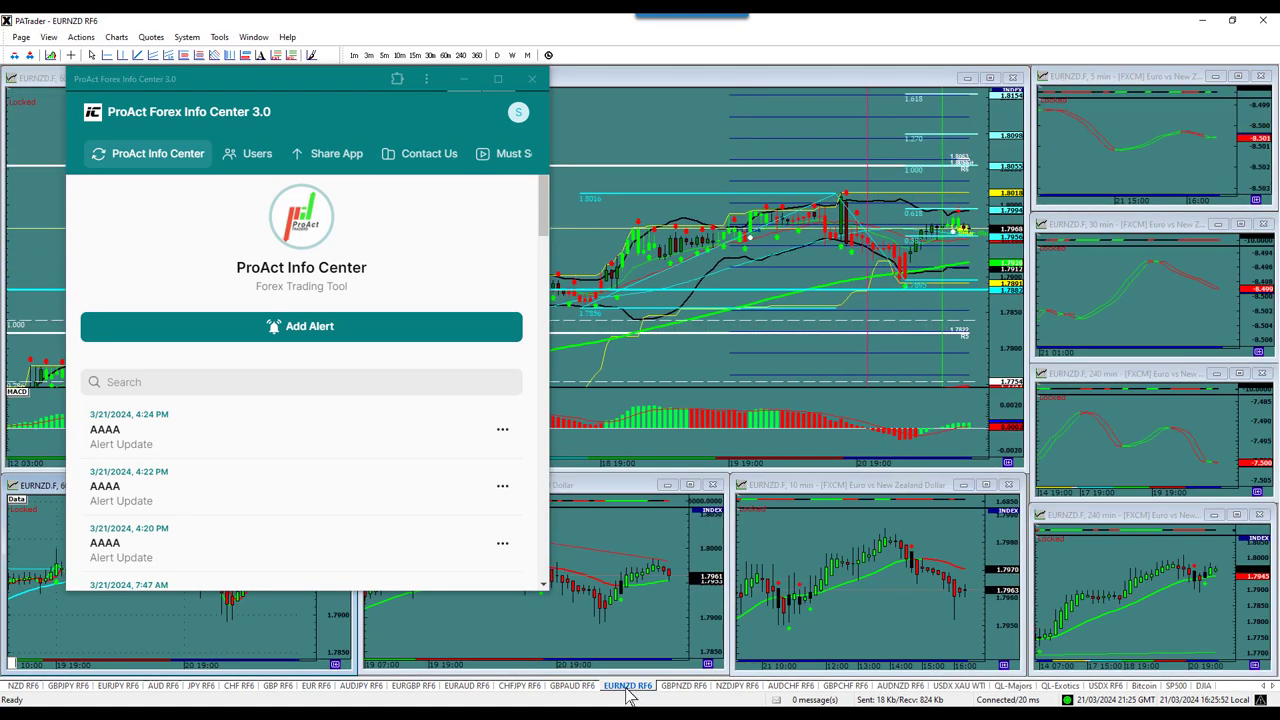
click(689, 688)
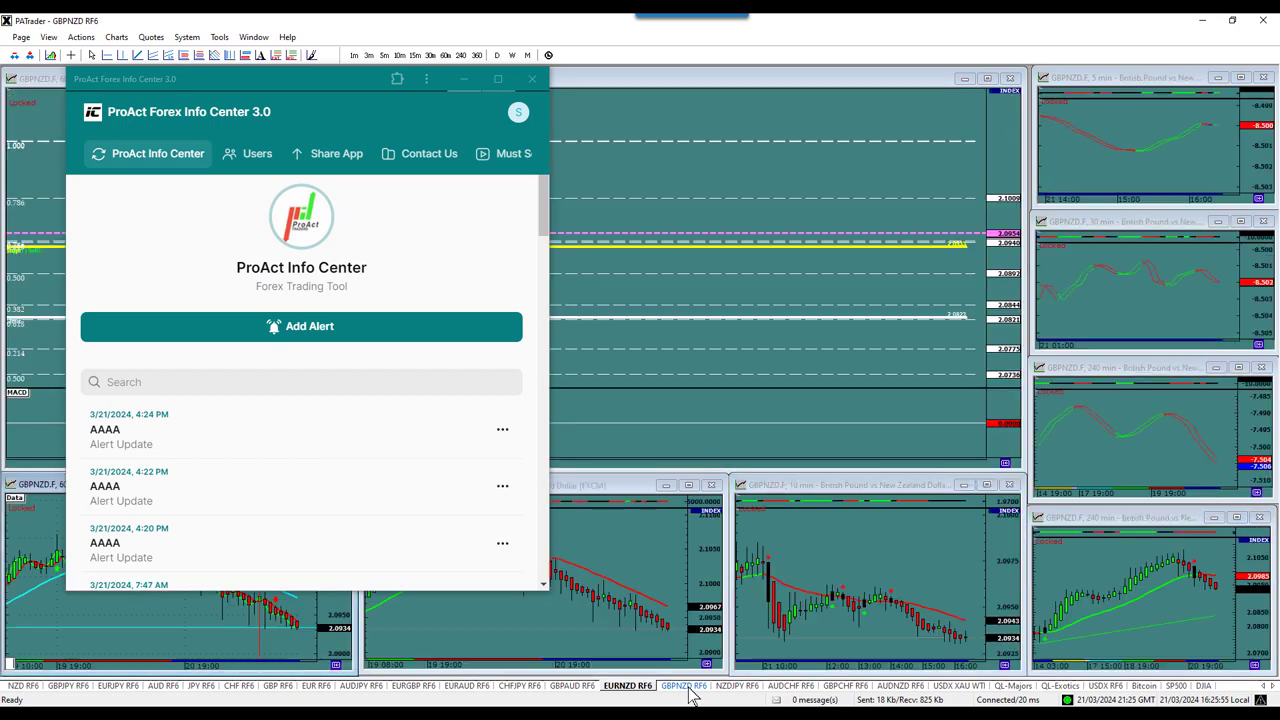
click(987, 78)
scroll(674, 120, down, 3)
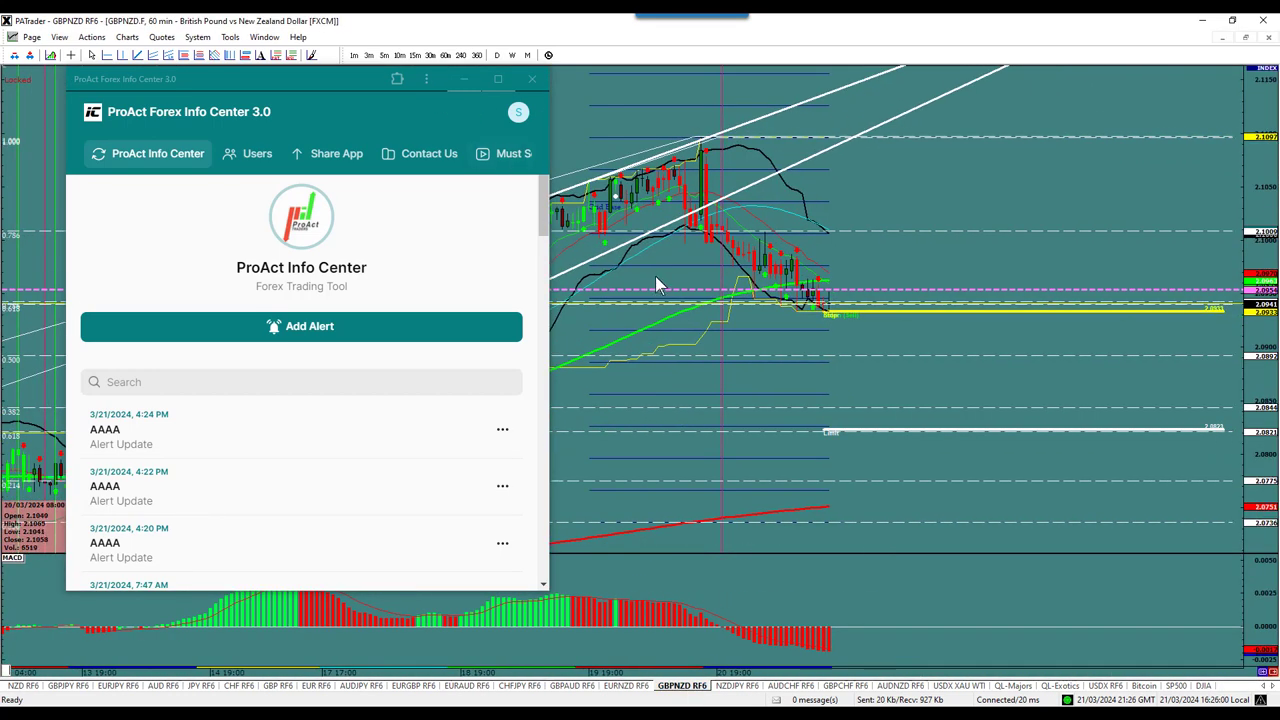
right_click(857, 431)
click(876, 462)
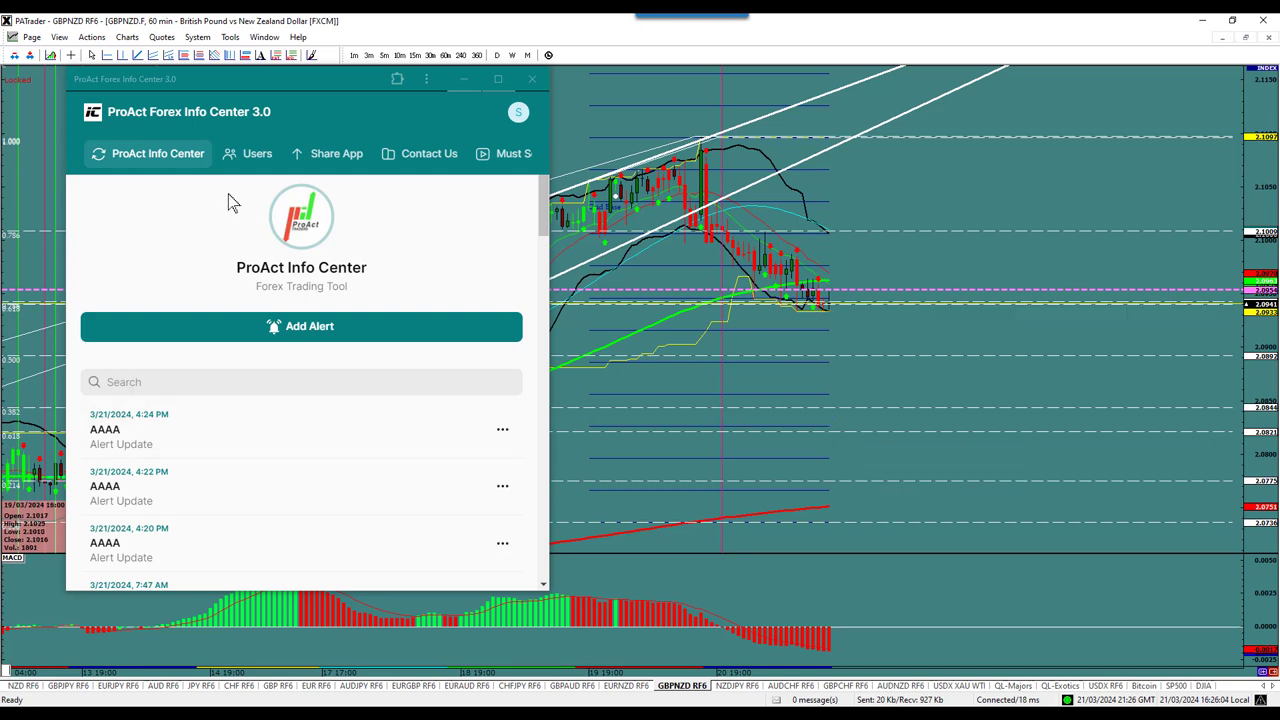
- Look up GBP/NZD's 14-day range of 115 pips in the Info Center ATR table
click(193, 153)
scroll(312, 384, down, 10)
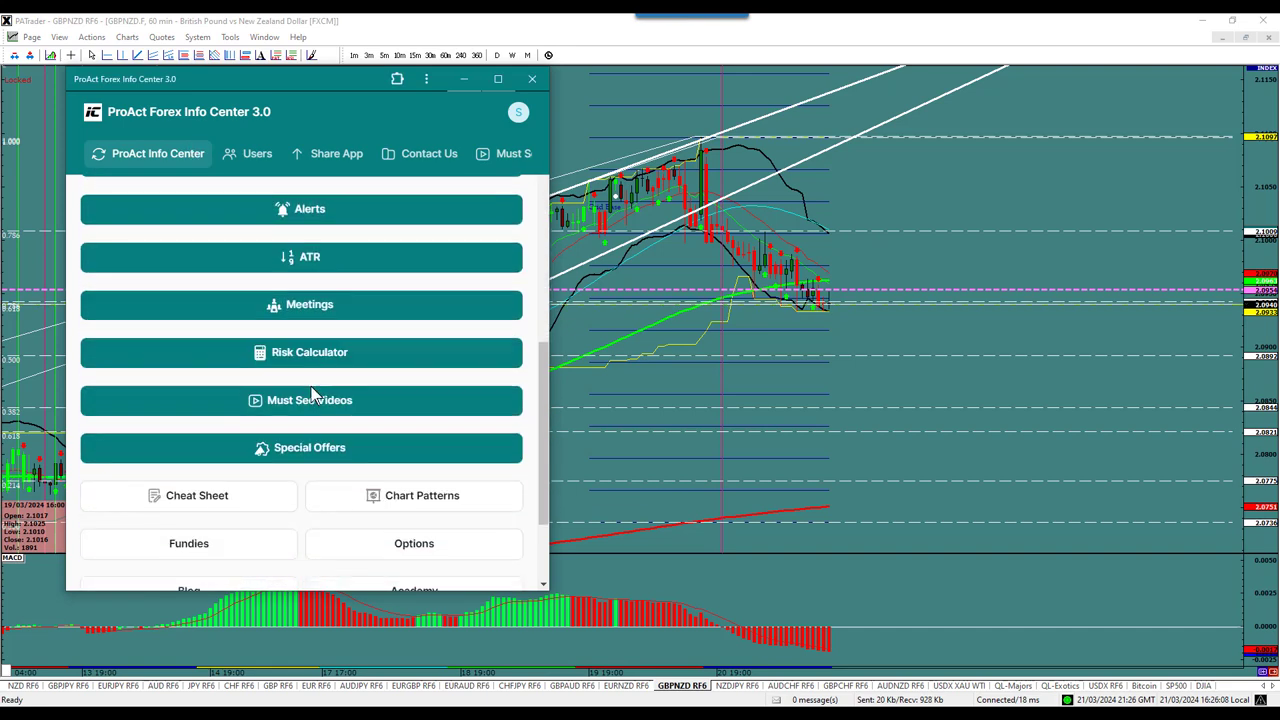
click(304, 248)
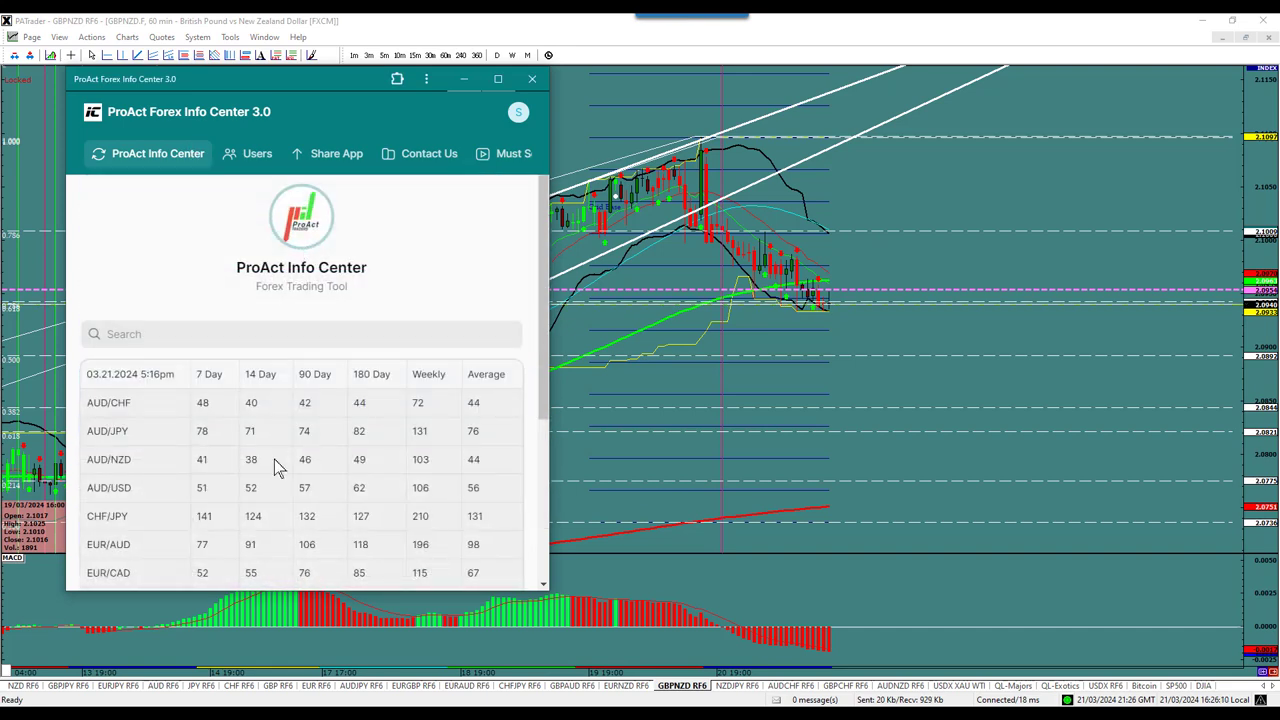
scroll(256, 459, down, 3)
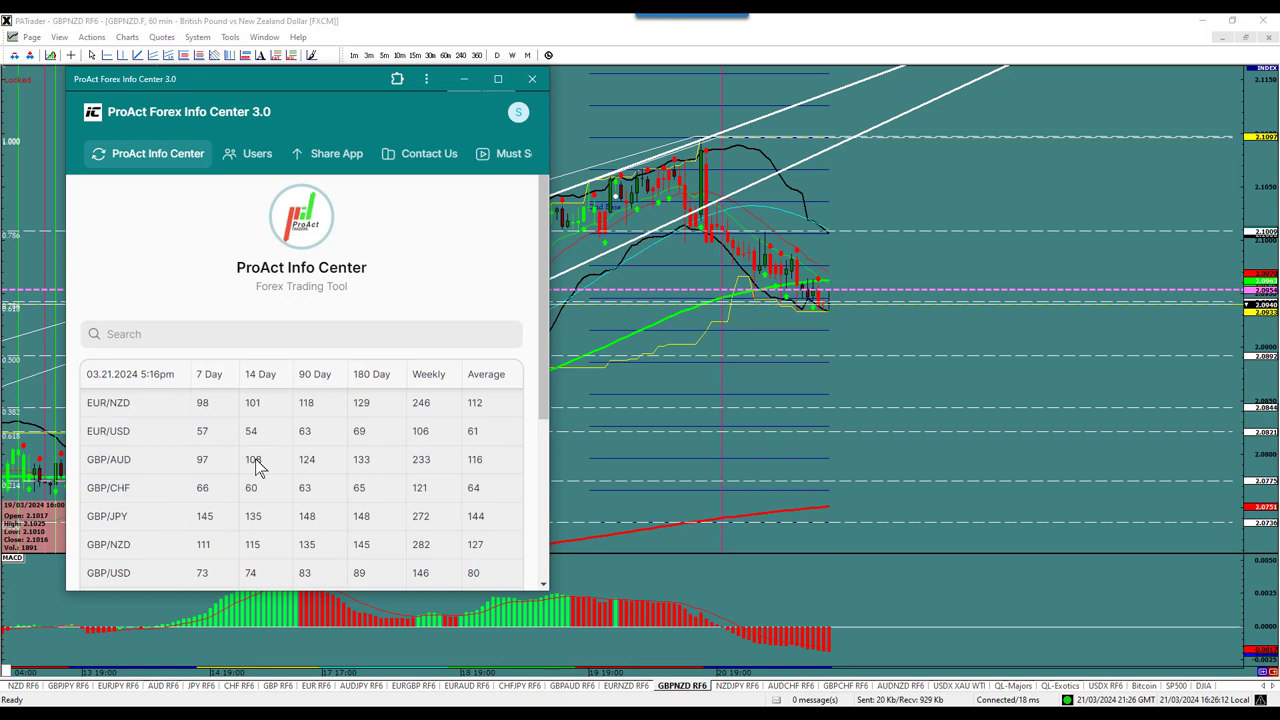
click(251, 553)
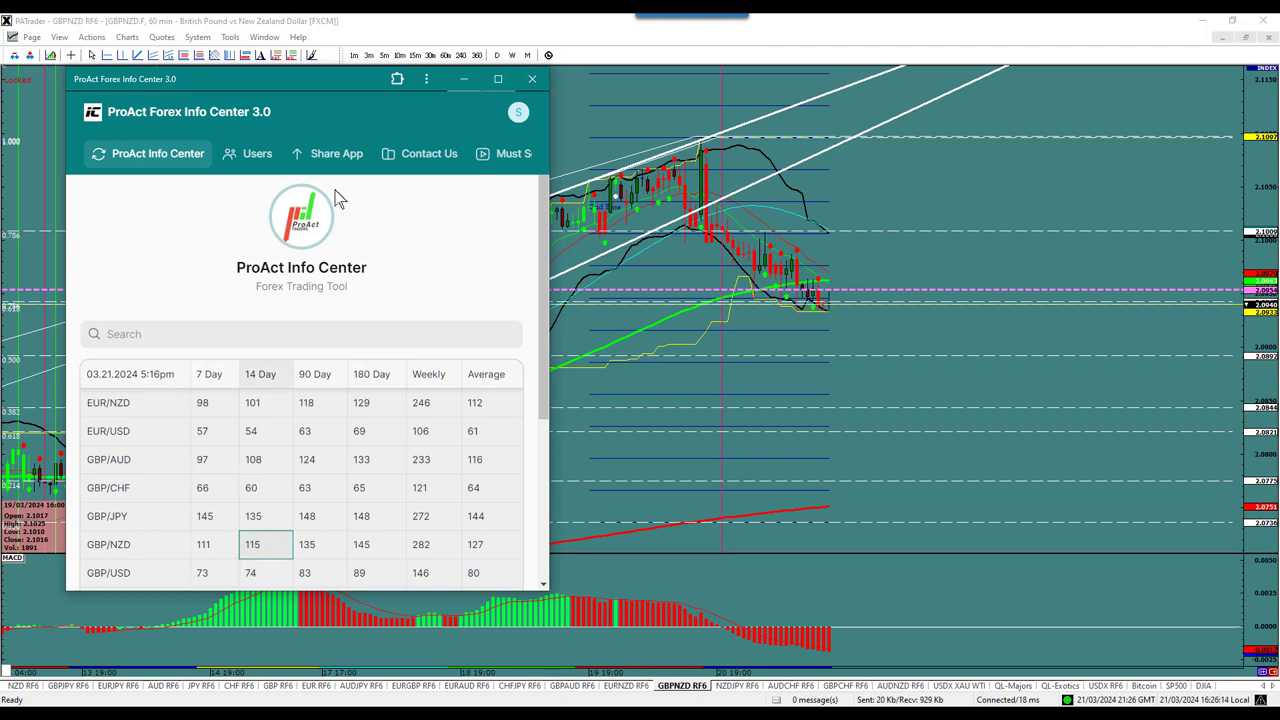
click(281, 62)
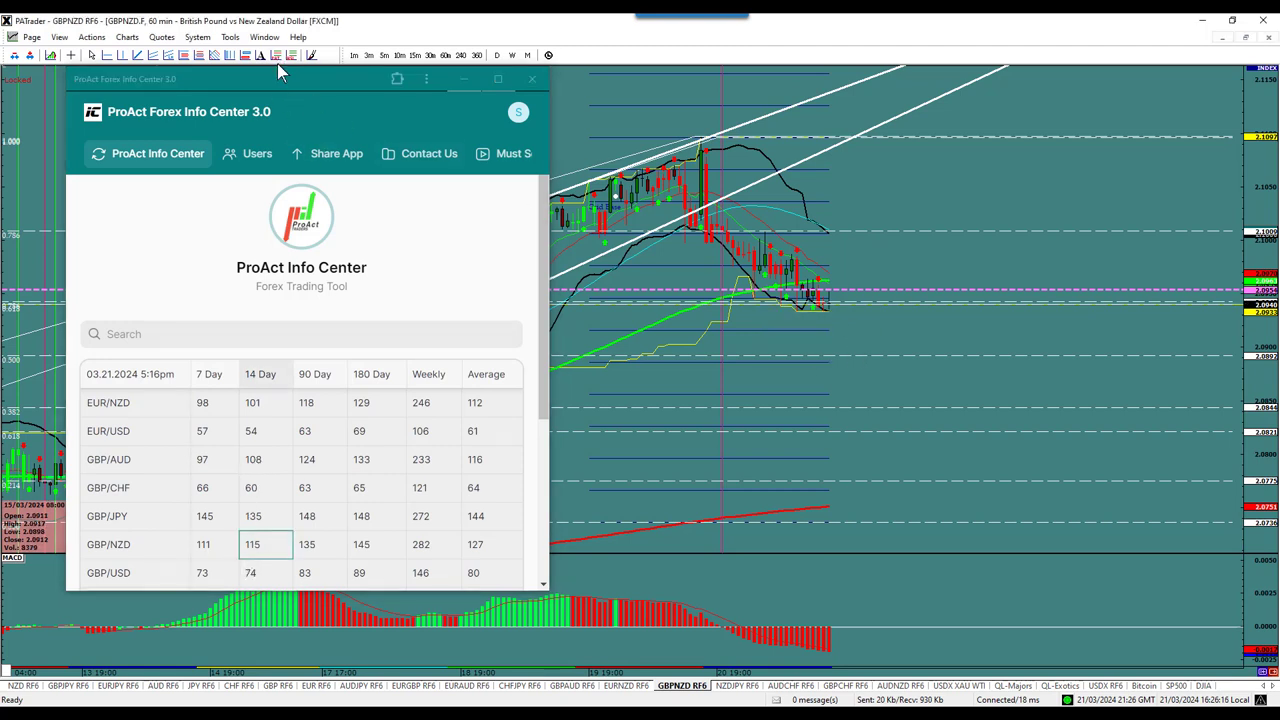
- Place a sell PA Trader Projection at 2.0940 on GBPNZD with a 115-pip limit
click(276, 55)
click(827, 302)
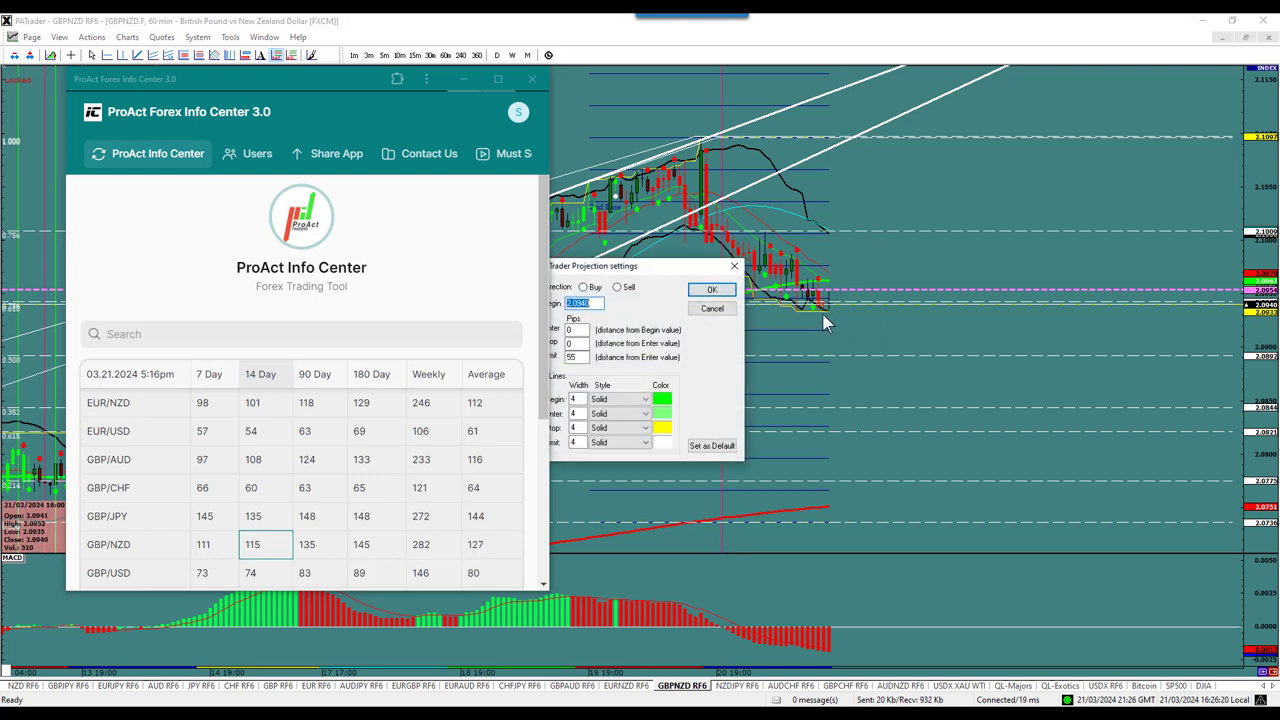
click(617, 287)
double_click(576, 358)
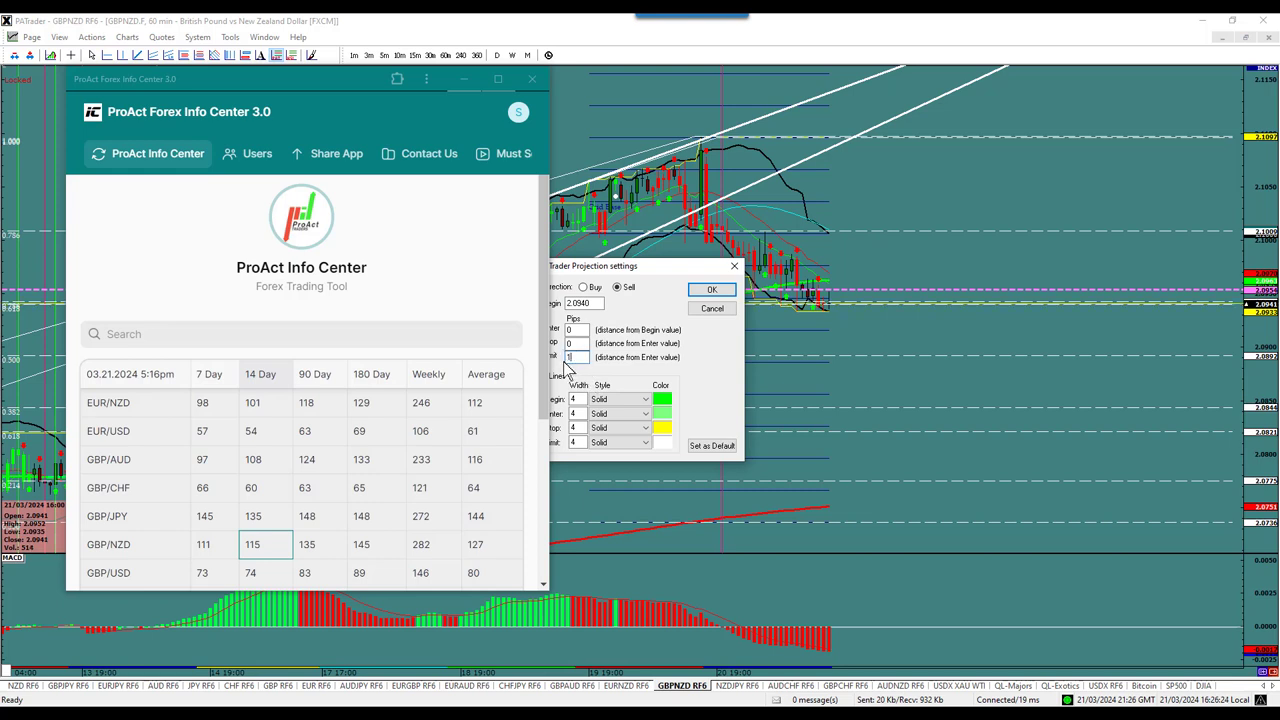
text(115)
click(724, 290)
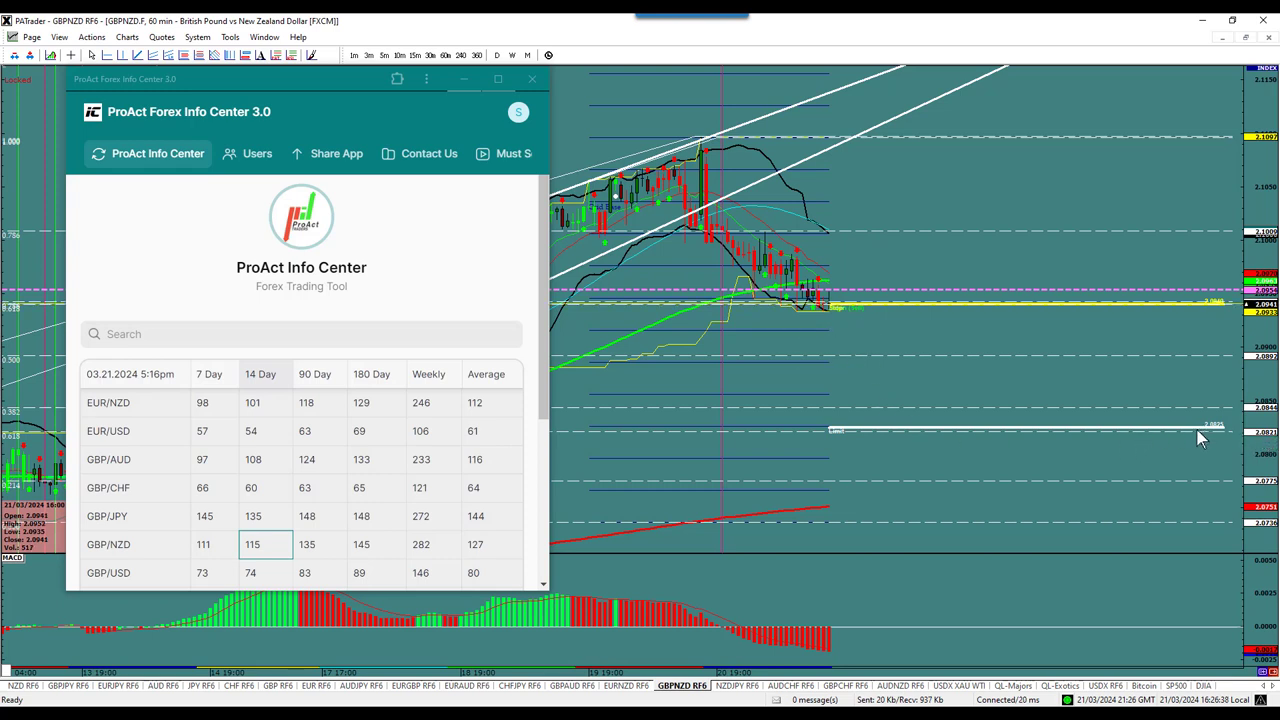
- Start a new admin alert dated 3/21/2024 4:26 PM and choose its receiver
click(199, 155)
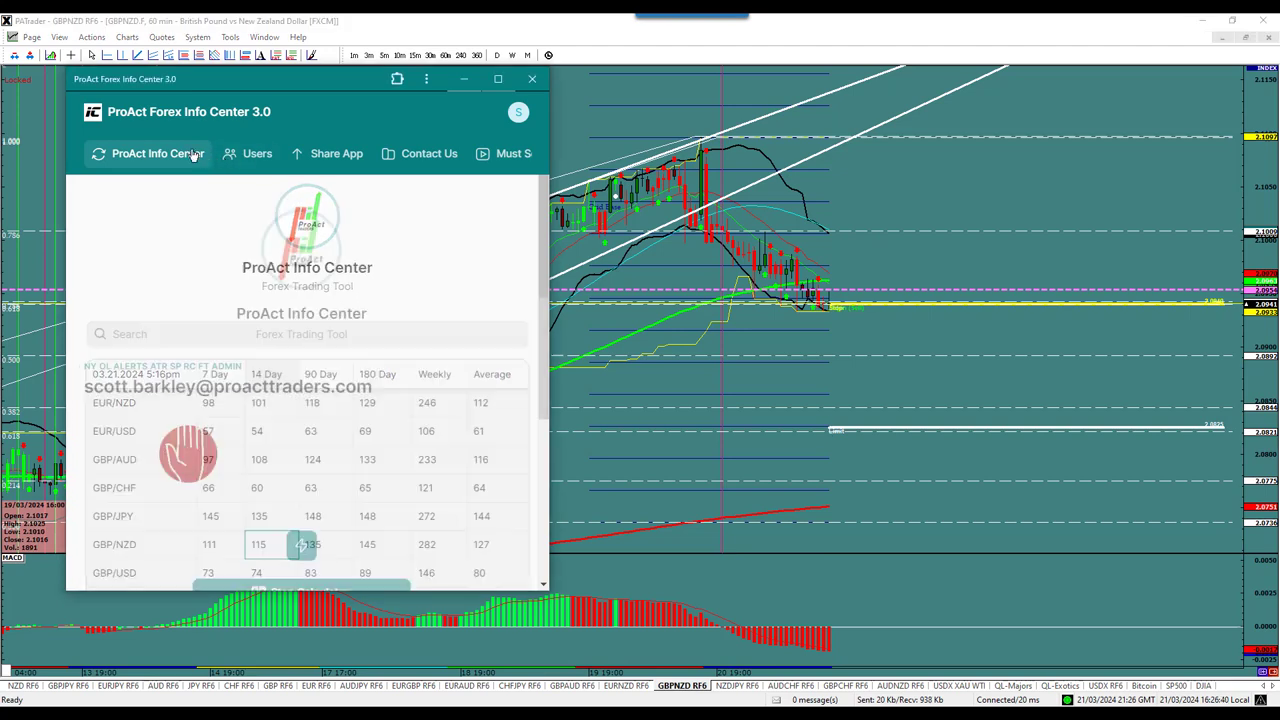
scroll(191, 432, down, 3)
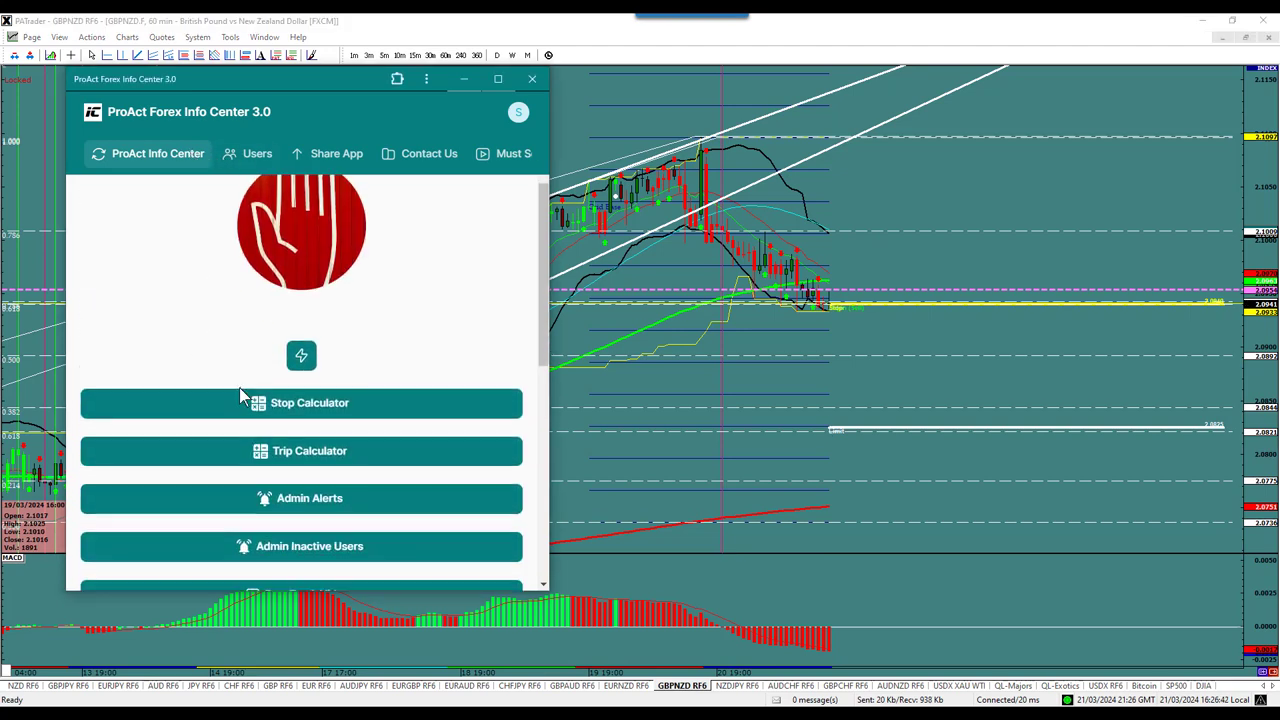
click(296, 504)
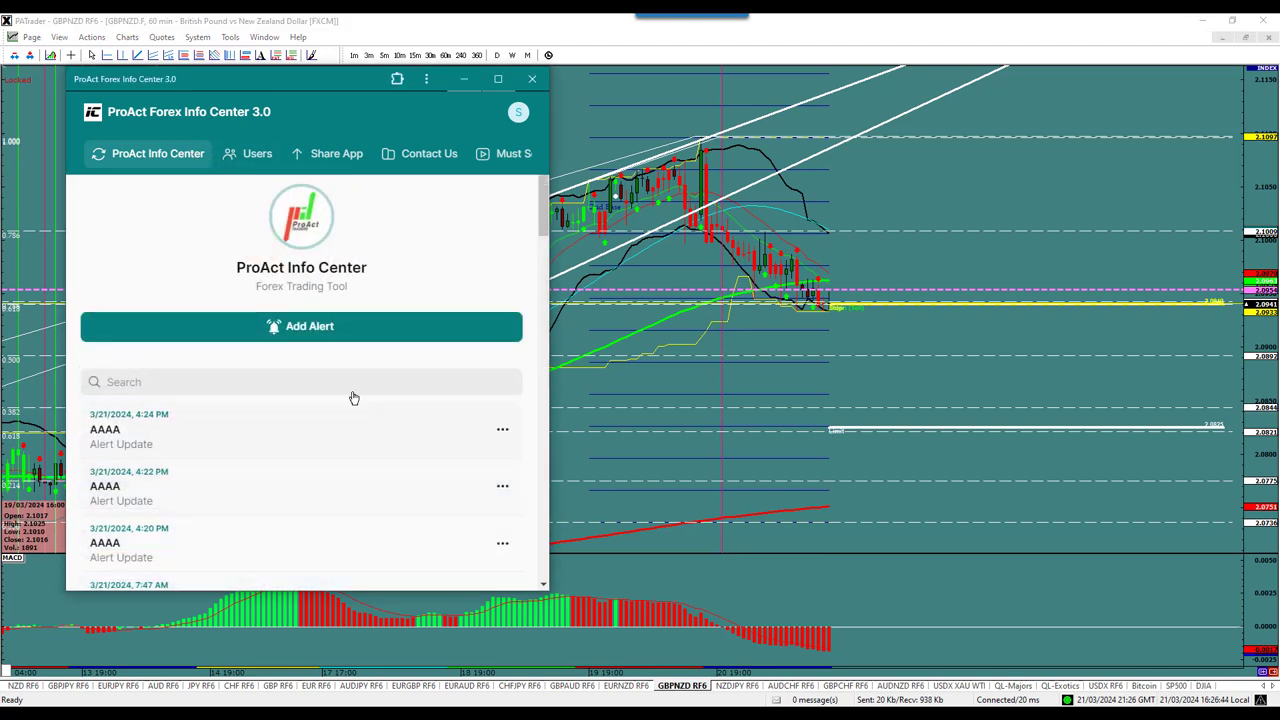
click(323, 326)
click(310, 343)
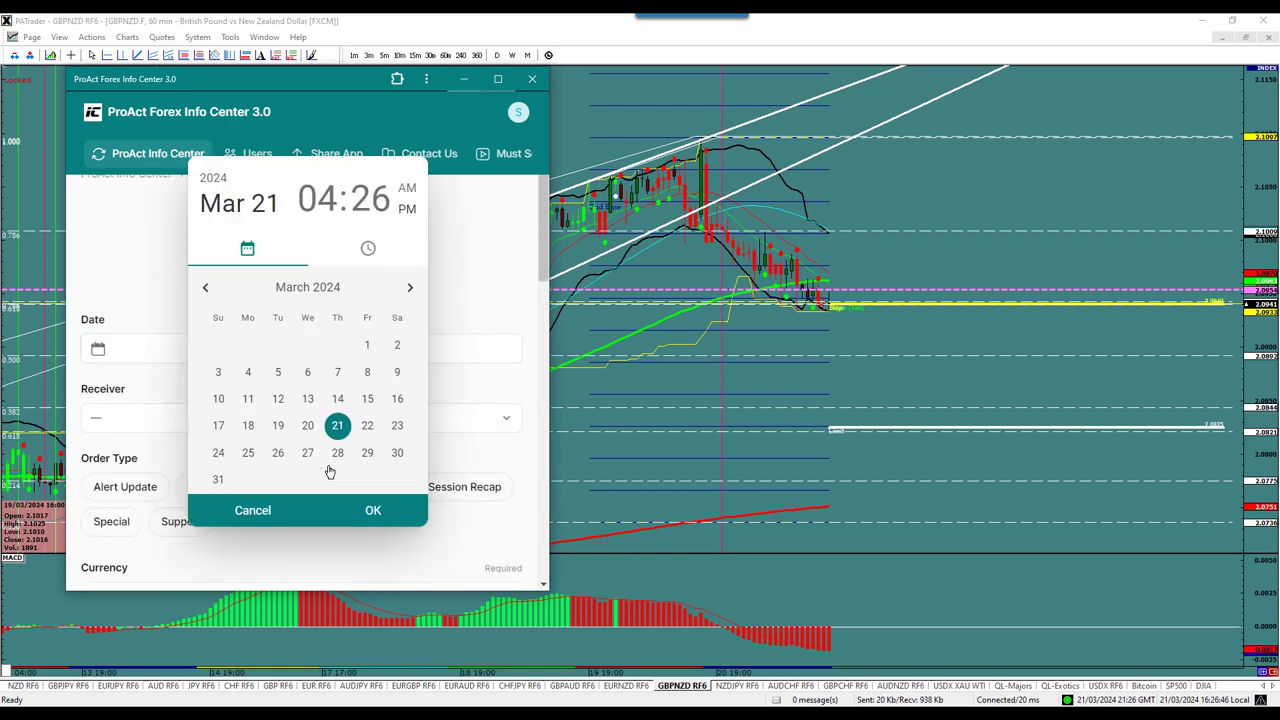
click(373, 511)
click(103, 427)
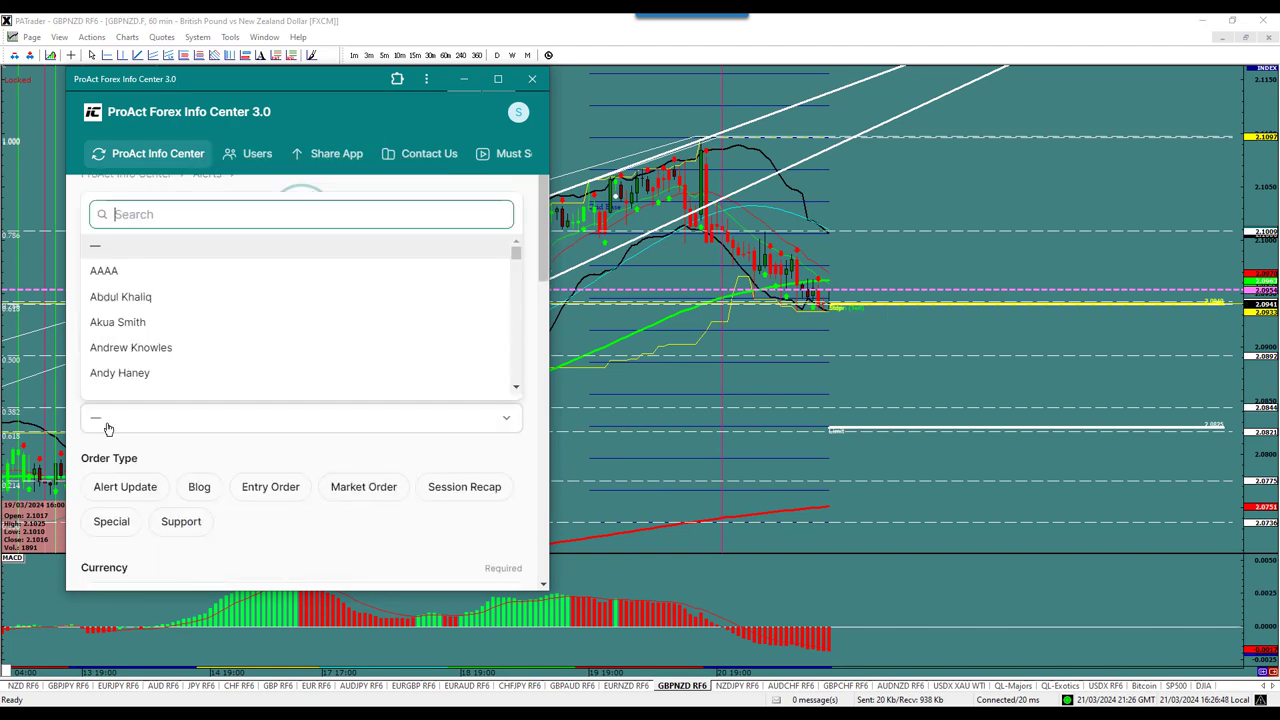
click(126, 272)
- Set the alert to Alert Update for GBP/NZD with direction SELL
click(128, 497)
scroll(354, 500, down, 5)
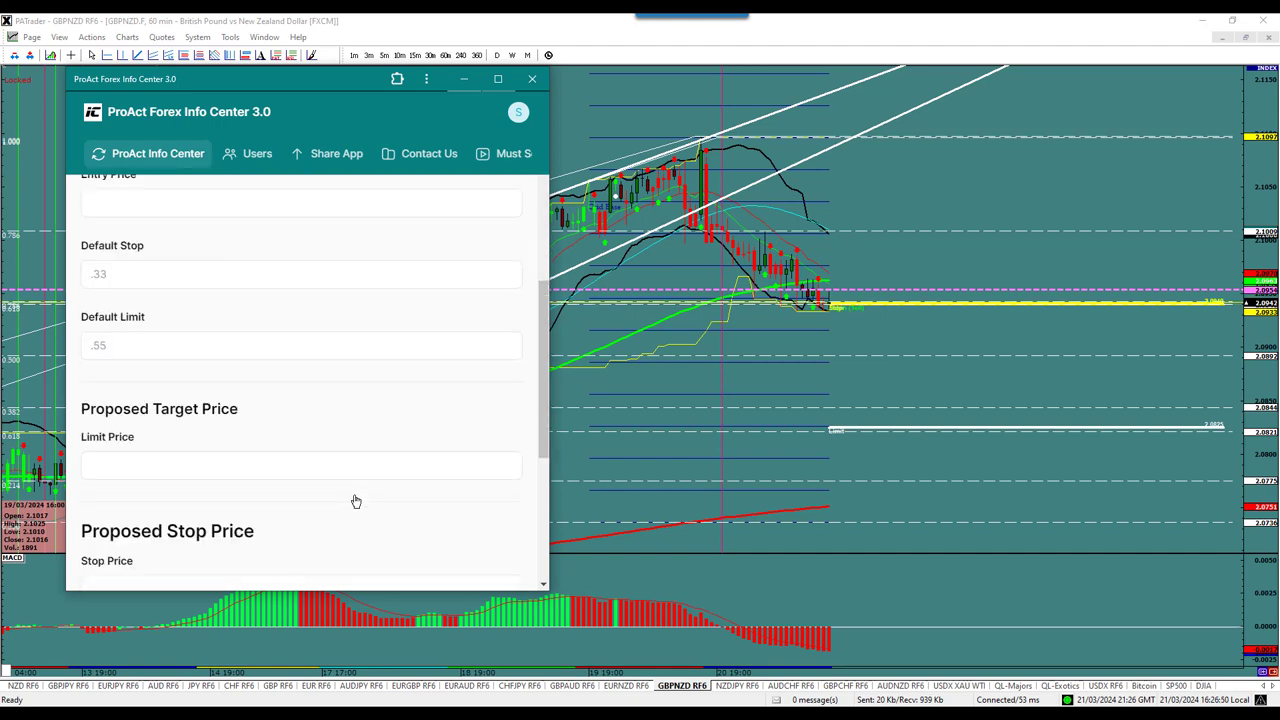
scroll(354, 500, up, 1)
scroll(274, 383, down, 1)
scroll(257, 406, up, 3)
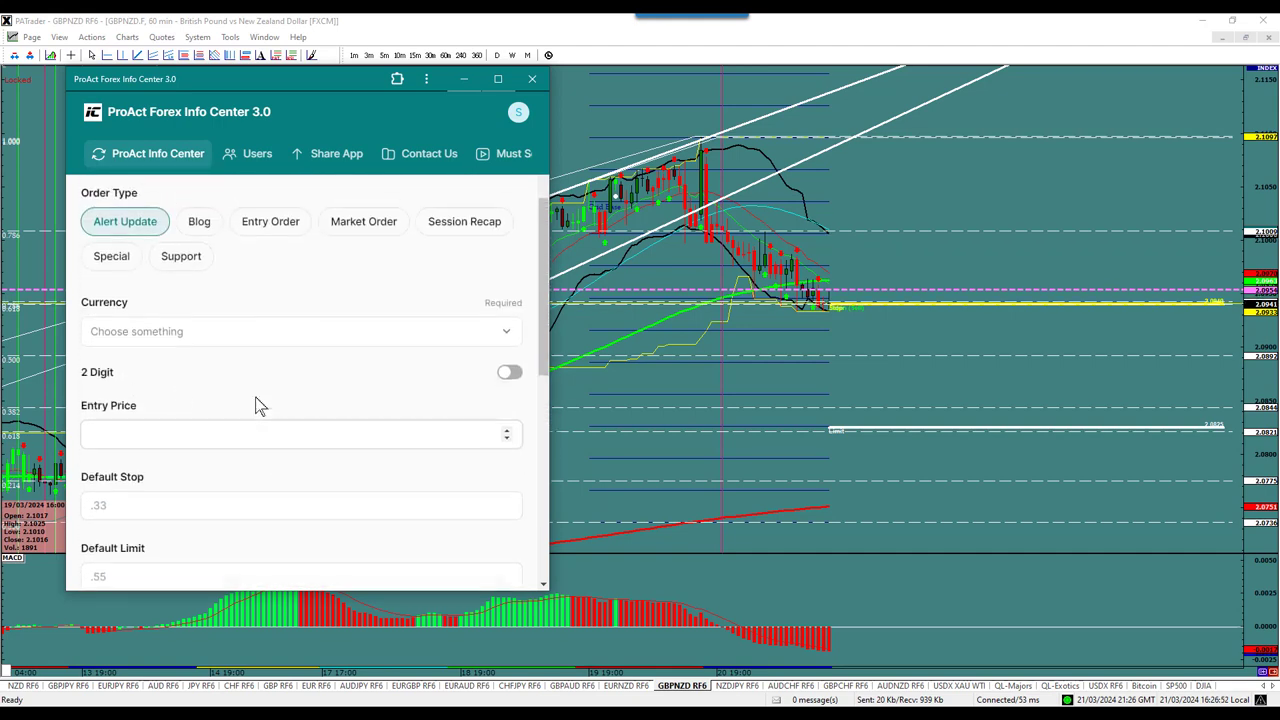
click(113, 372)
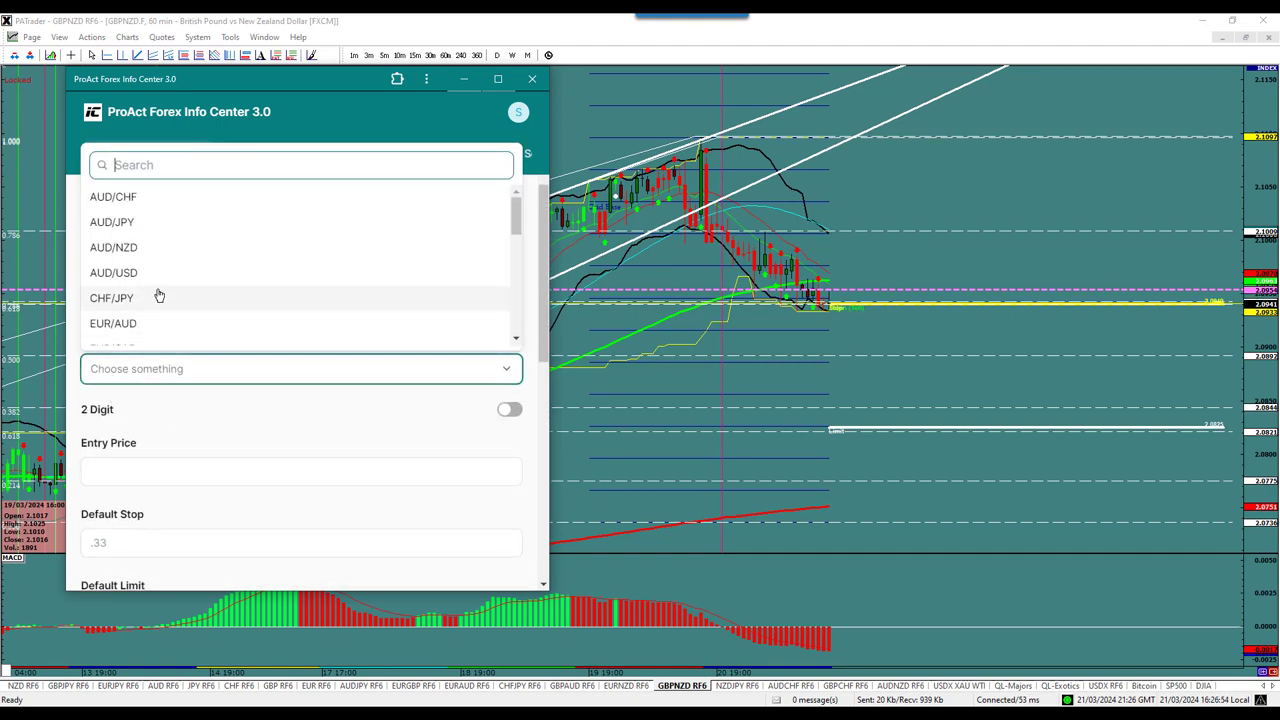
scroll(158, 296, down, 5)
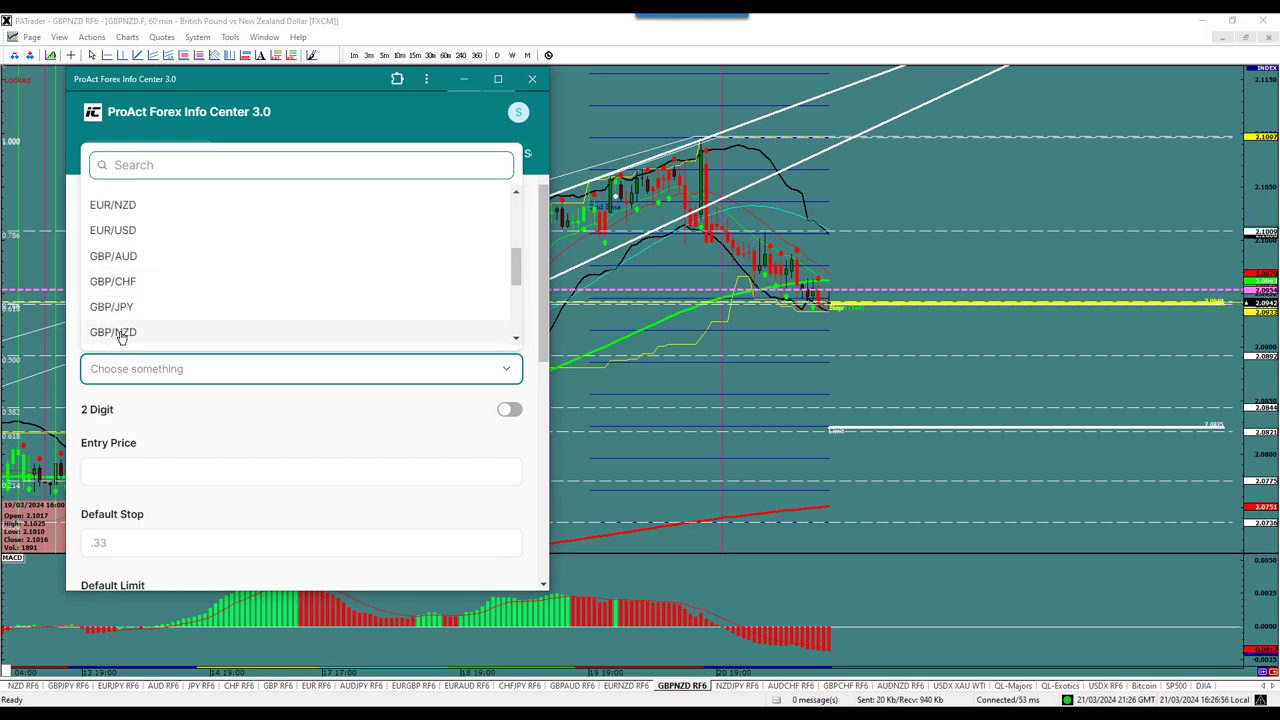
click(122, 332)
click(157, 471)
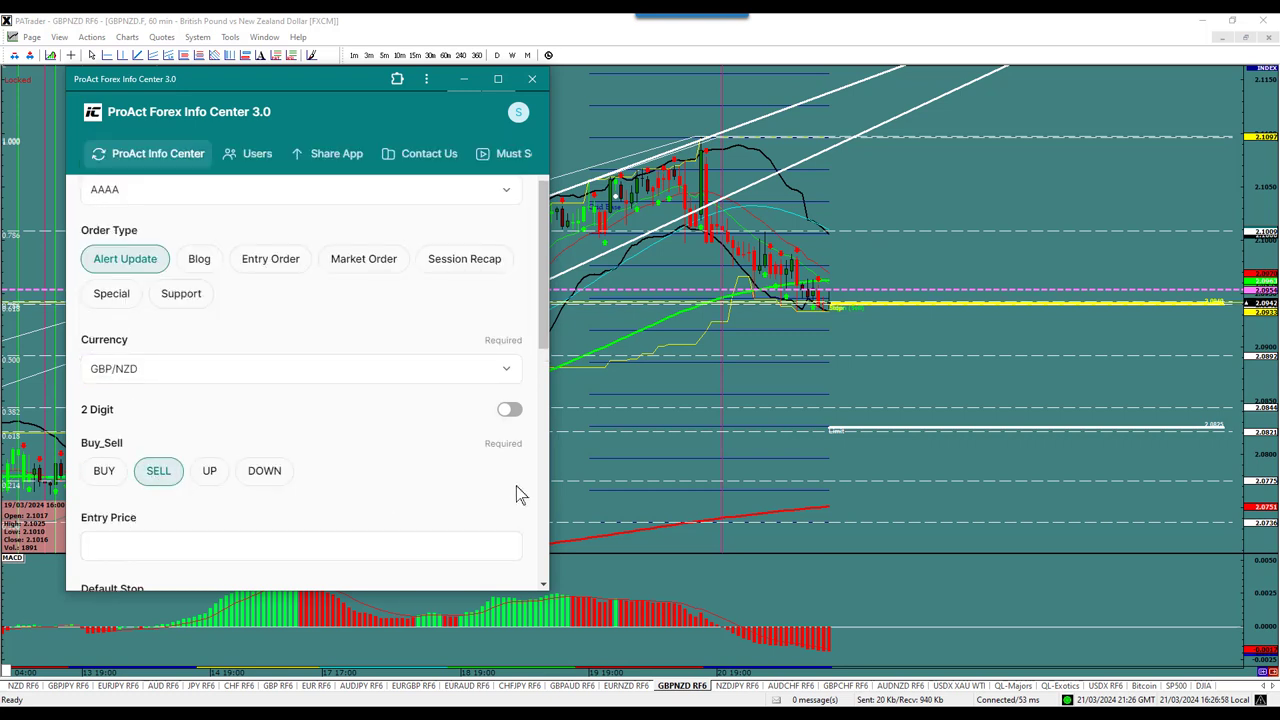
scroll(517, 486, down, 3)
- Enter entry price 2.0930 and limit price 2.0820 on the alert
mouse_move(823, 318)
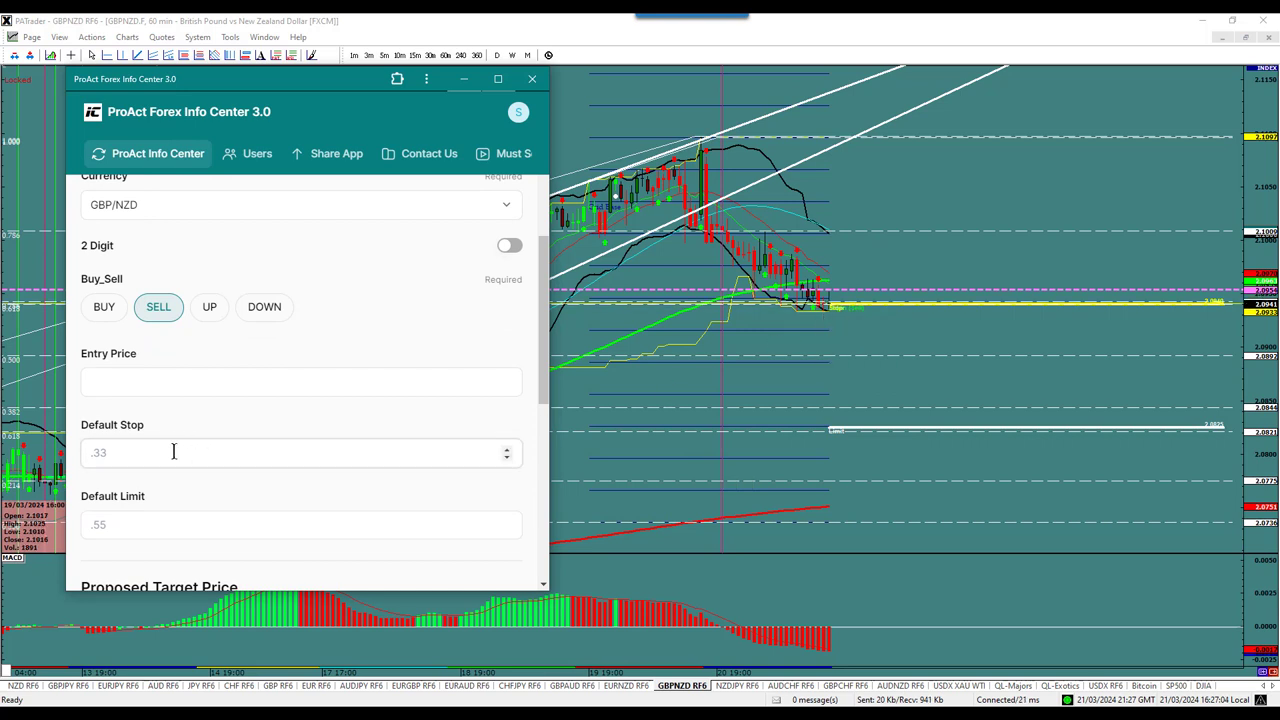
click(92, 376)
text(2)
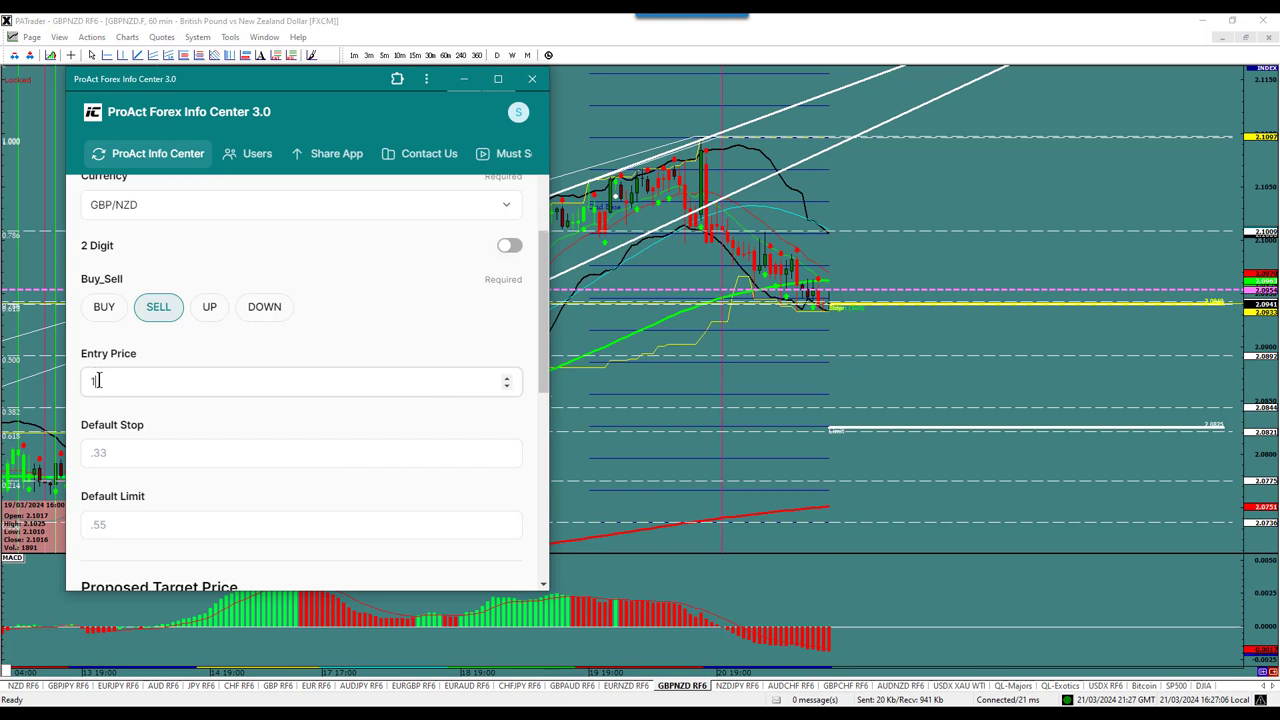
text(.0)
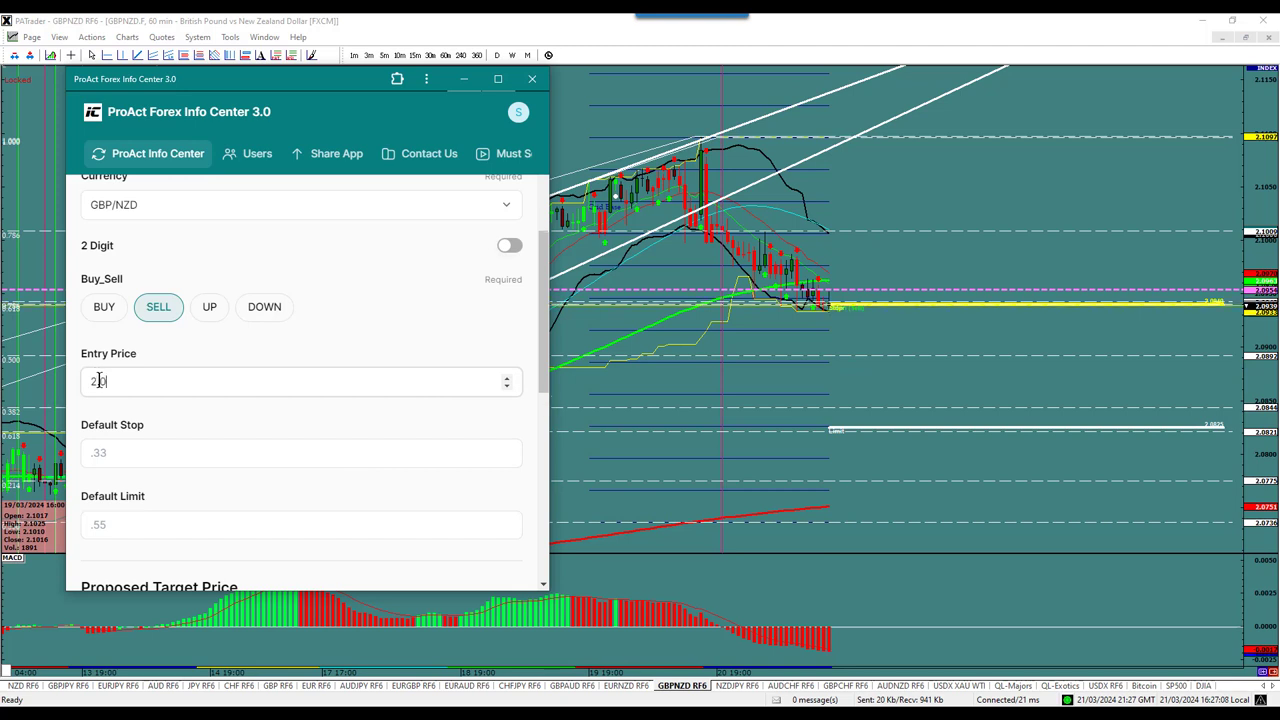
text(930)
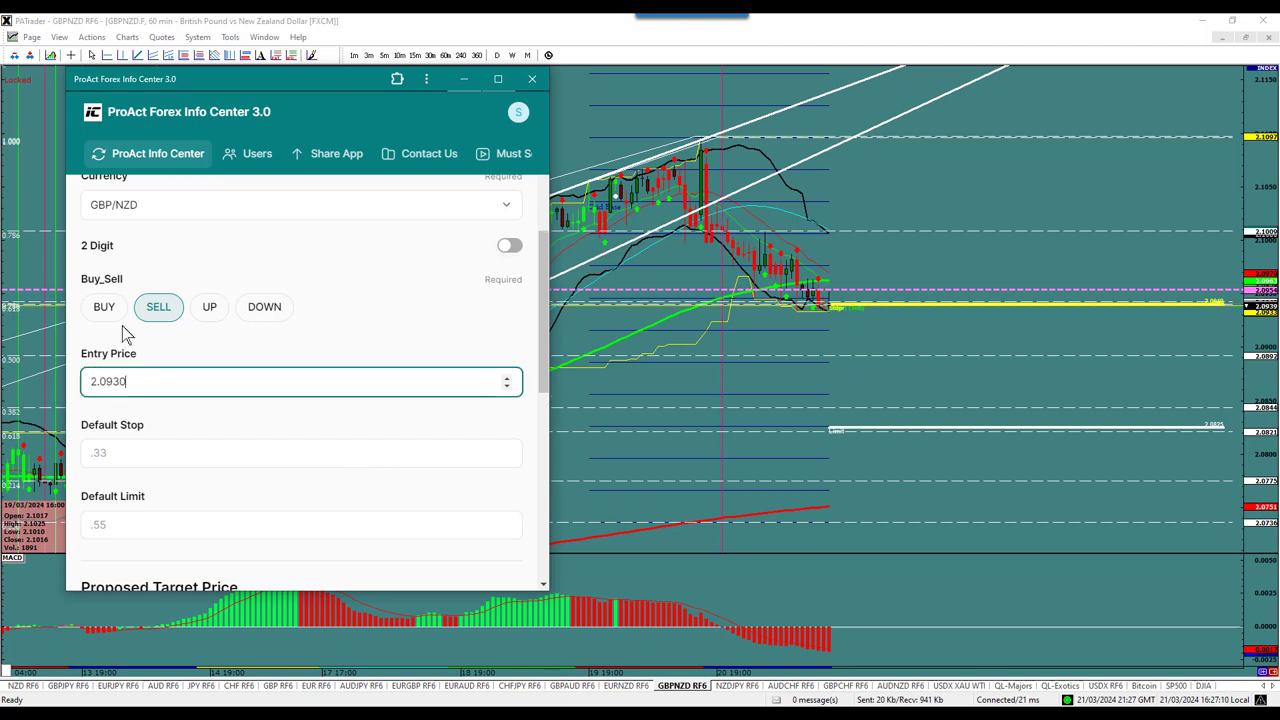
scroll(150, 420, down, 3)
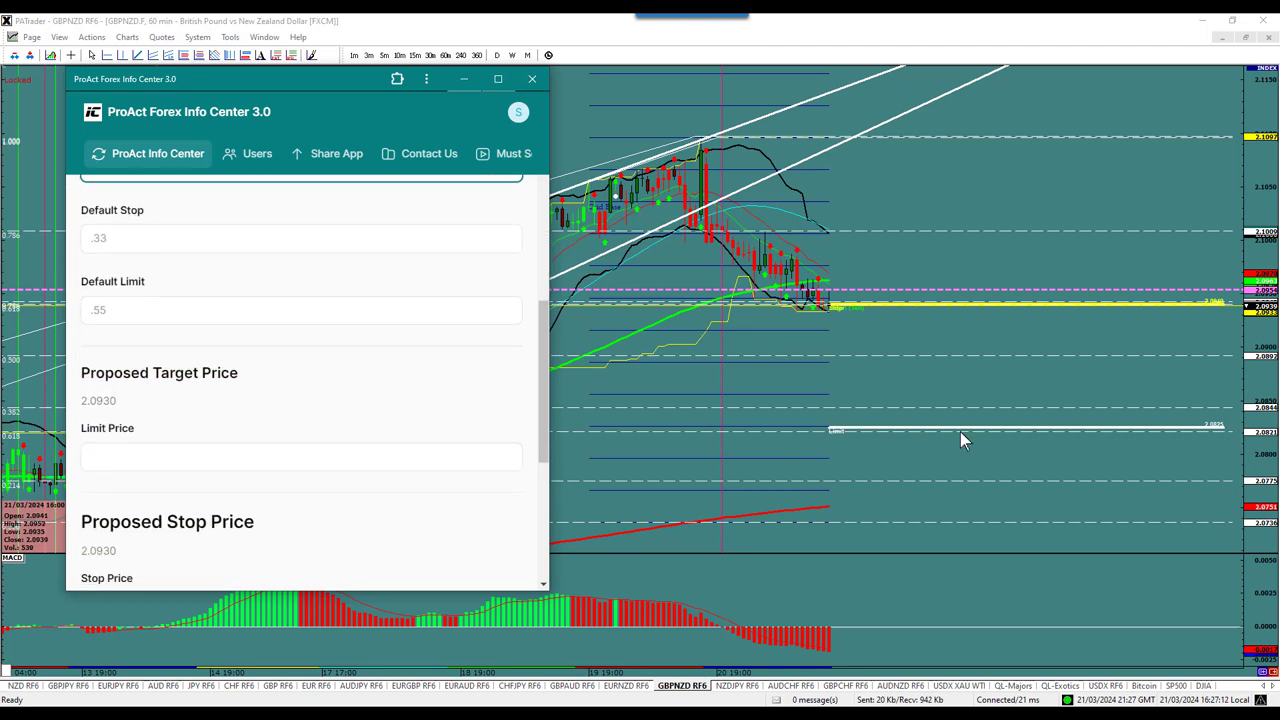
click(183, 462)
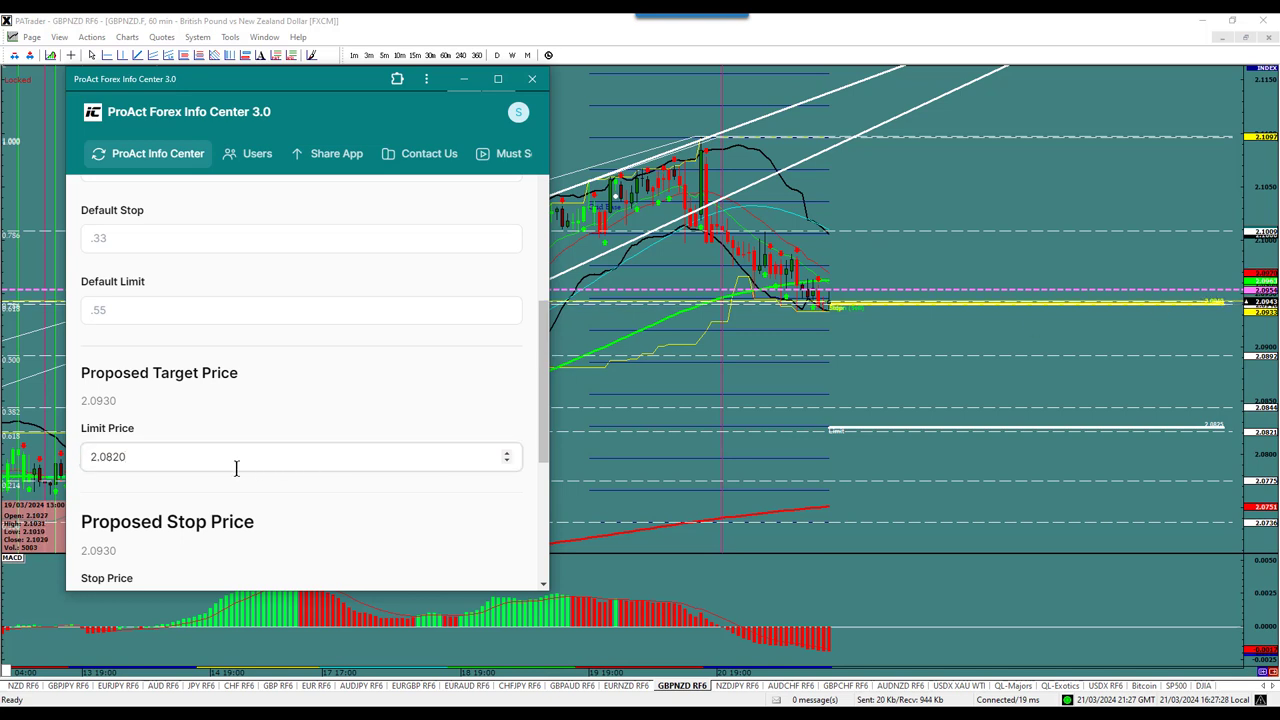
scroll(210, 505, down, 1)
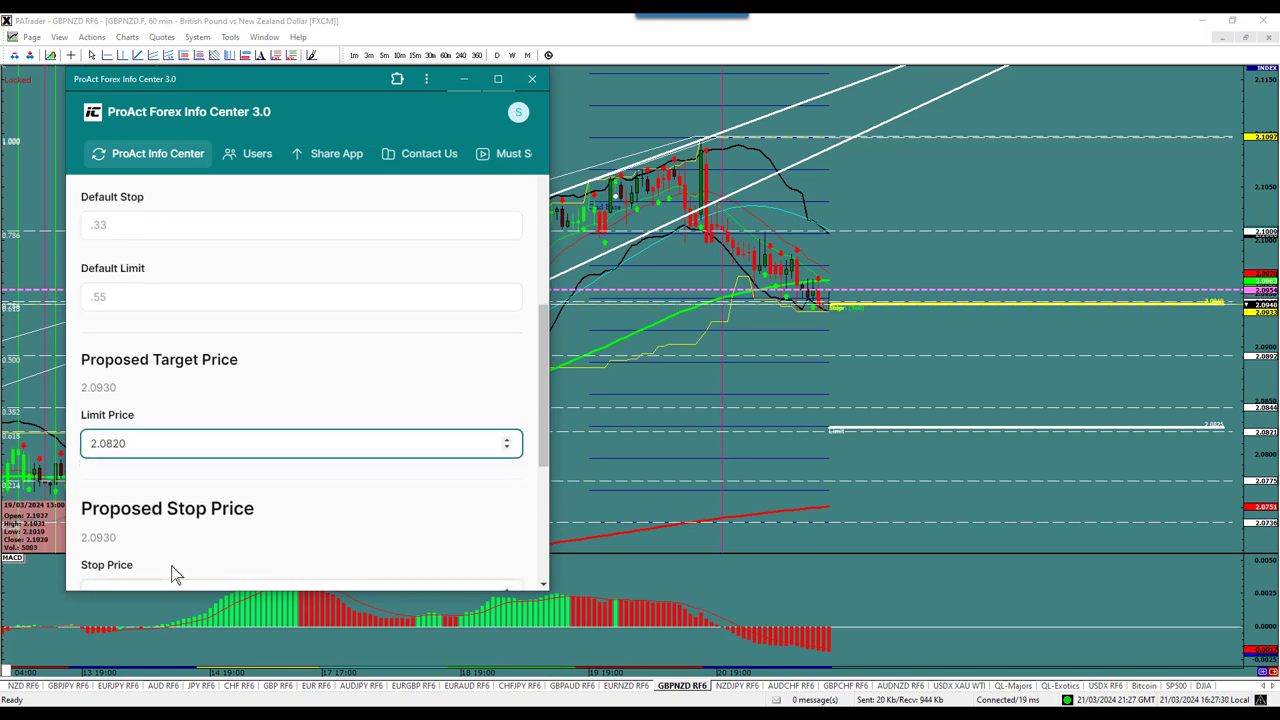
- Enter stop price 2.0963, set After to BH&G, and submit the GBP/NZD alert
click(166, 585)
text(2)
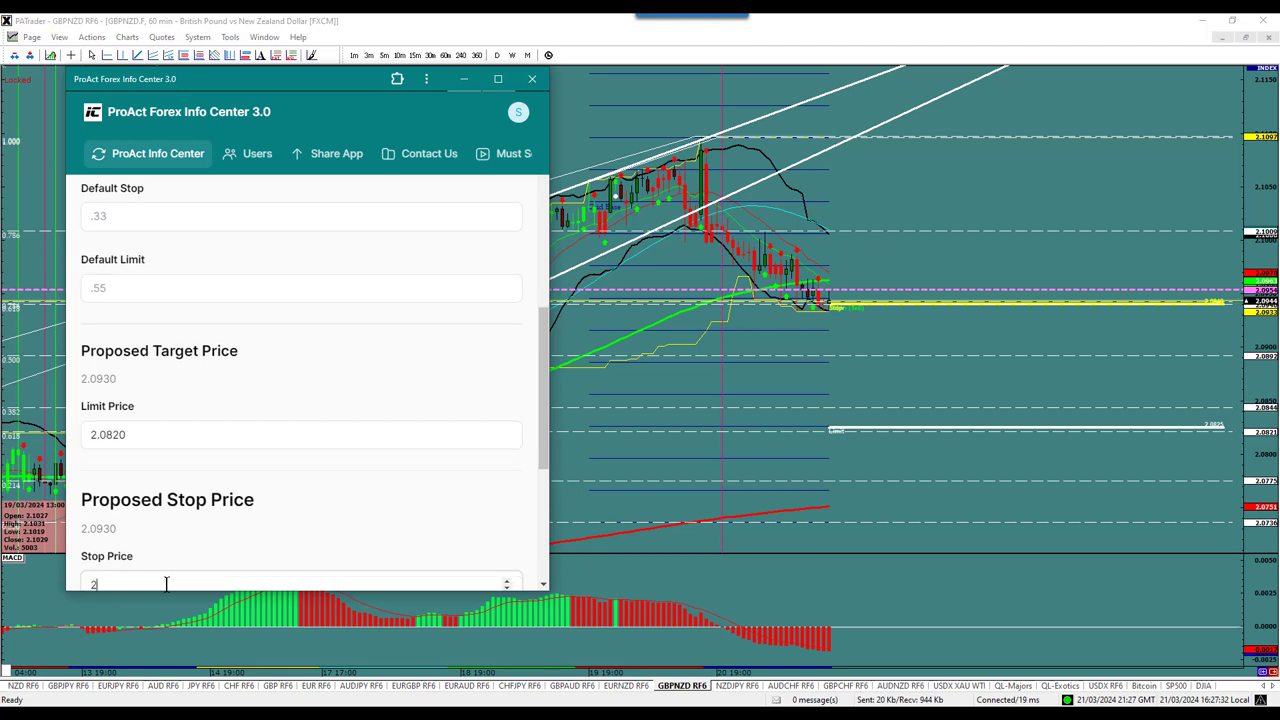
text(.0963)
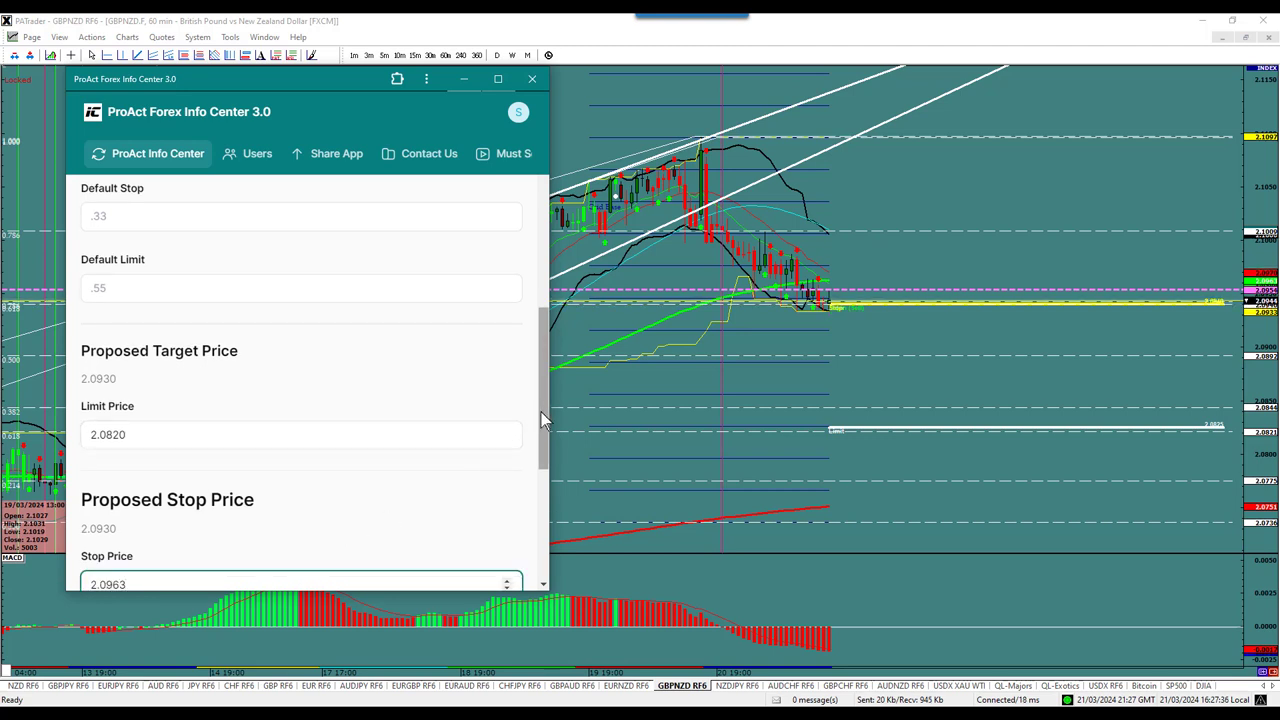
scroll(544, 425, down, 2)
drag(544, 425, 544, 444)
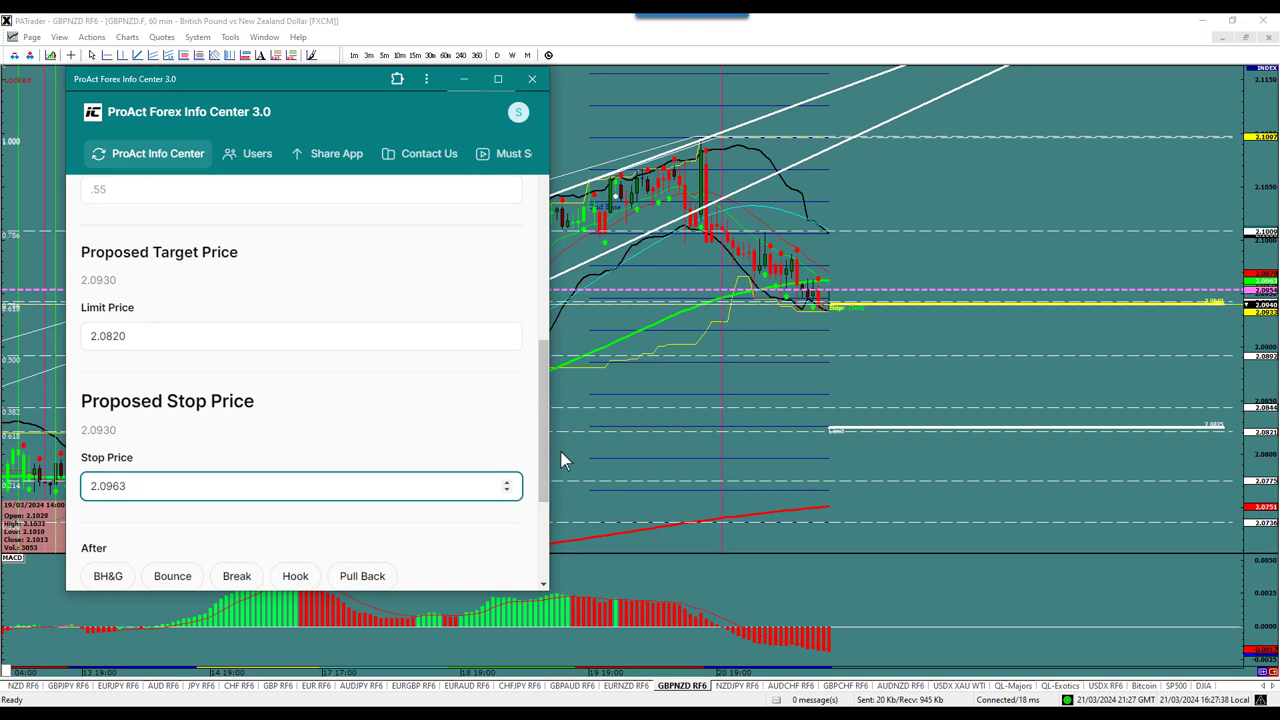
drag(543, 418, 543, 420)
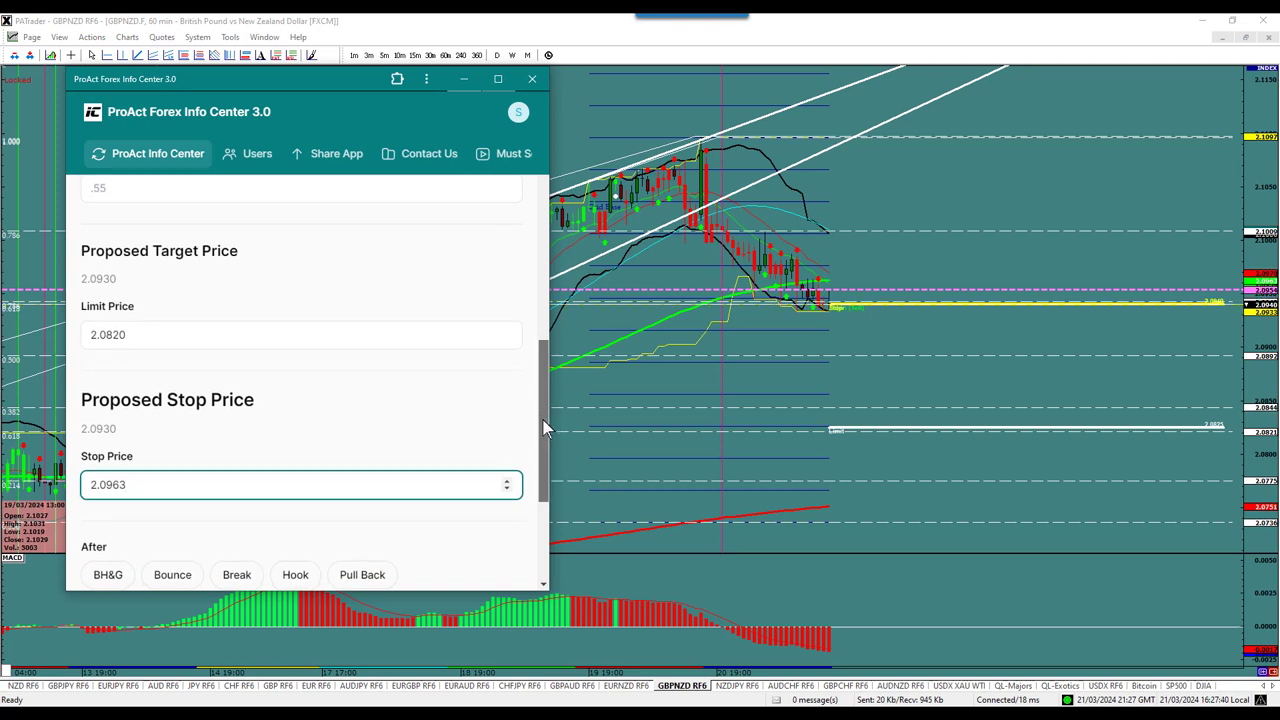
scroll(543, 422, down, 3)
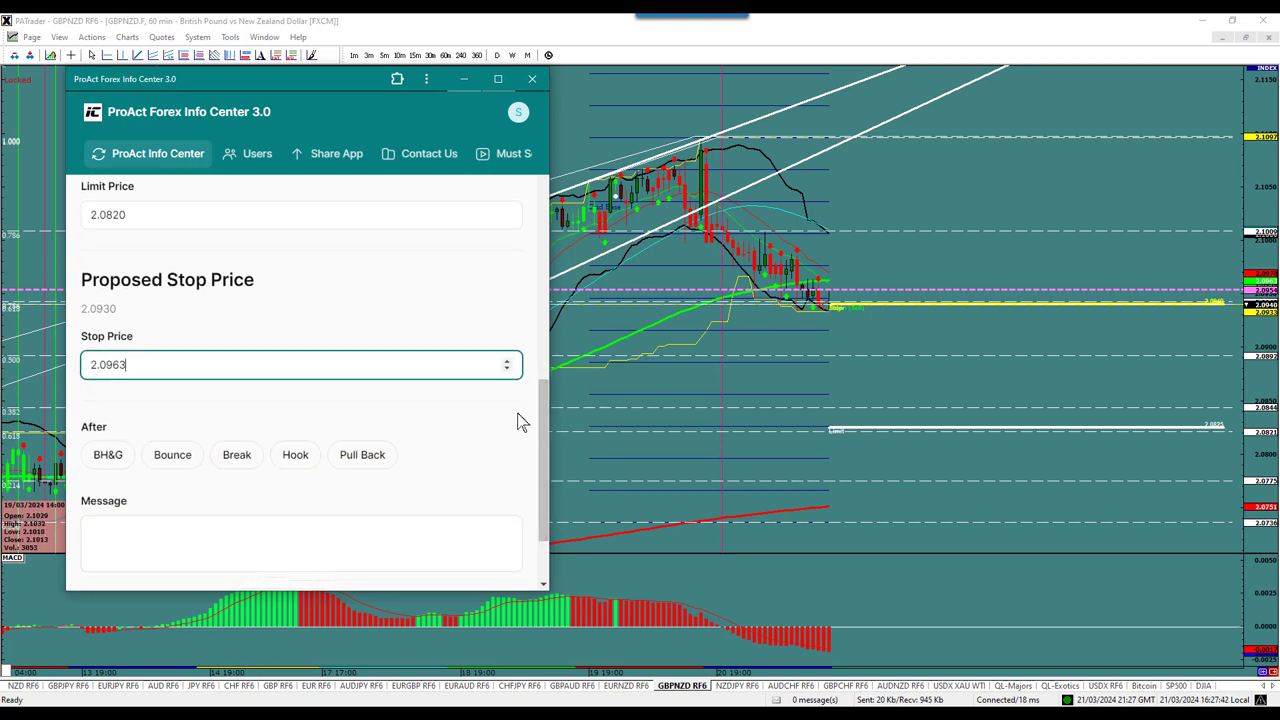
click(112, 456)
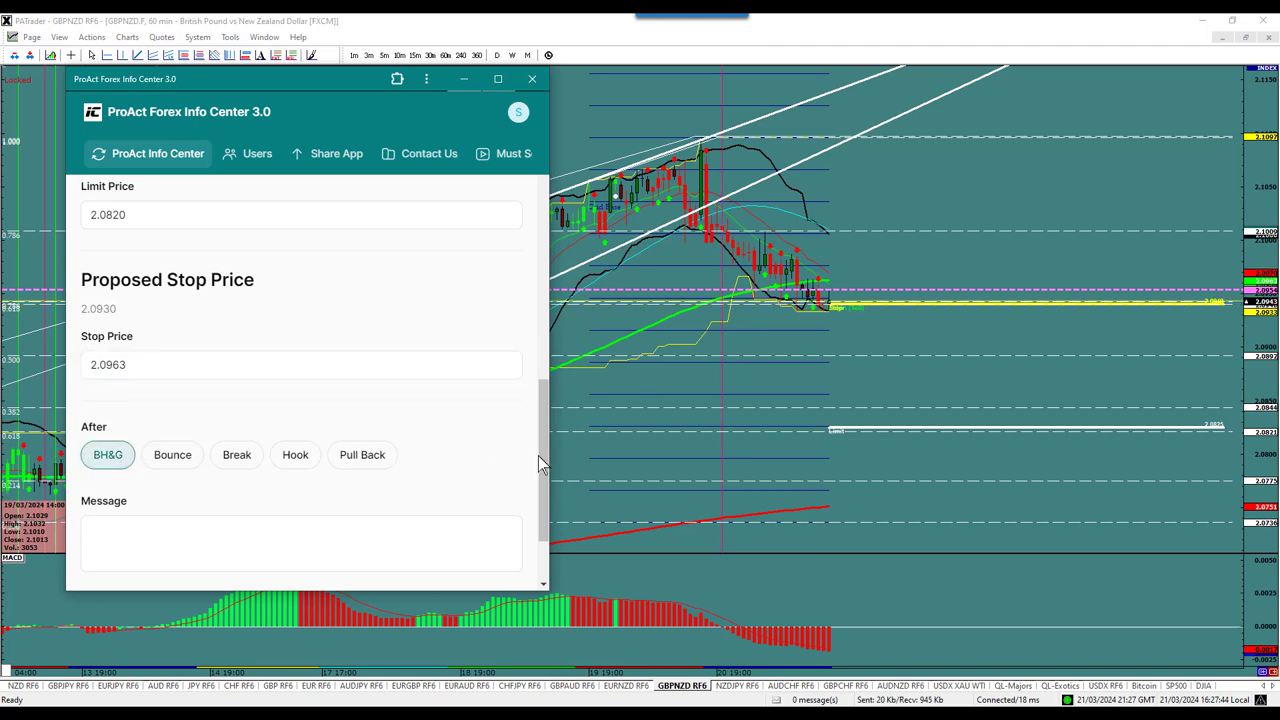
scroll(538, 464, down, 3)
click(310, 505)
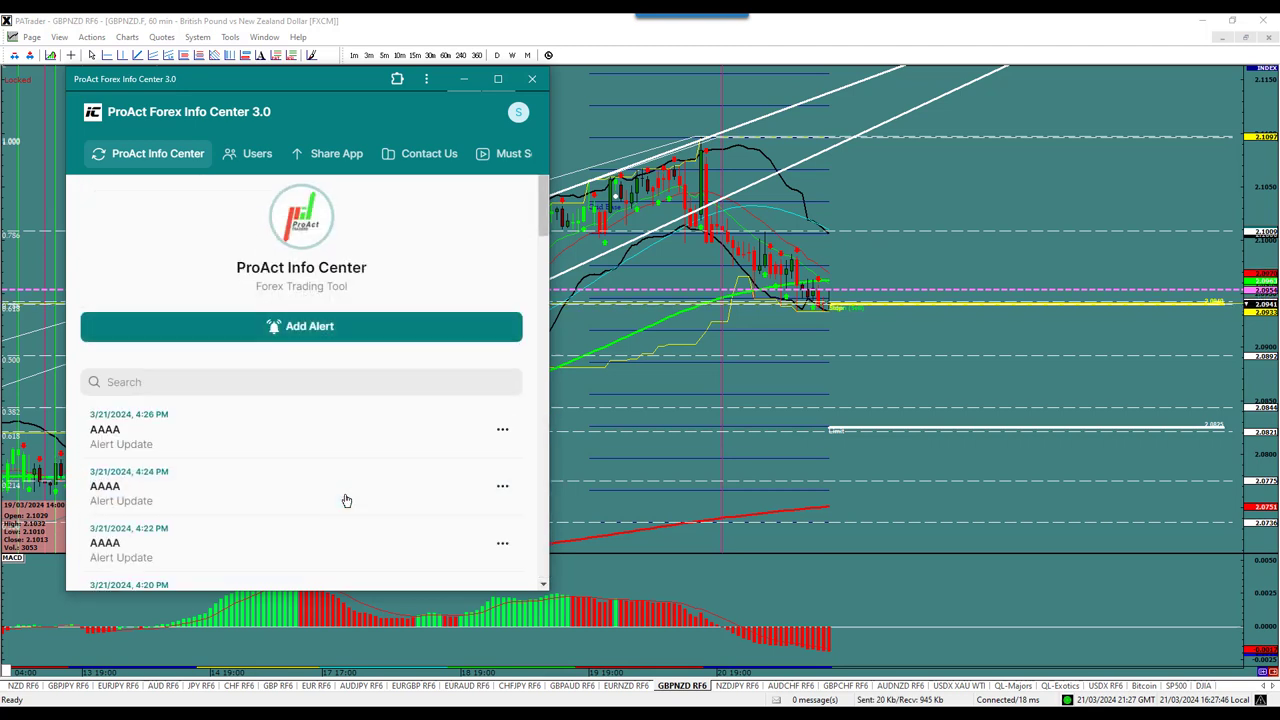